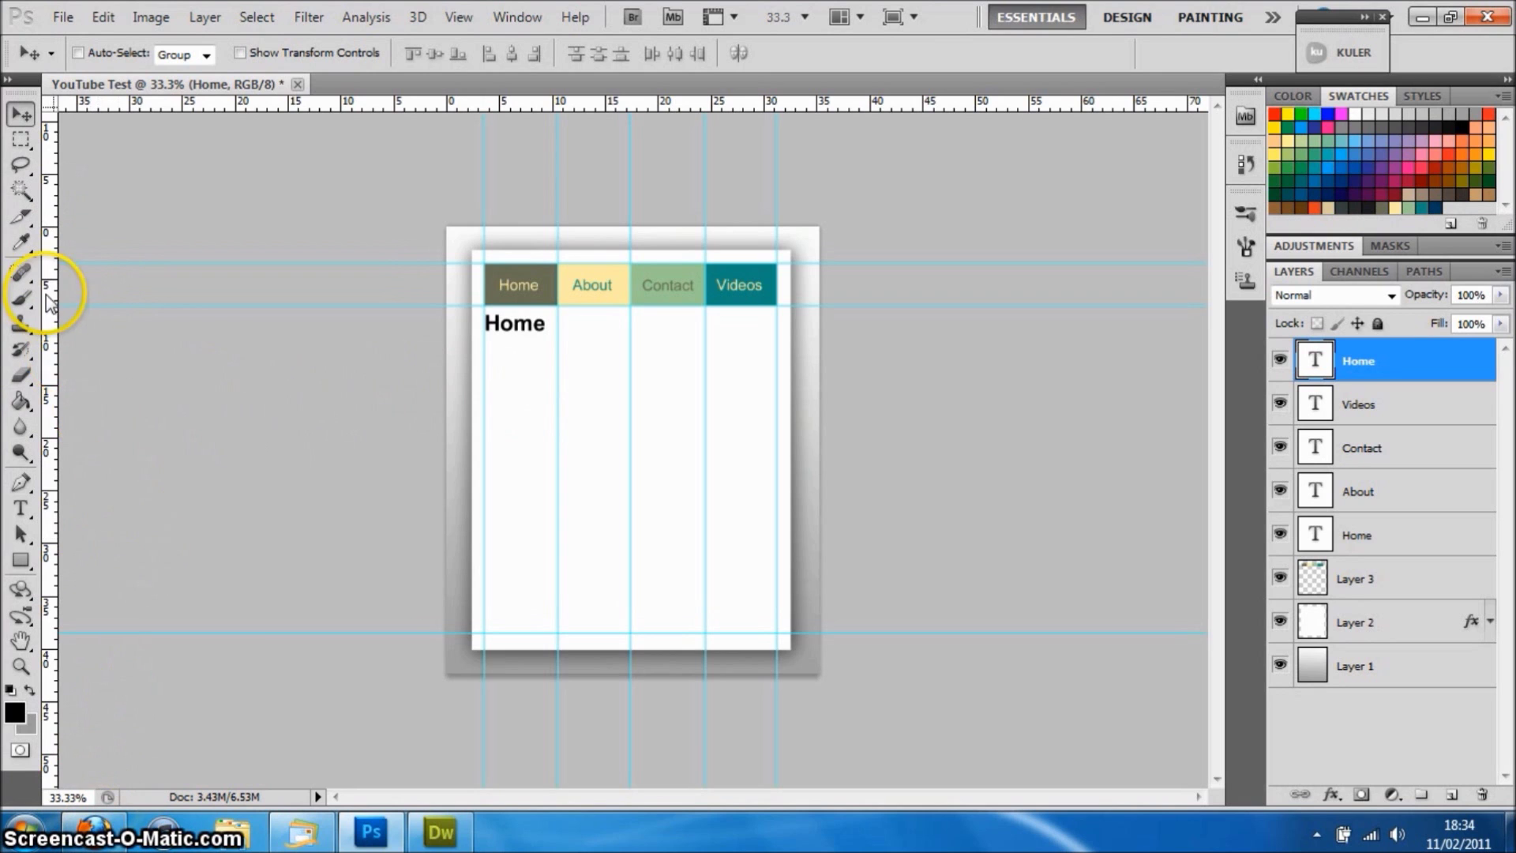
Switch from the Photoshop navigation-bar mock-up to Firefox via the taskbar
click(90, 832)
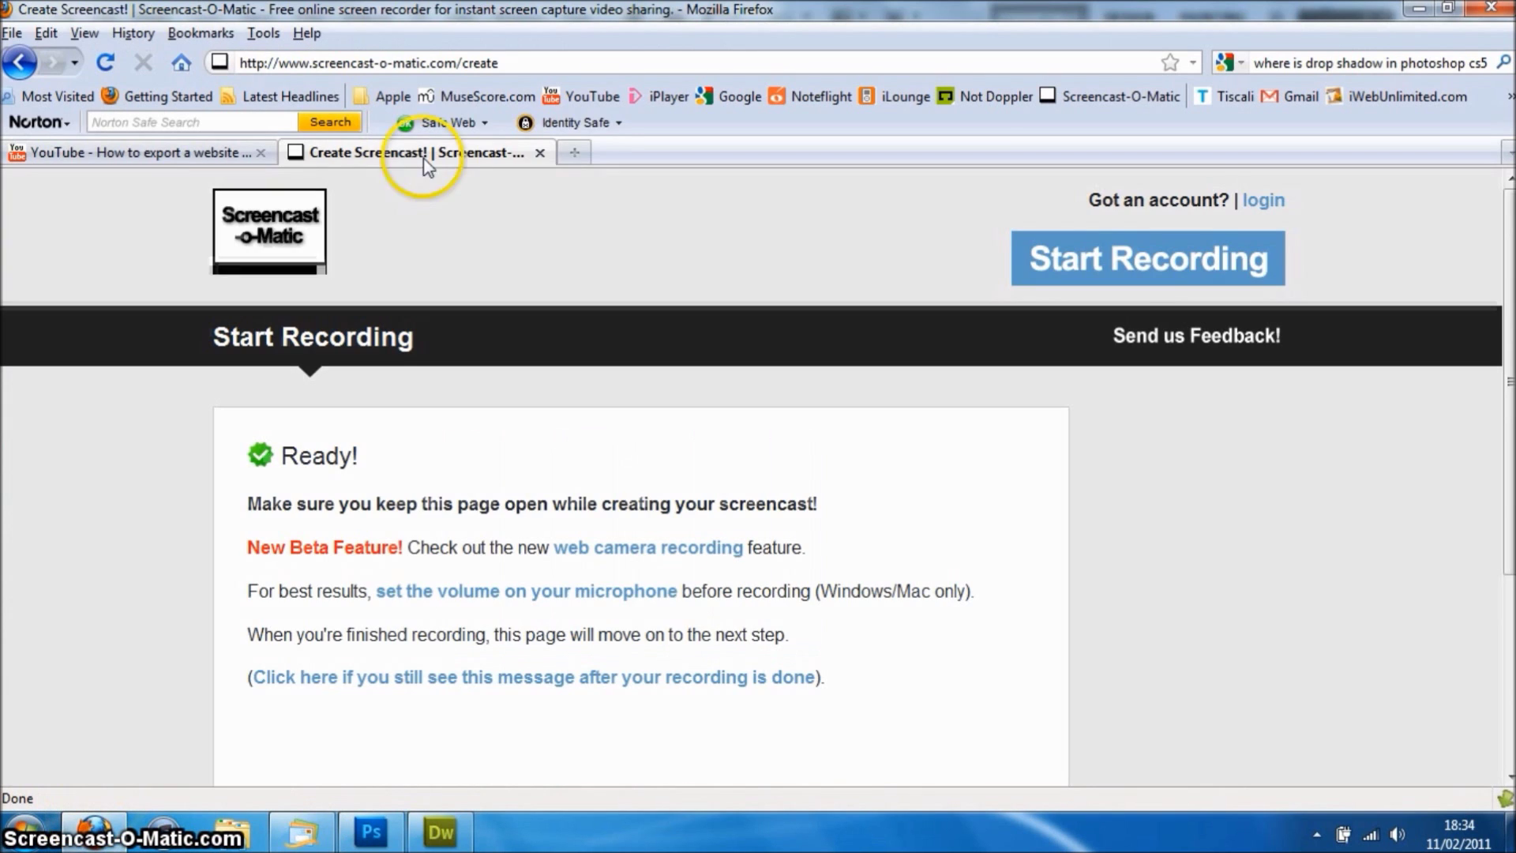
In a new tab, search for 'lipsum' and open the lipsum.com result
click(570, 152)
key(ctrl+k)
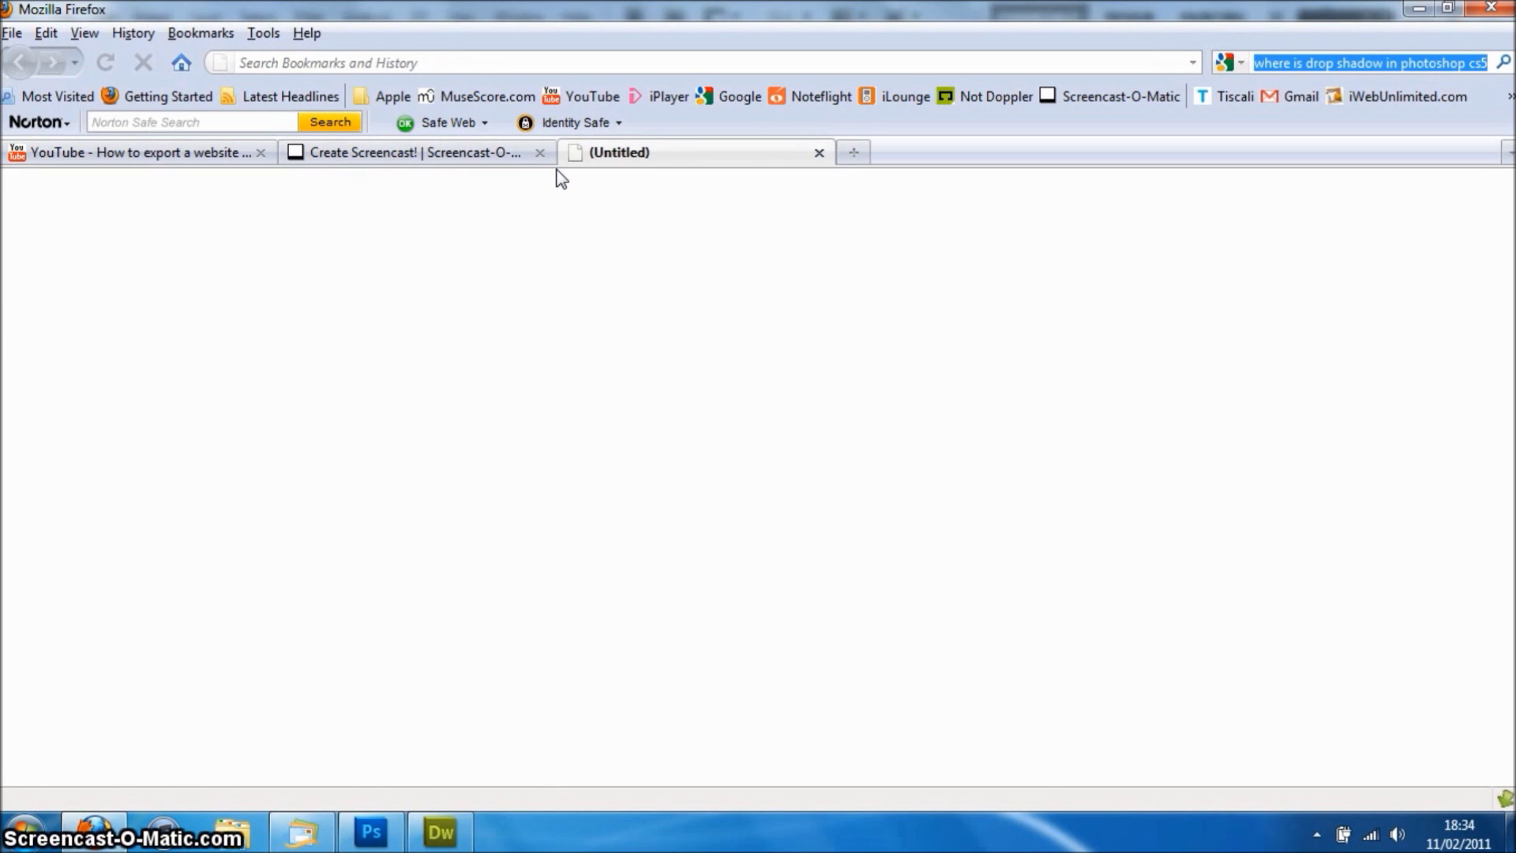
text(li)
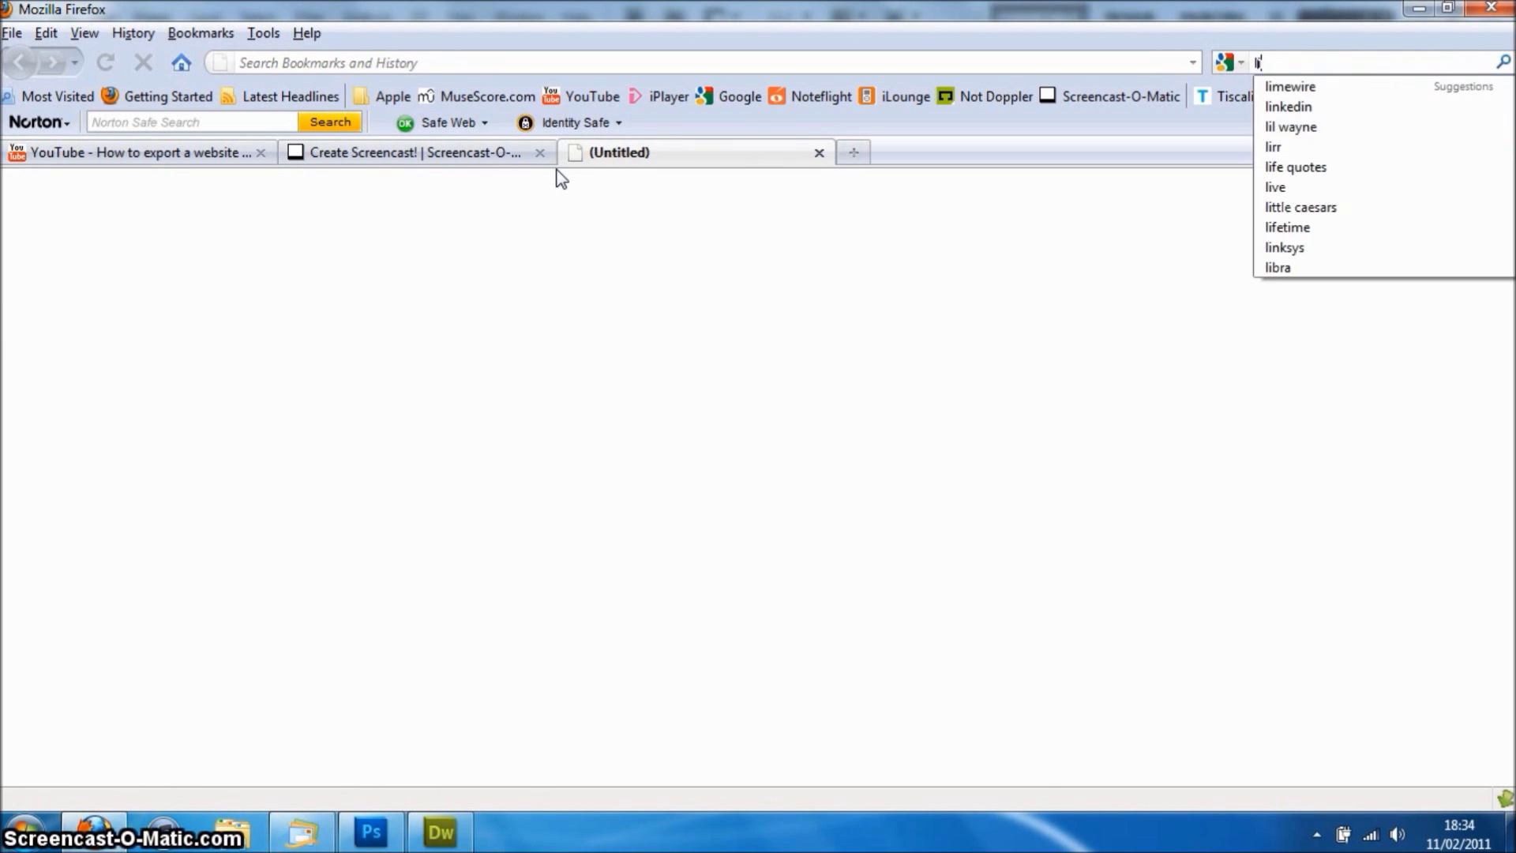
text(psum)
key(Return)
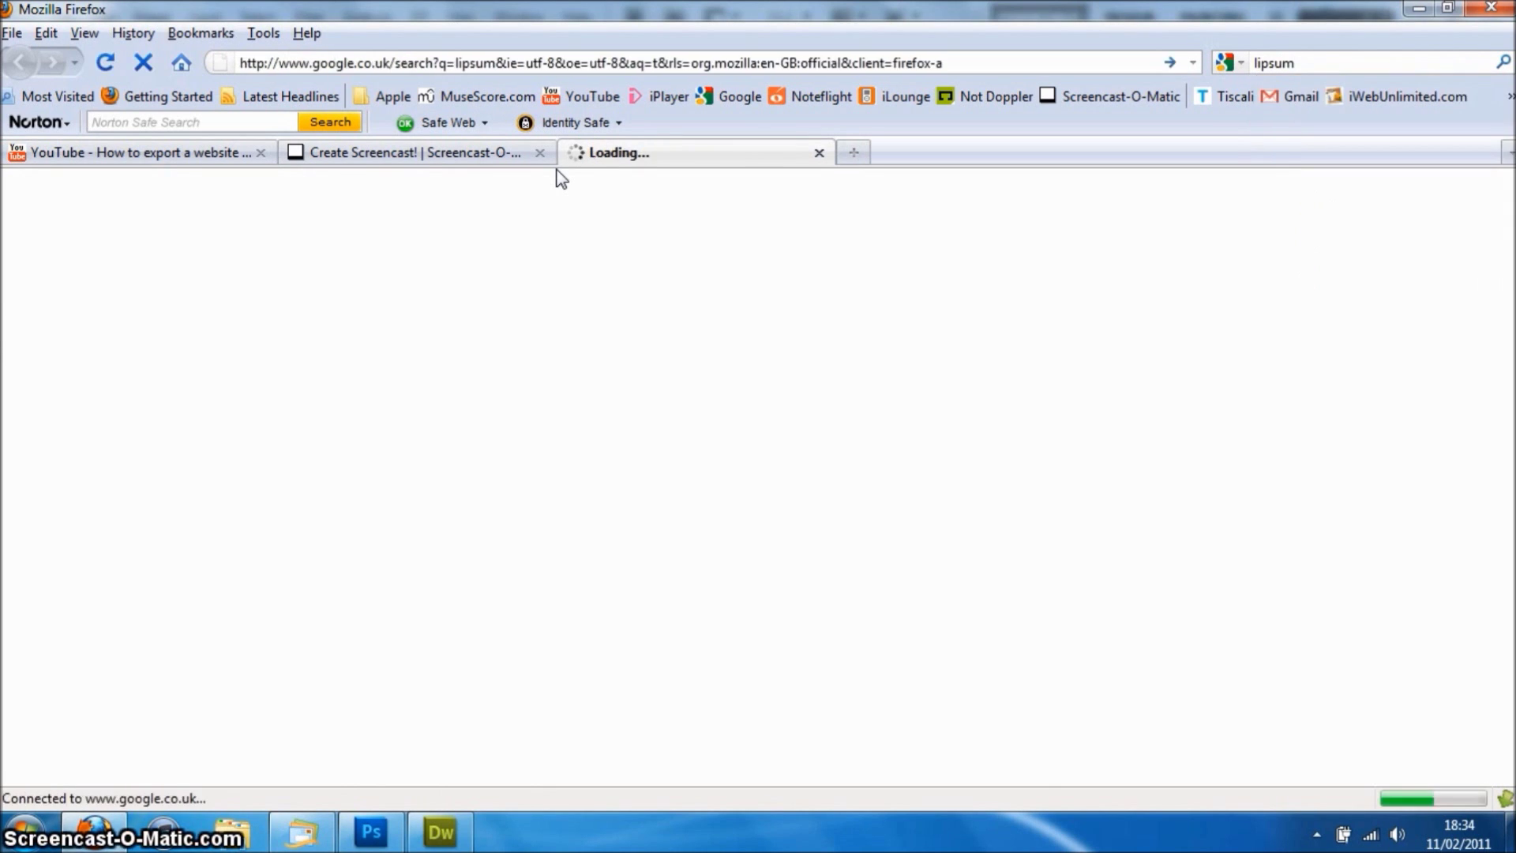
click(351, 313)
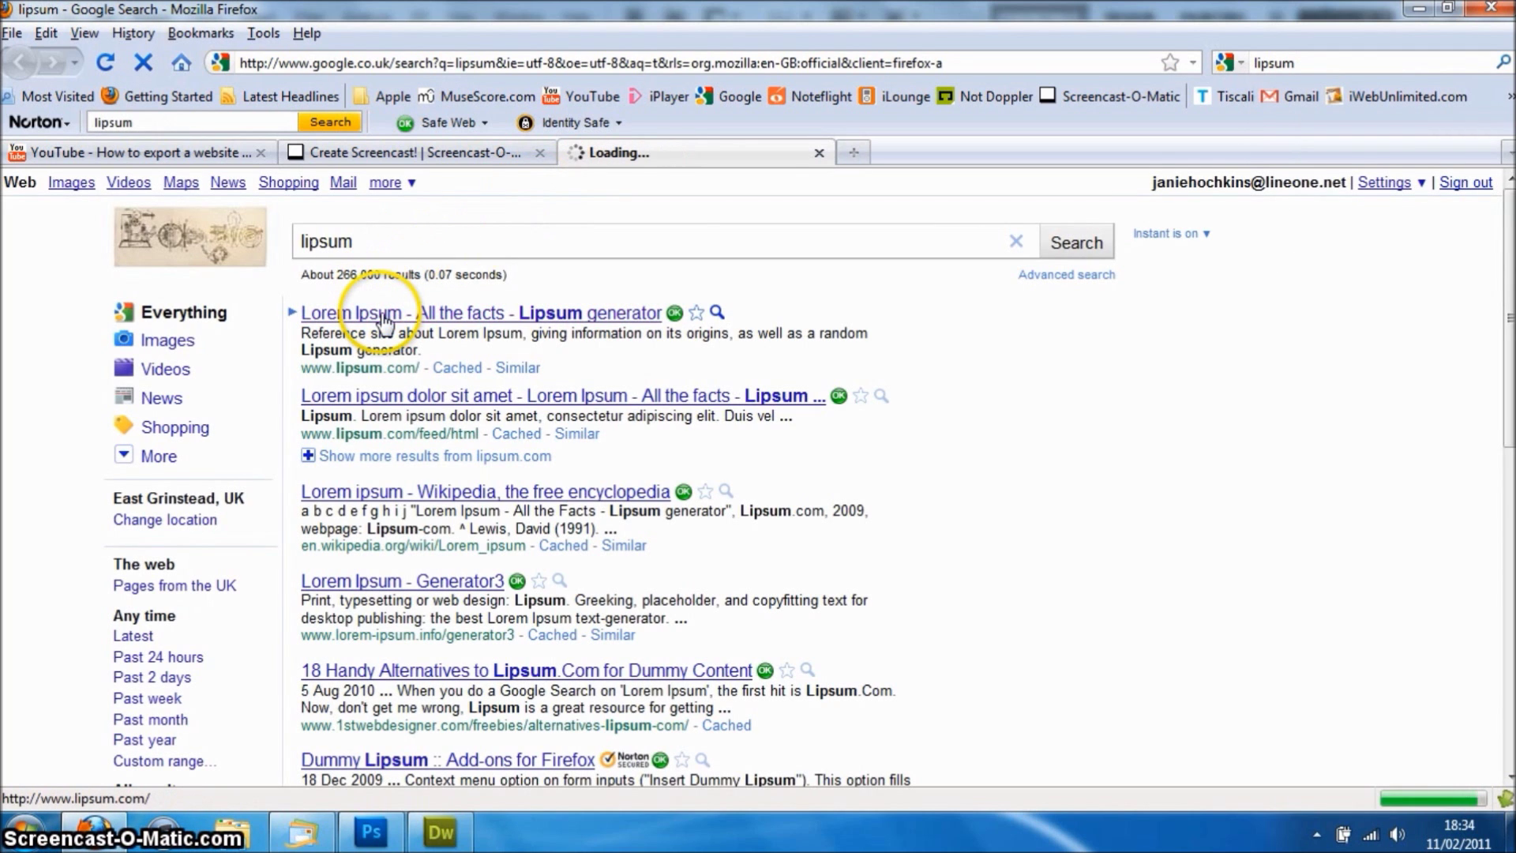
Generate Lorem Ipsum, copy the first paragraph, and return to Photoshop
scroll(783, 509, down, 10)
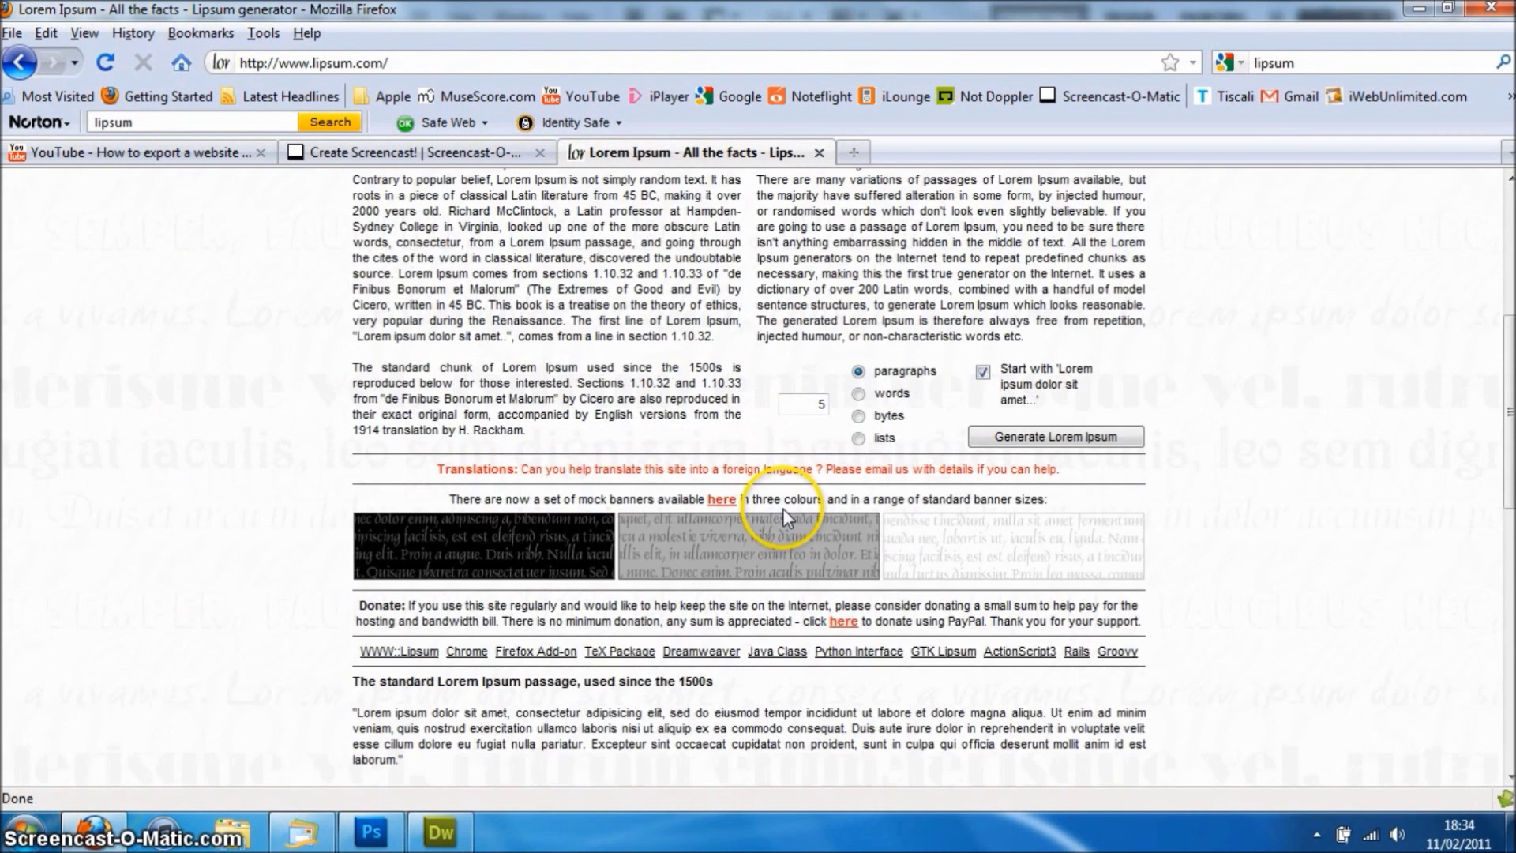
click(1027, 310)
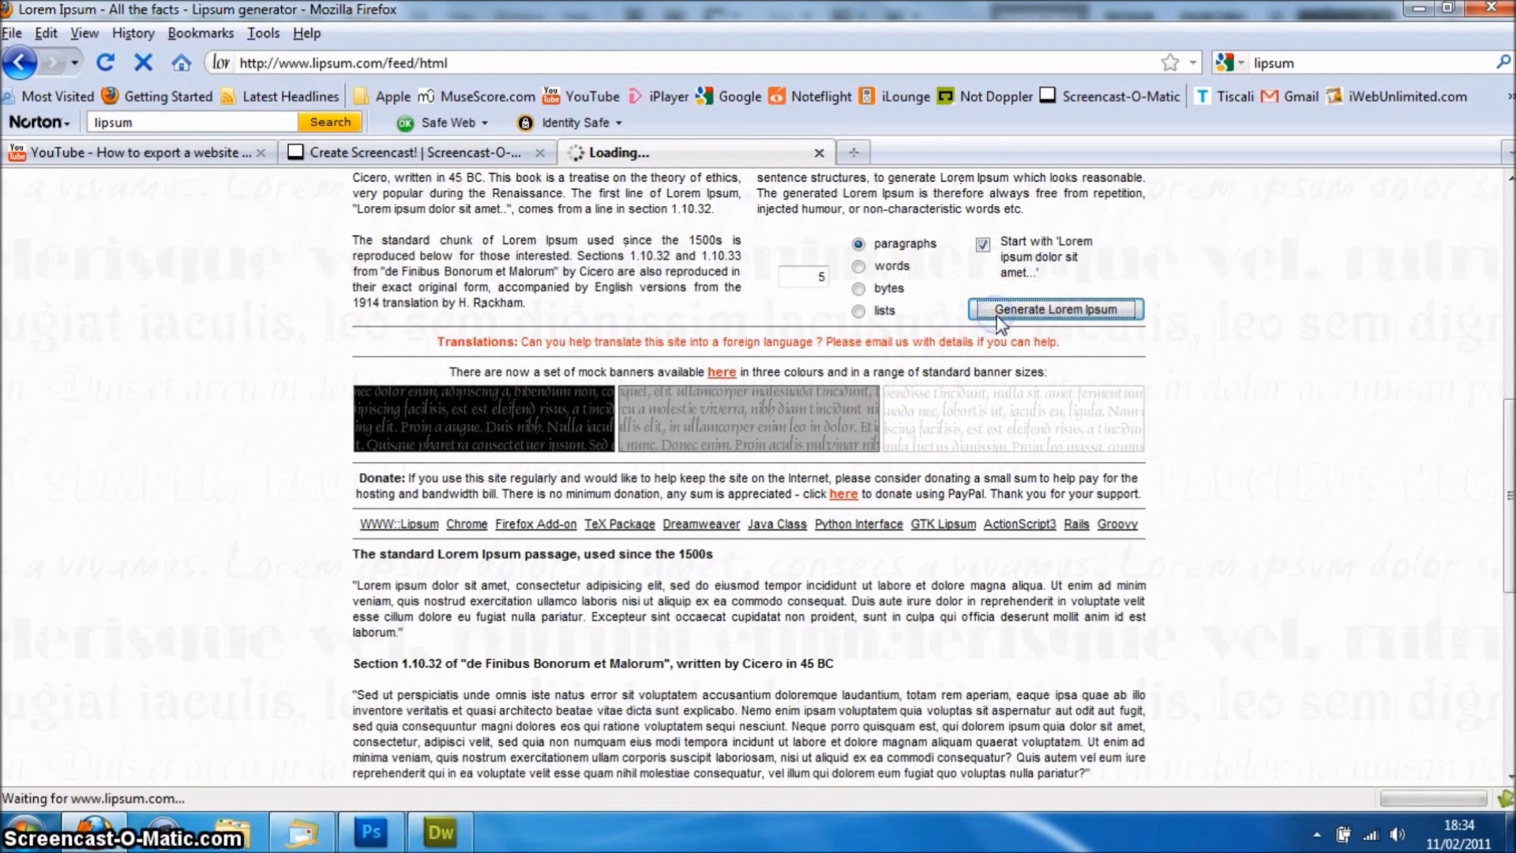
scroll(391, 439, down, 8)
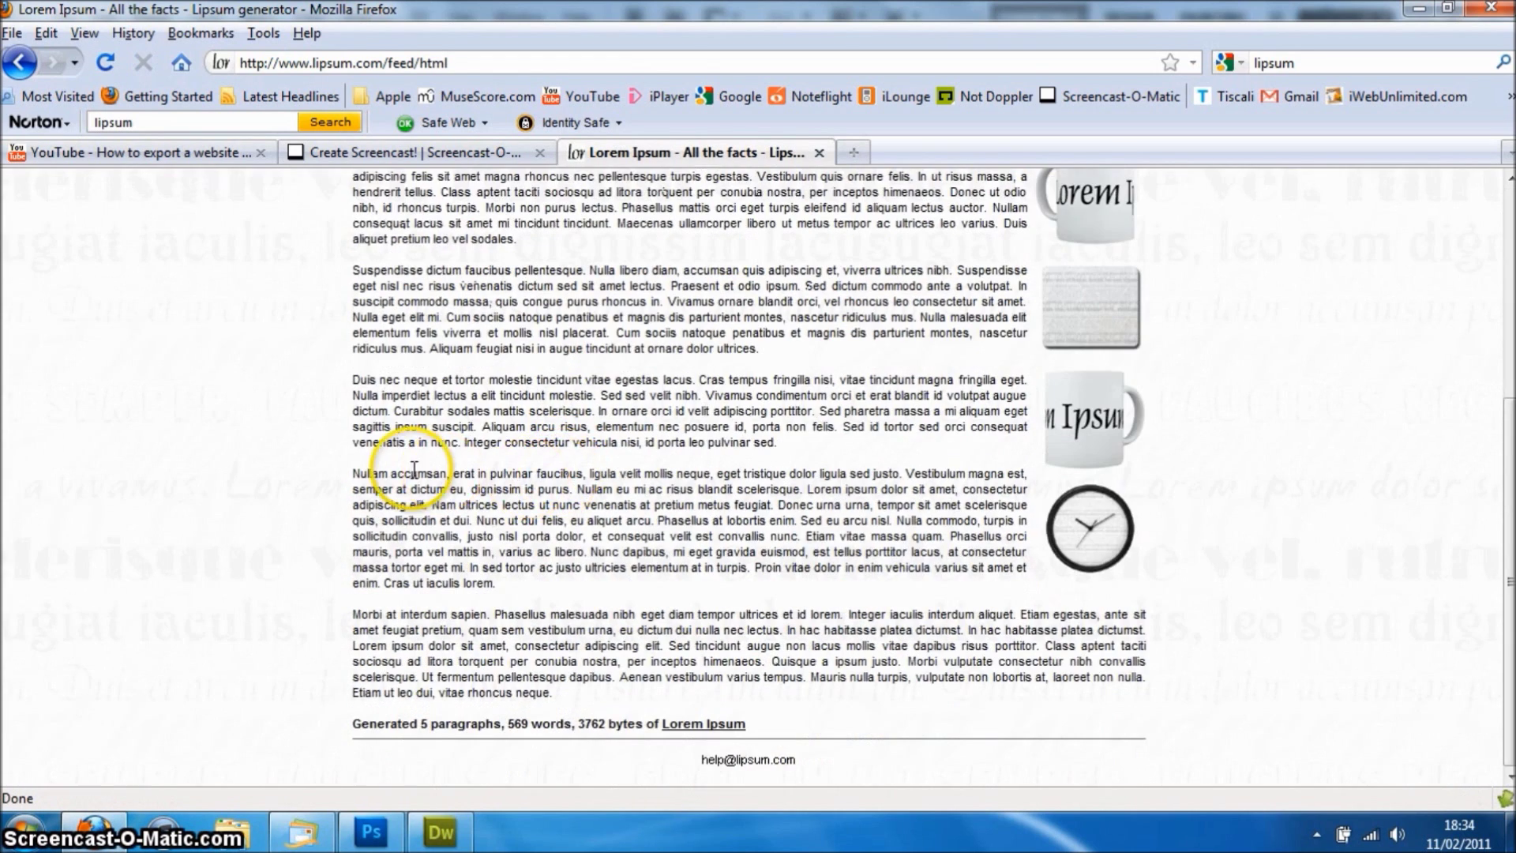
scroll(379, 379, up, 3)
drag(353, 273, 549, 382)
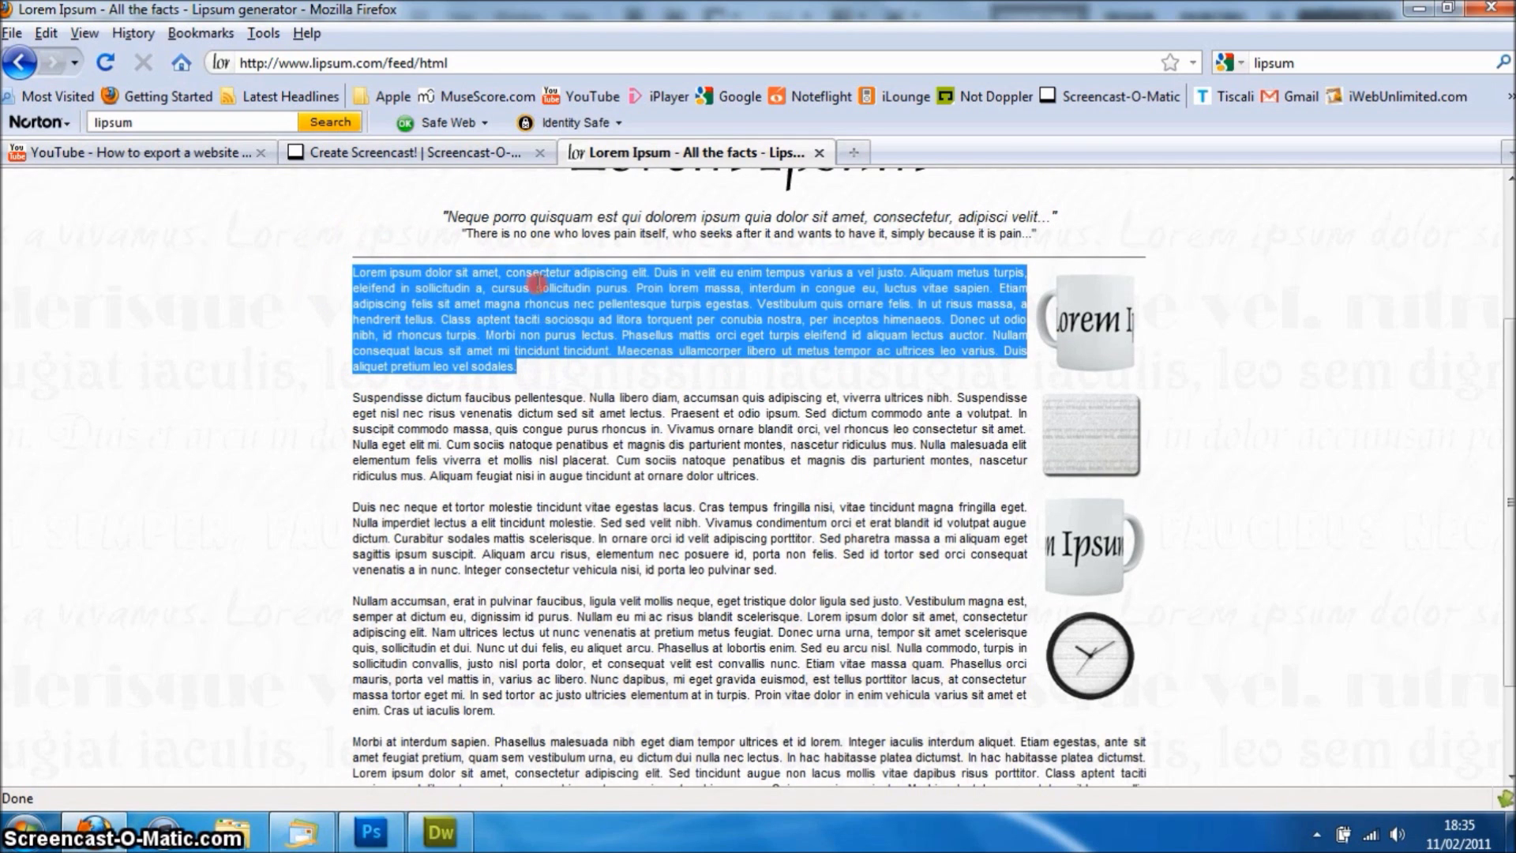
right_click(538, 282)
click(557, 294)
click(371, 832)
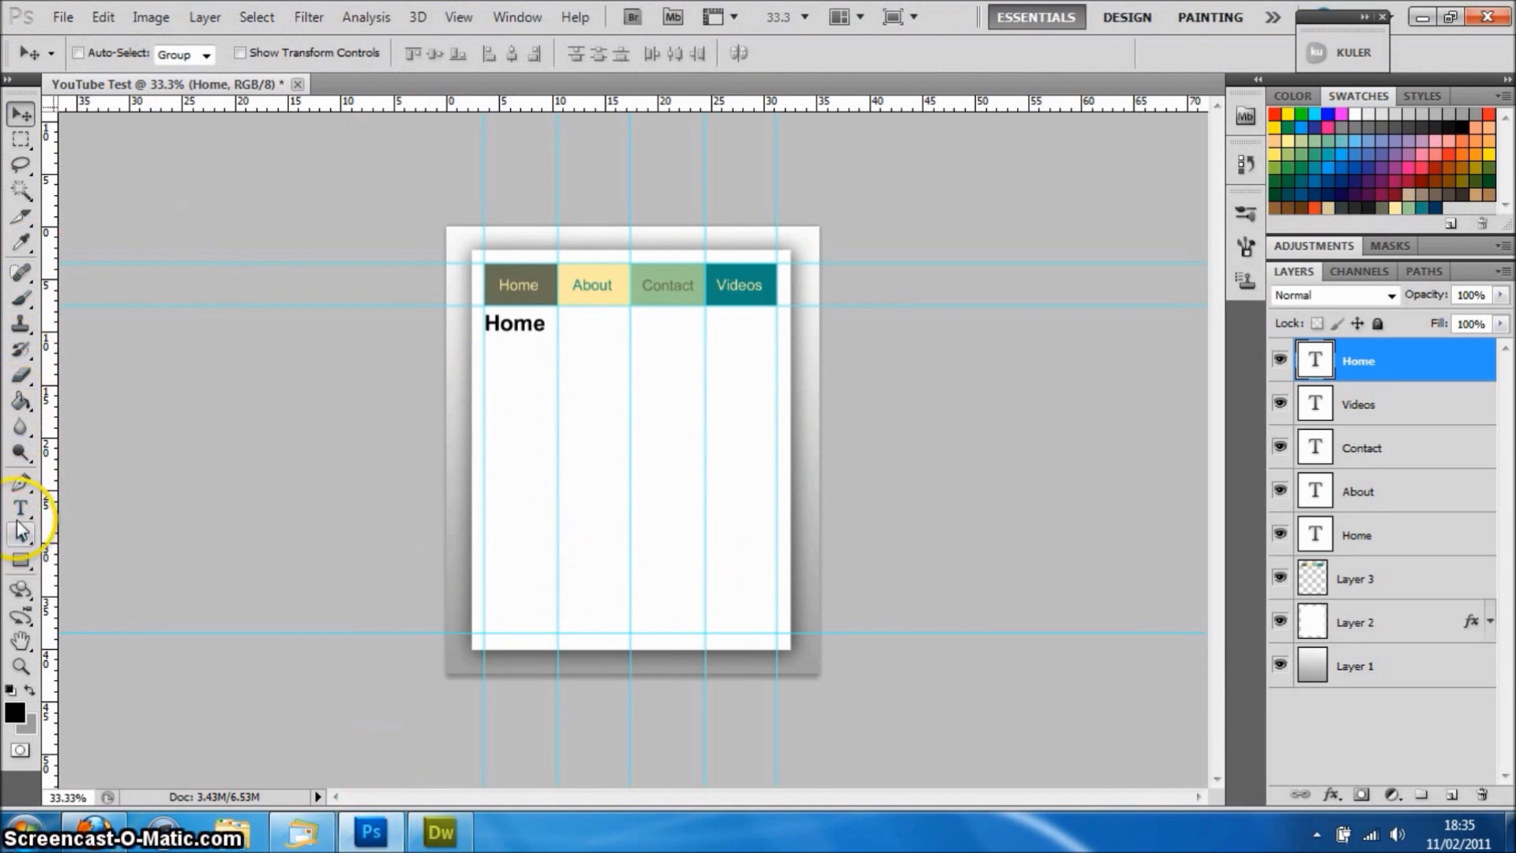
Paste the copied paragraph as a new text layer below Home and resize it to 16 pt
click(20, 508)
click(503, 352)
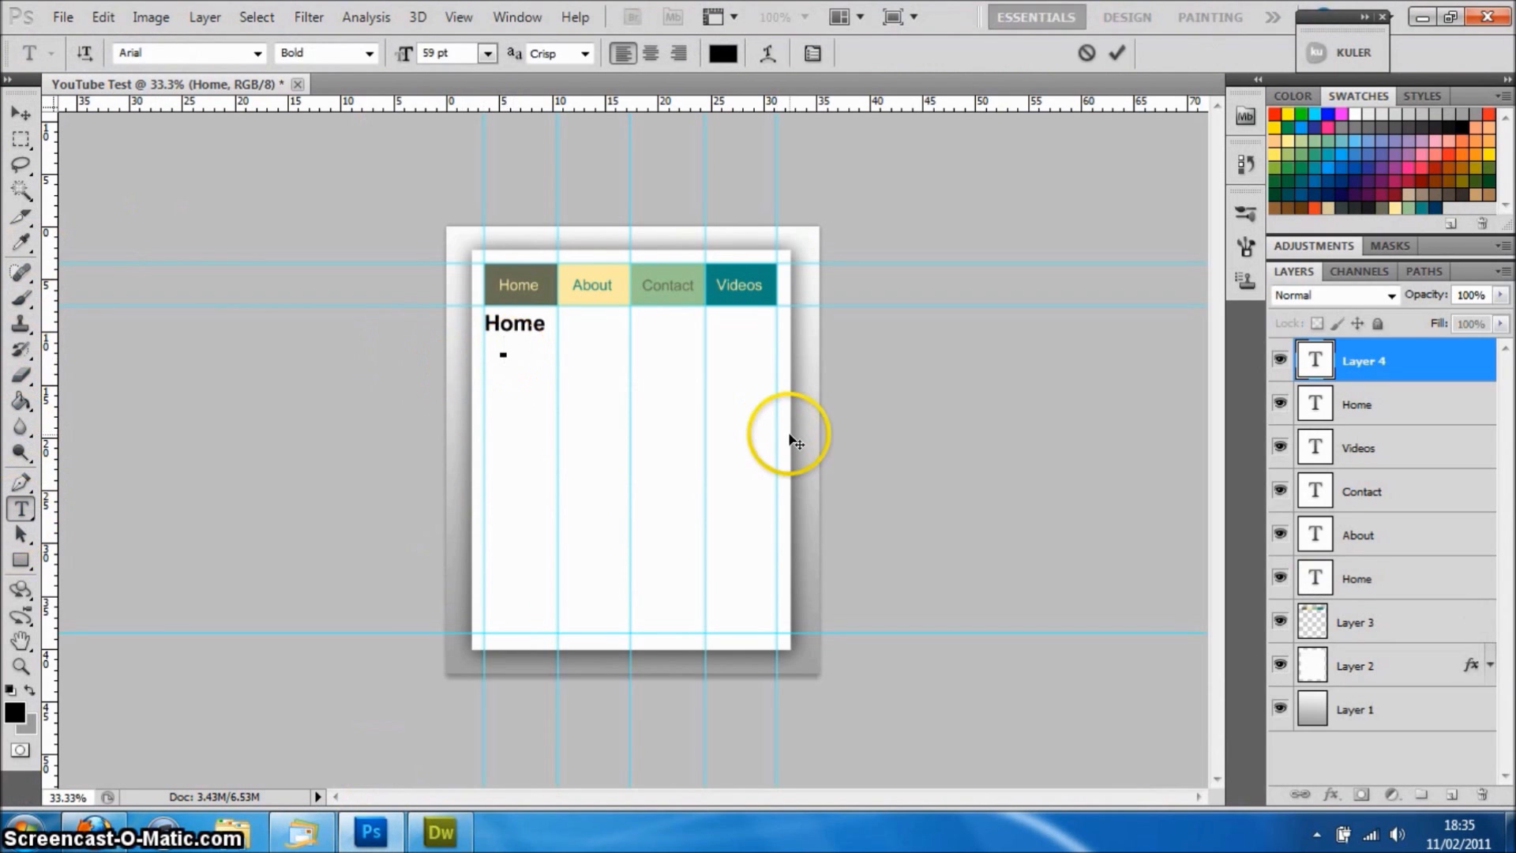
key(ctrl+v)
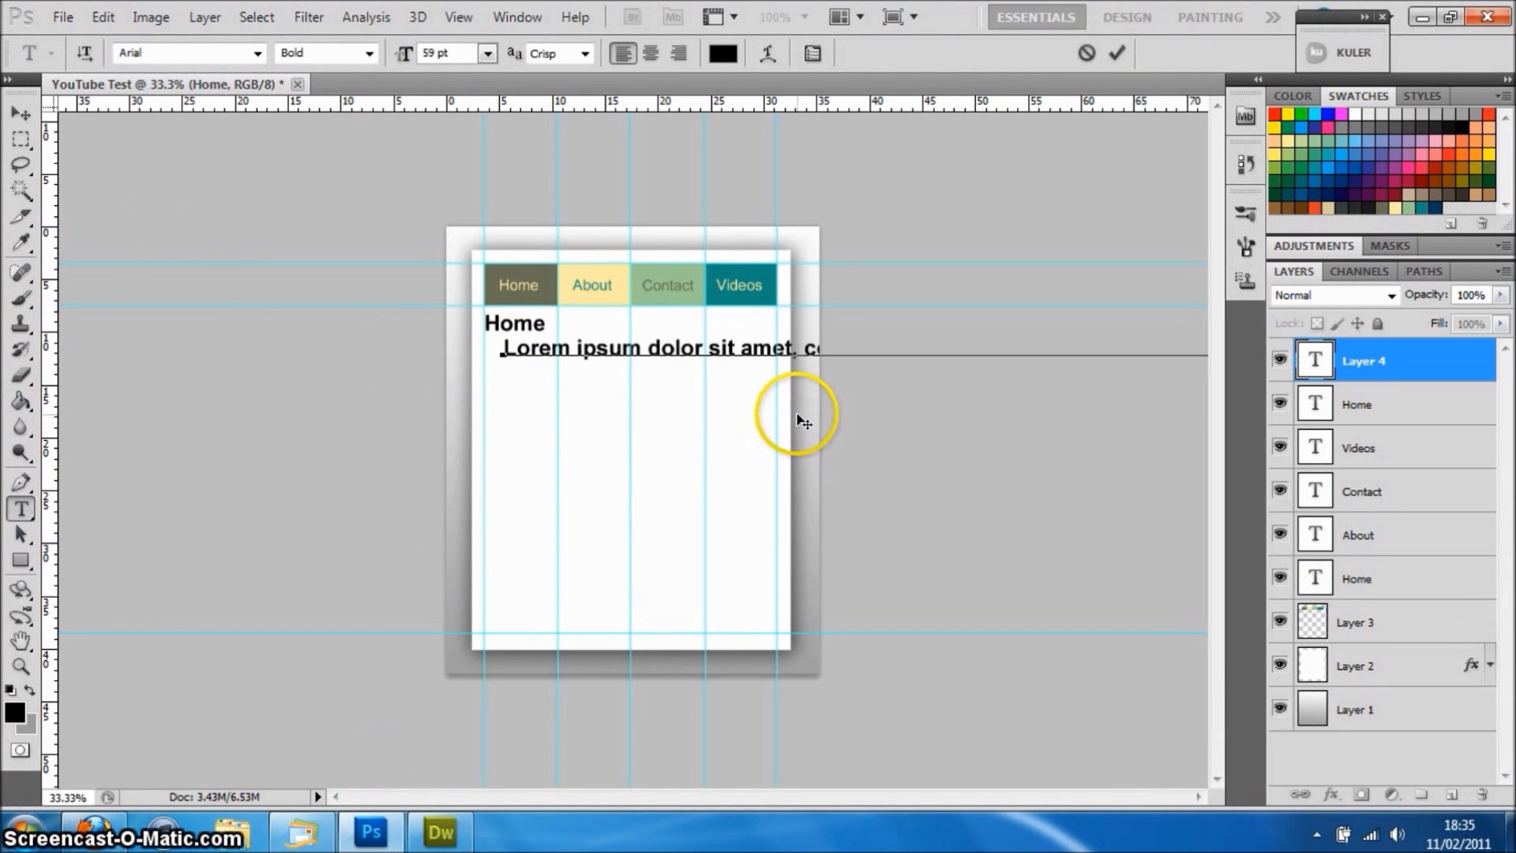
key(ctrl+a)
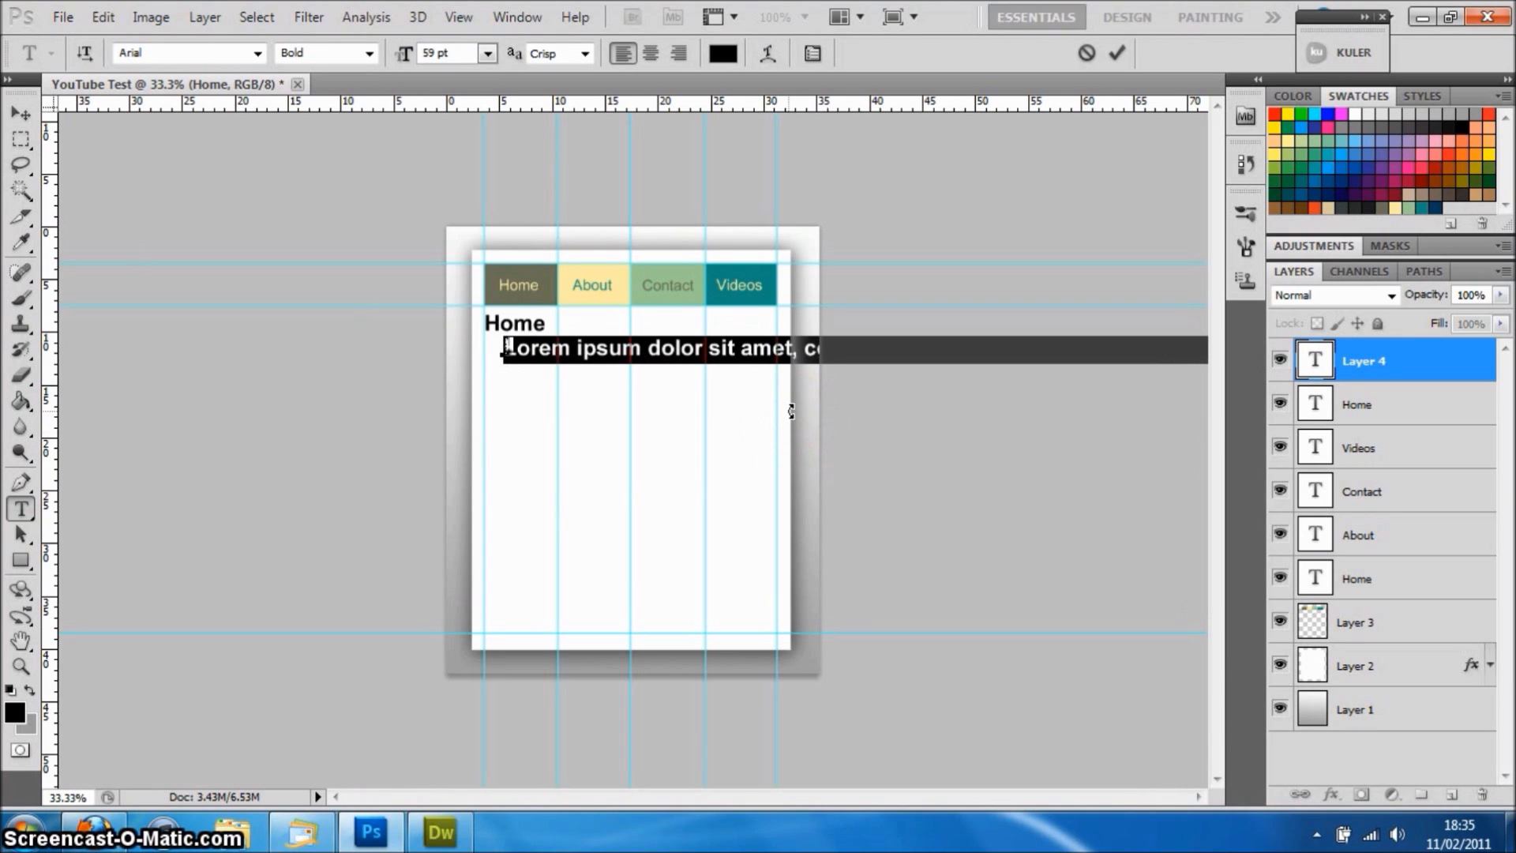
drag(408, 60, 396, 60)
click(606, 259)
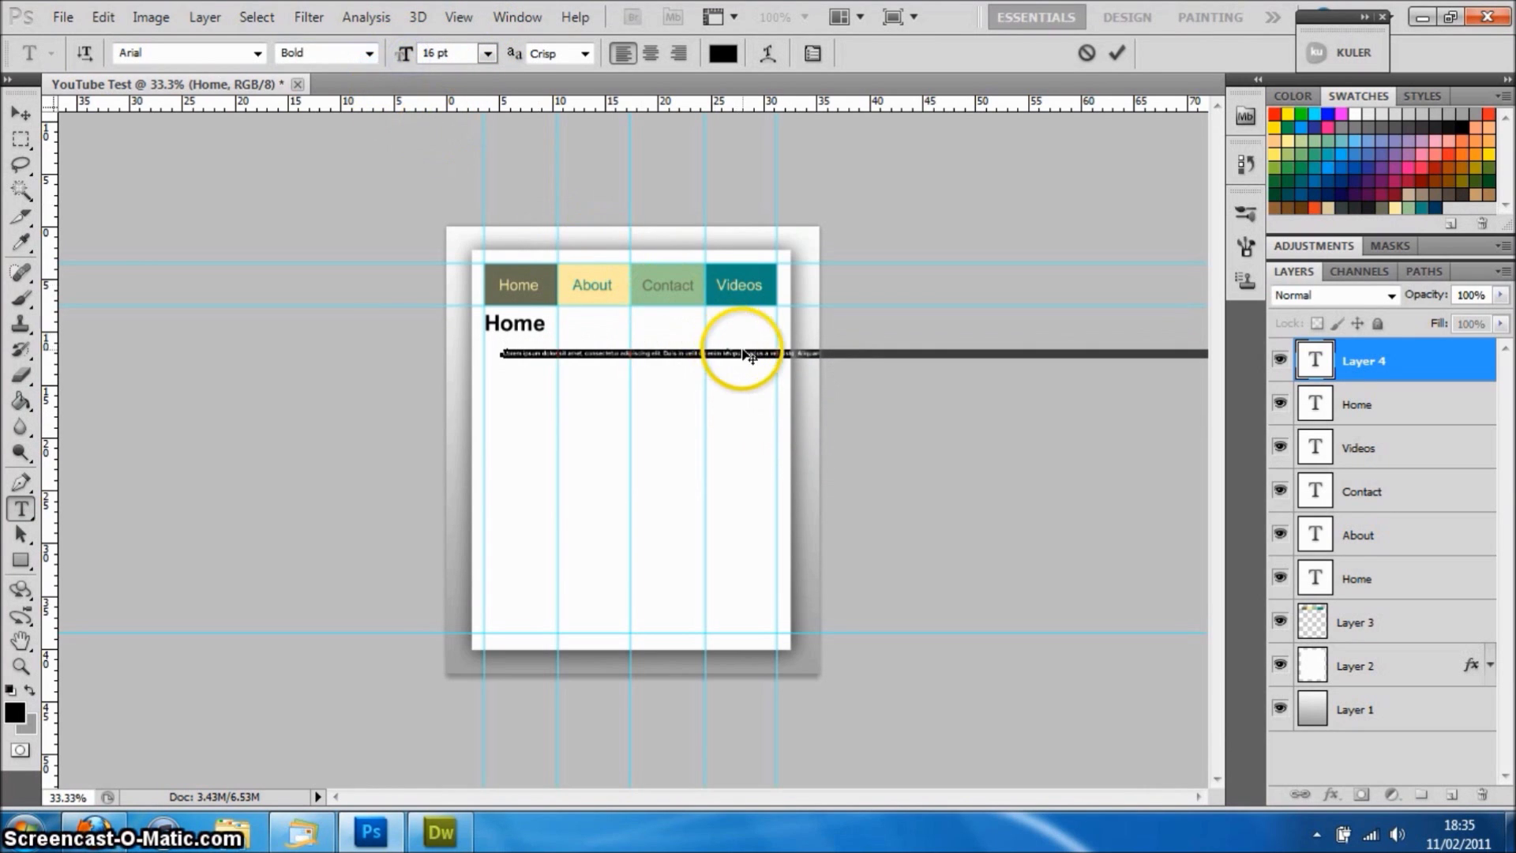
Insert line breaks so the paragraph's first seven lines wrap short, starting after 'elit.'
click(597, 354)
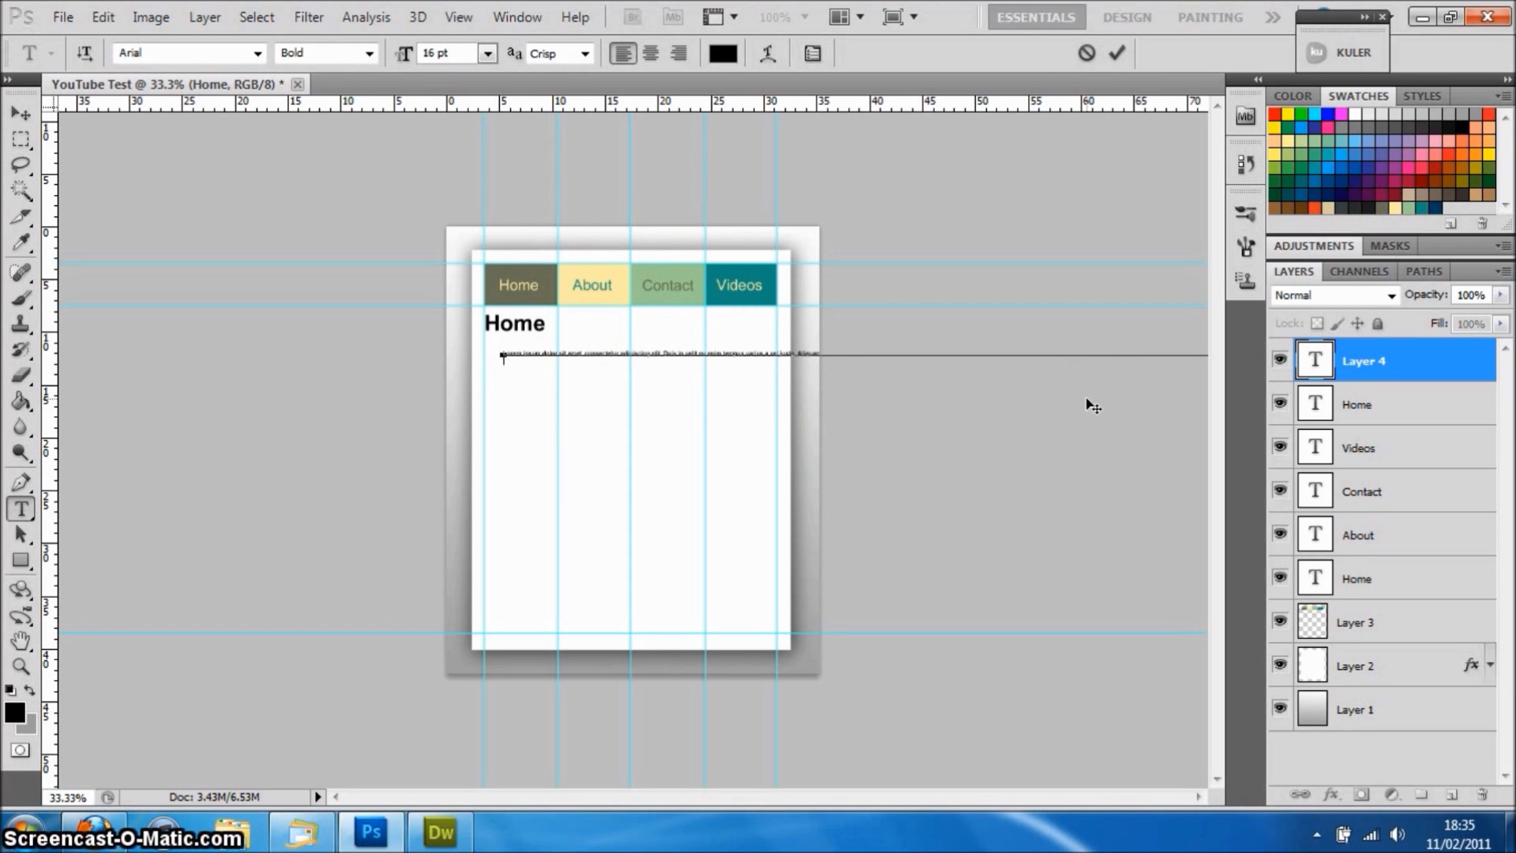
key(Return)
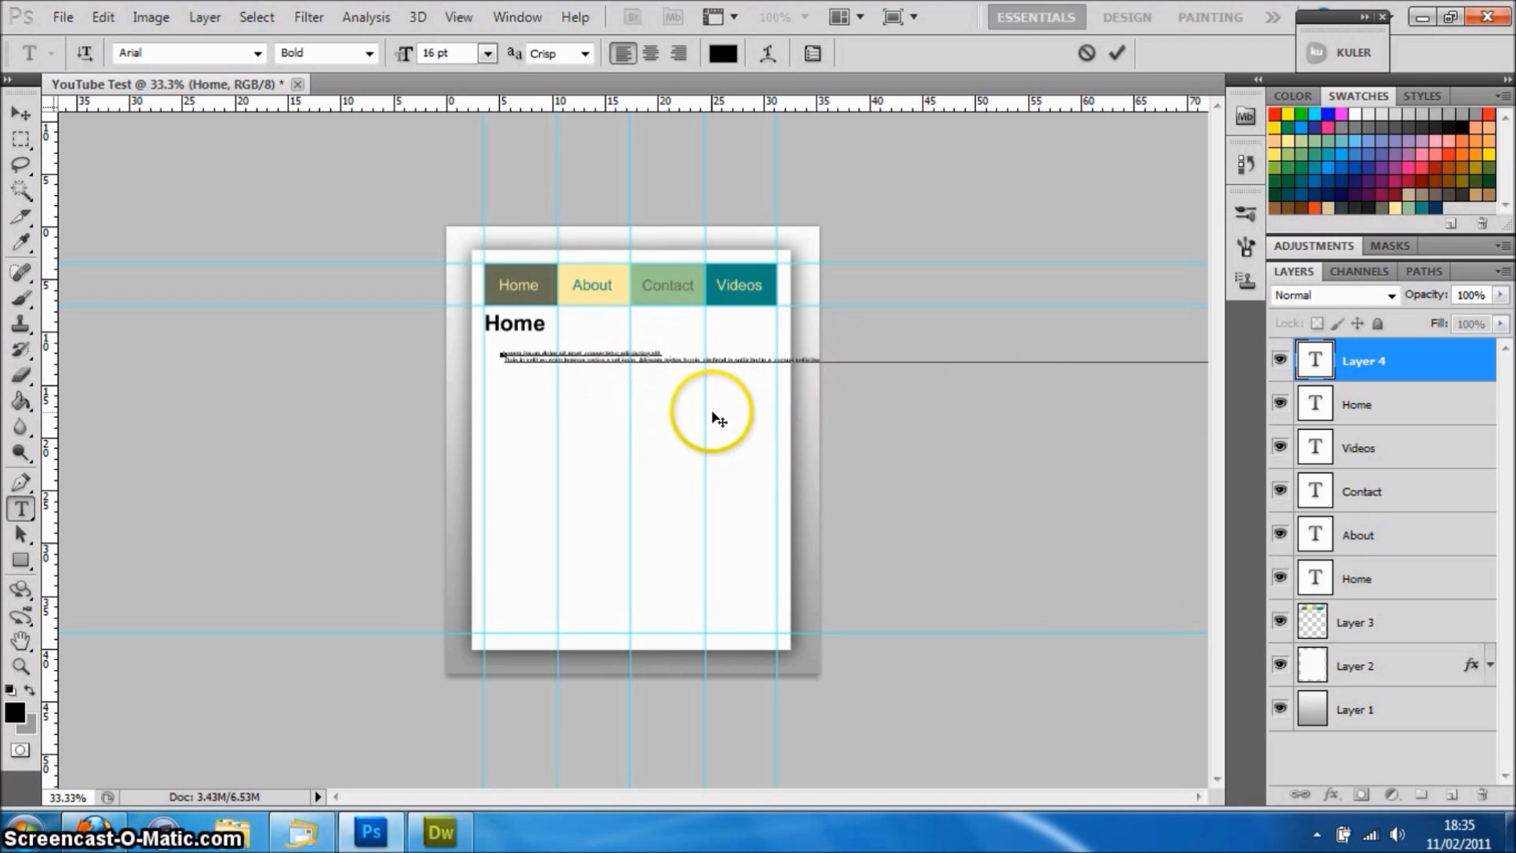
click(665, 362)
key(Return)
click(668, 366)
key(Return)
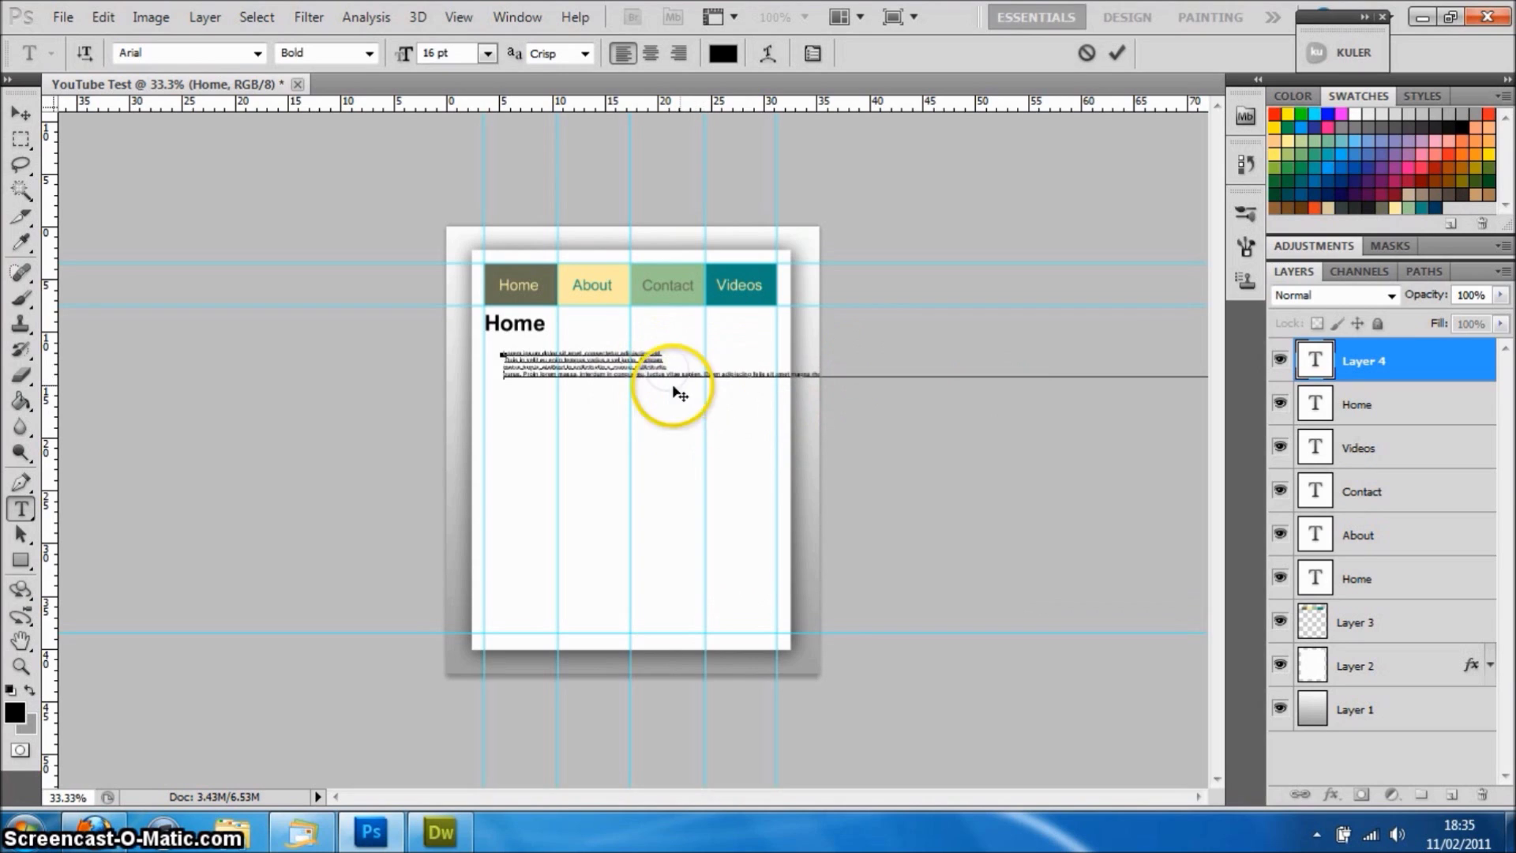
click(669, 374)
key(Return)
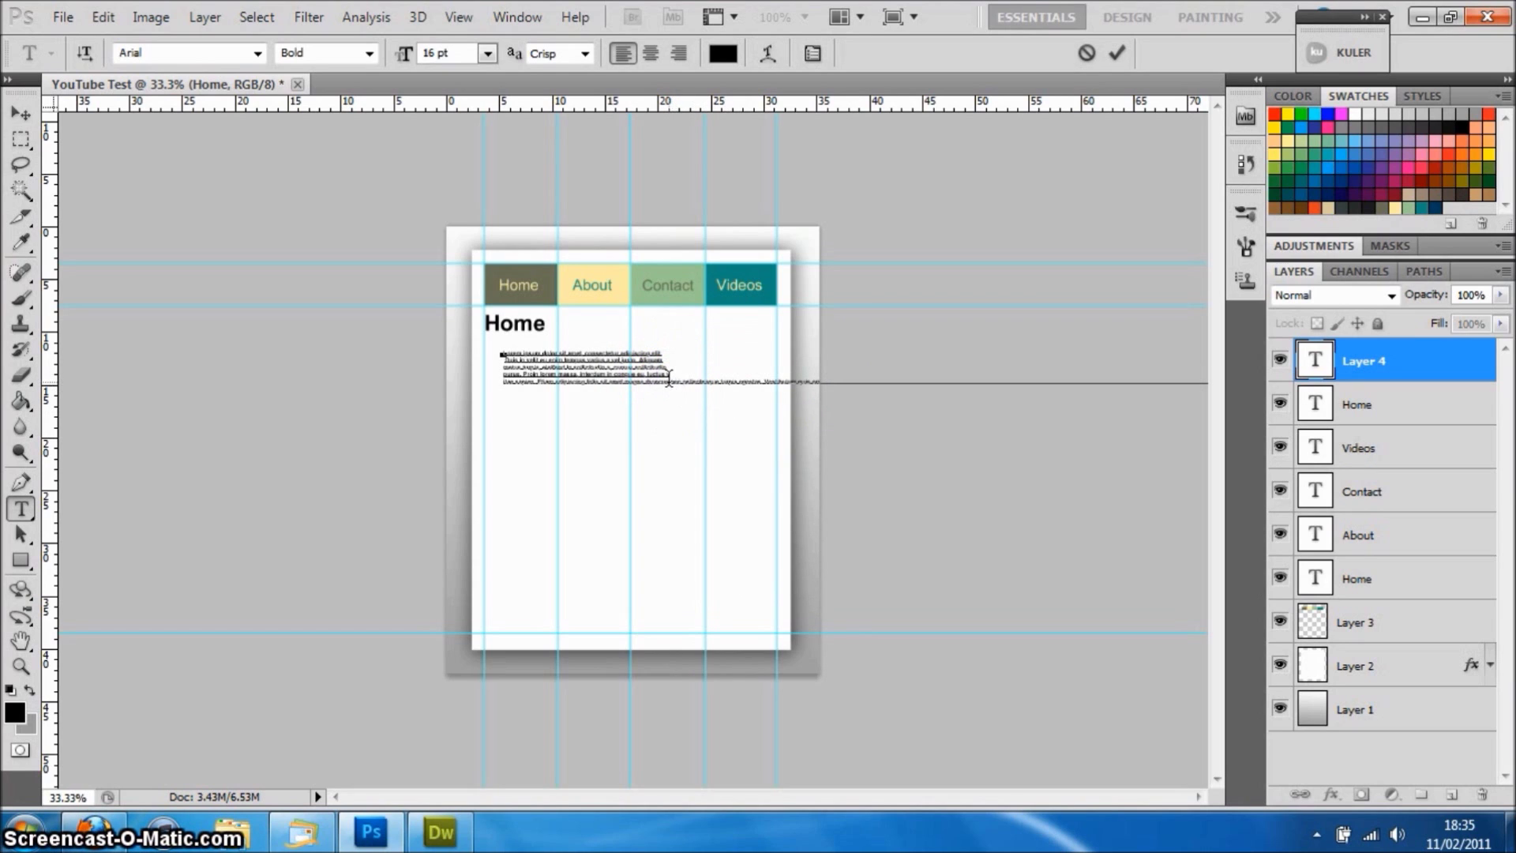
key(Return)
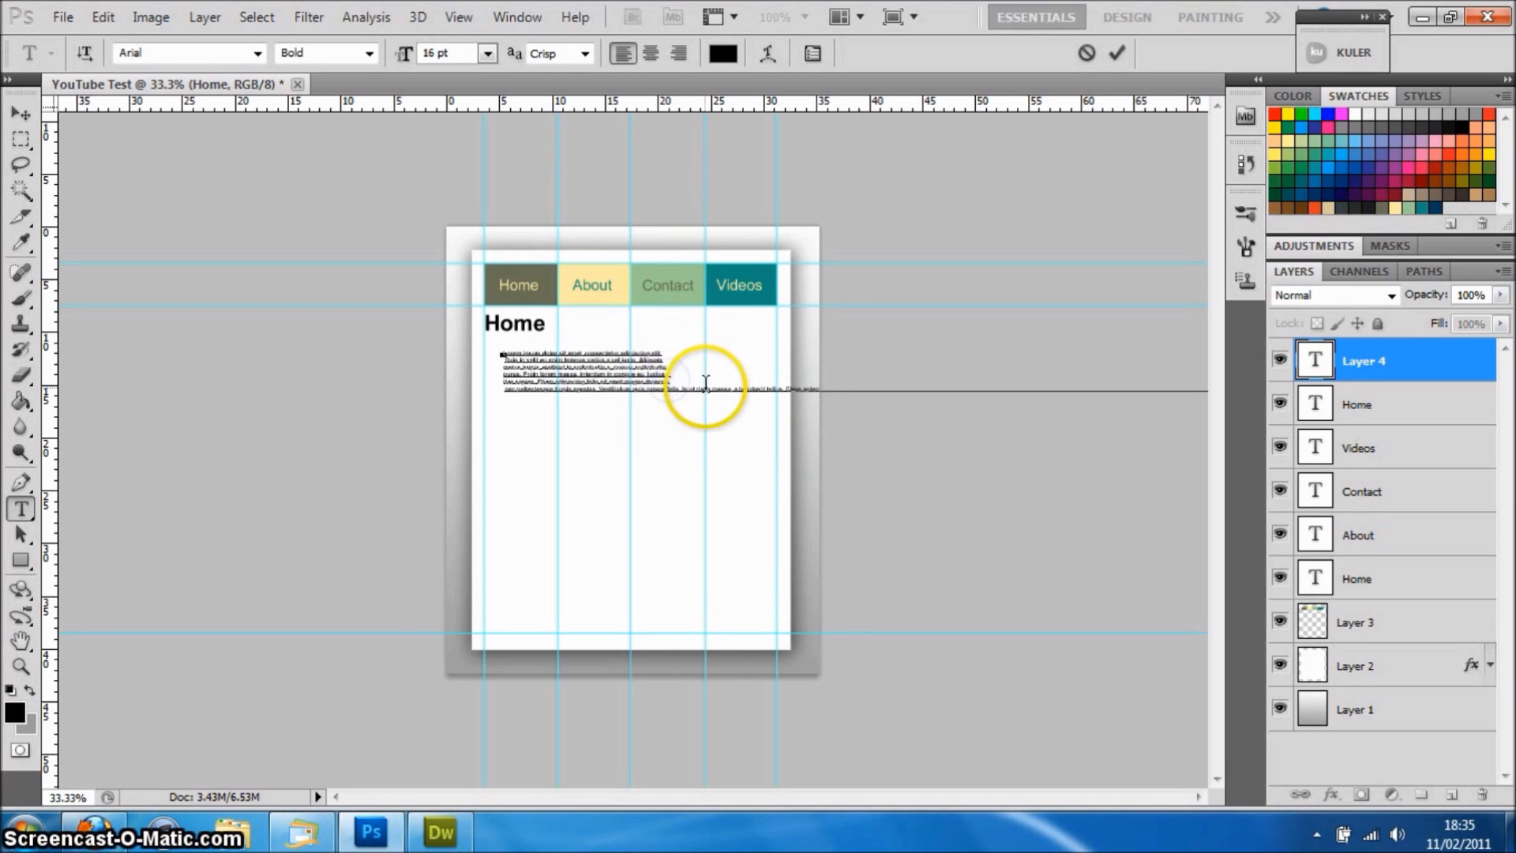
key(Return)
click(668, 396)
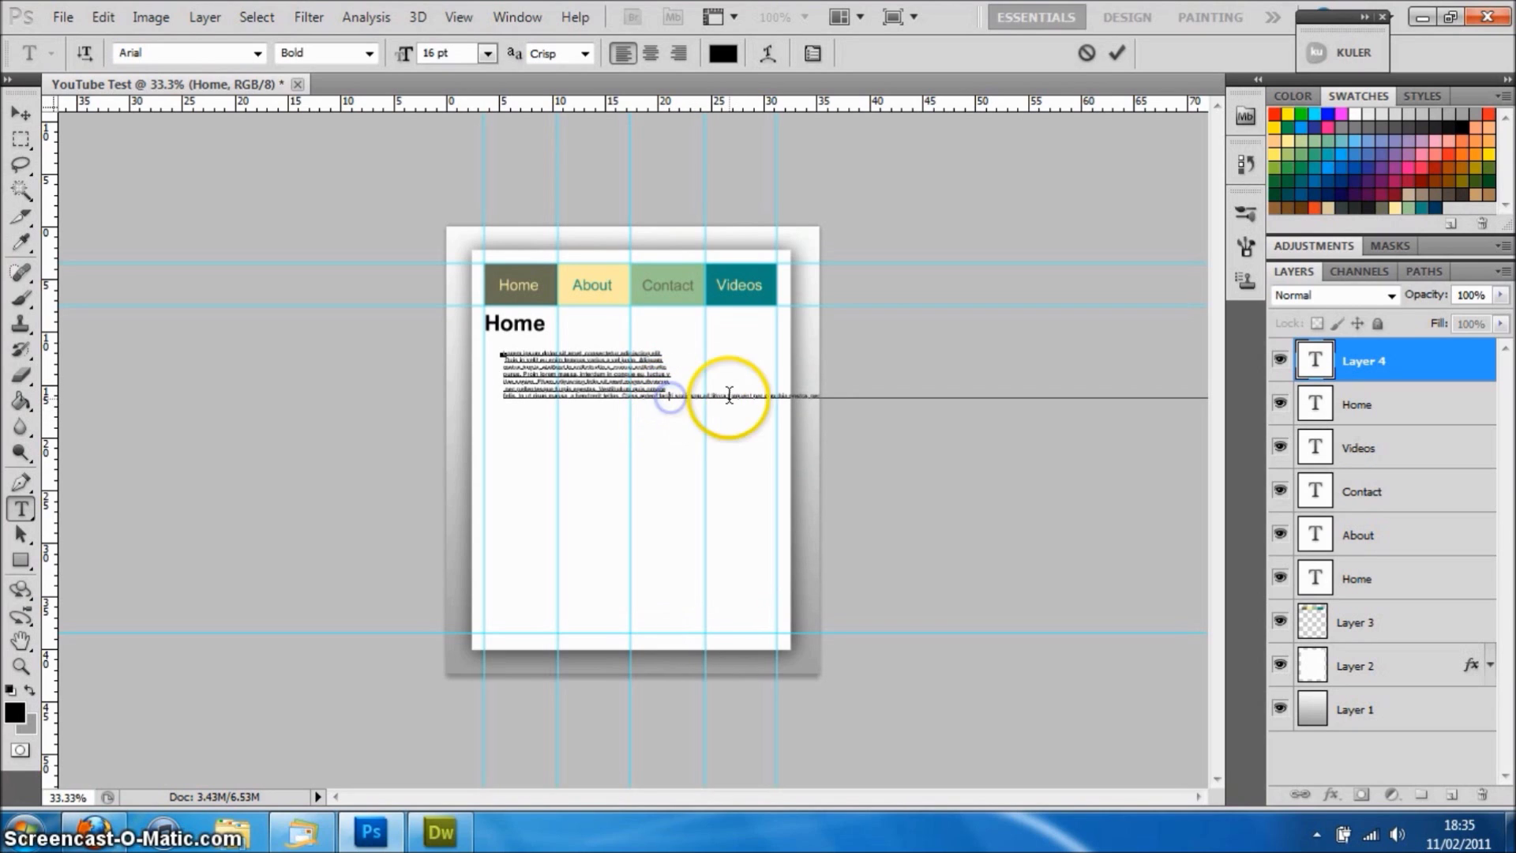
key(Return)
Break the long trailing line into several more short lines and select the whole text
click(666, 404)
key(Return)
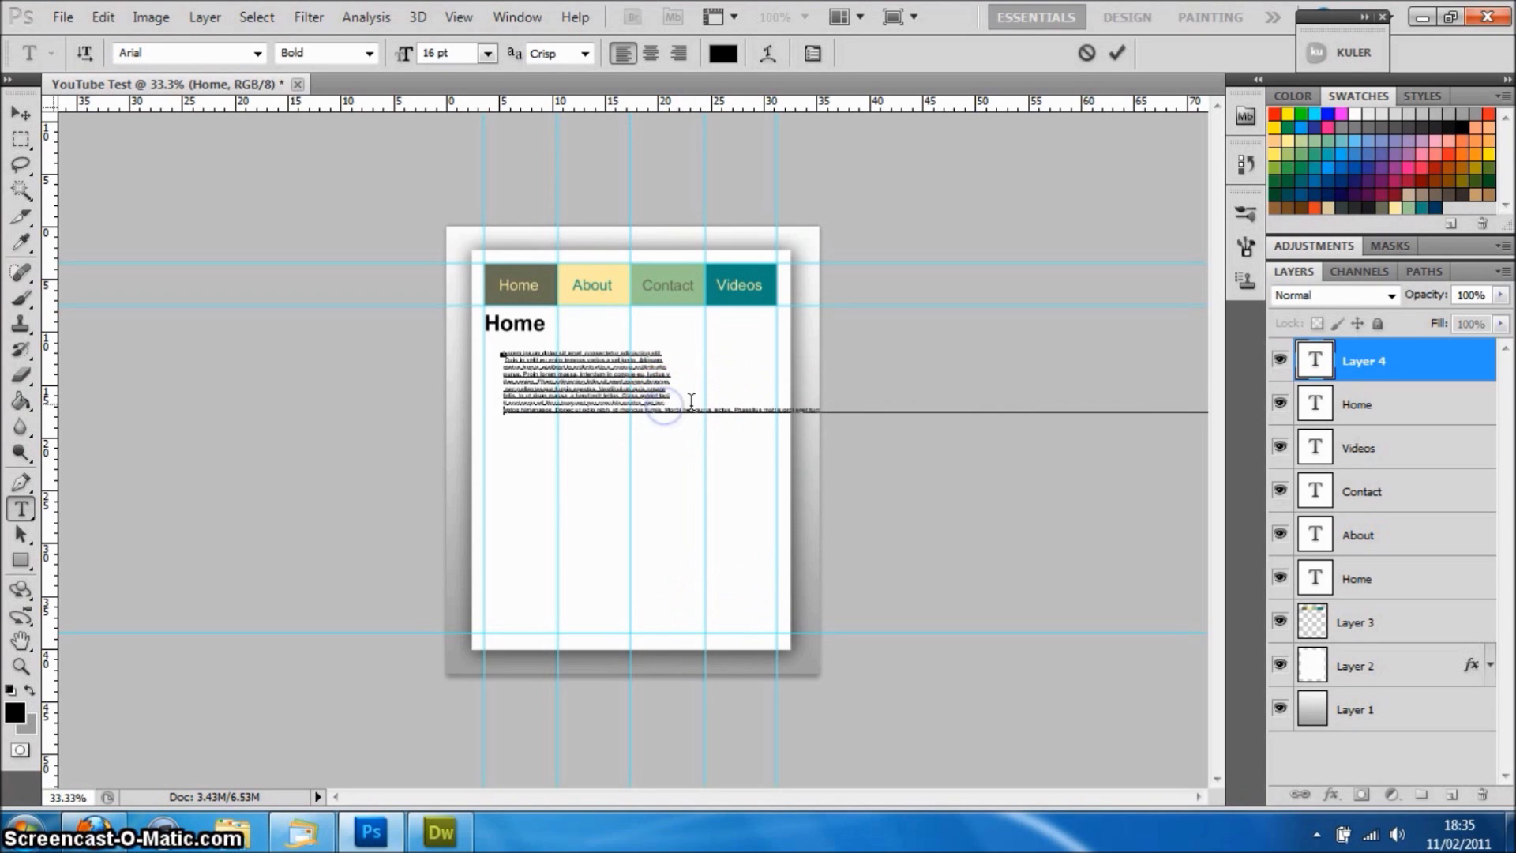
click(666, 410)
key(Return)
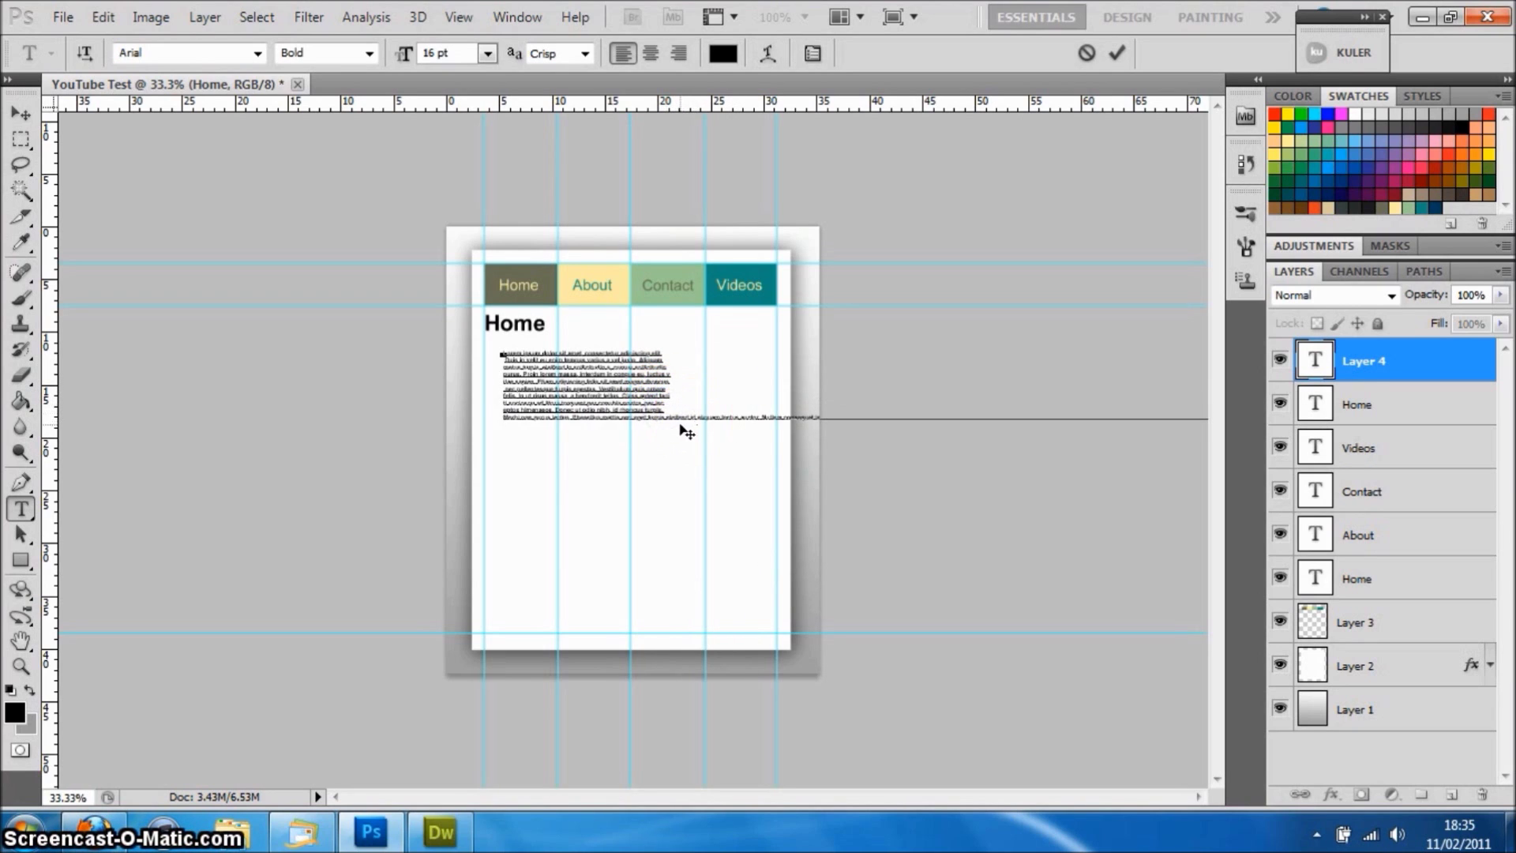
click(666, 416)
key(Return)
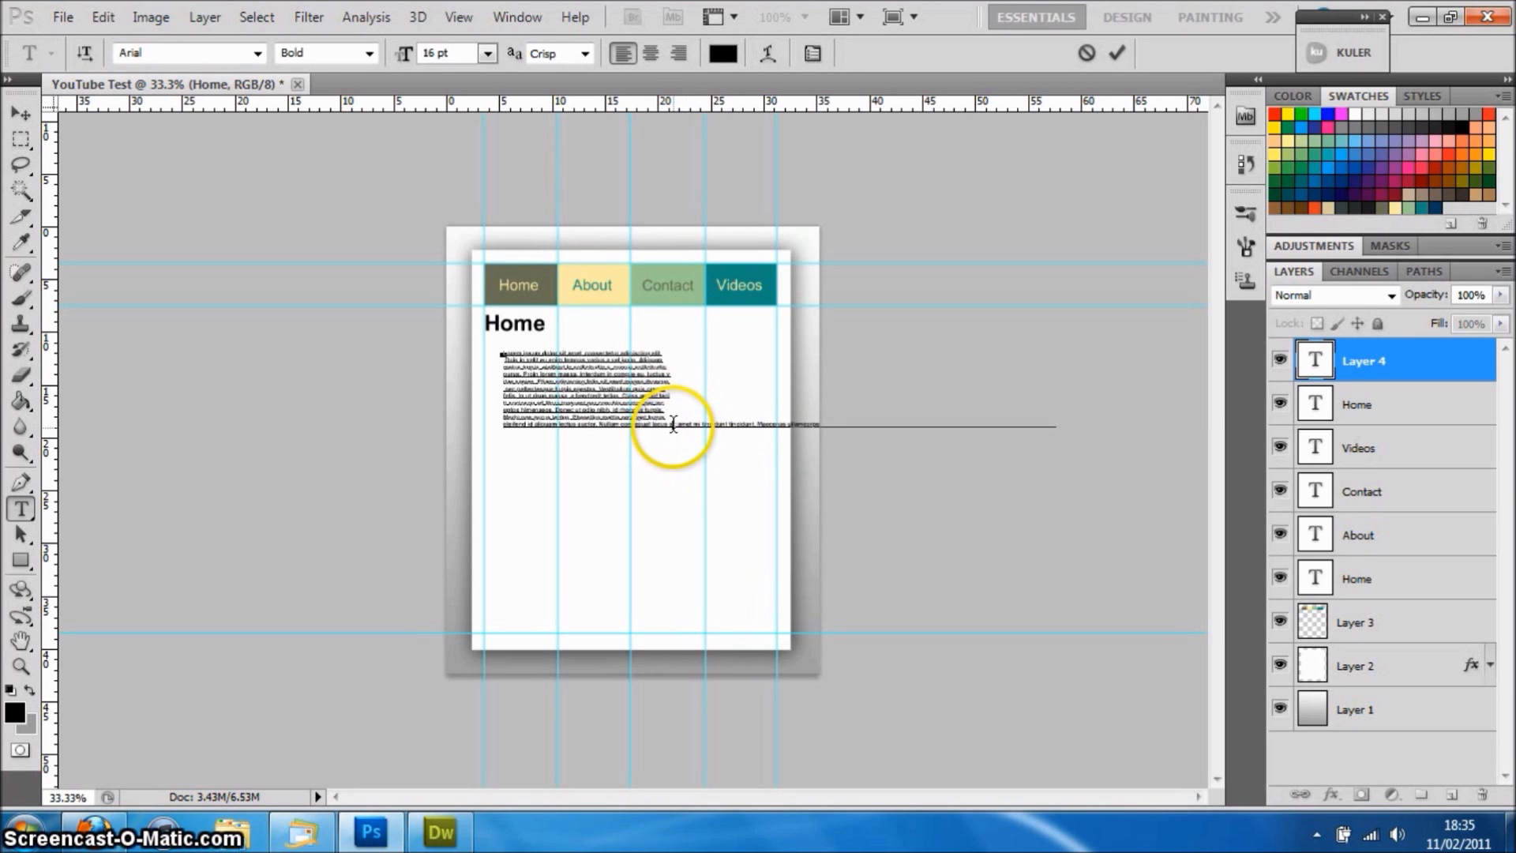
click(673, 424)
key(Return)
click(667, 431)
key(Return)
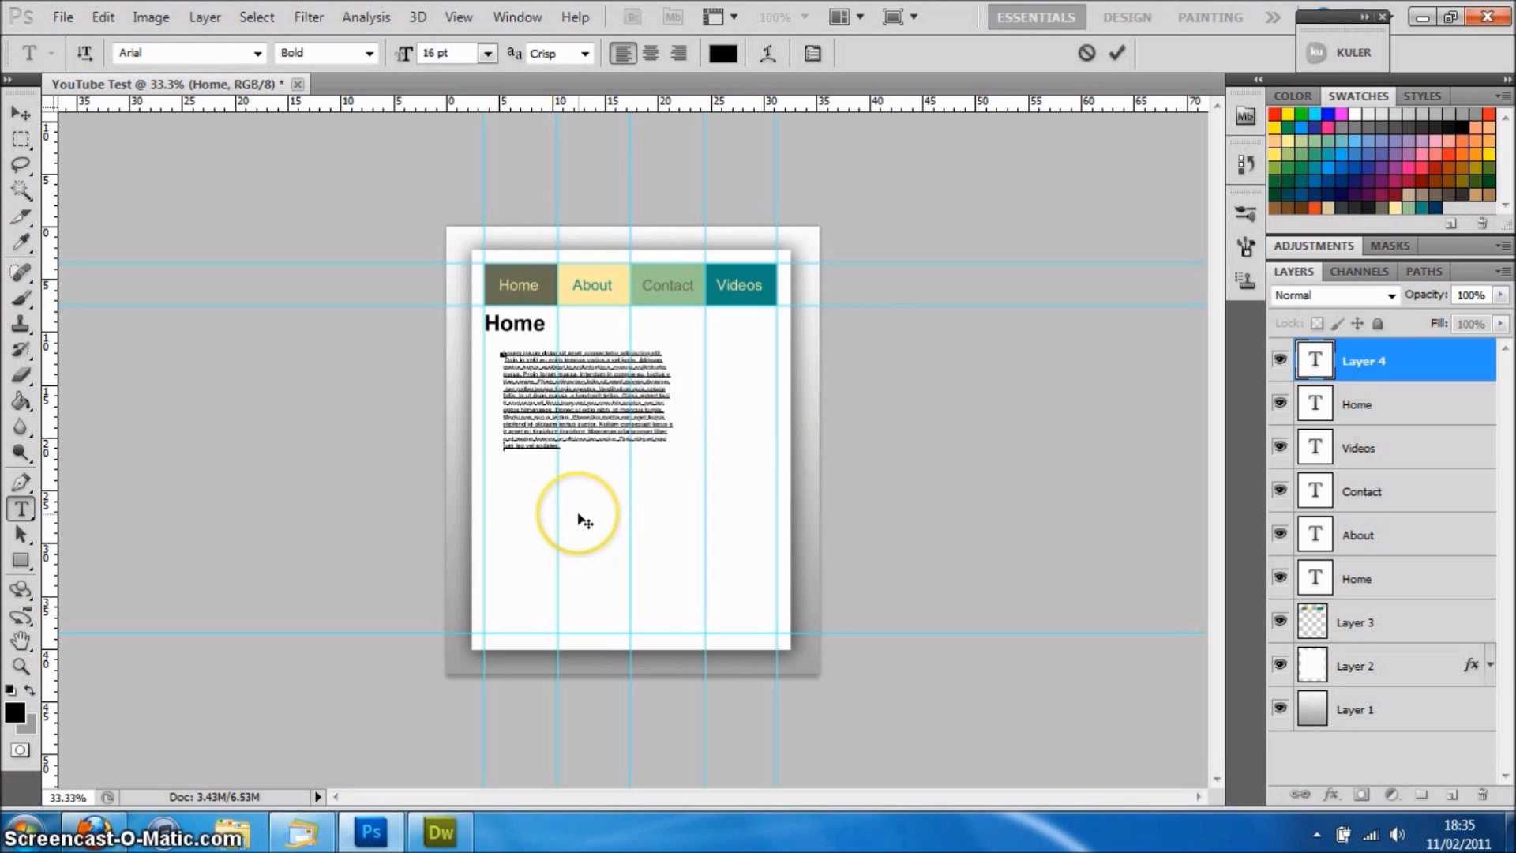
key(ctrl+a)
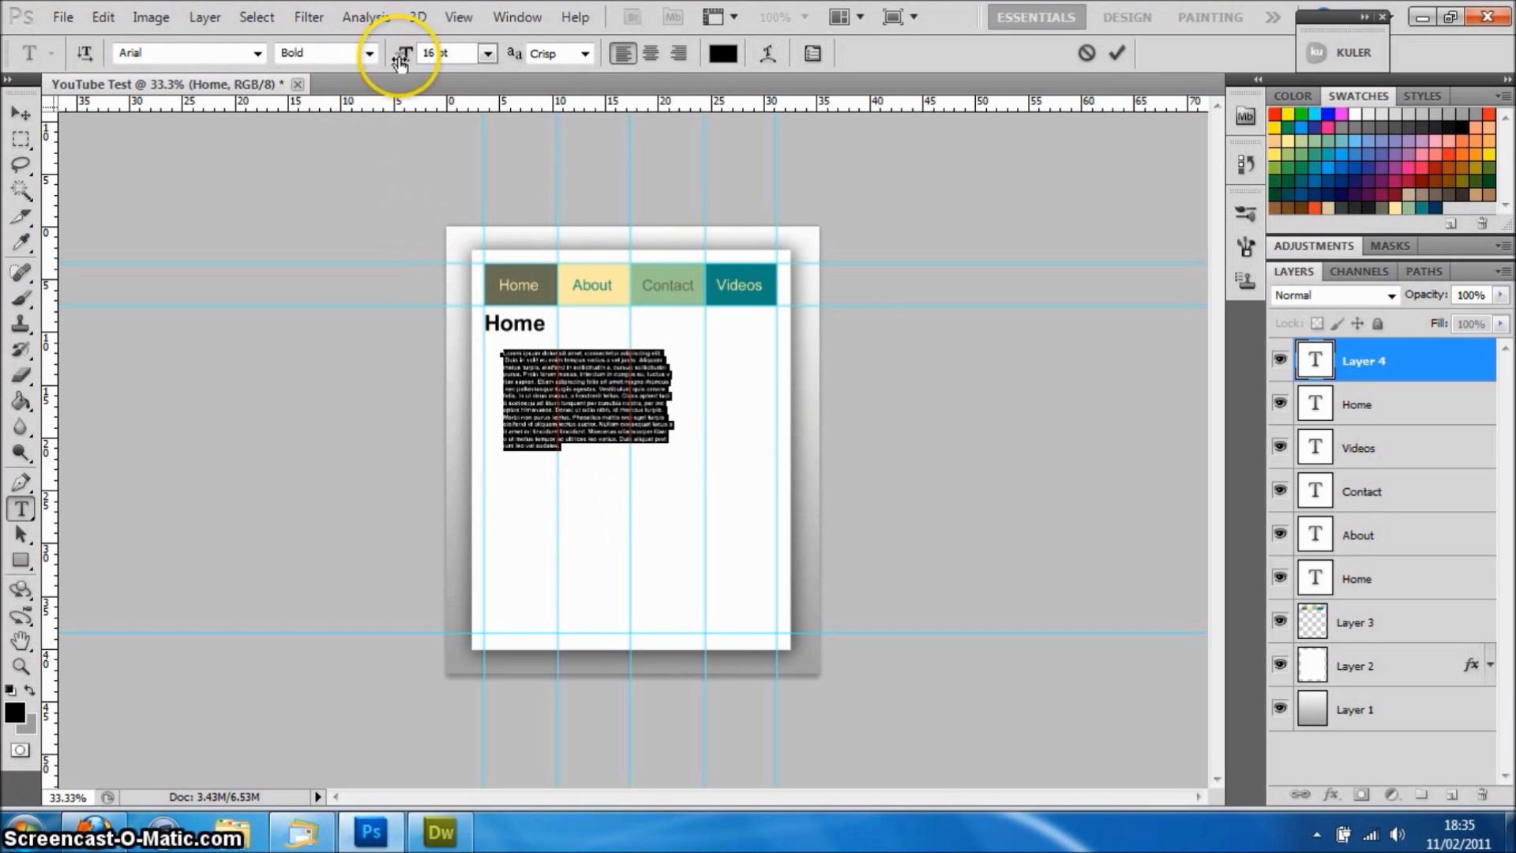
Enlarge the paragraph to 21 pt and move it up-left under the Home heading
drag(399, 55, 406, 59)
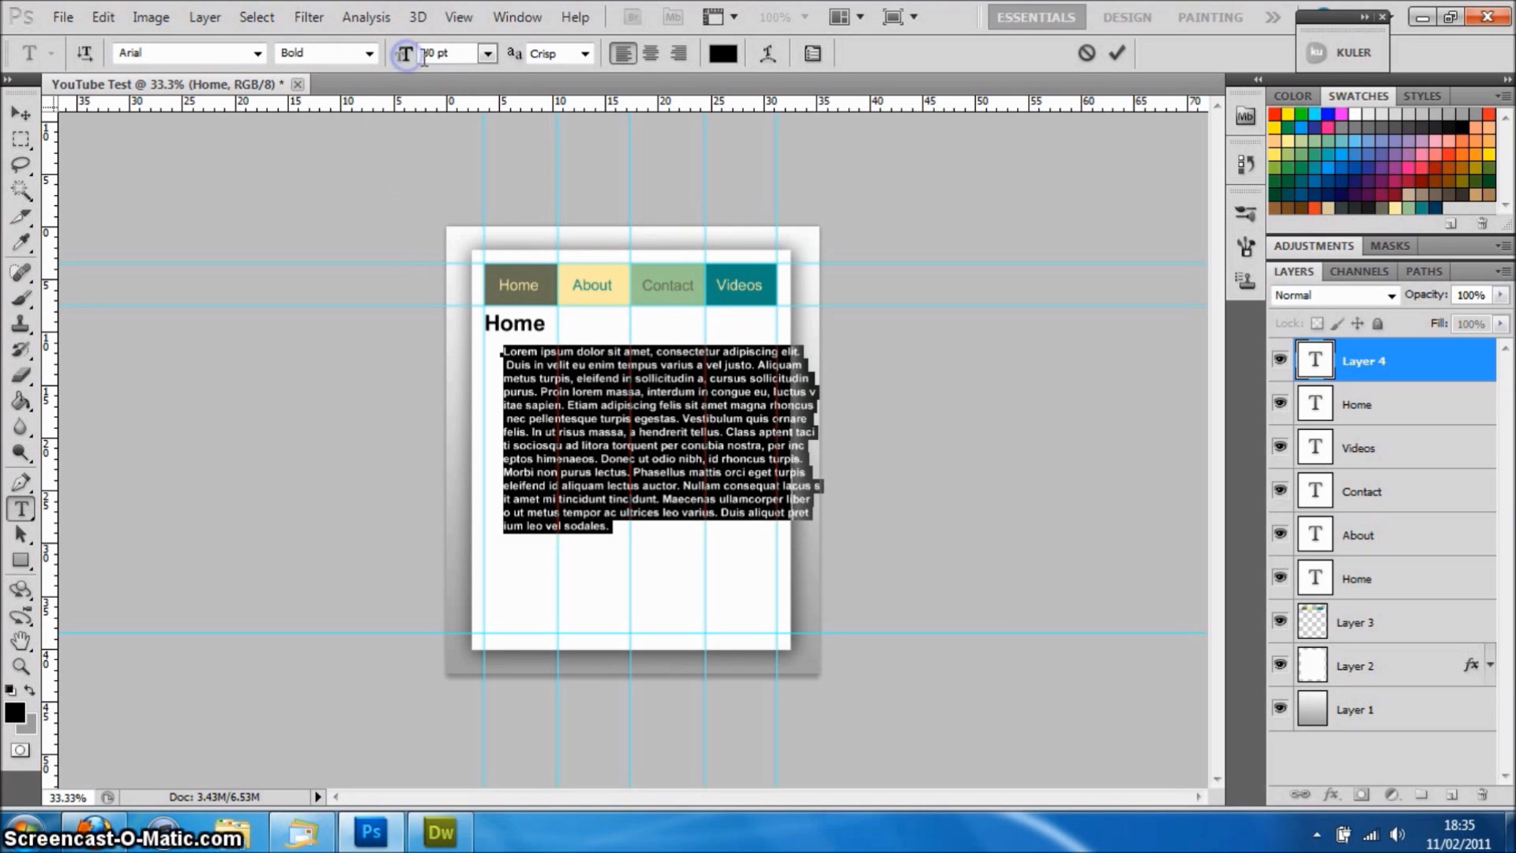
click(21, 113)
drag(679, 410, 659, 397)
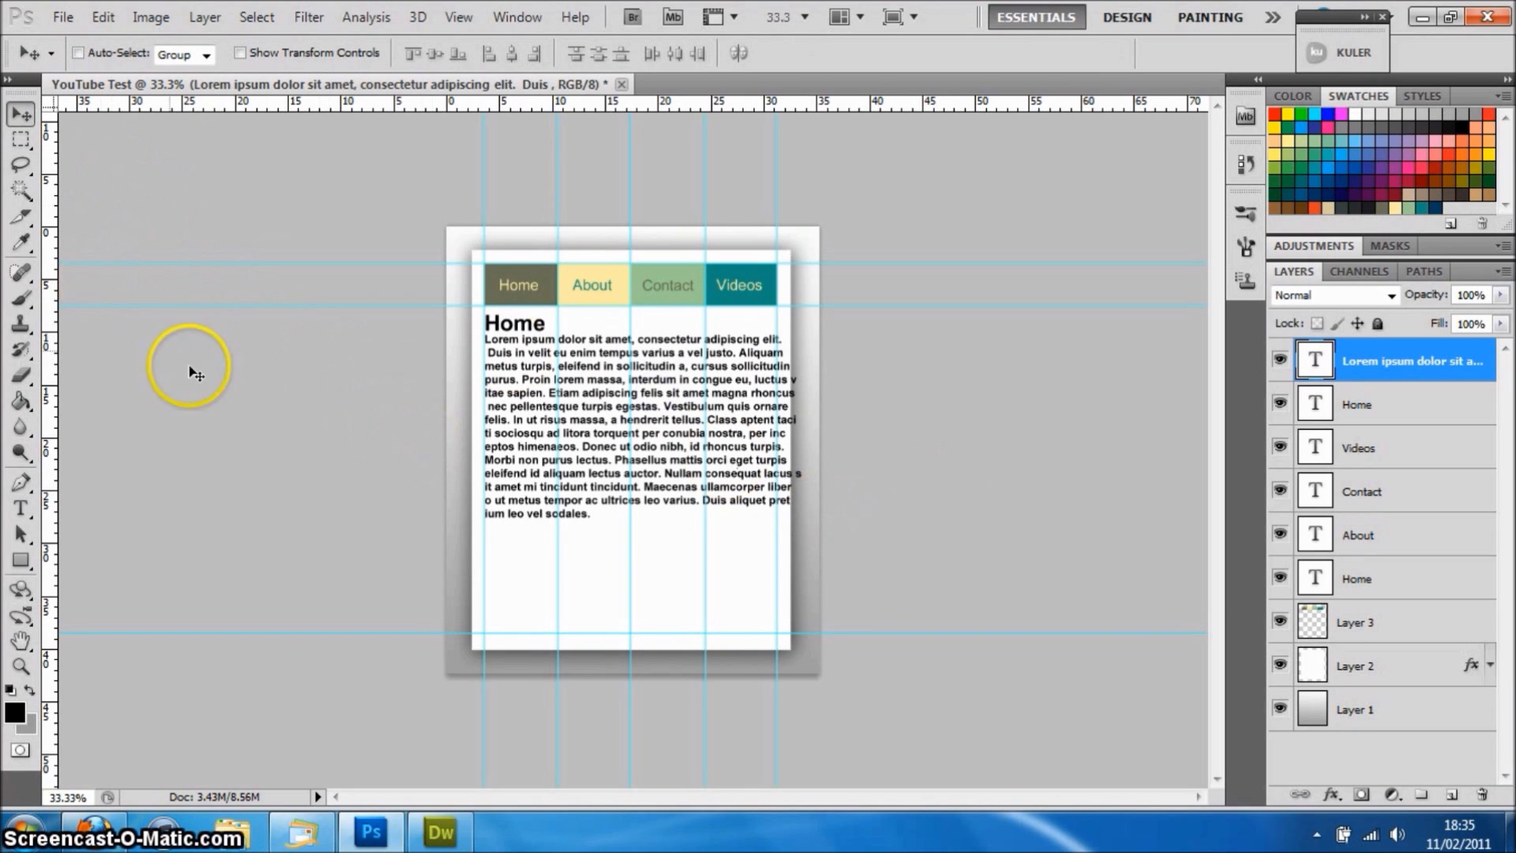
Set the whole paragraph's font size to 27 pt
key(t)
click(555, 478)
key(ctrl+a)
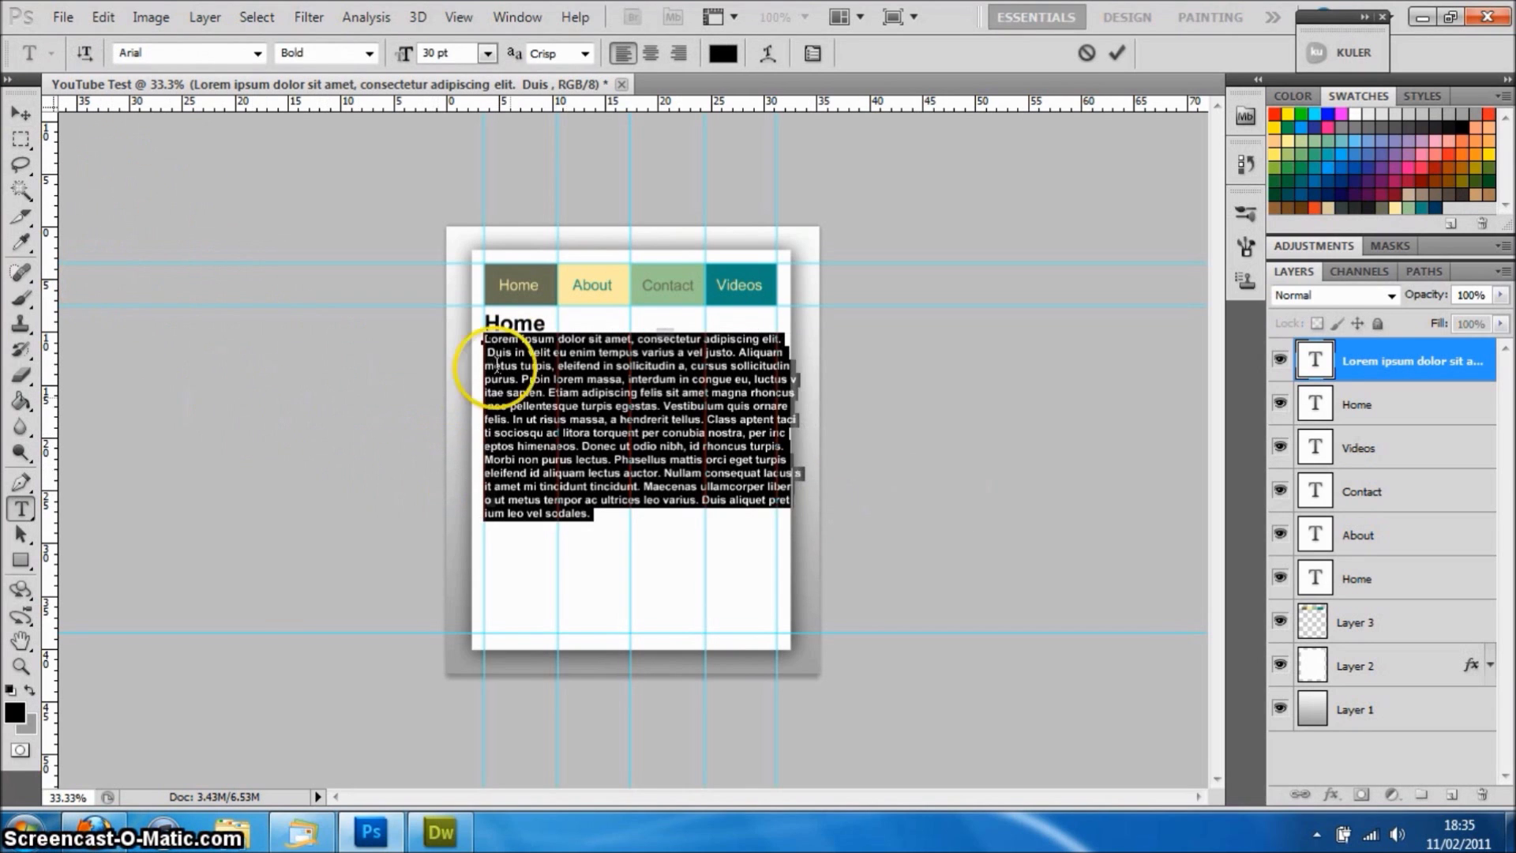
click(426, 53)
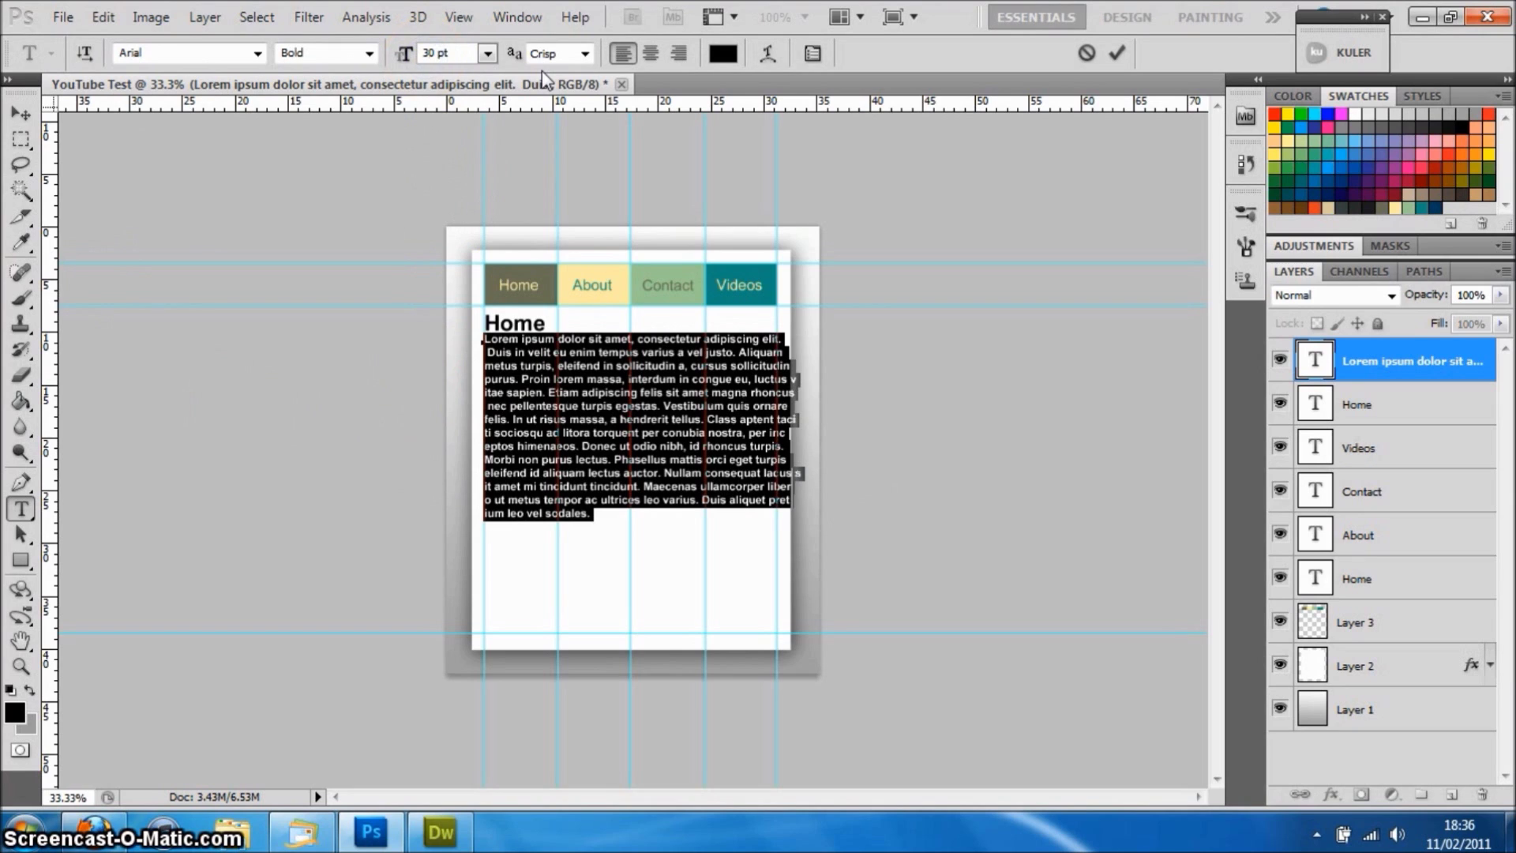
key(Delete)
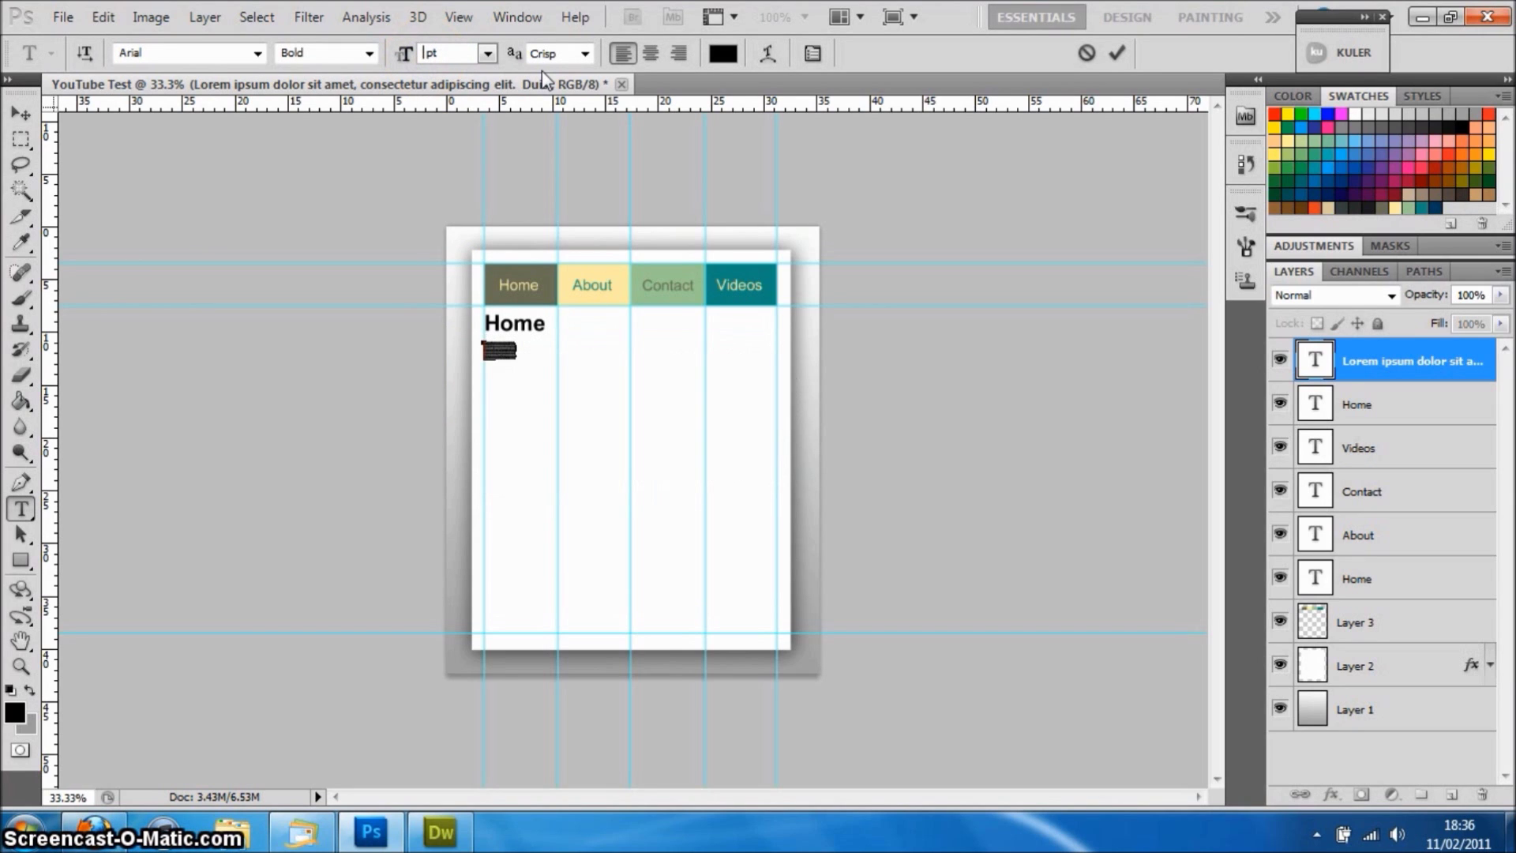
text(25)
key(Return)
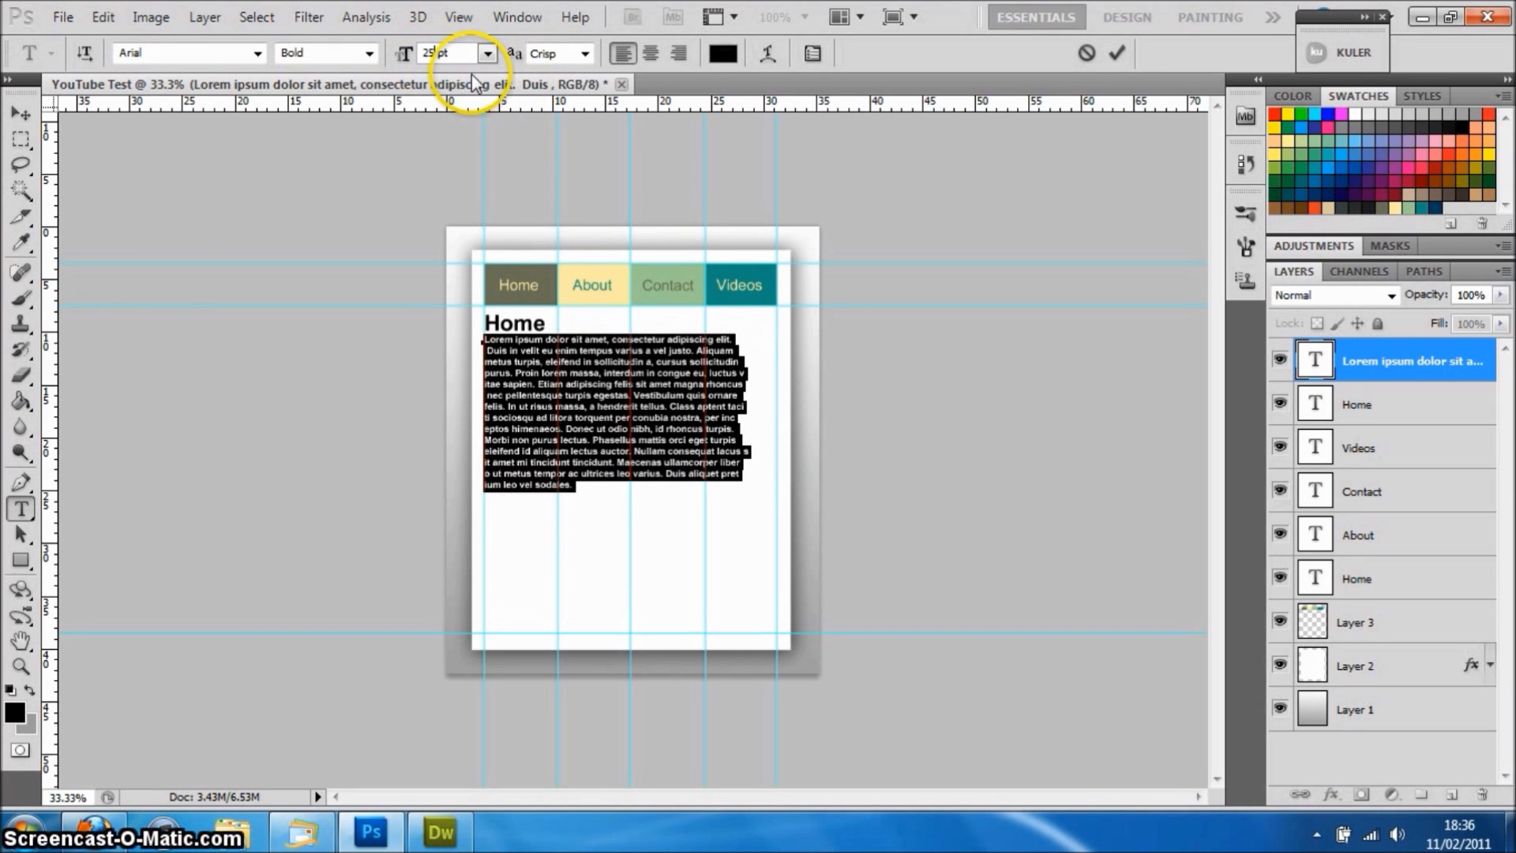
key(Up)
key(Up)
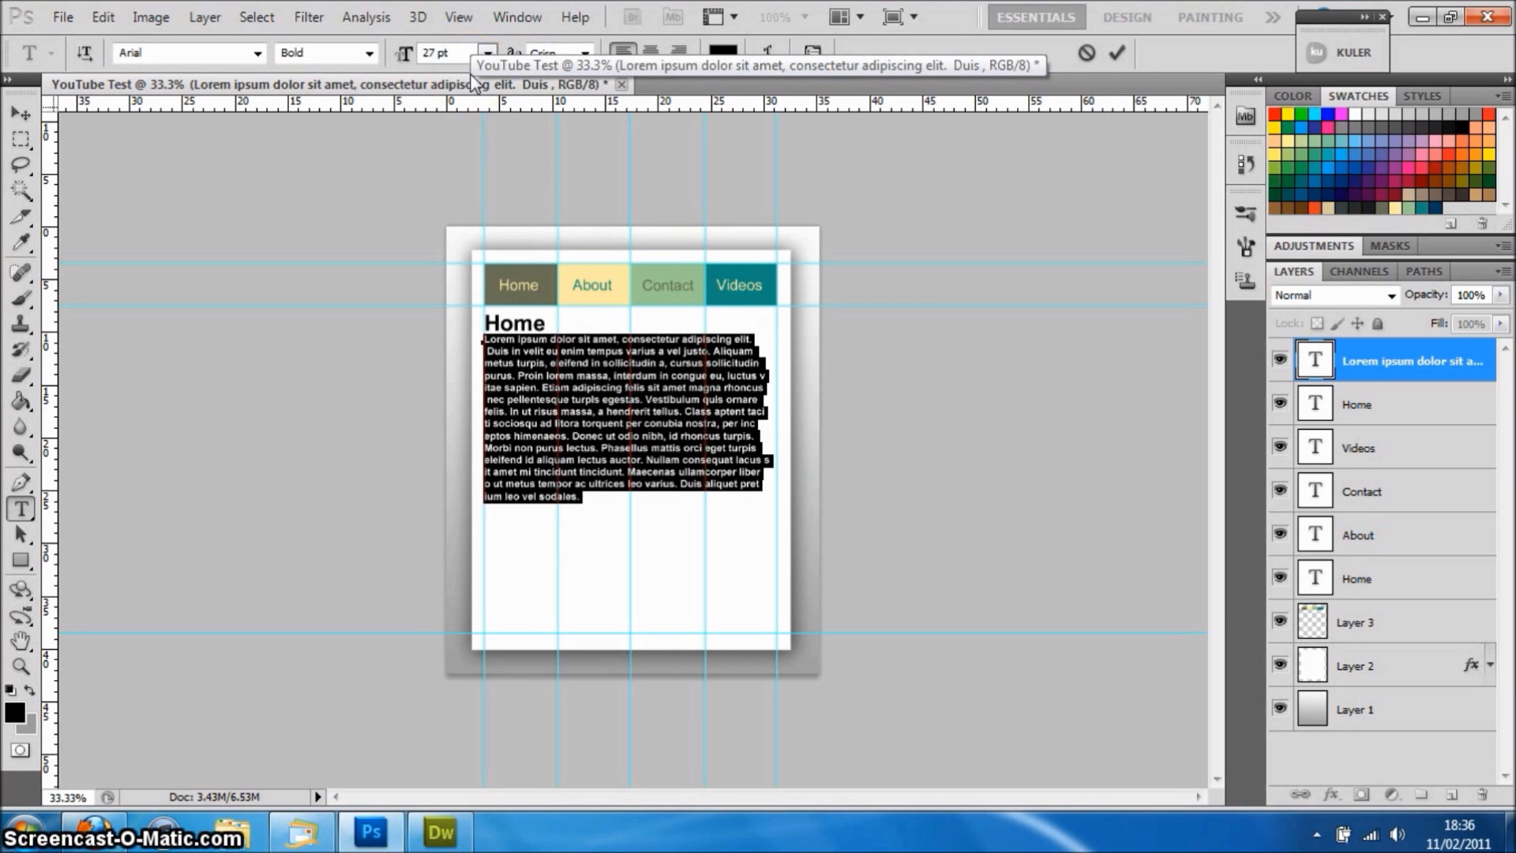
With the Move tool, nudge the paragraph layer down slightly
click(21, 114)
click(405, 325)
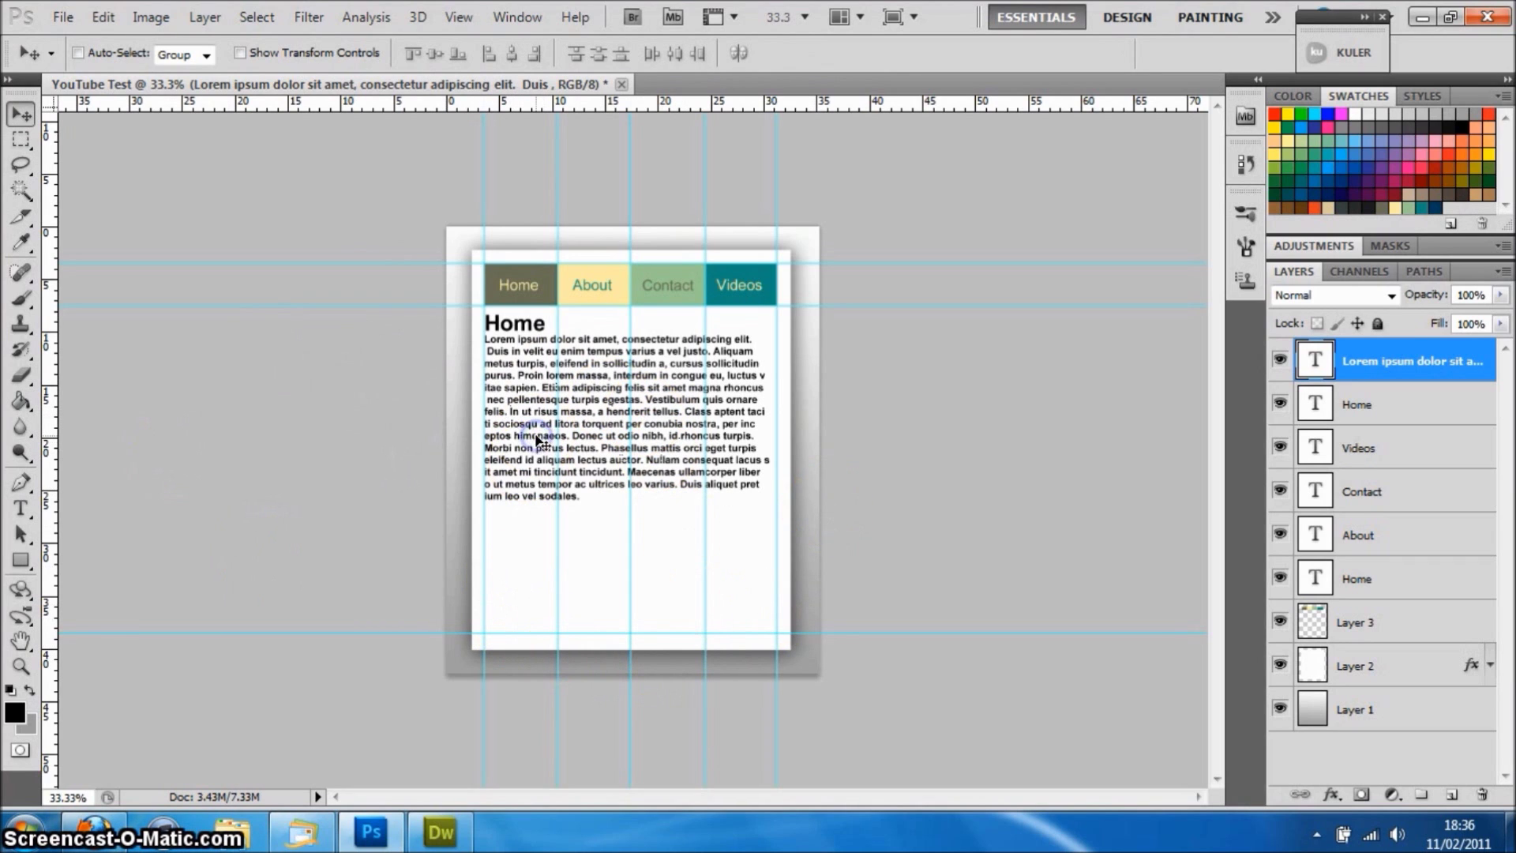
key(Down)
key(Down)
key(Down)
key(Down)
key(Down)
key(Down)
key(Down)
key(Down)
key(Down)
key(Down)
key(Down)
key(Down)
key(Down)
key(Down)
key(Down)
key(Down)
key(Down)
key(Down)
key(Down)
key(Down)
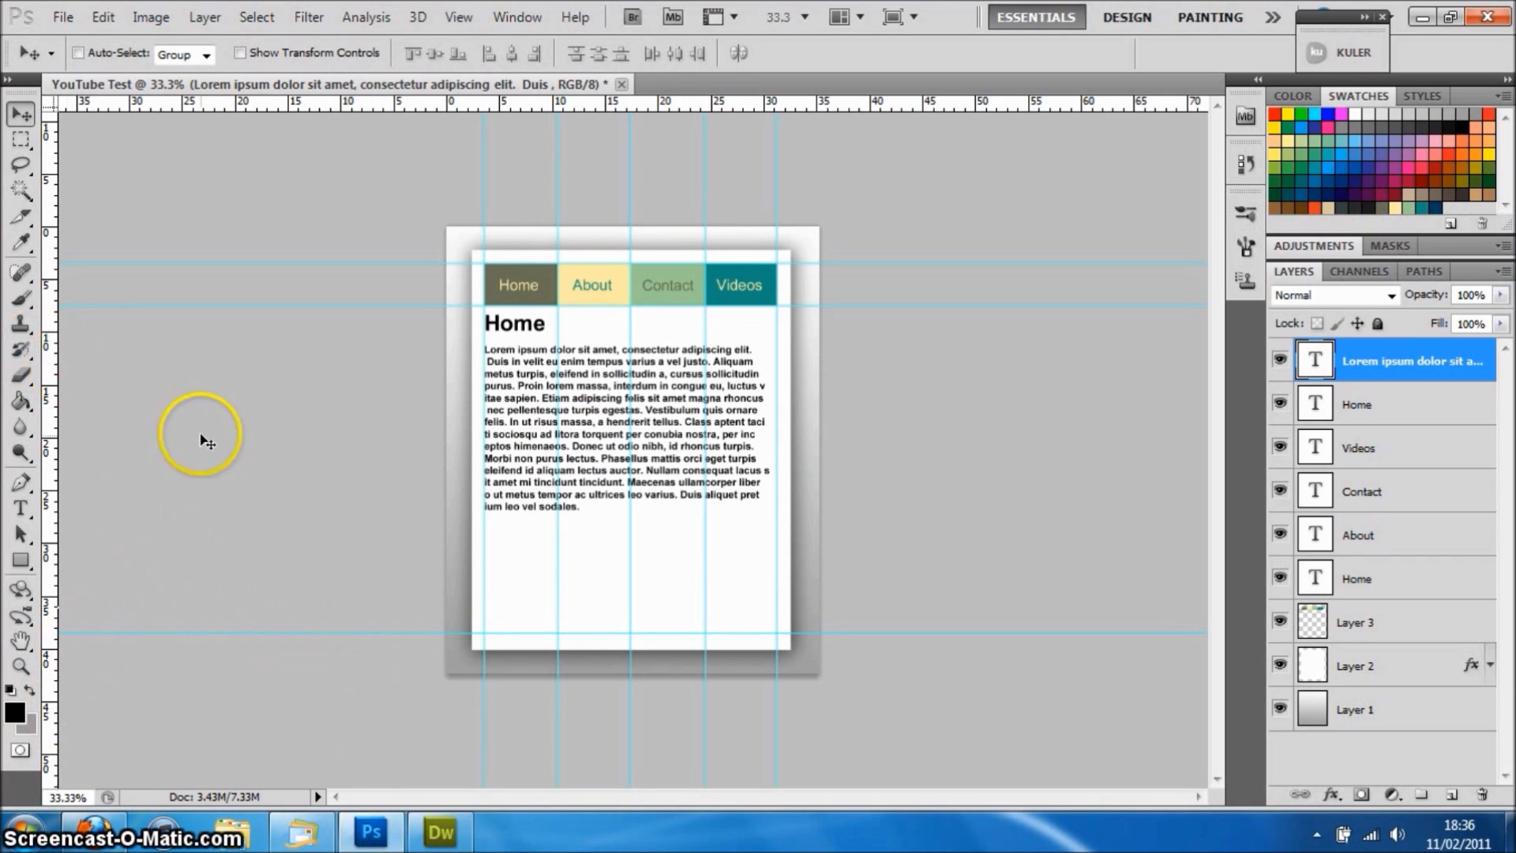
Use File > Open to browse Libraries > Documents > Sites > TutoVids
click(63, 17)
click(79, 71)
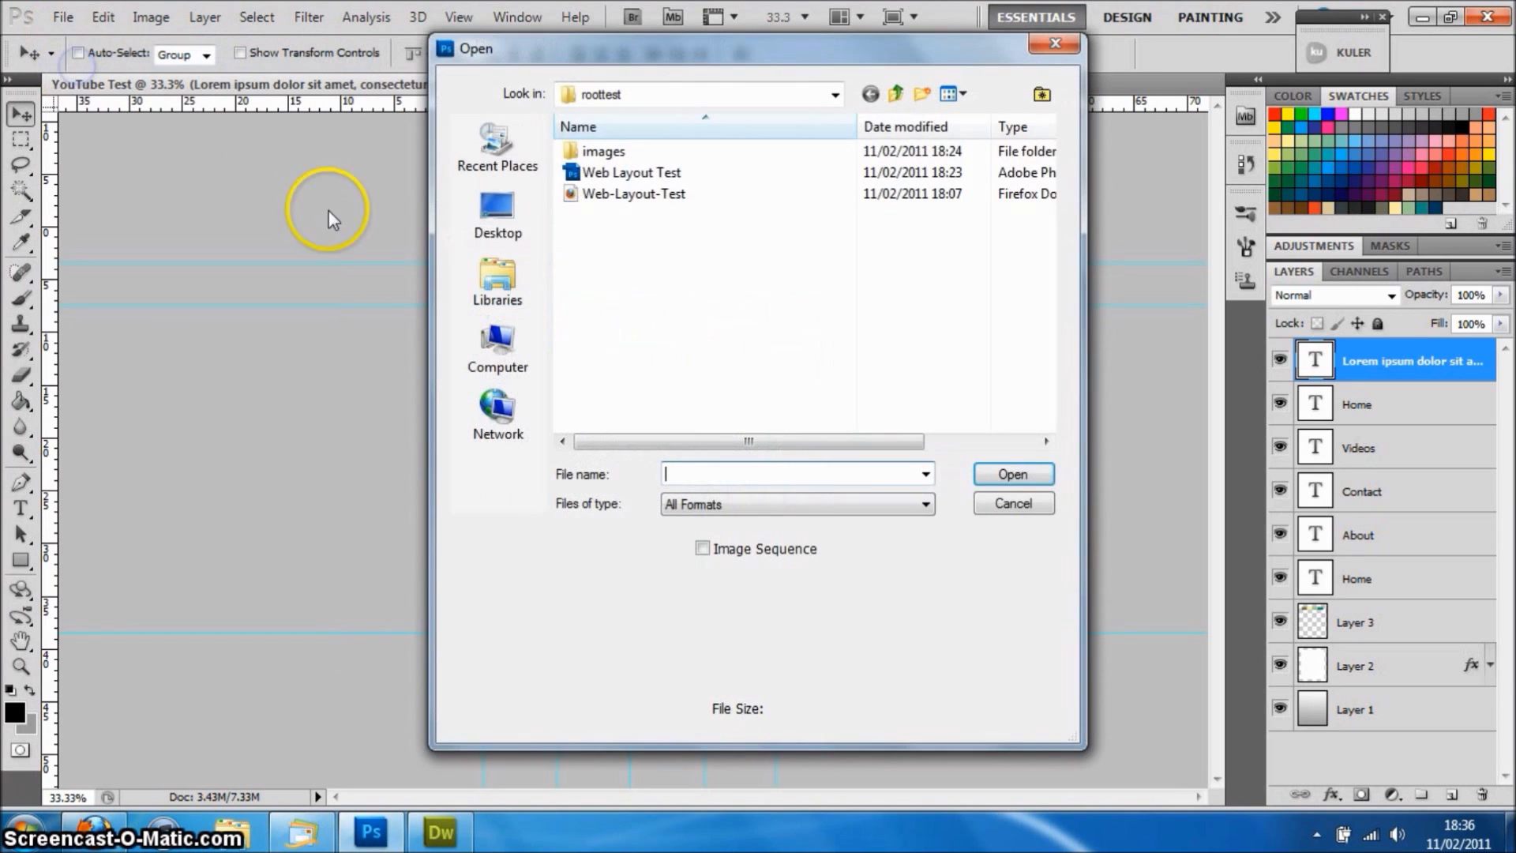
click(899, 95)
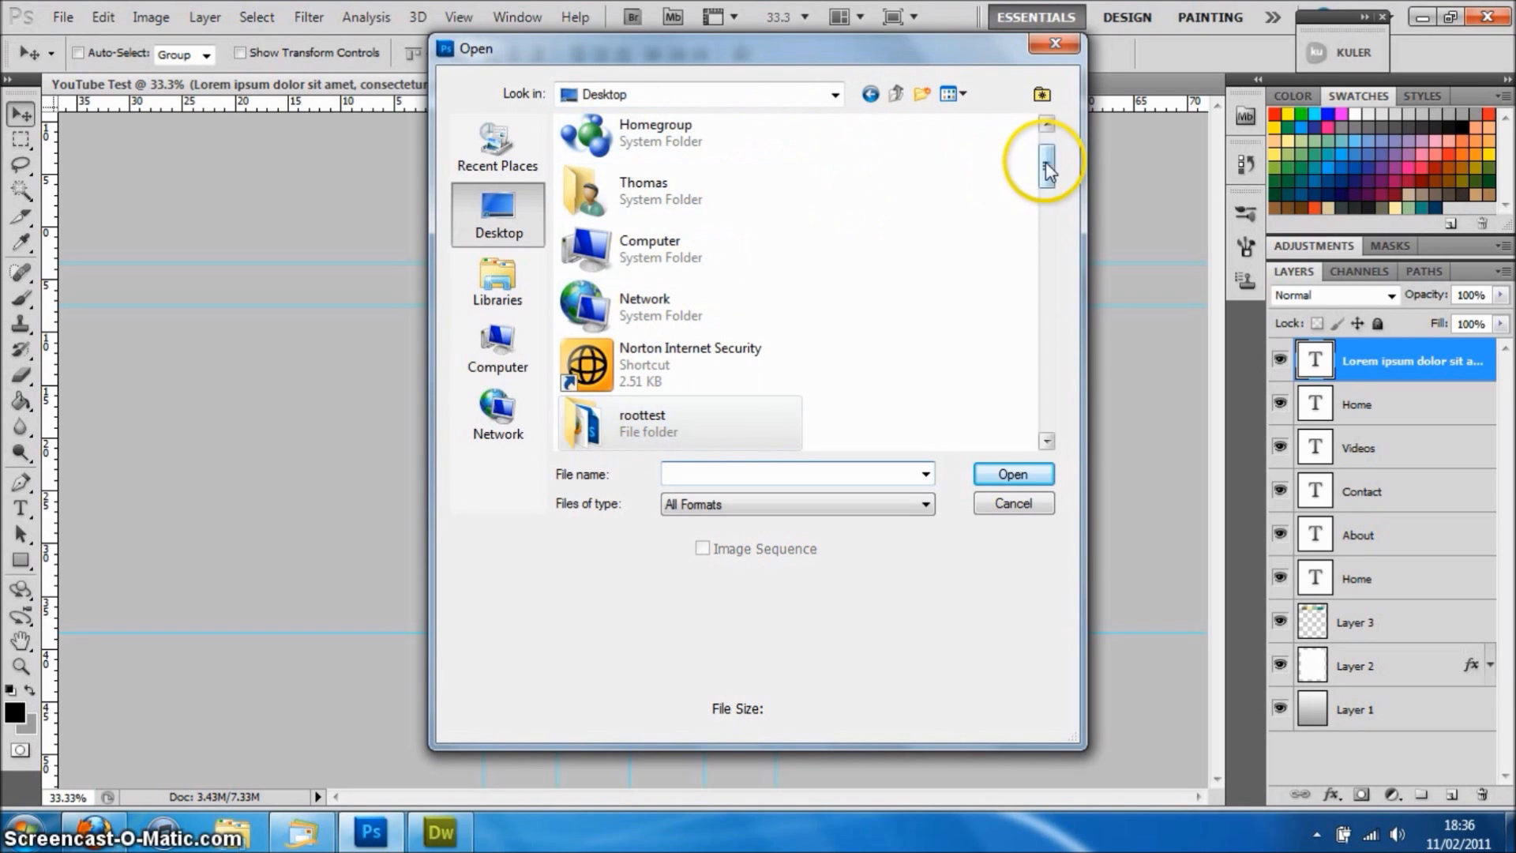
scroll(1051, 162, up, 2)
double_click(667, 156)
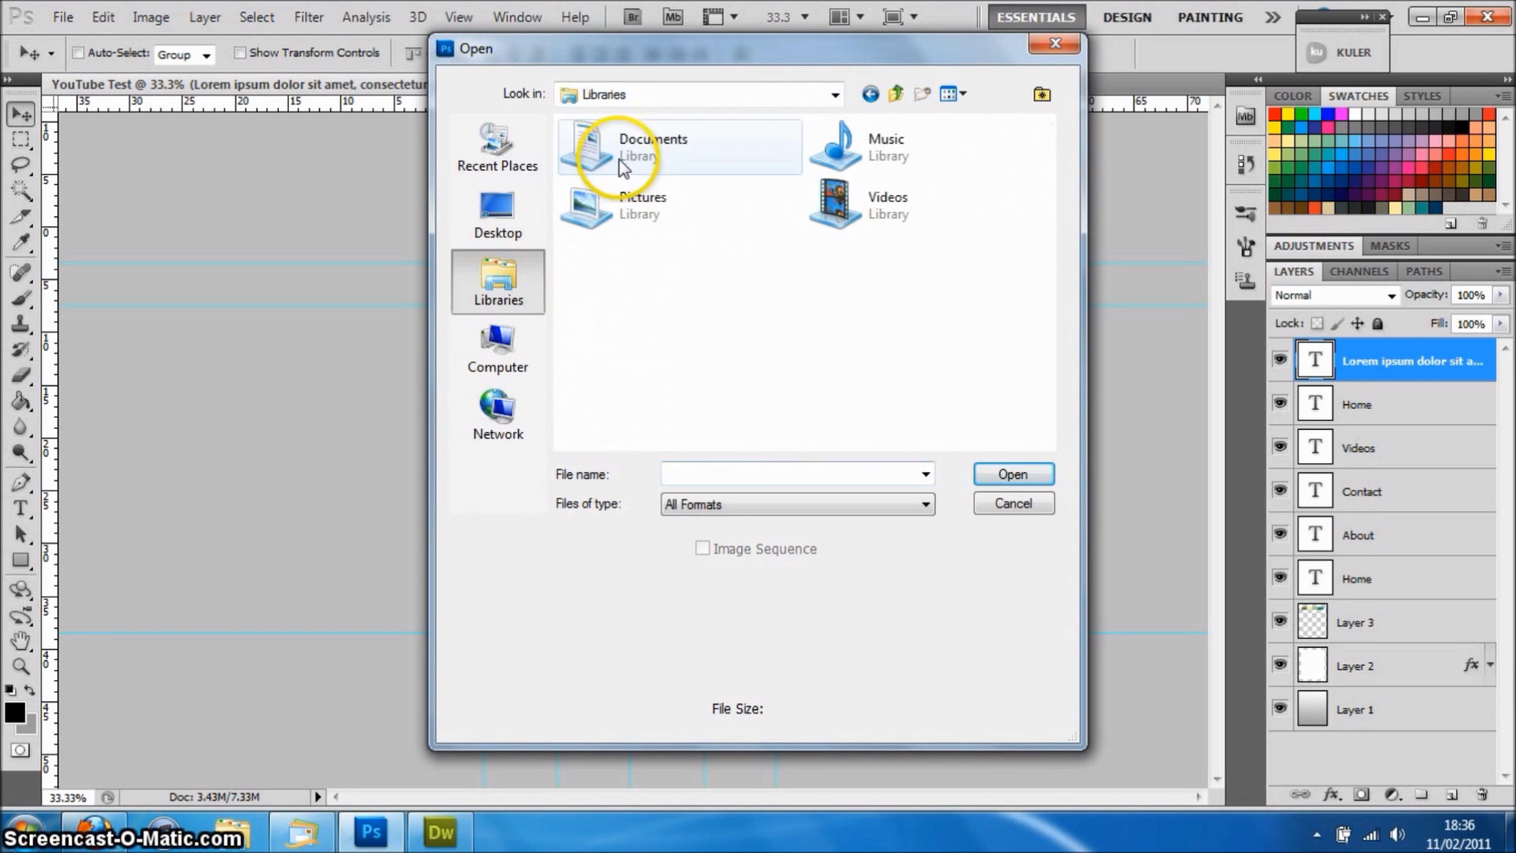
double_click(667, 161)
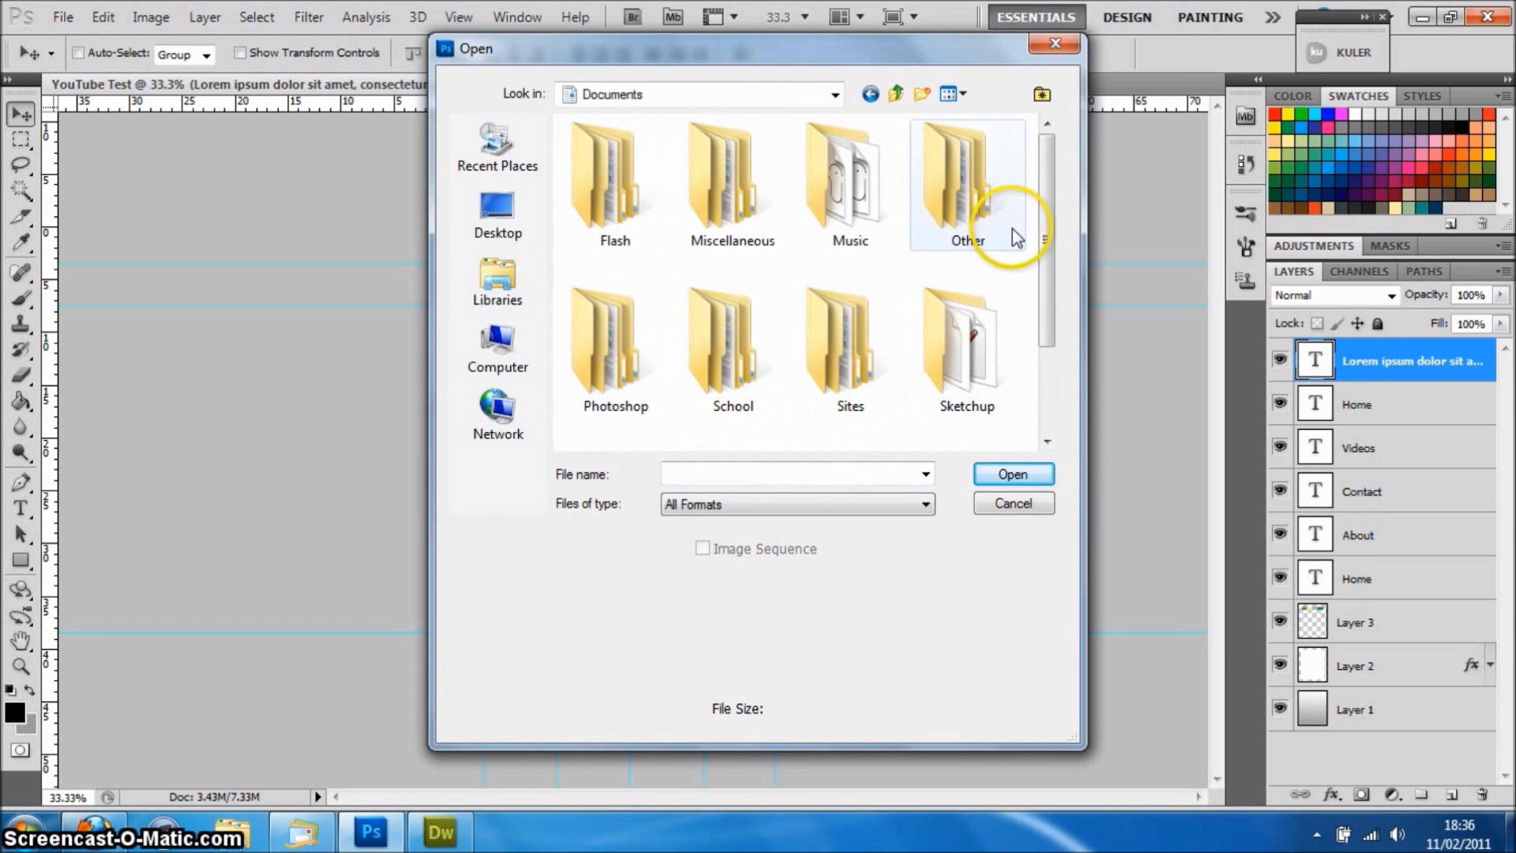
drag(1047, 261, 1070, 348)
double_click(829, 202)
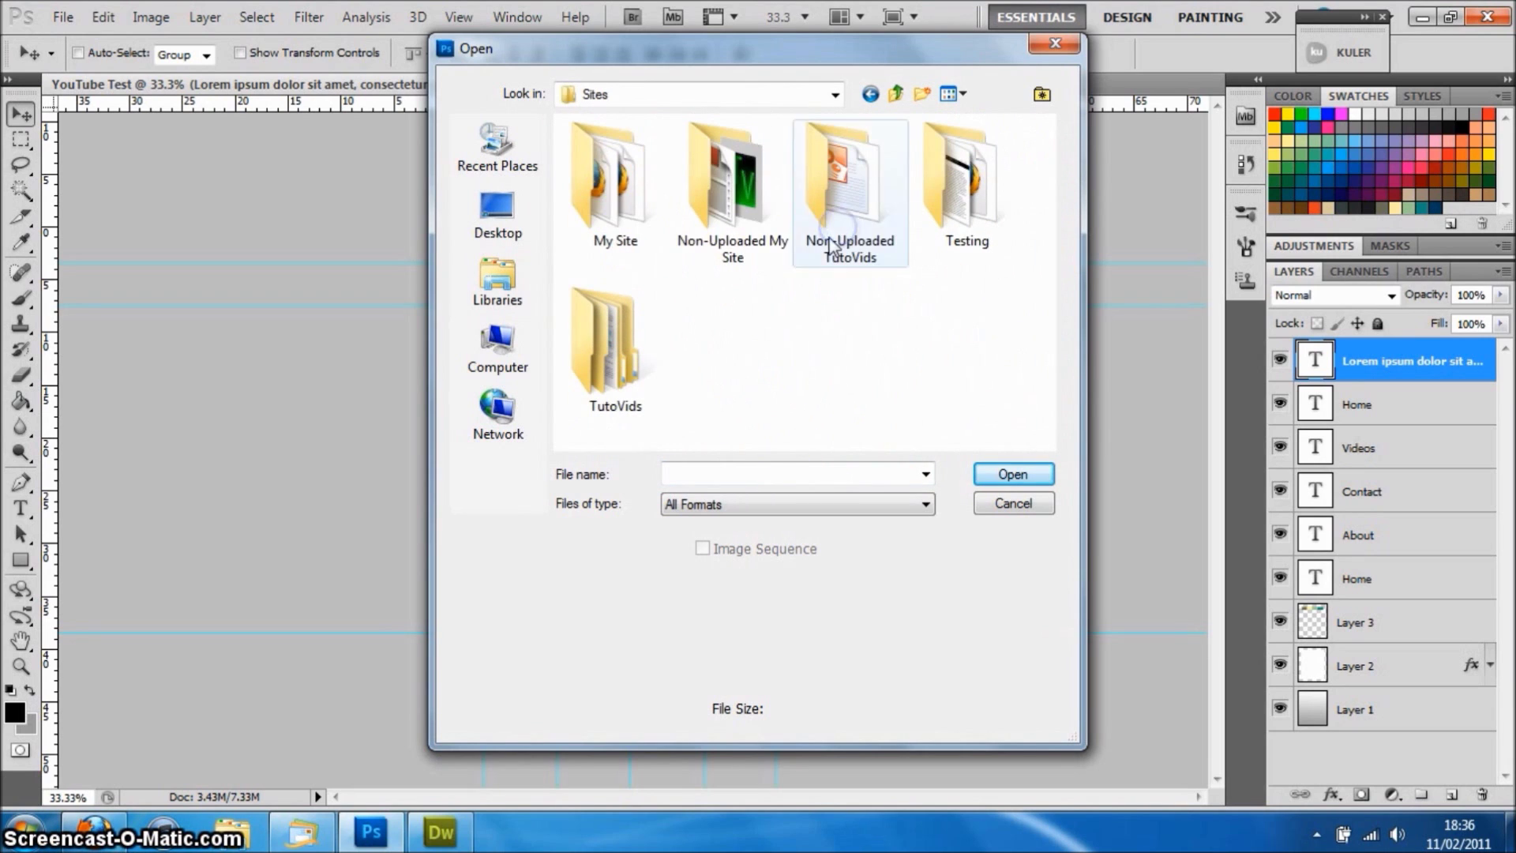
double_click(624, 340)
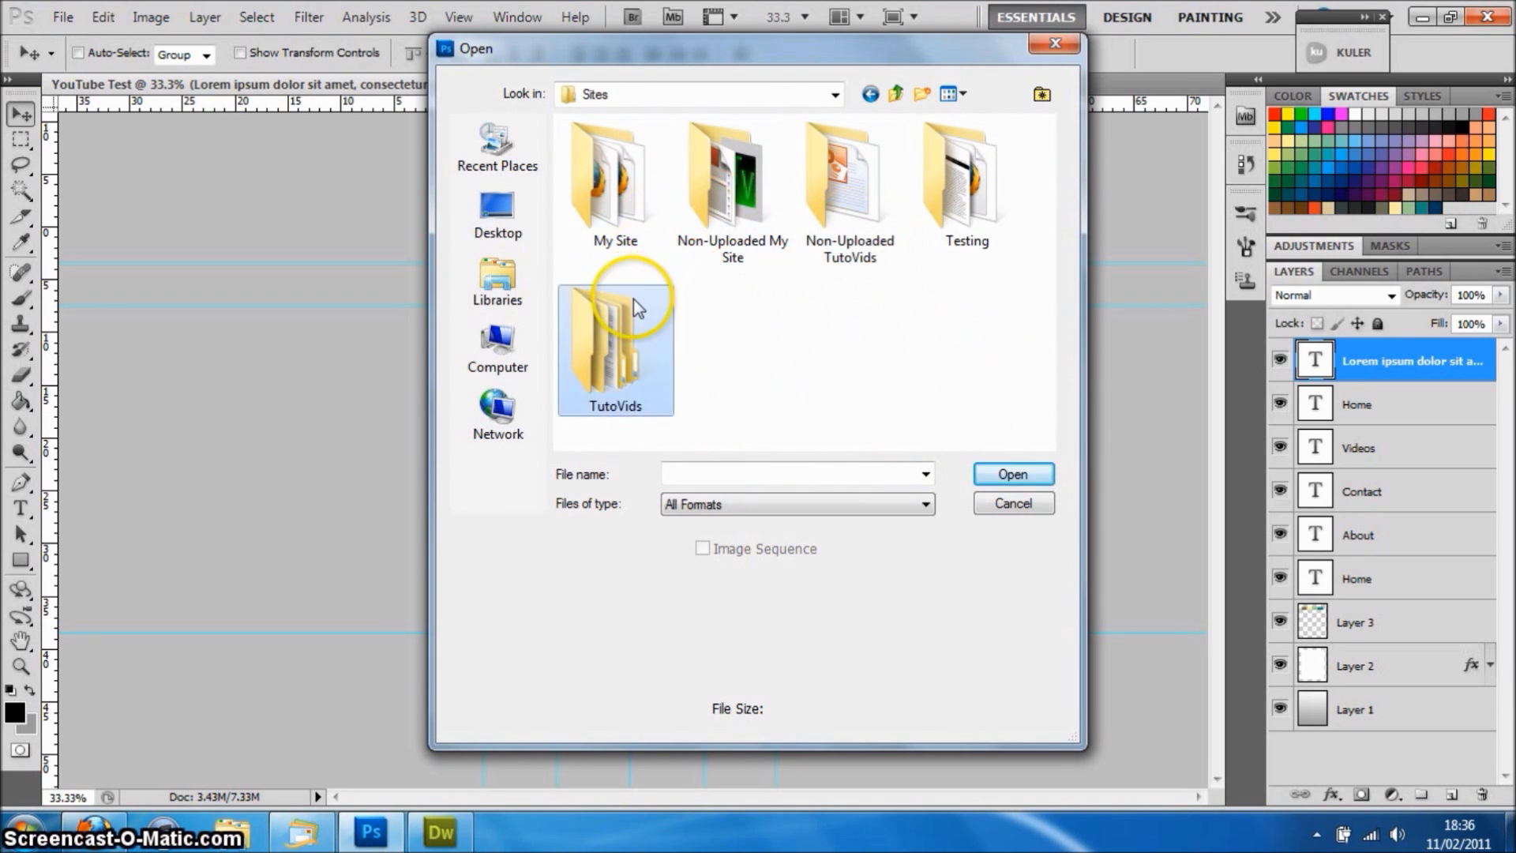
Open Images/logo.png and drag the logo into the YouTube Test mock-up
click(735, 221)
double_click(735, 221)
double_click(608, 187)
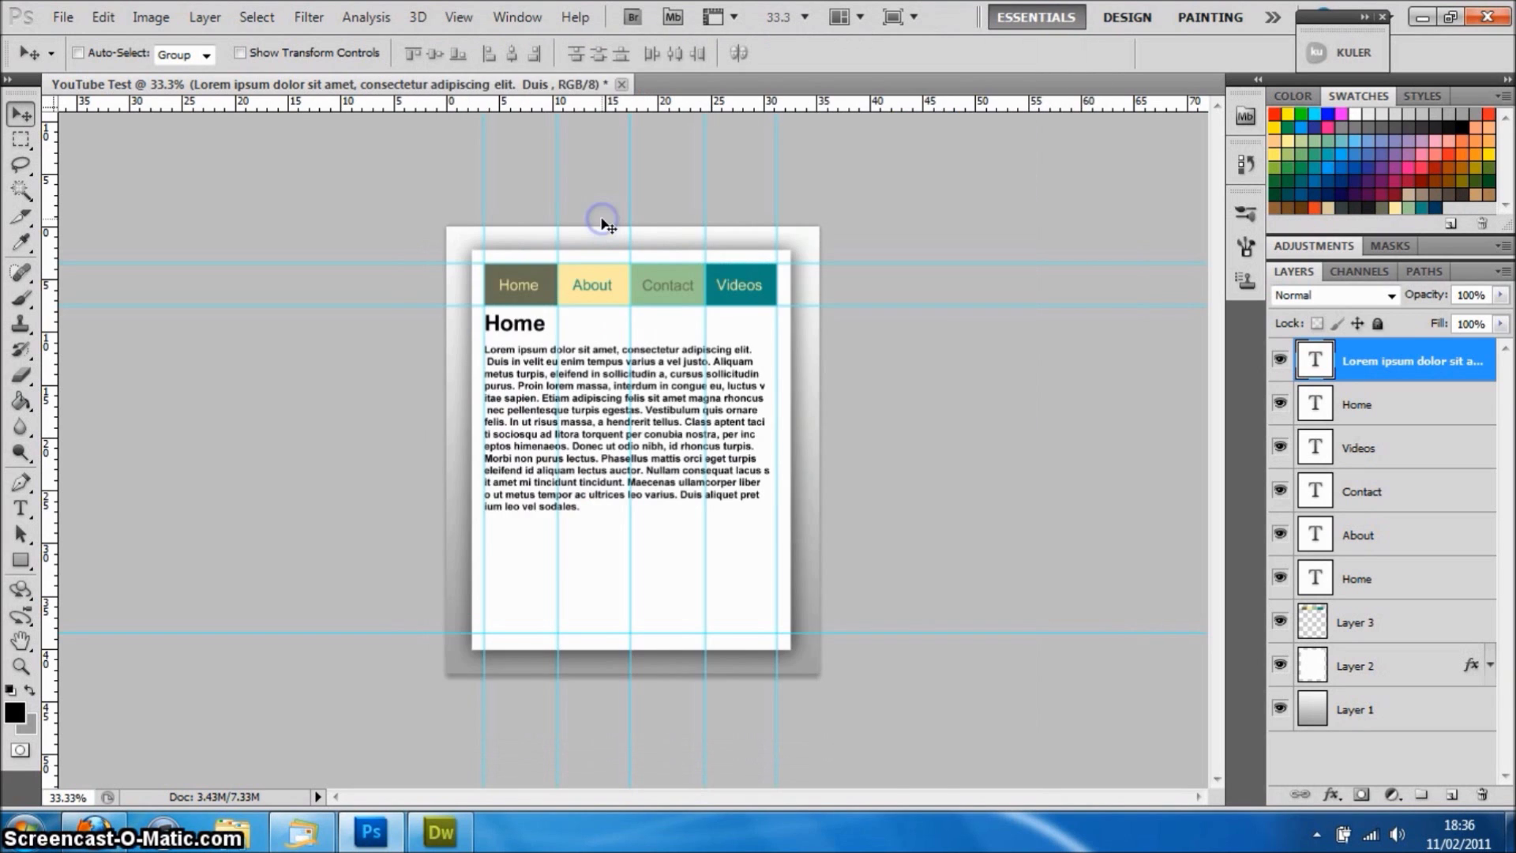
drag(558, 363, 628, 507)
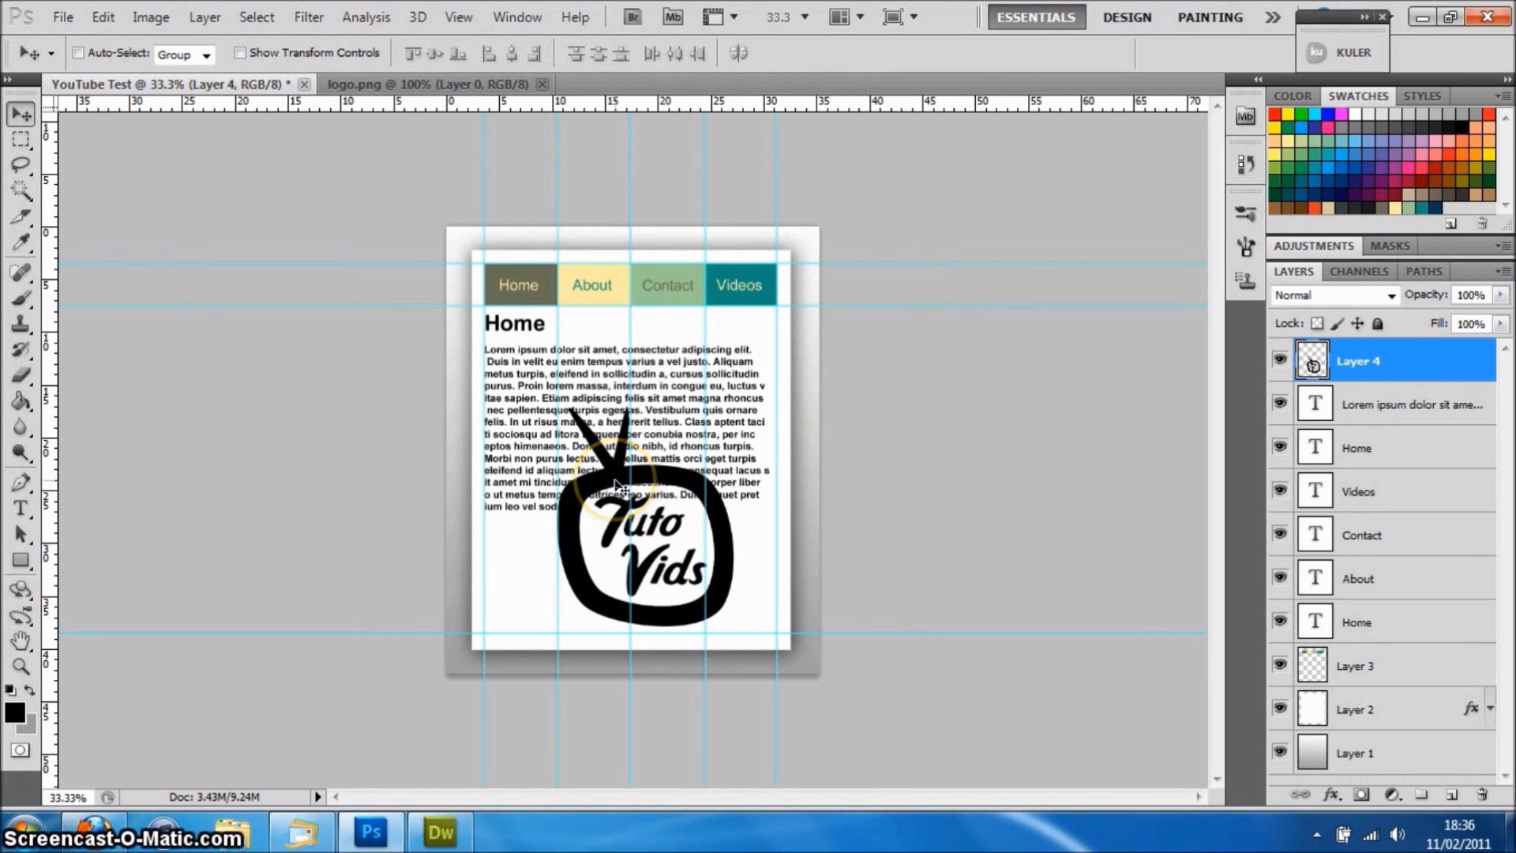
Scale the logo's Layer 4 to about 56% and place it below the paragraph
key(t)
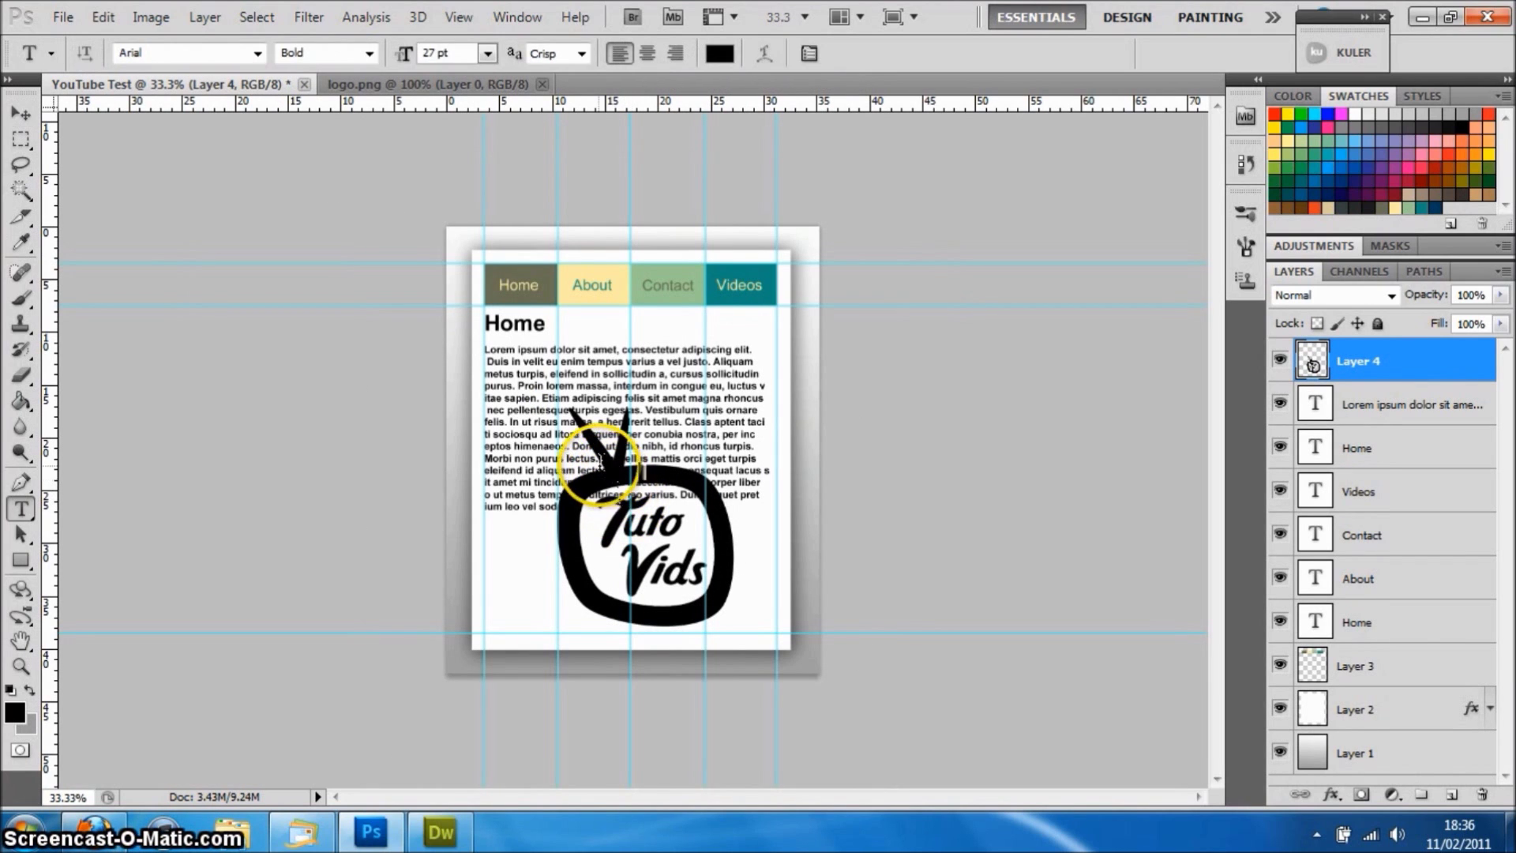
click(598, 466)
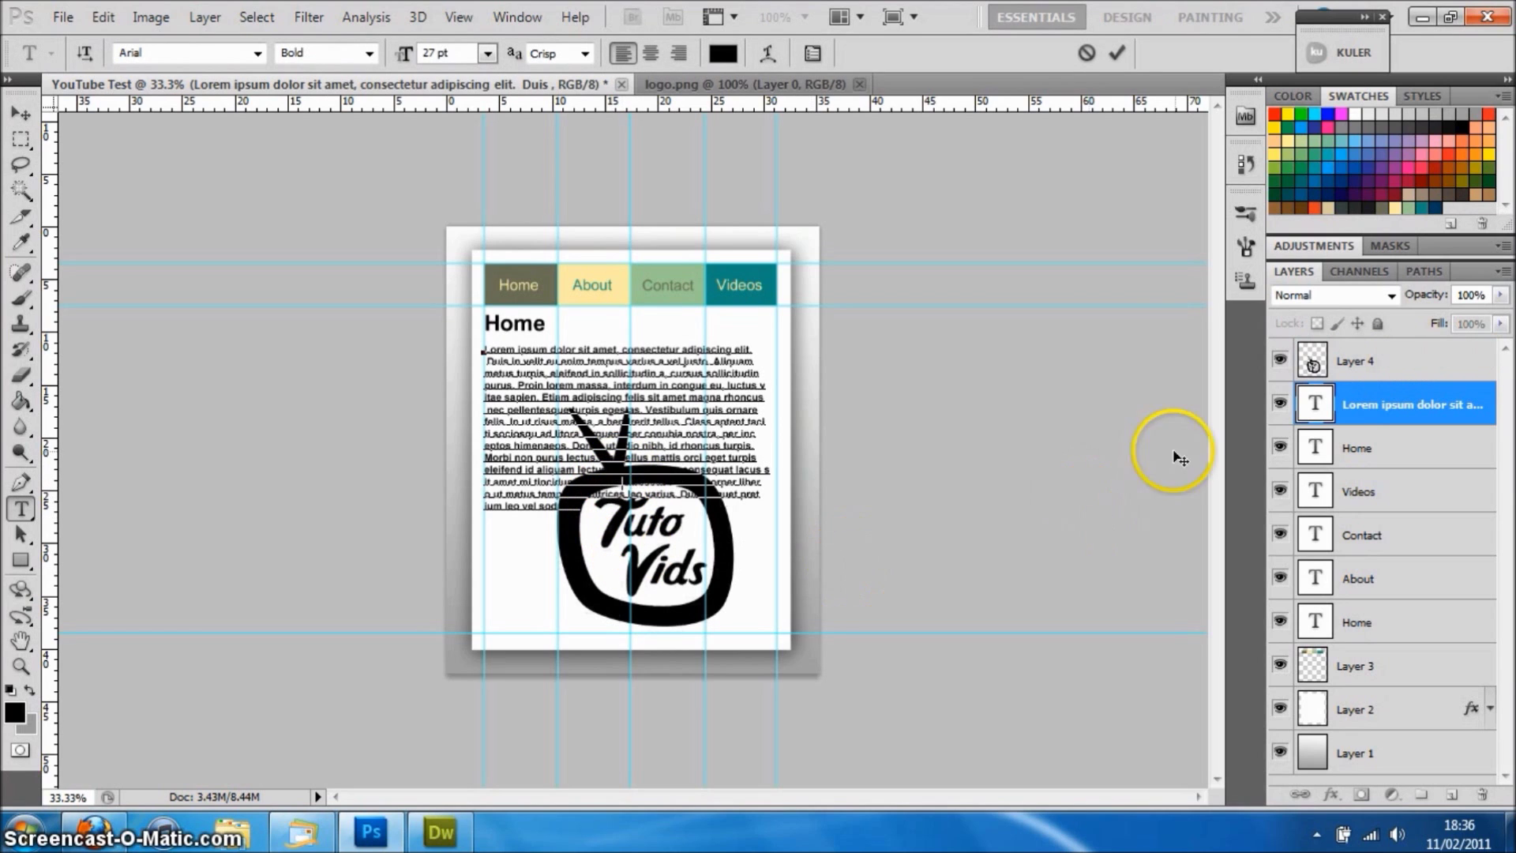
click(1358, 375)
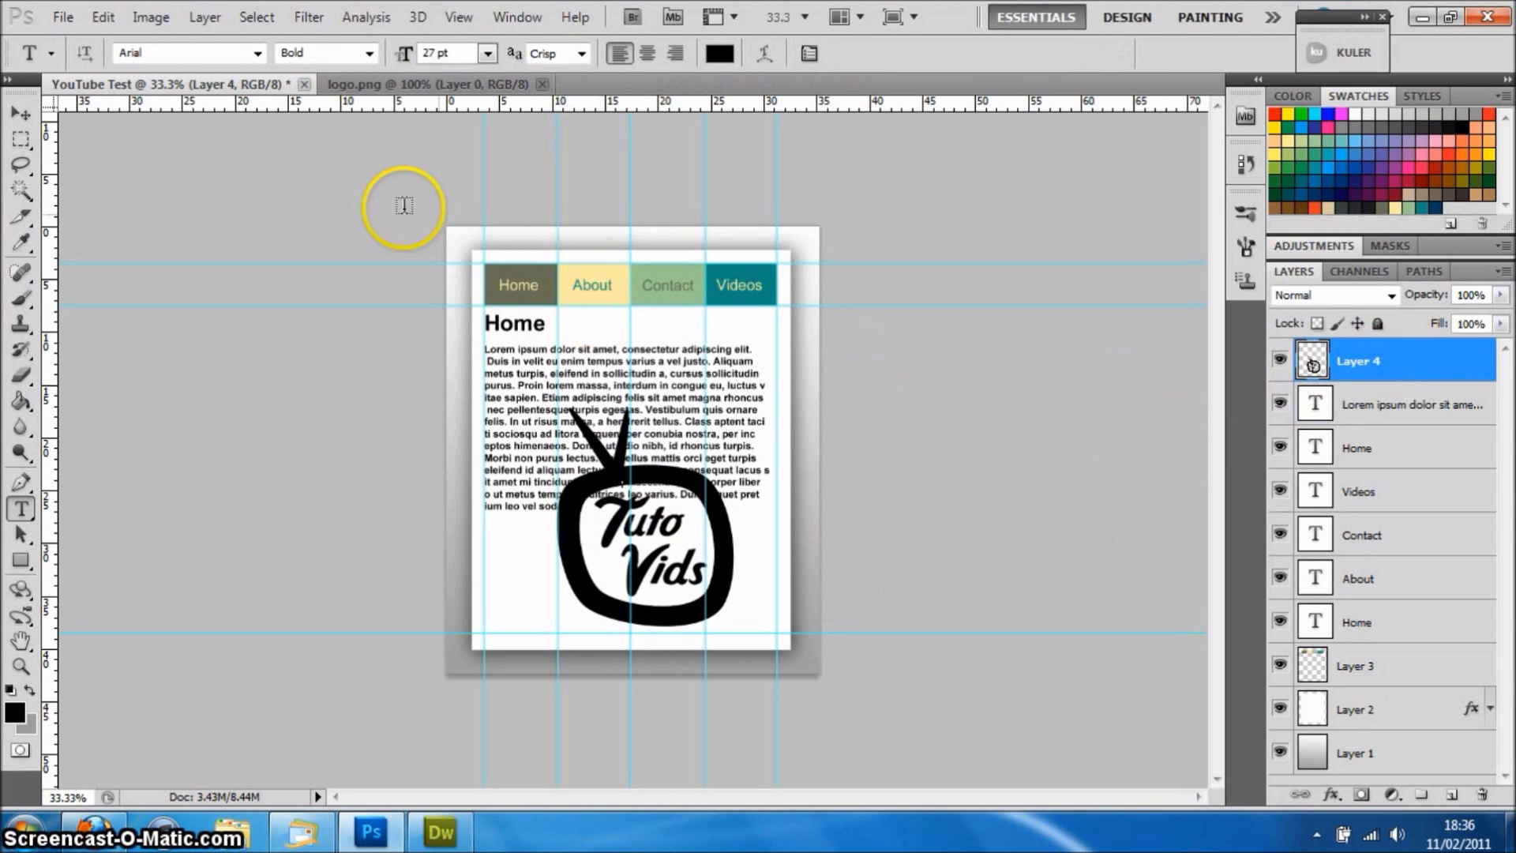
click(20, 115)
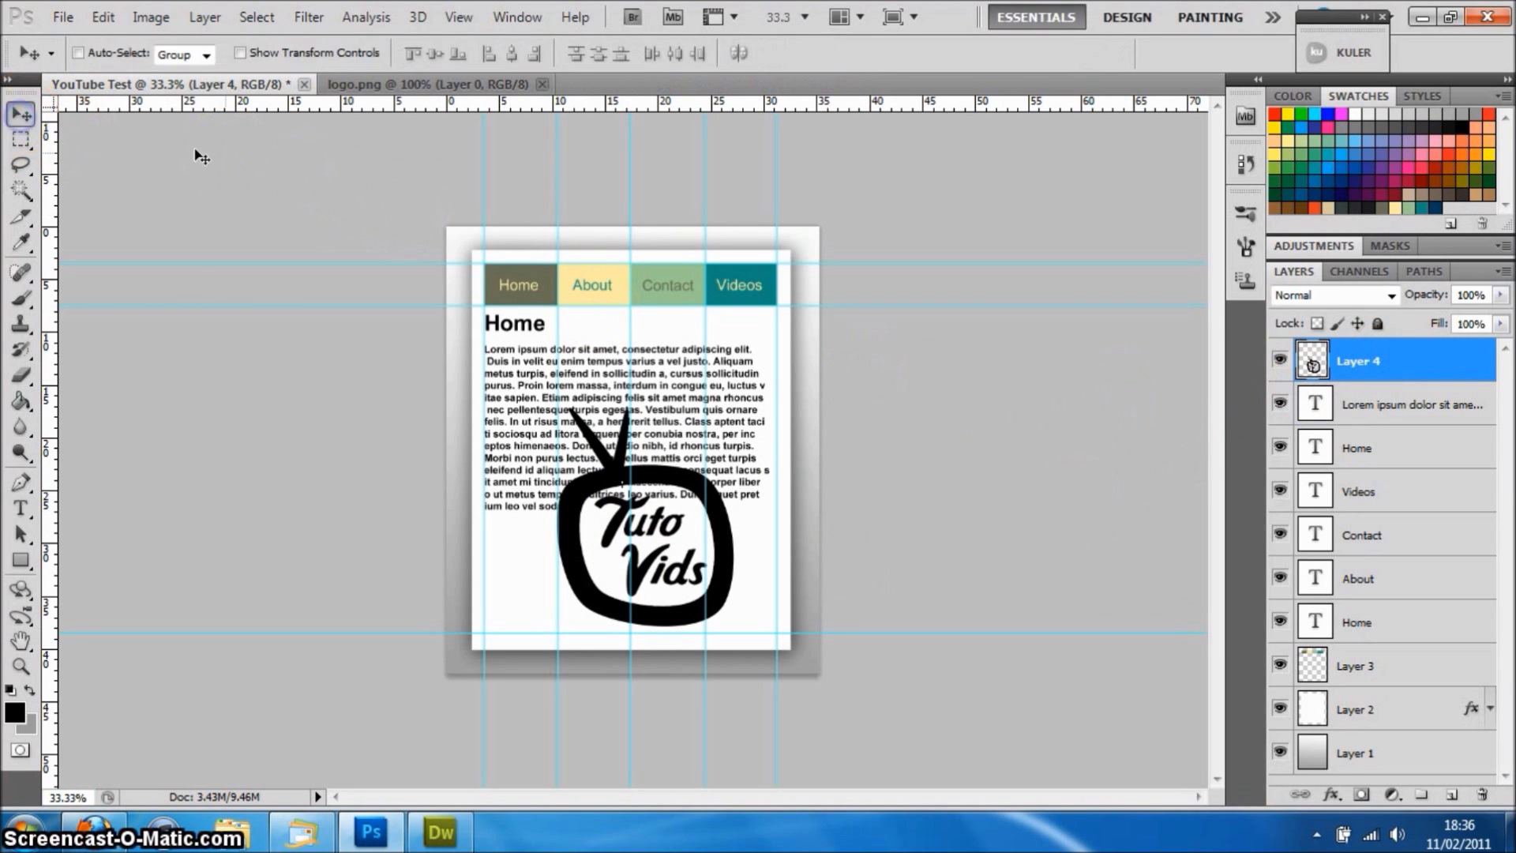
click(298, 52)
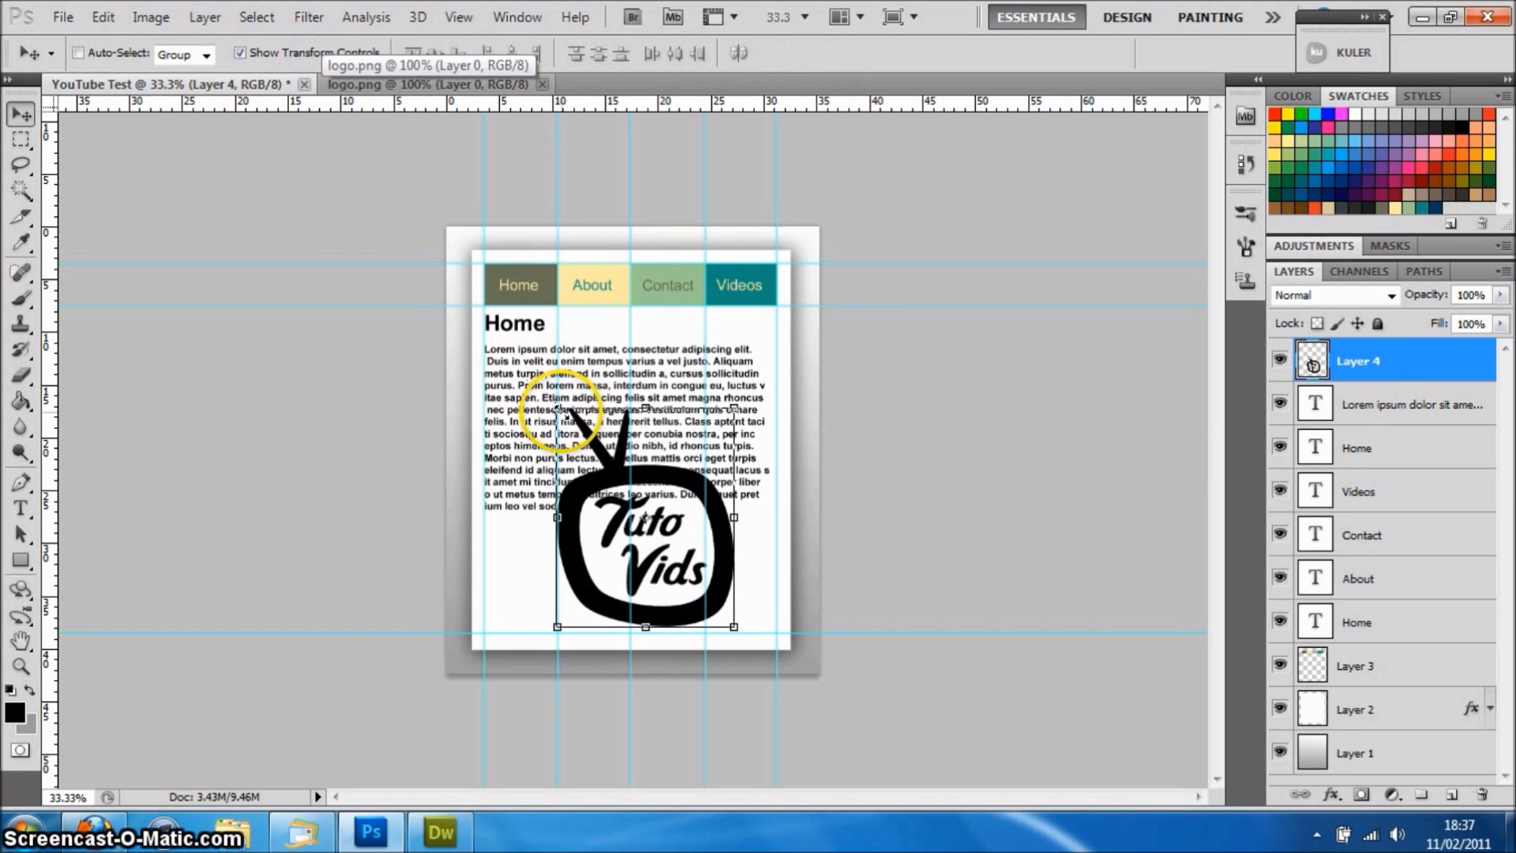
drag(557, 409, 635, 503)
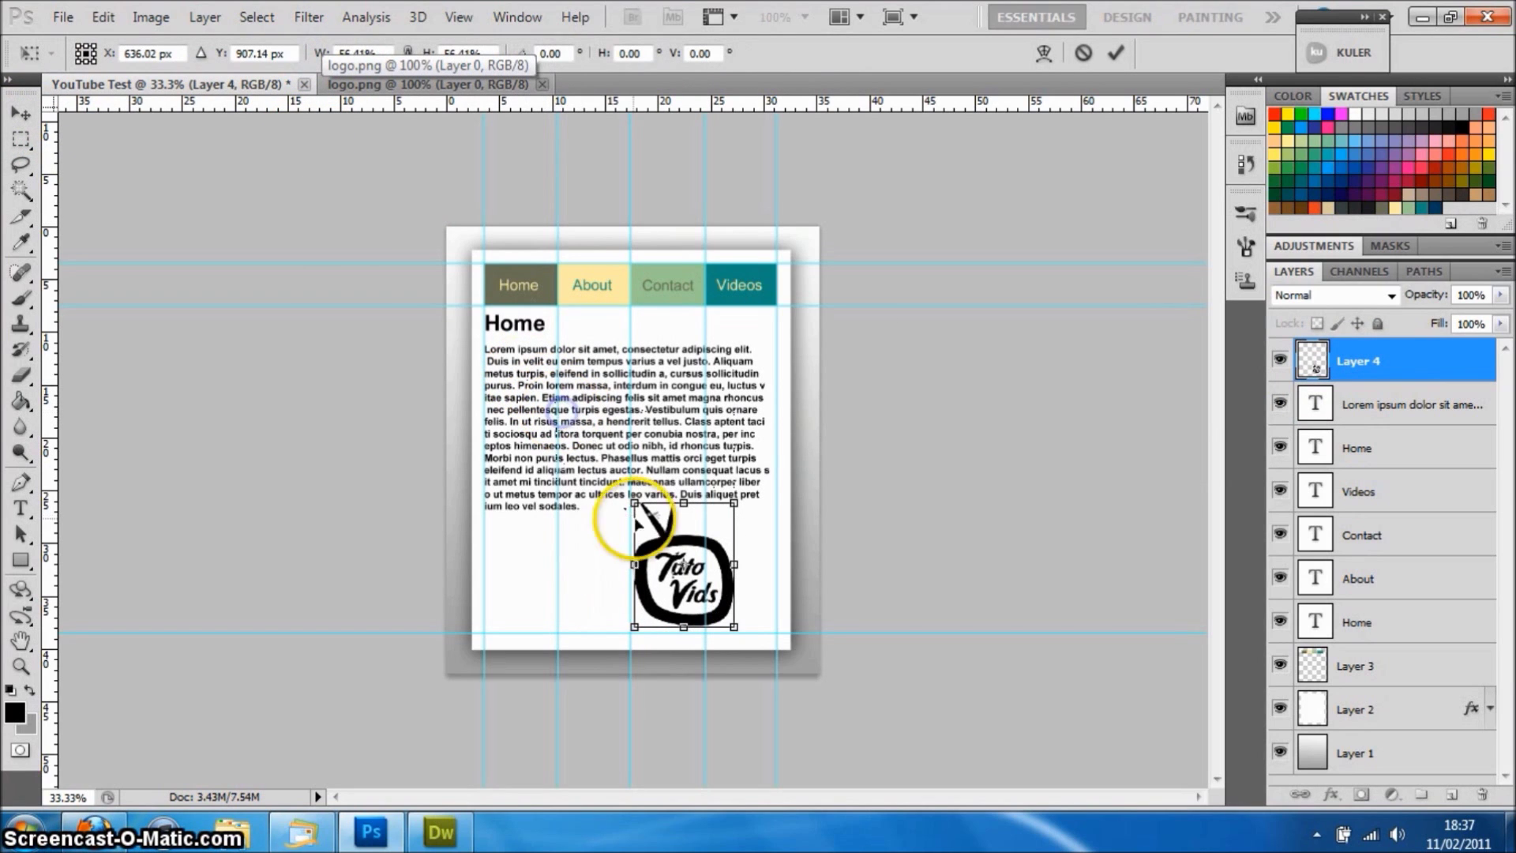
drag(692, 546, 673, 553)
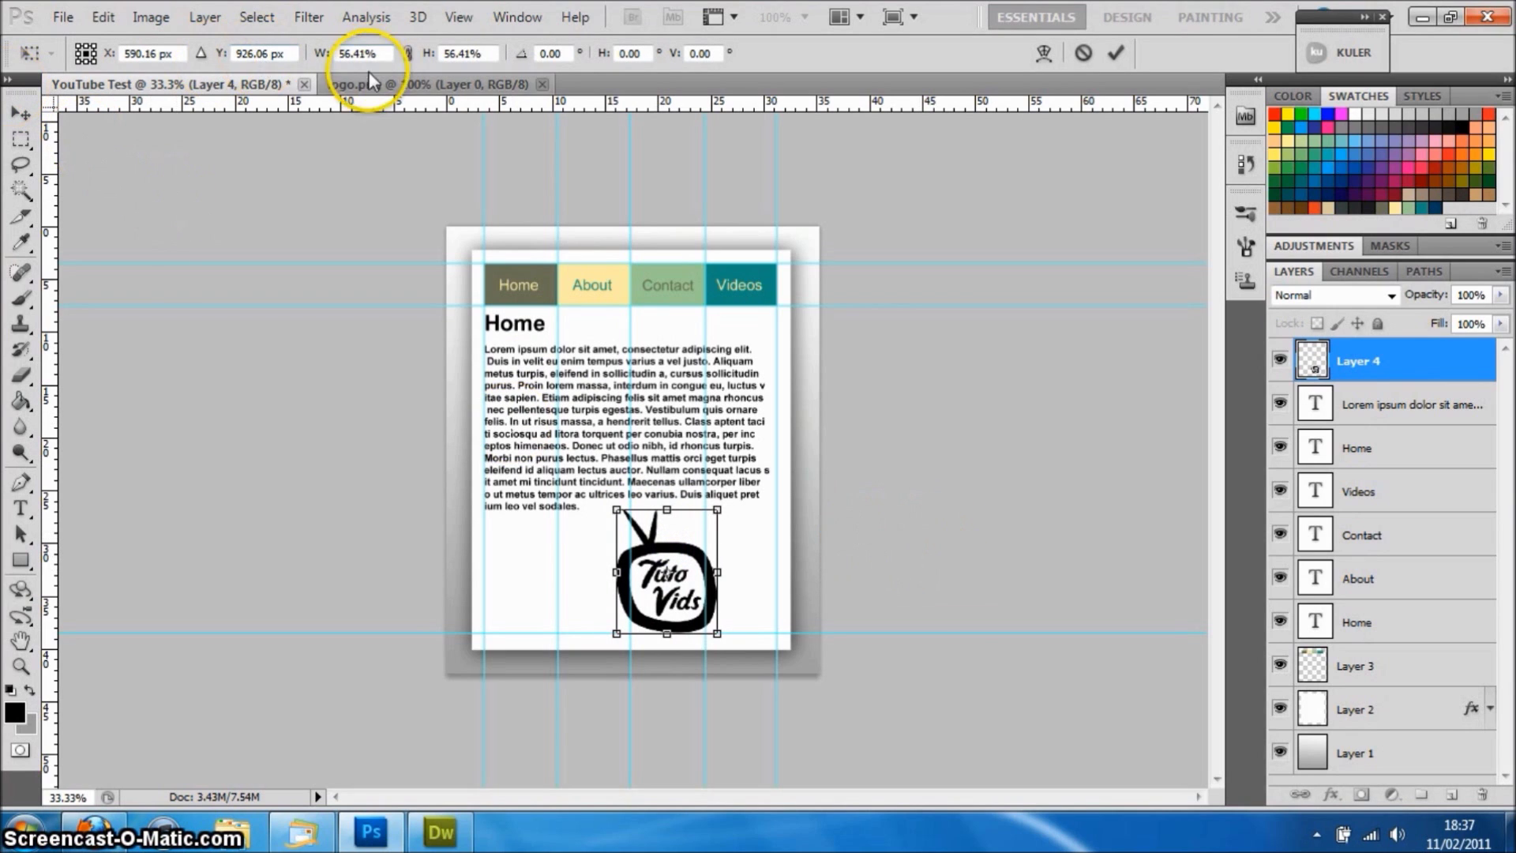
click(1117, 53)
click(261, 54)
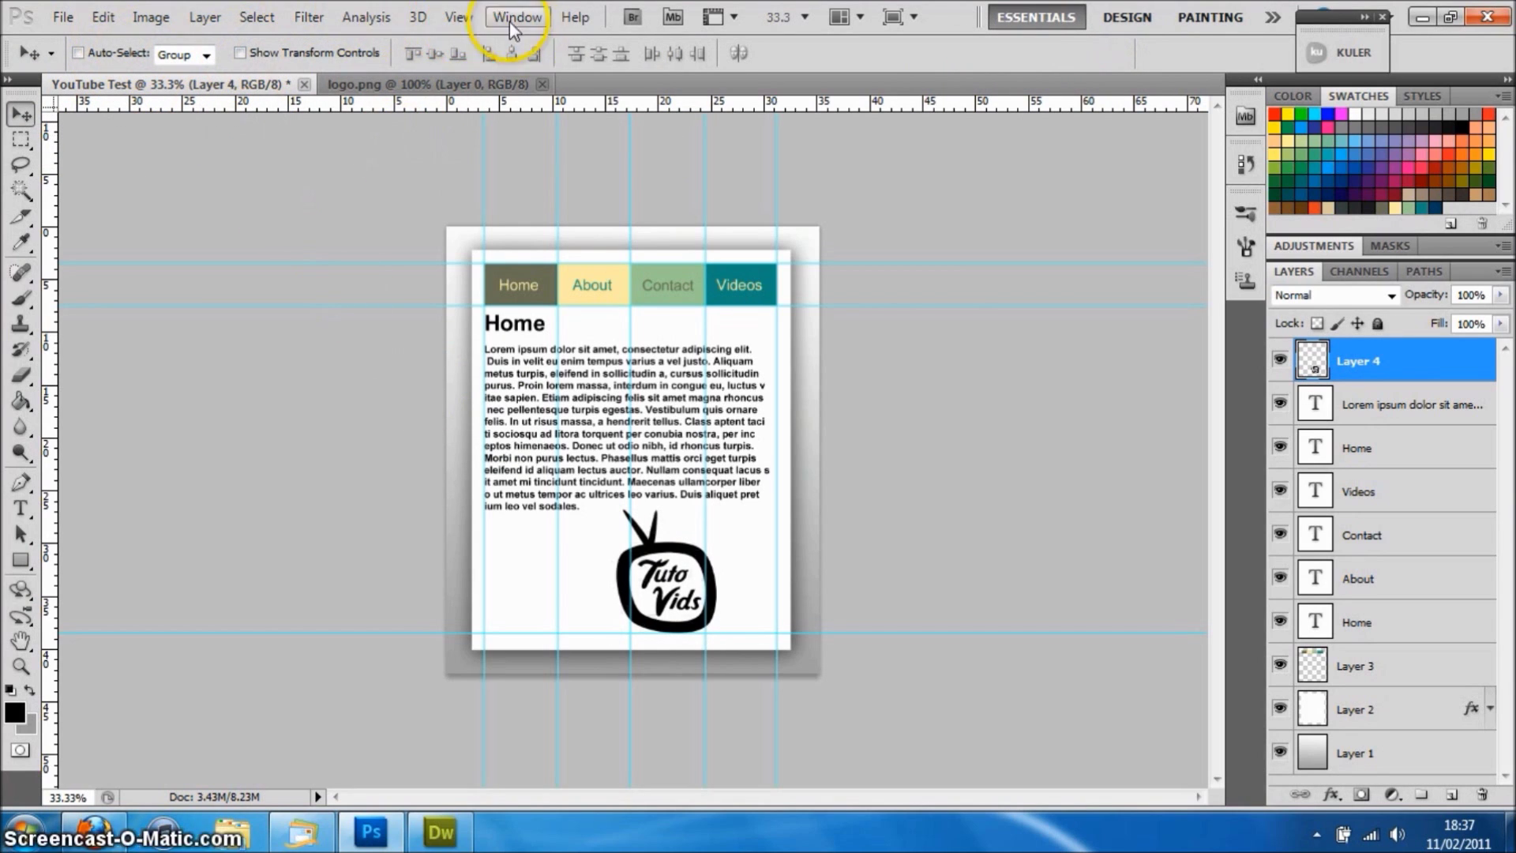
Turn off View > Show > Guides; the File menu is opened and dismissed unused
click(458, 18)
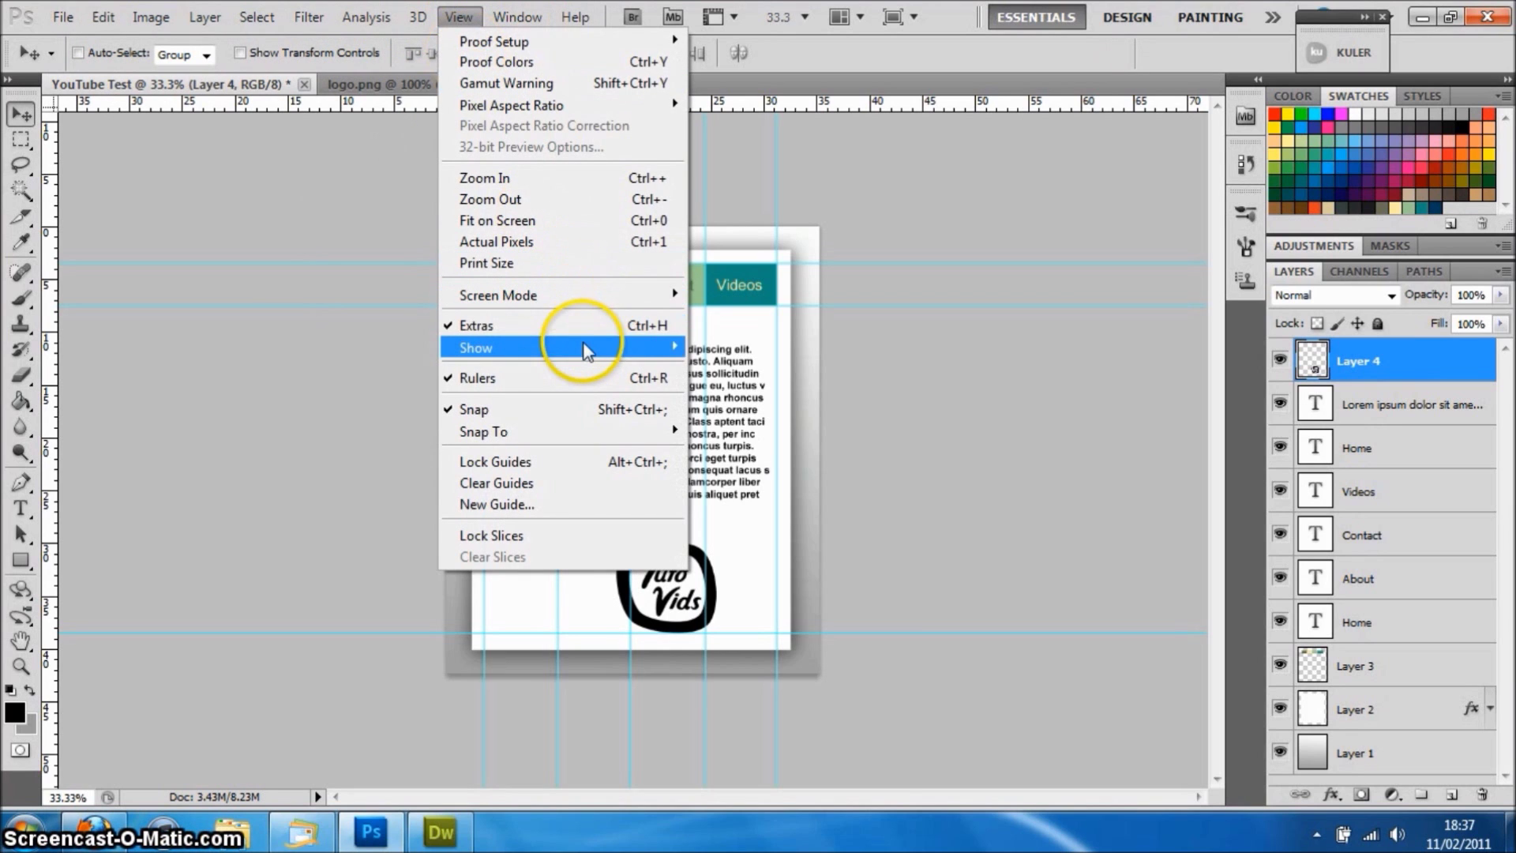
mouse_move(608, 349)
click(748, 440)
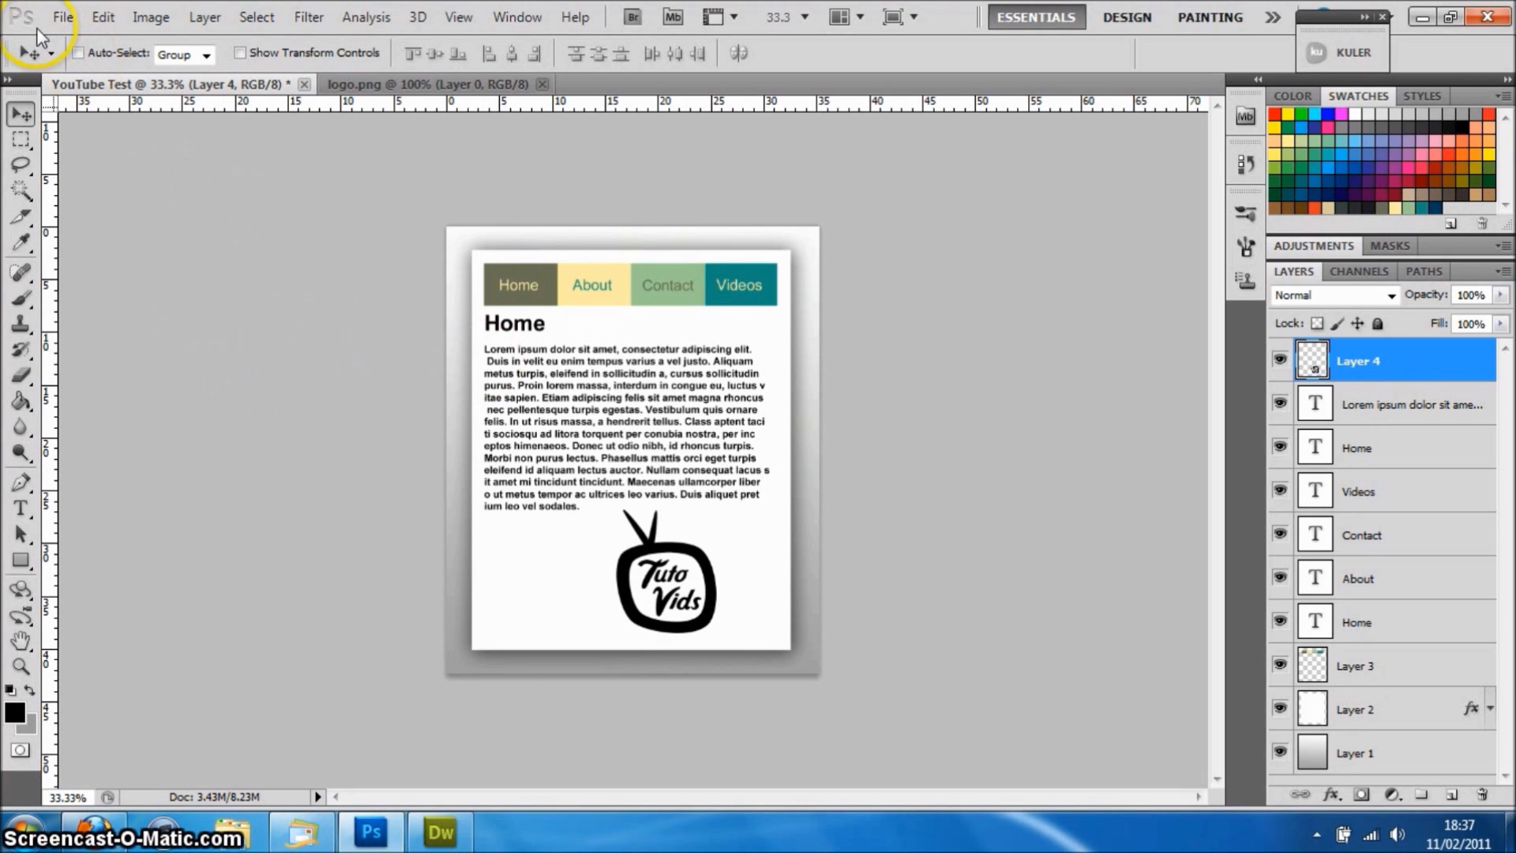
click(63, 17)
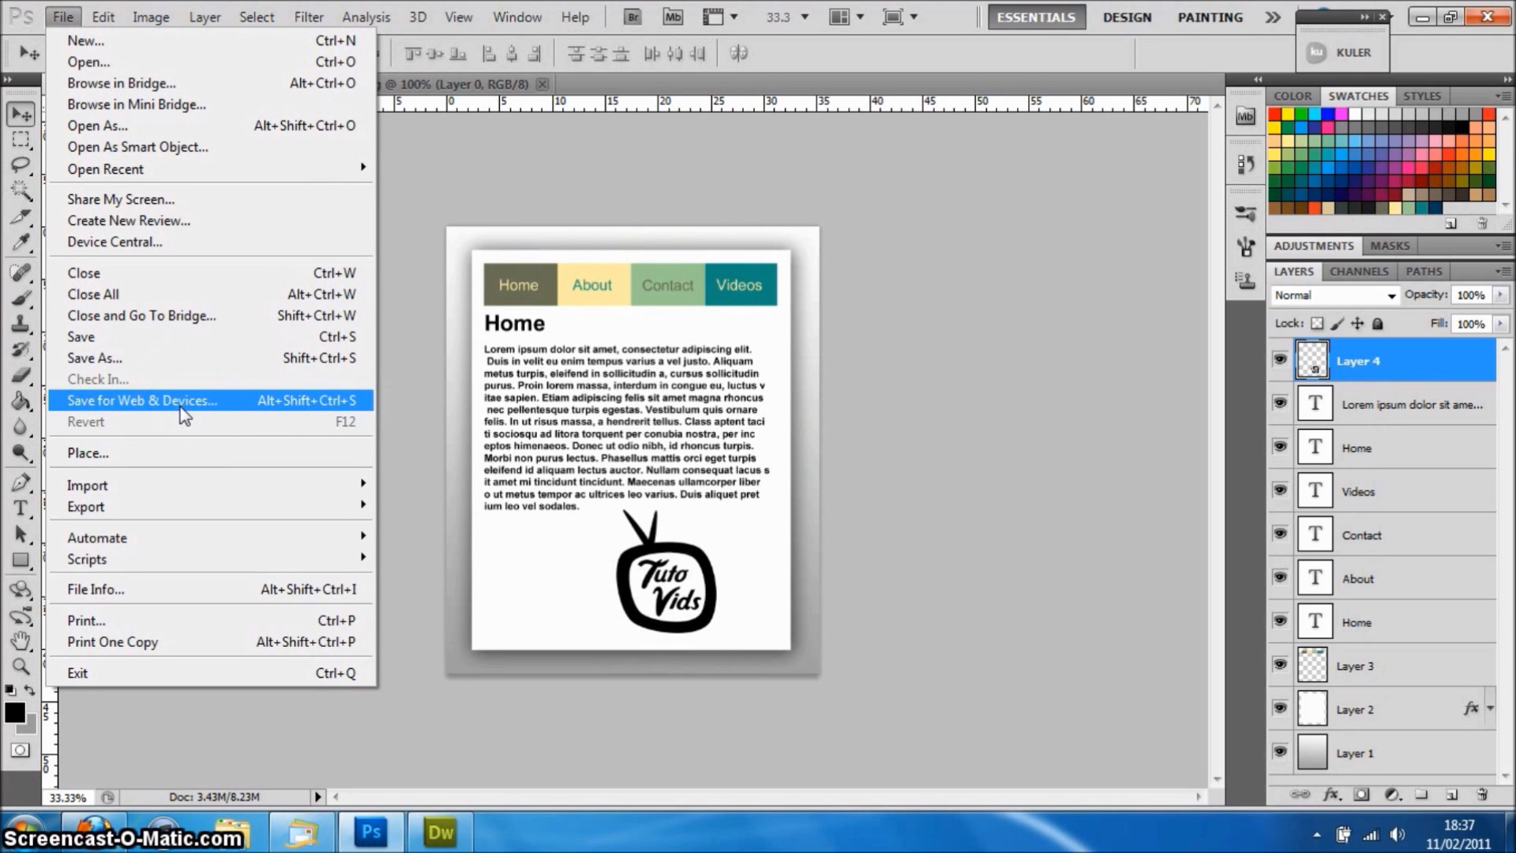
click(454, 163)
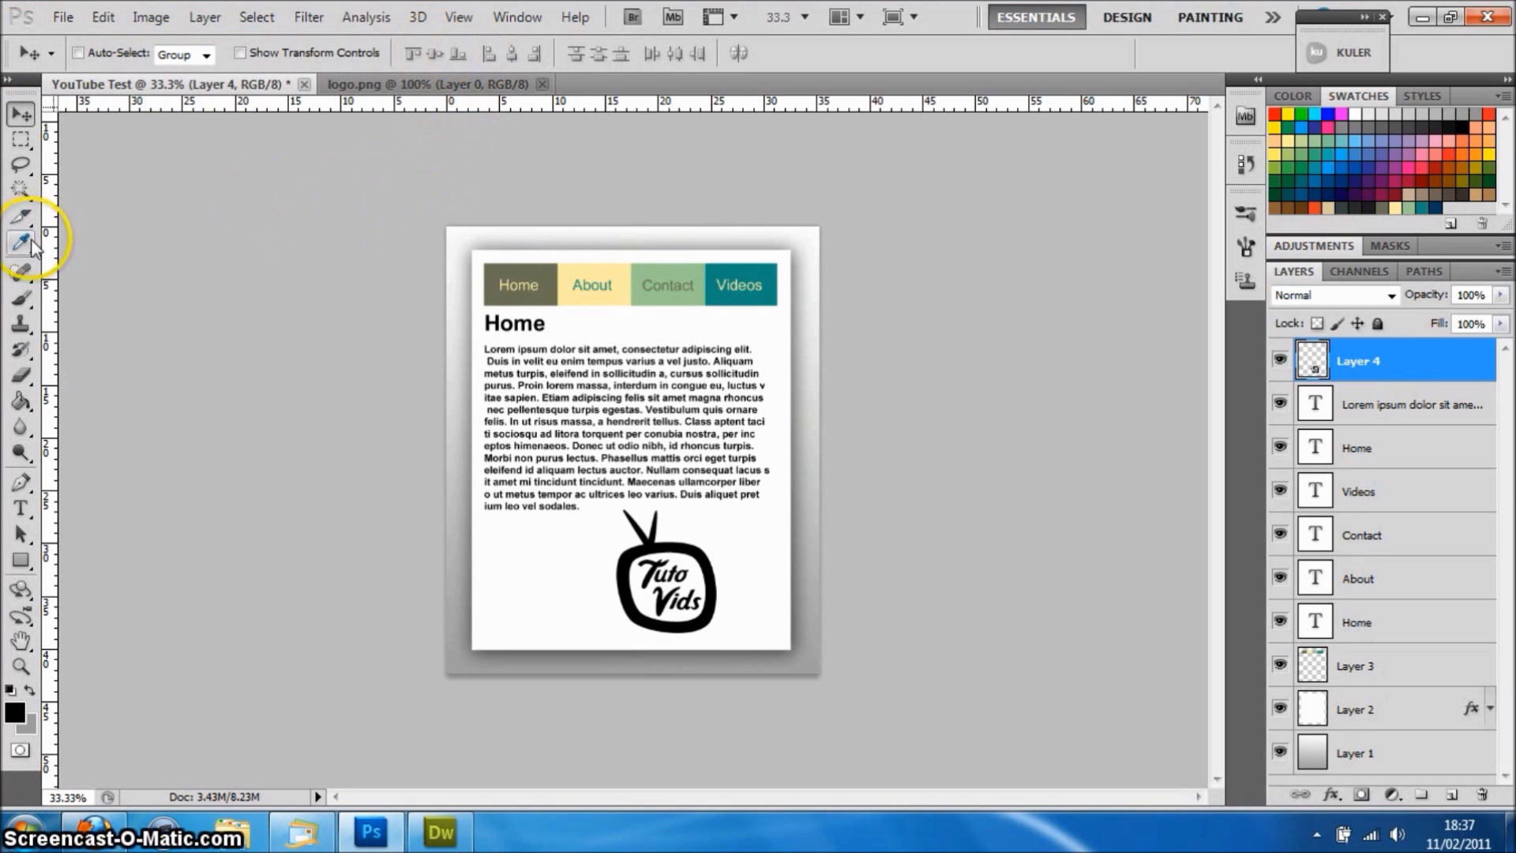
With the Slice tool active, zoom to 50% and turn the guides back on
click(17, 218)
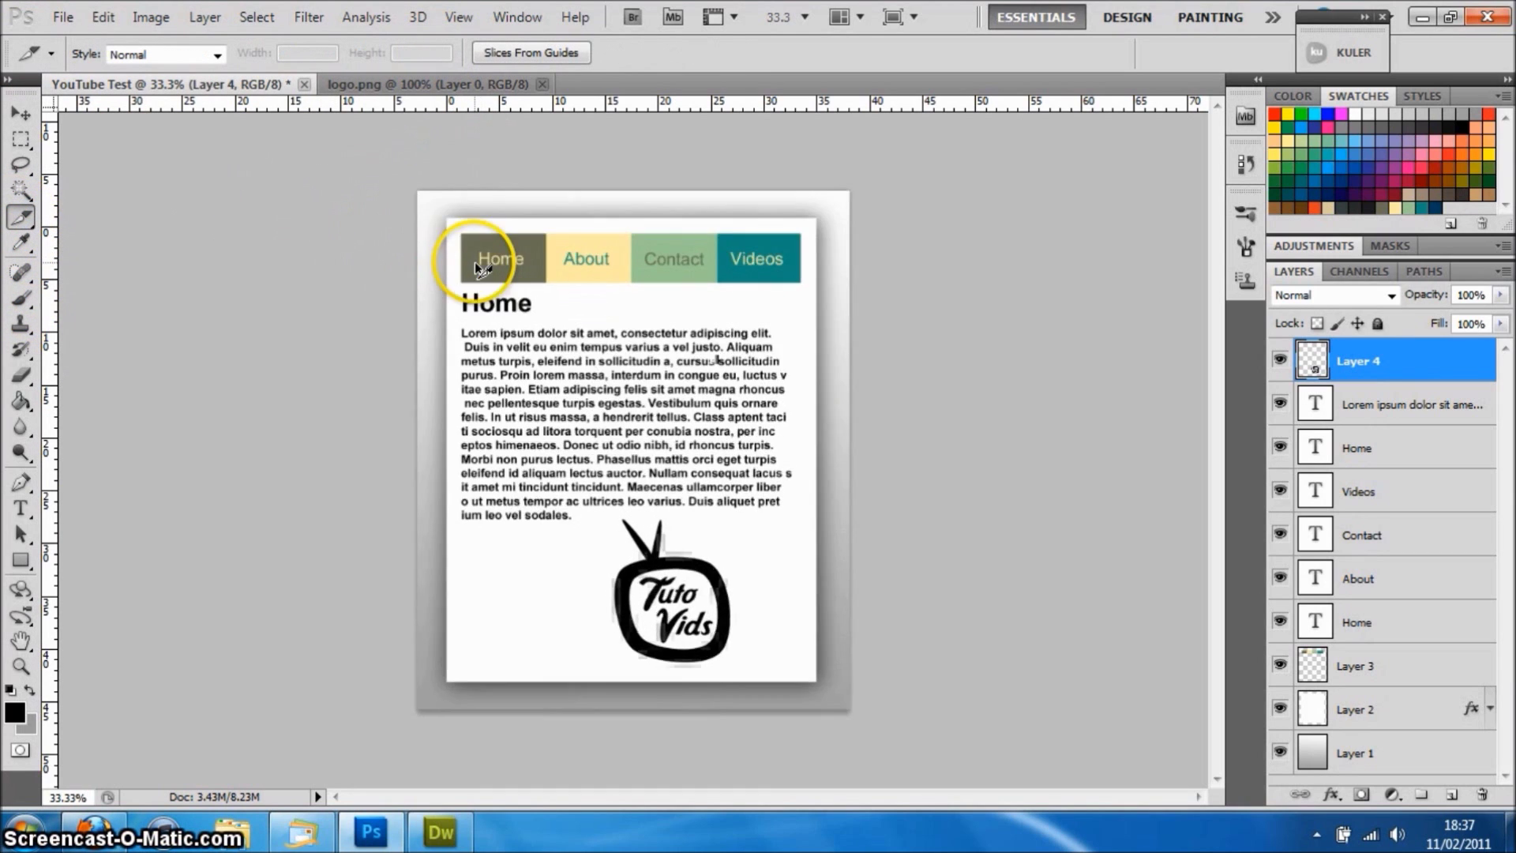
key(ctrl+plus)
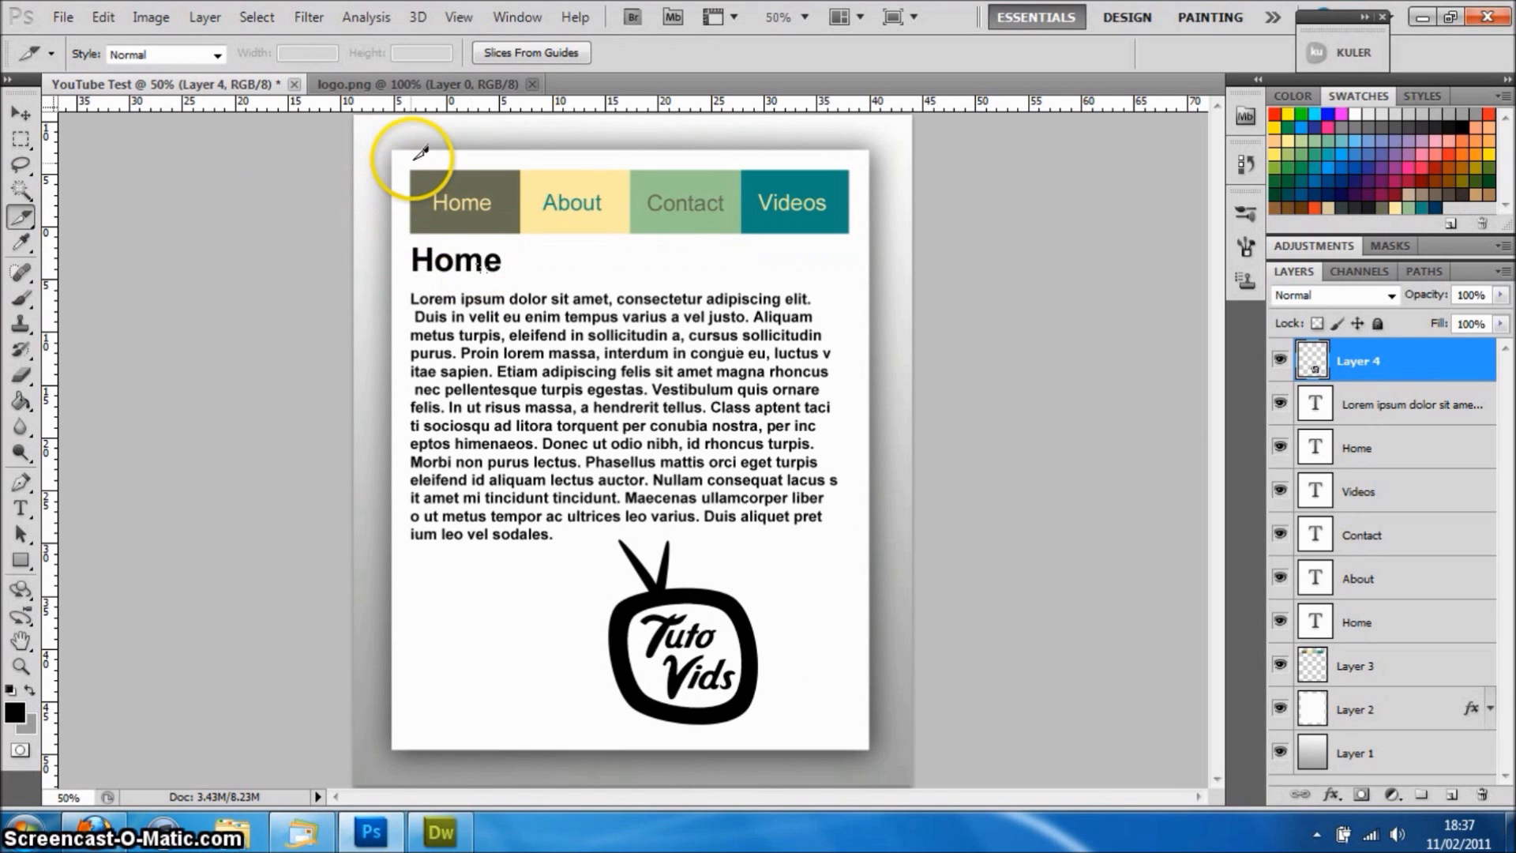
click(458, 17)
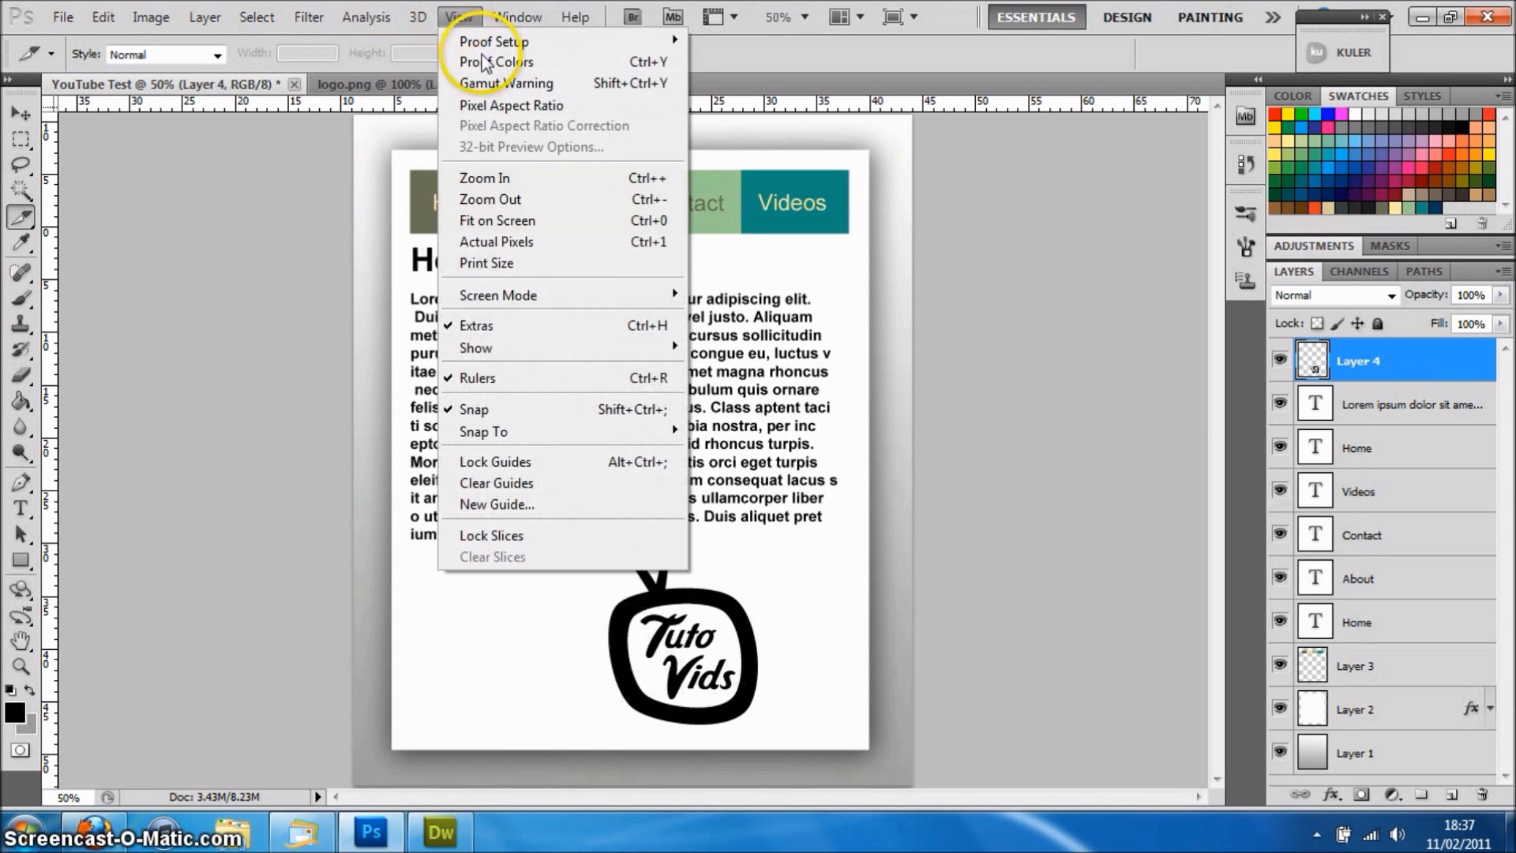
mouse_move(622, 346)
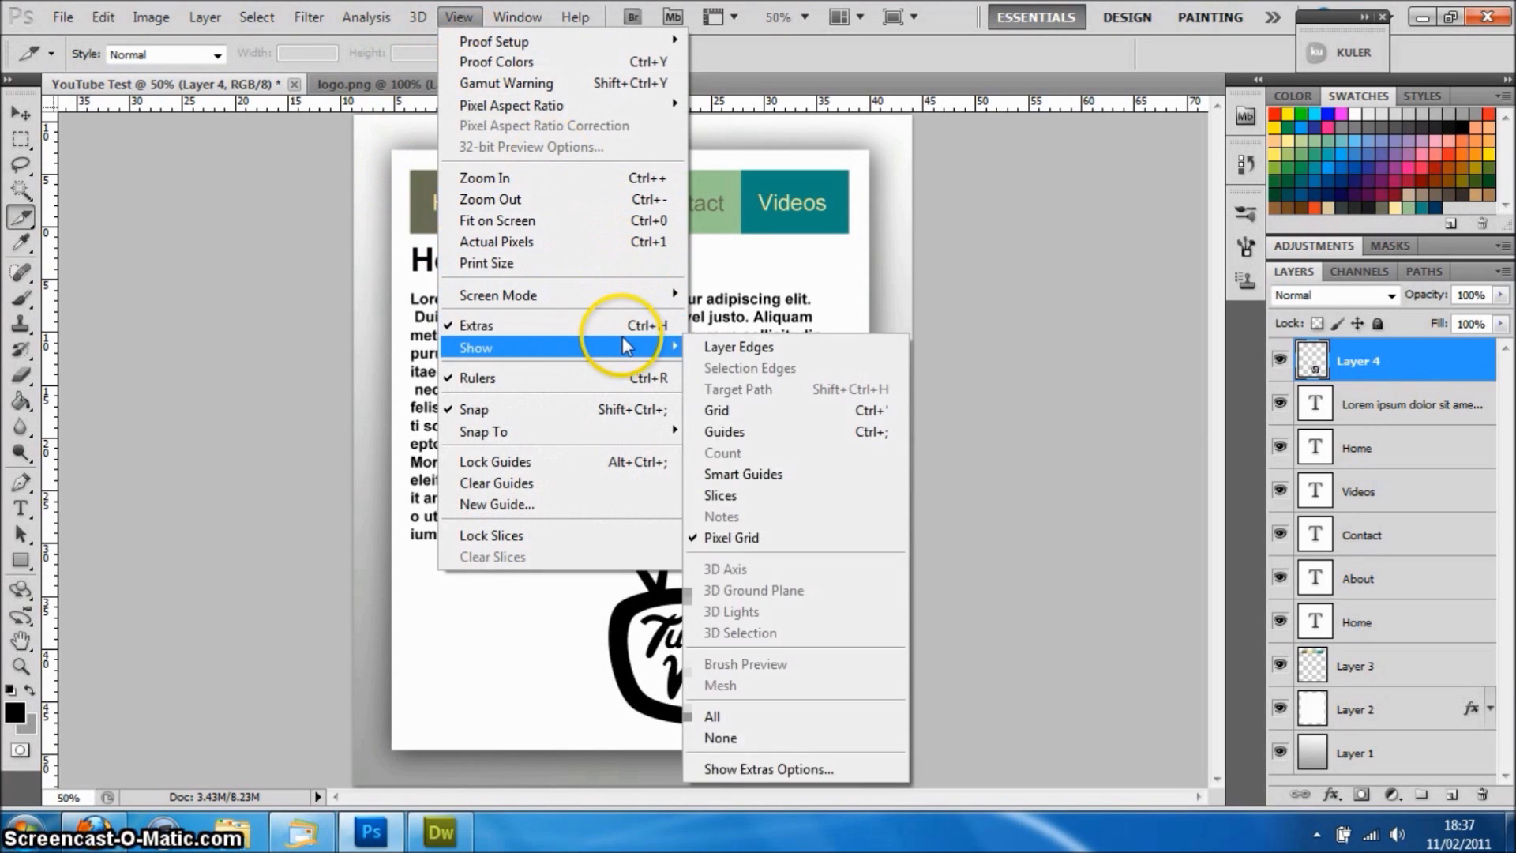
click(722, 427)
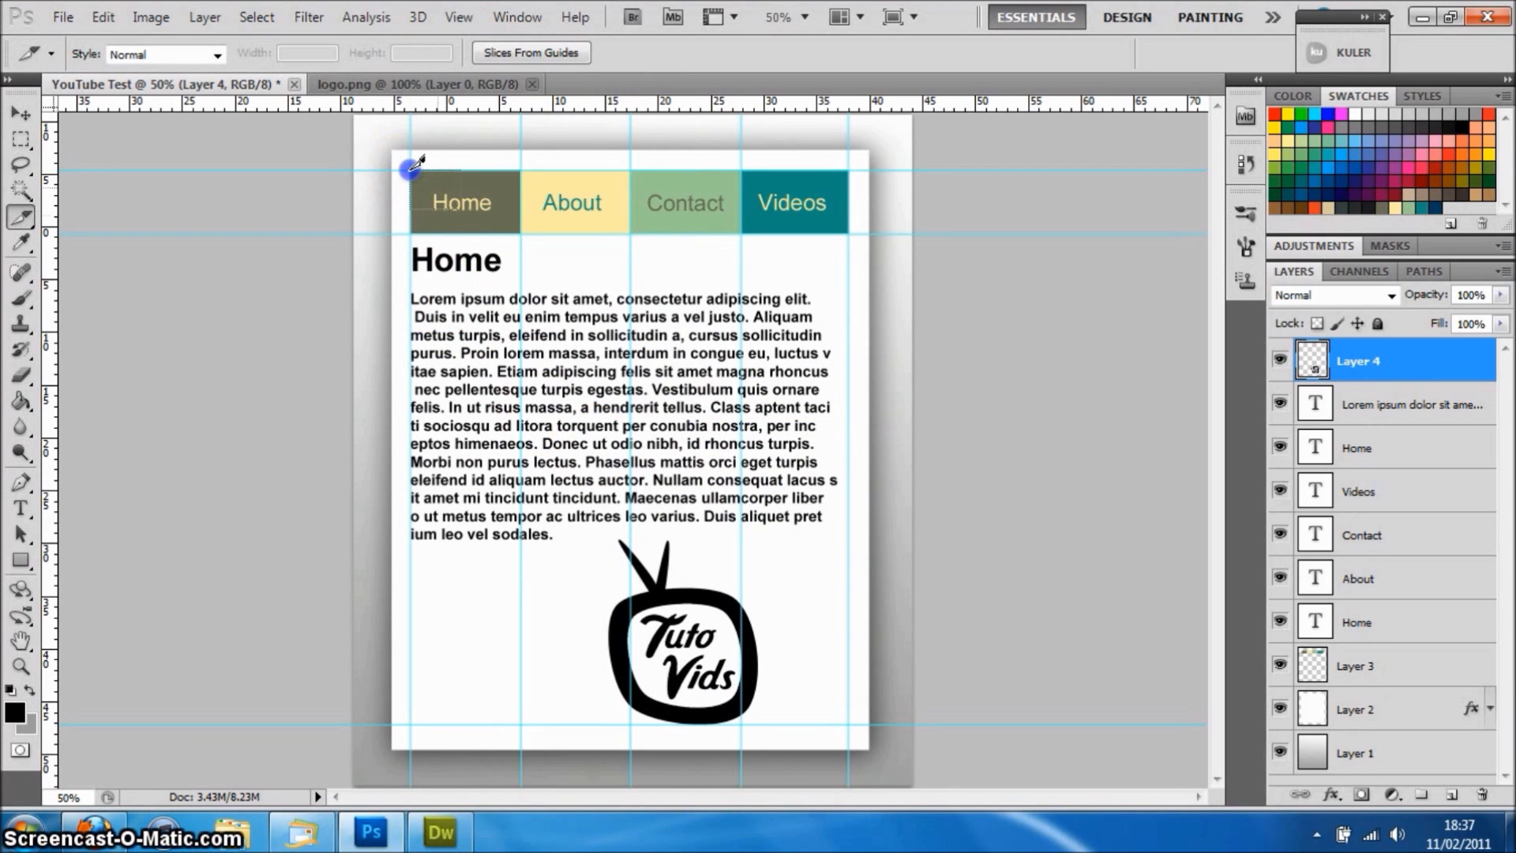
Slice out the Home, Contact and Videos navigation buttons
drag(410, 170, 518, 233)
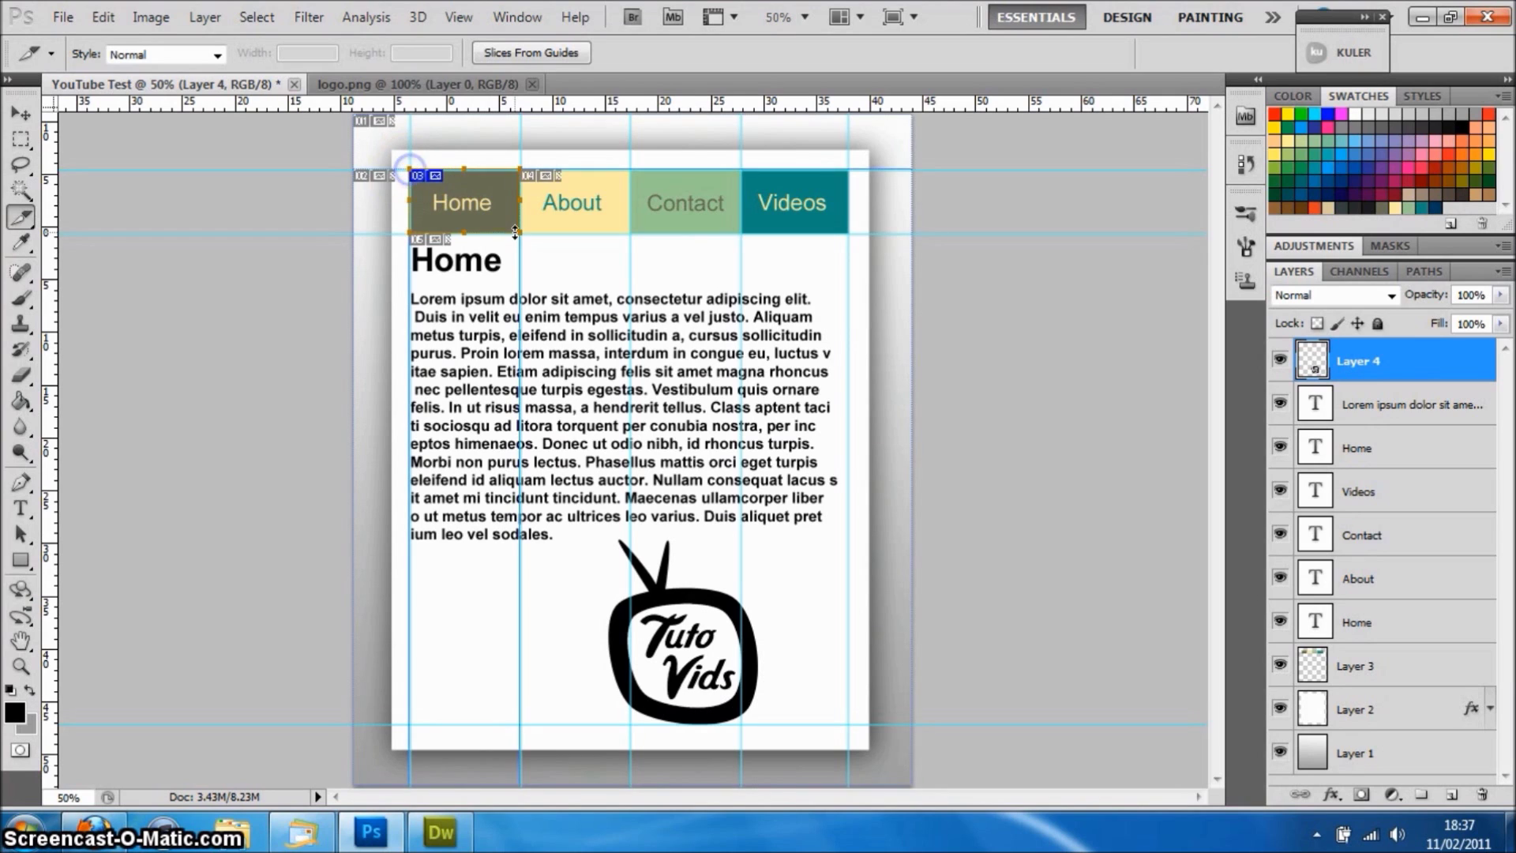
click(632, 231)
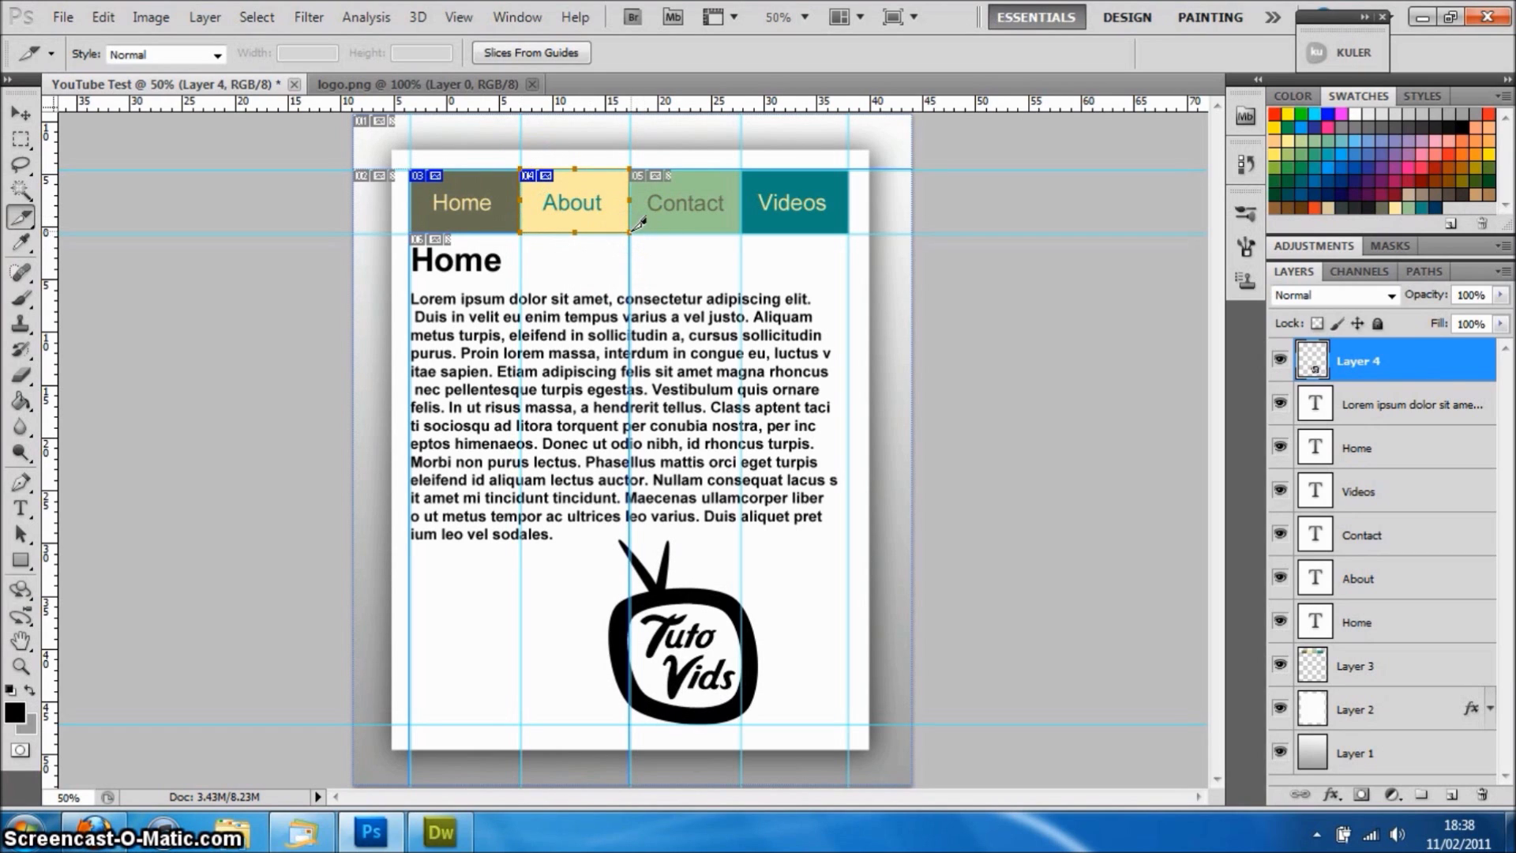
drag(632, 231, 741, 169)
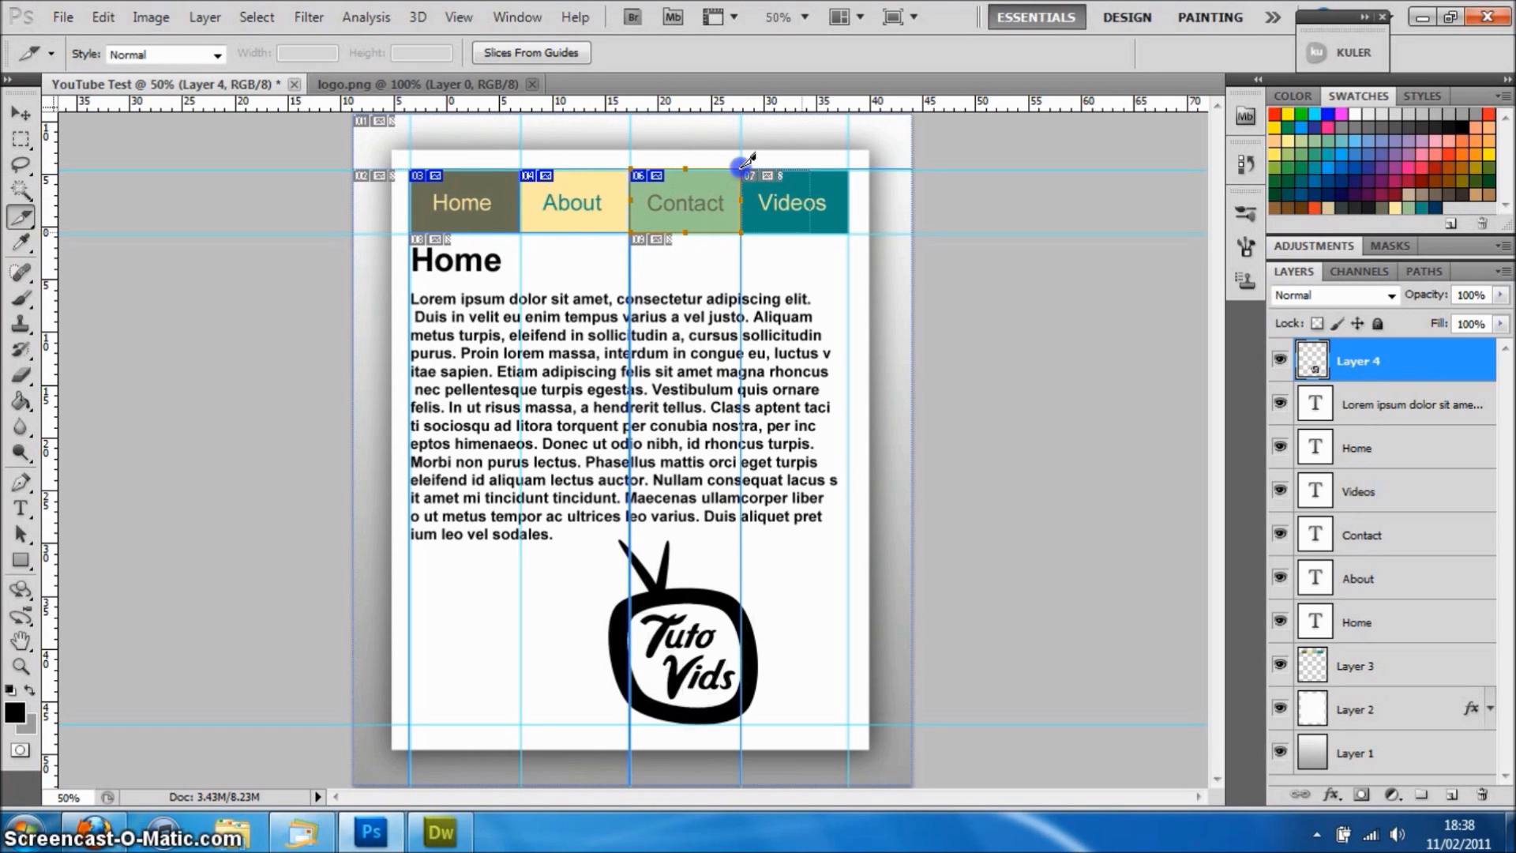
drag(743, 168, 849, 232)
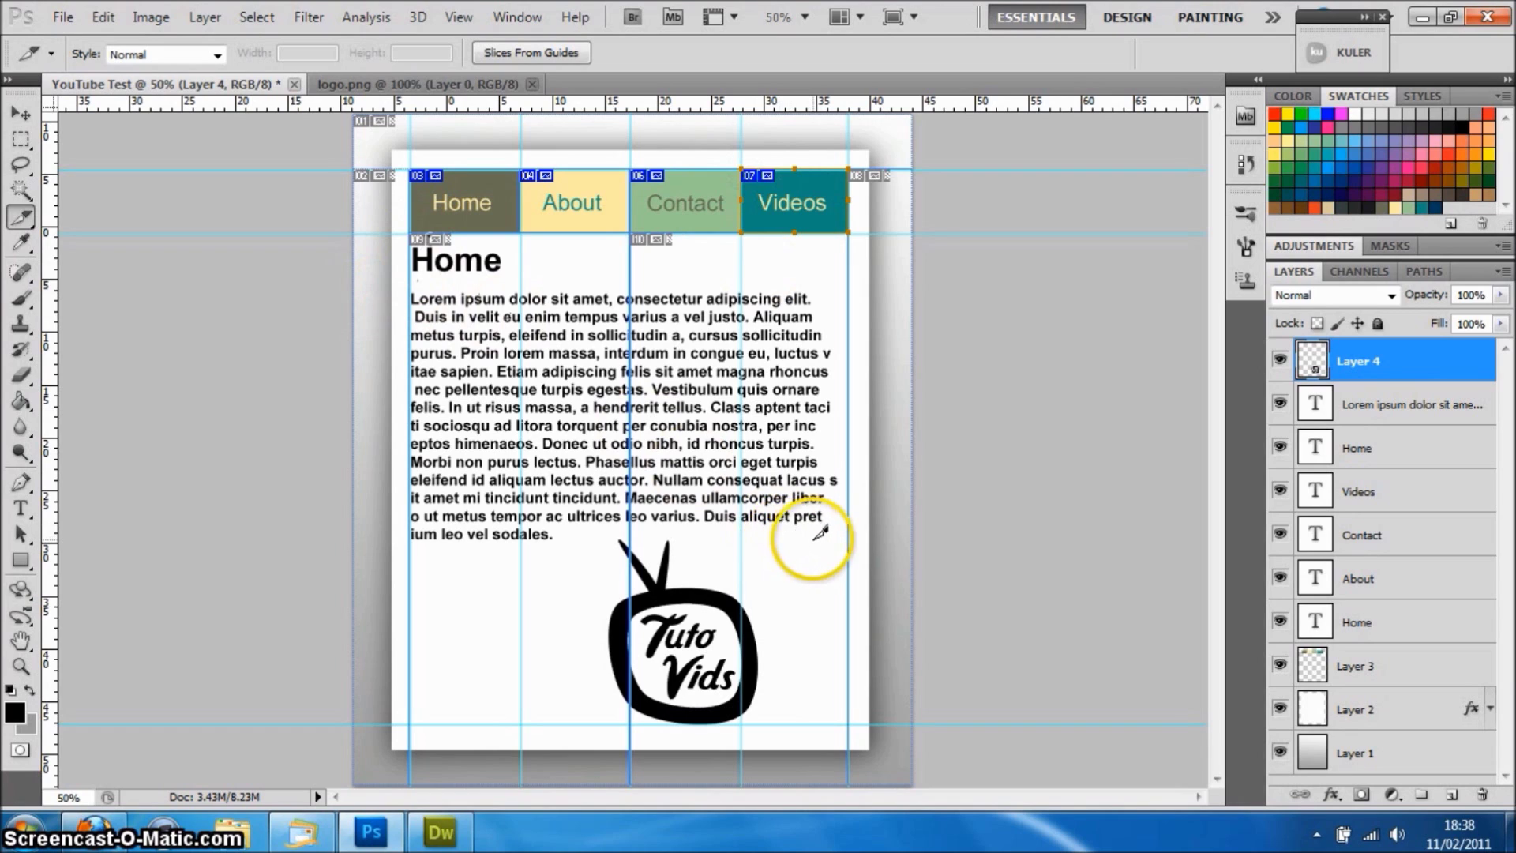
Slice the heading and body text block and the TV logo, undoing one mistaken slice
drag(822, 530, 823, 538)
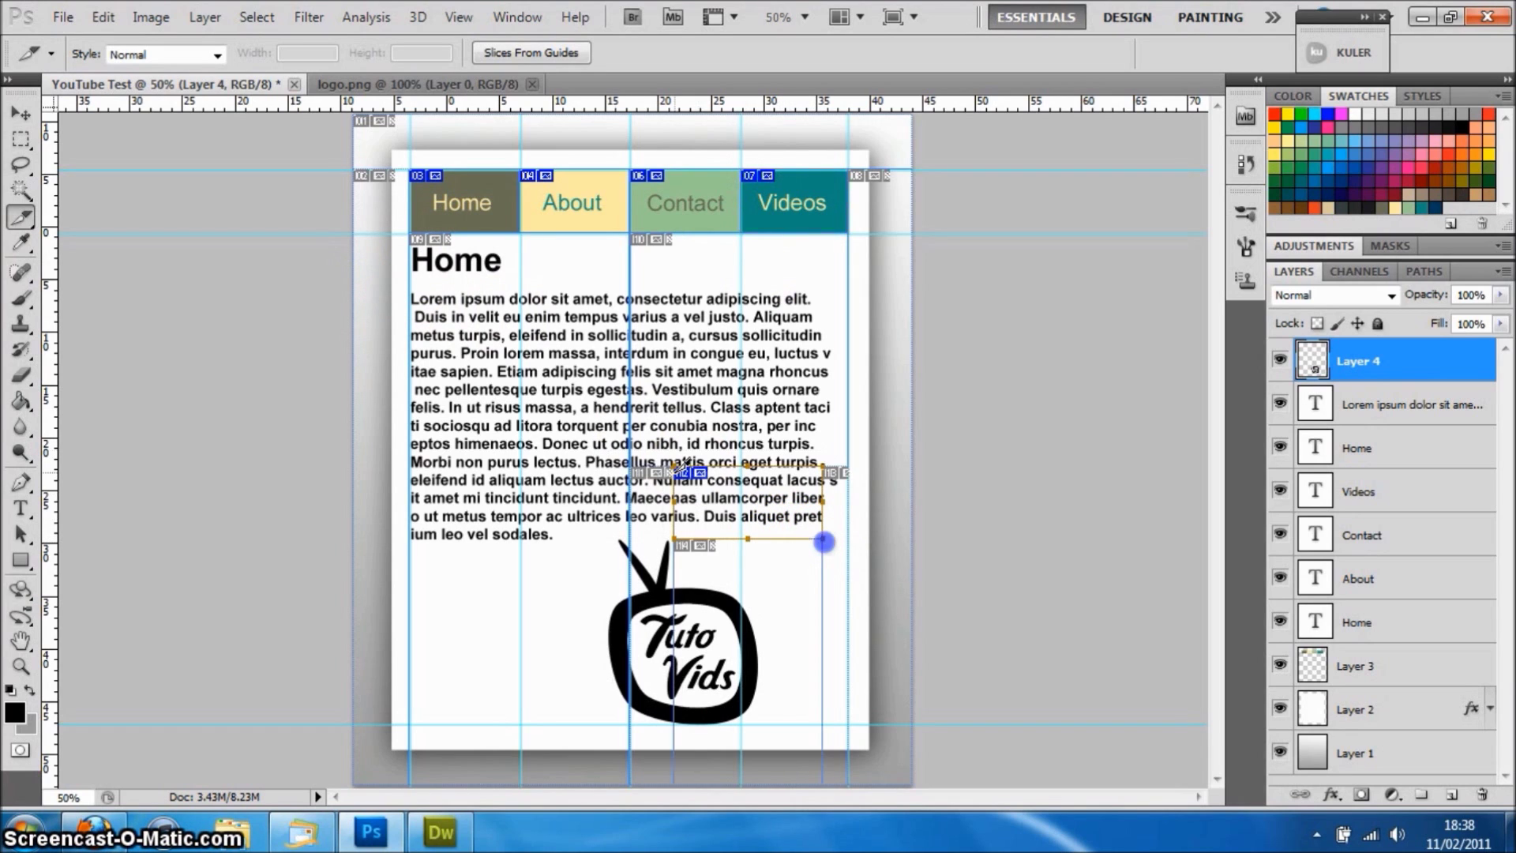
key(ctrl+z)
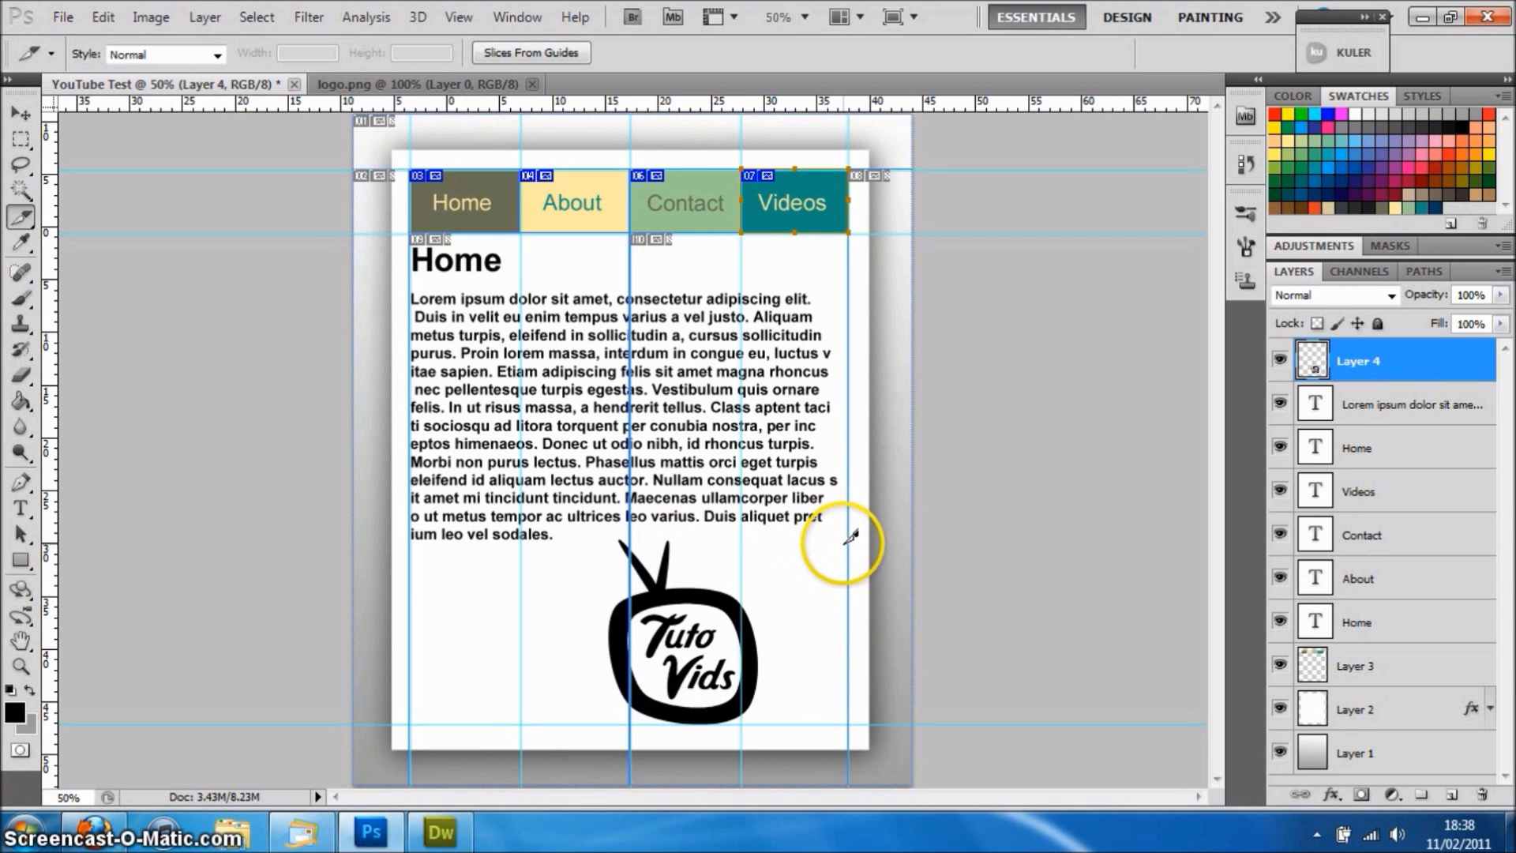
drag(858, 541, 847, 540)
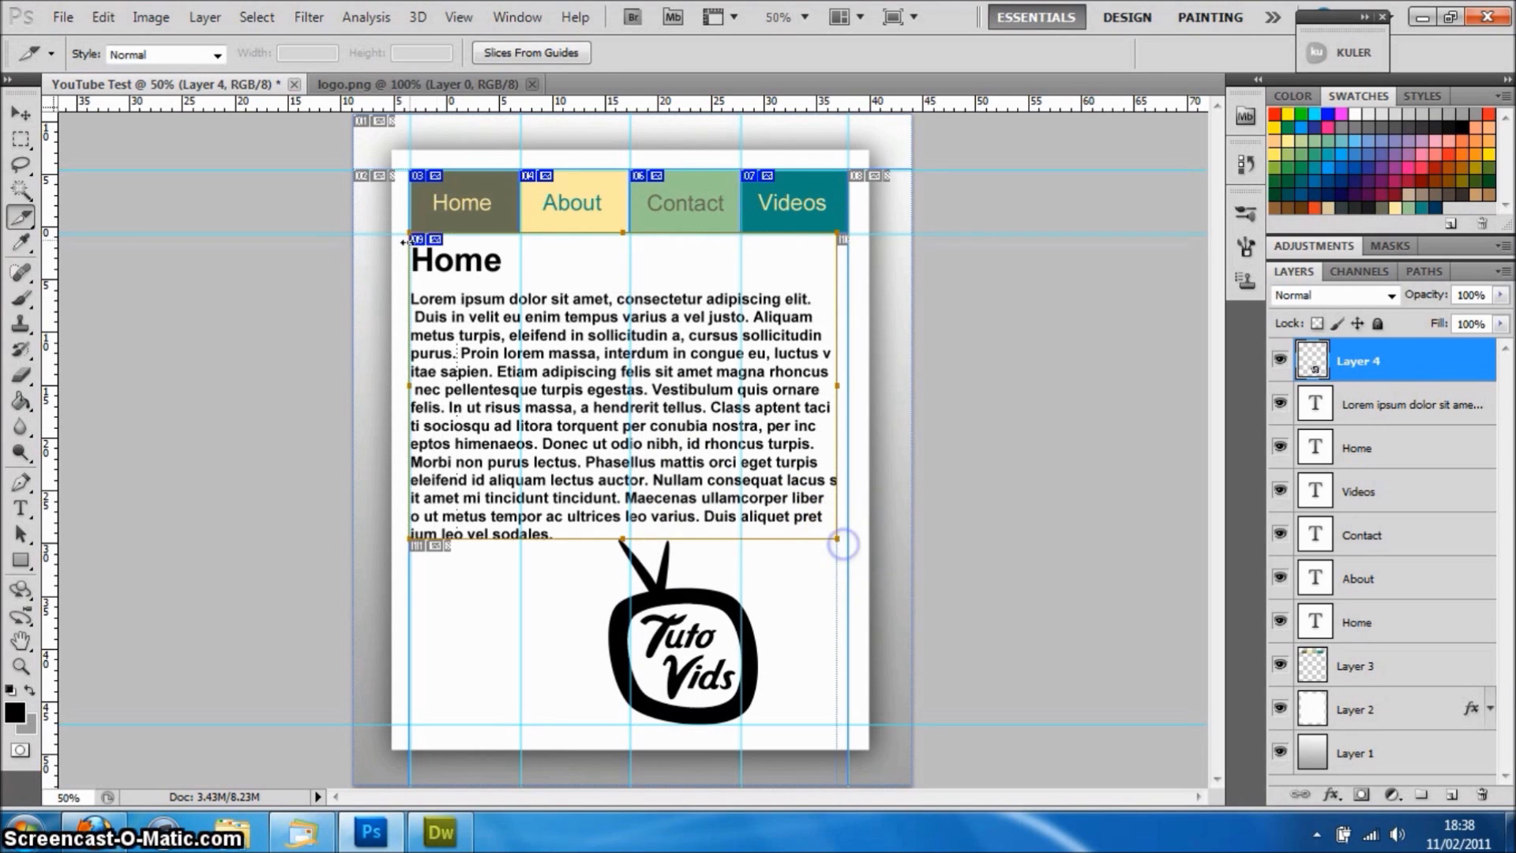
drag(618, 537, 619, 538)
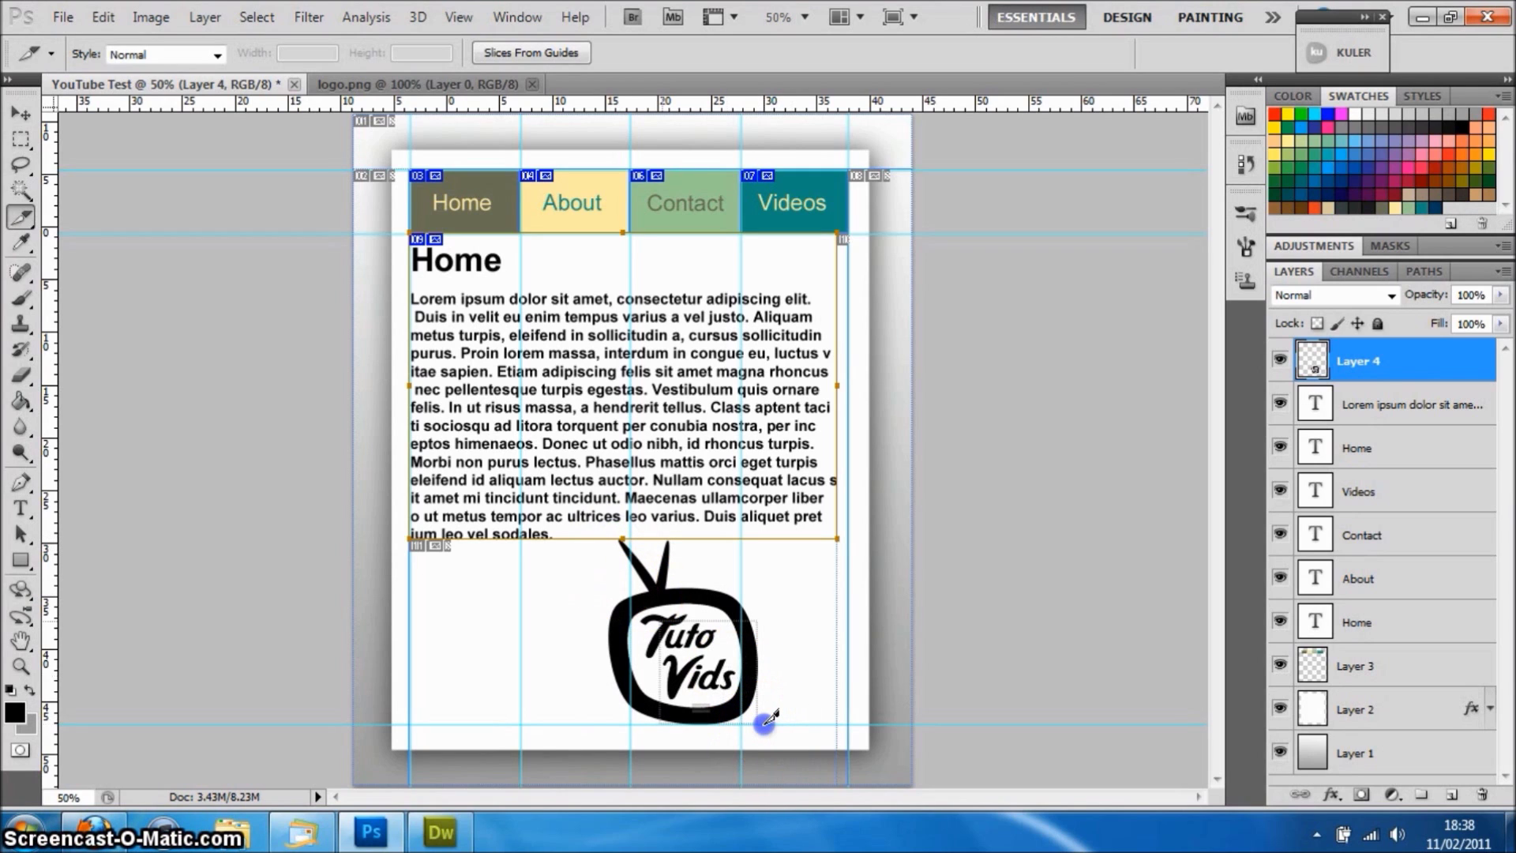
drag(760, 722, 585, 540)
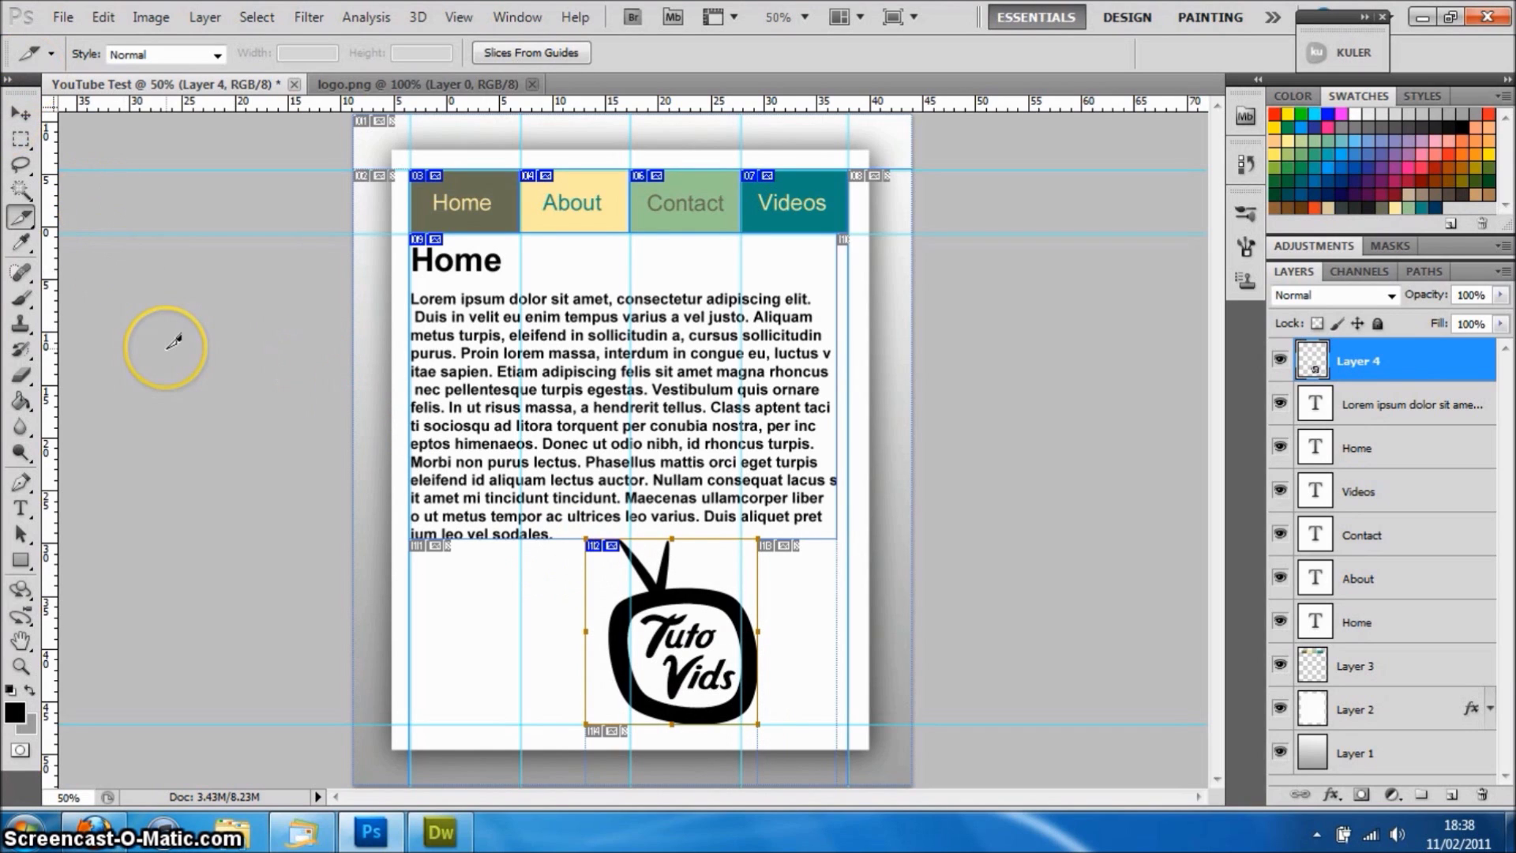
click(63, 16)
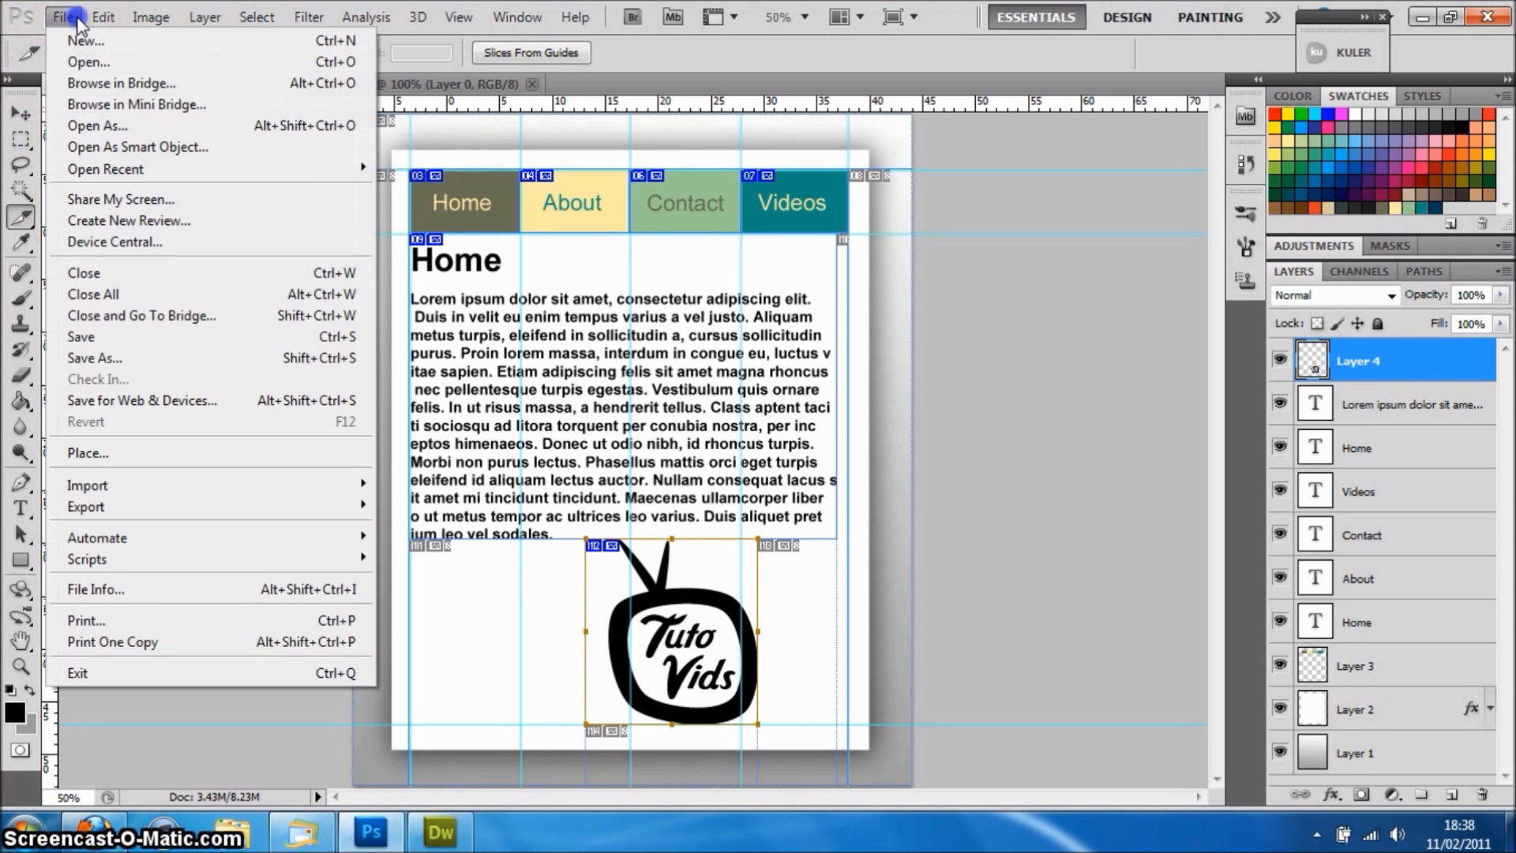
In Save for Web & Devices, keep JPEG High quality 70 and continue to Save
click(162, 403)
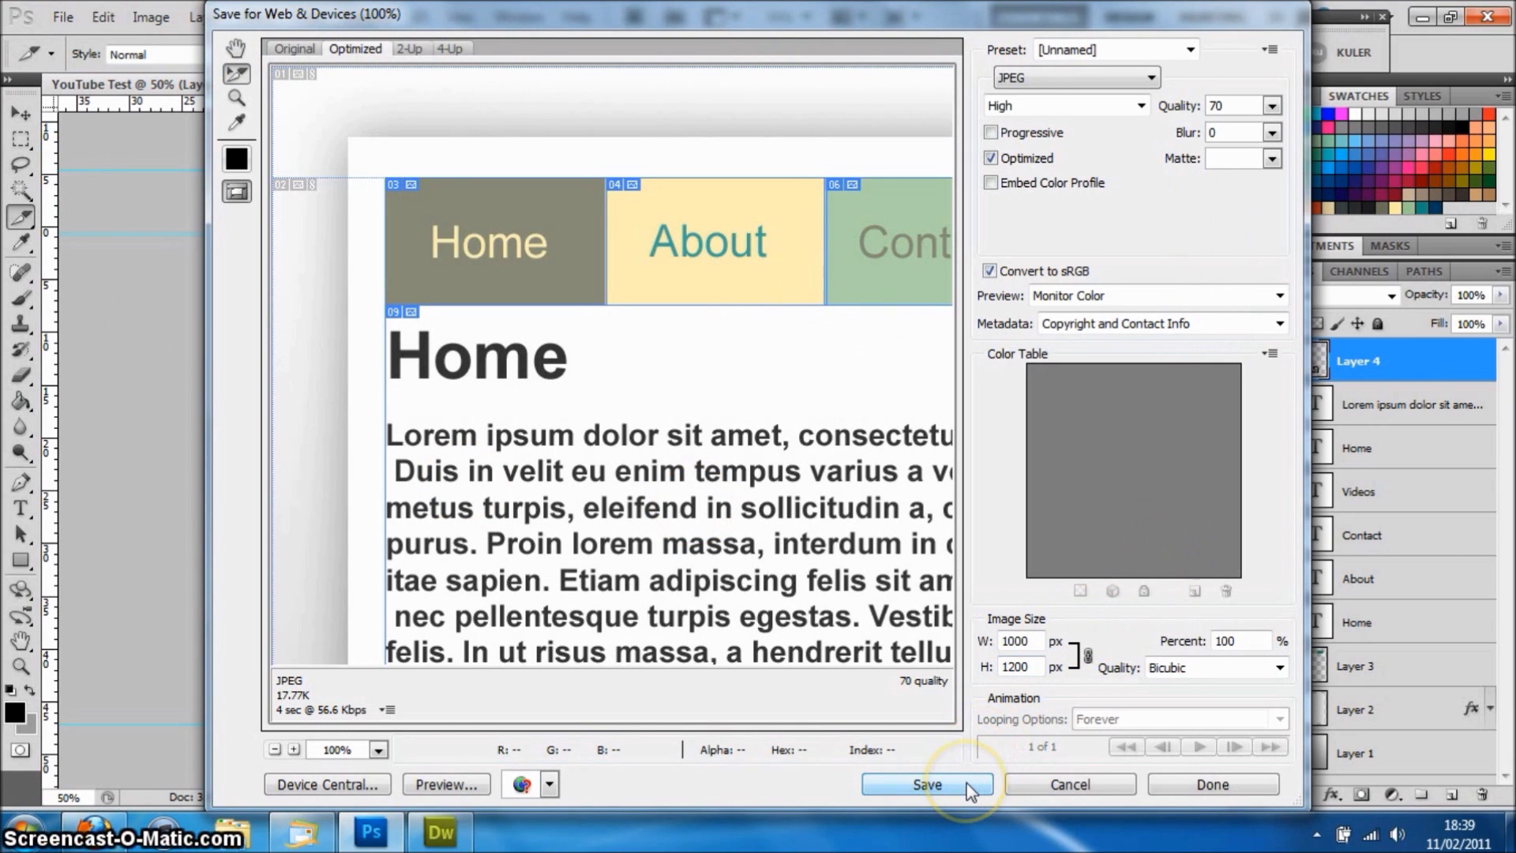
click(927, 785)
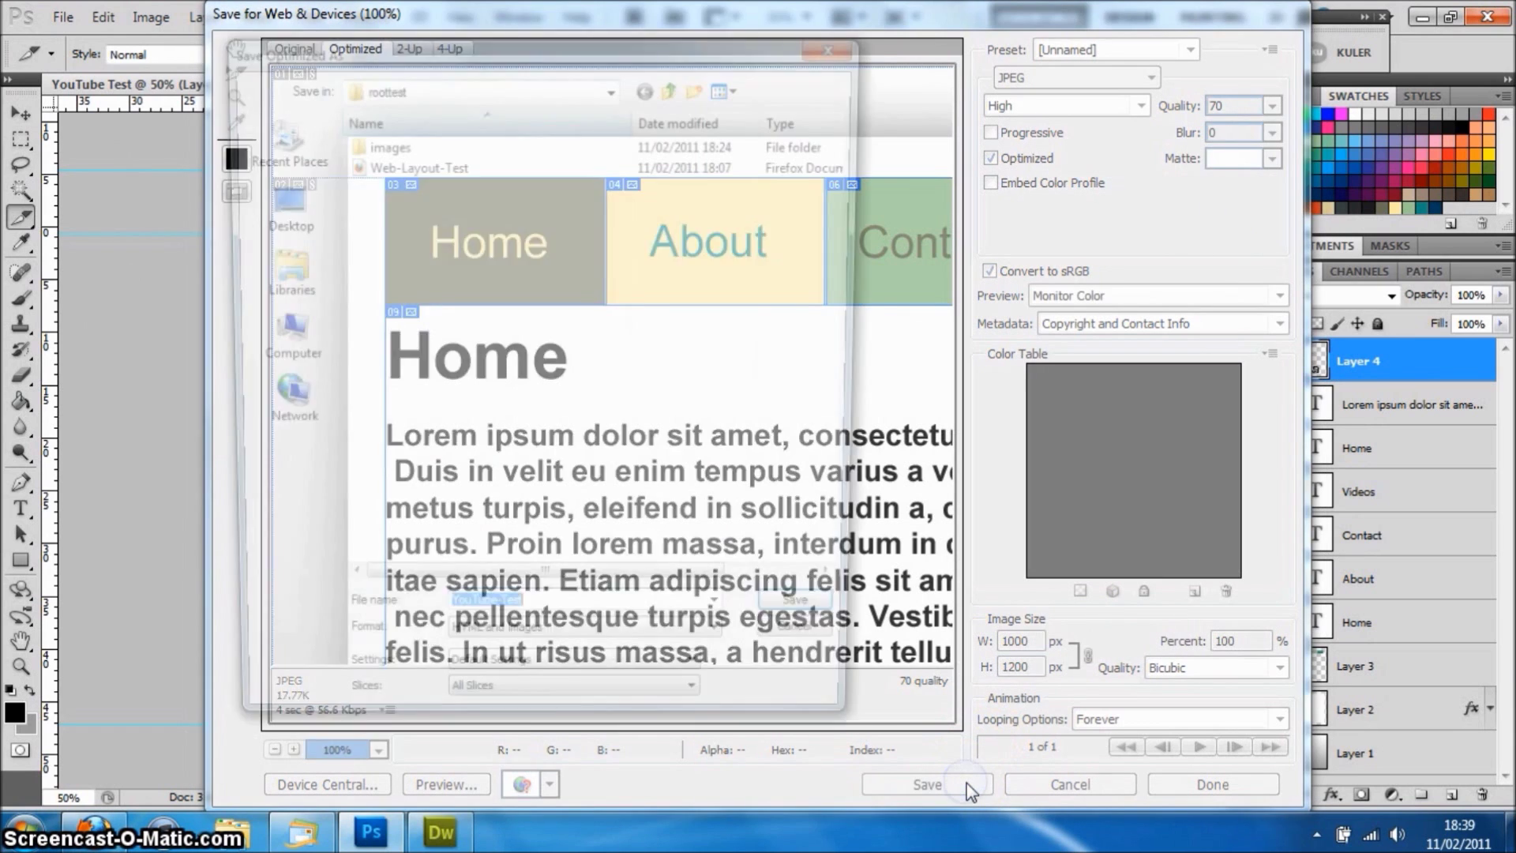
Create a YoutubeTestSite folder on the Desktop and save HTML and Images into it
click(288, 210)
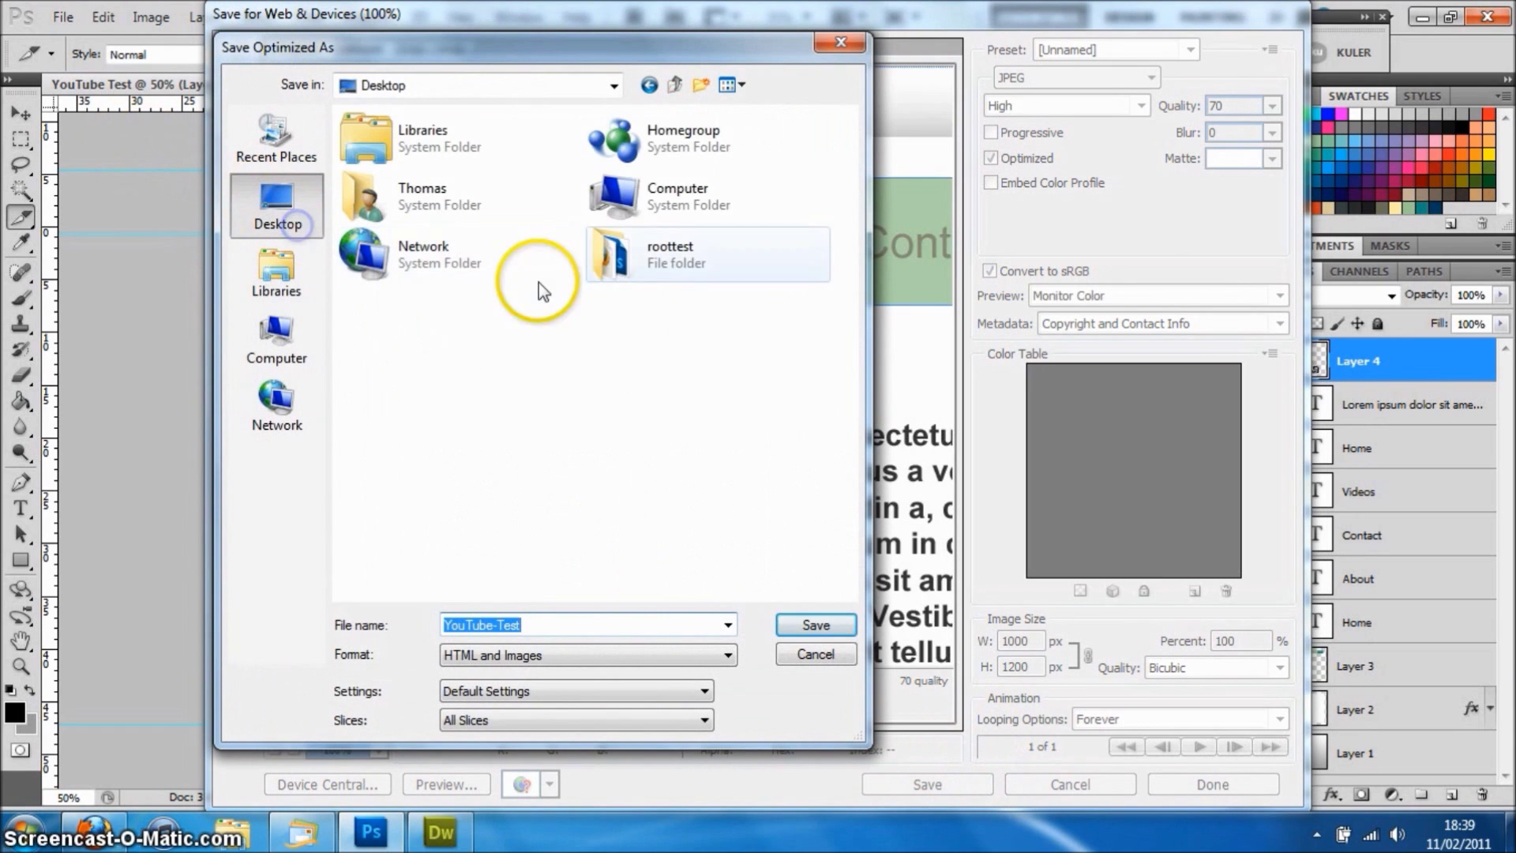
click(701, 86)
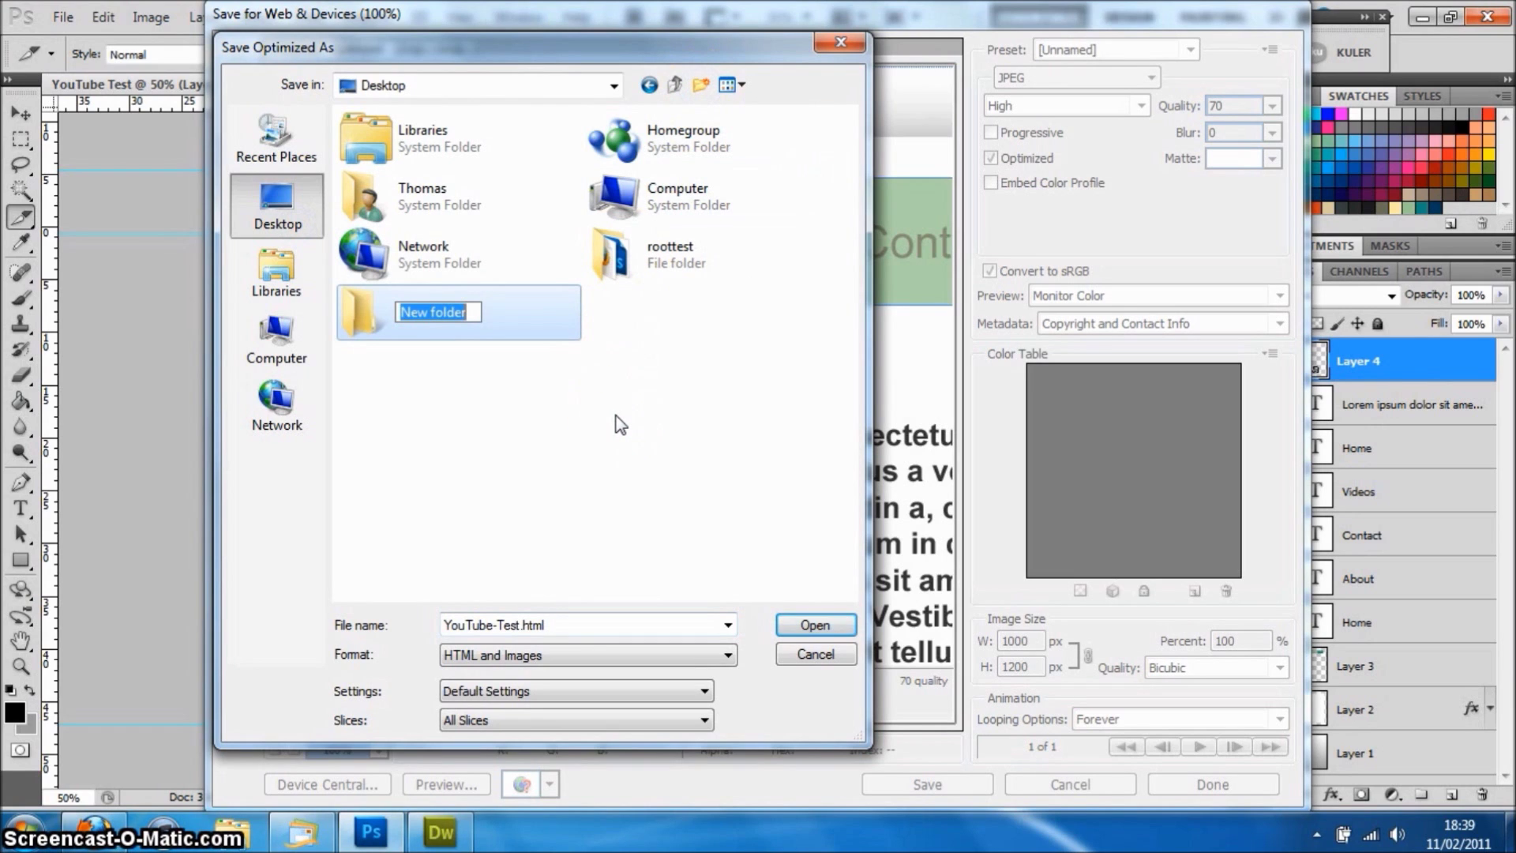
text(YoutubeTestSite)
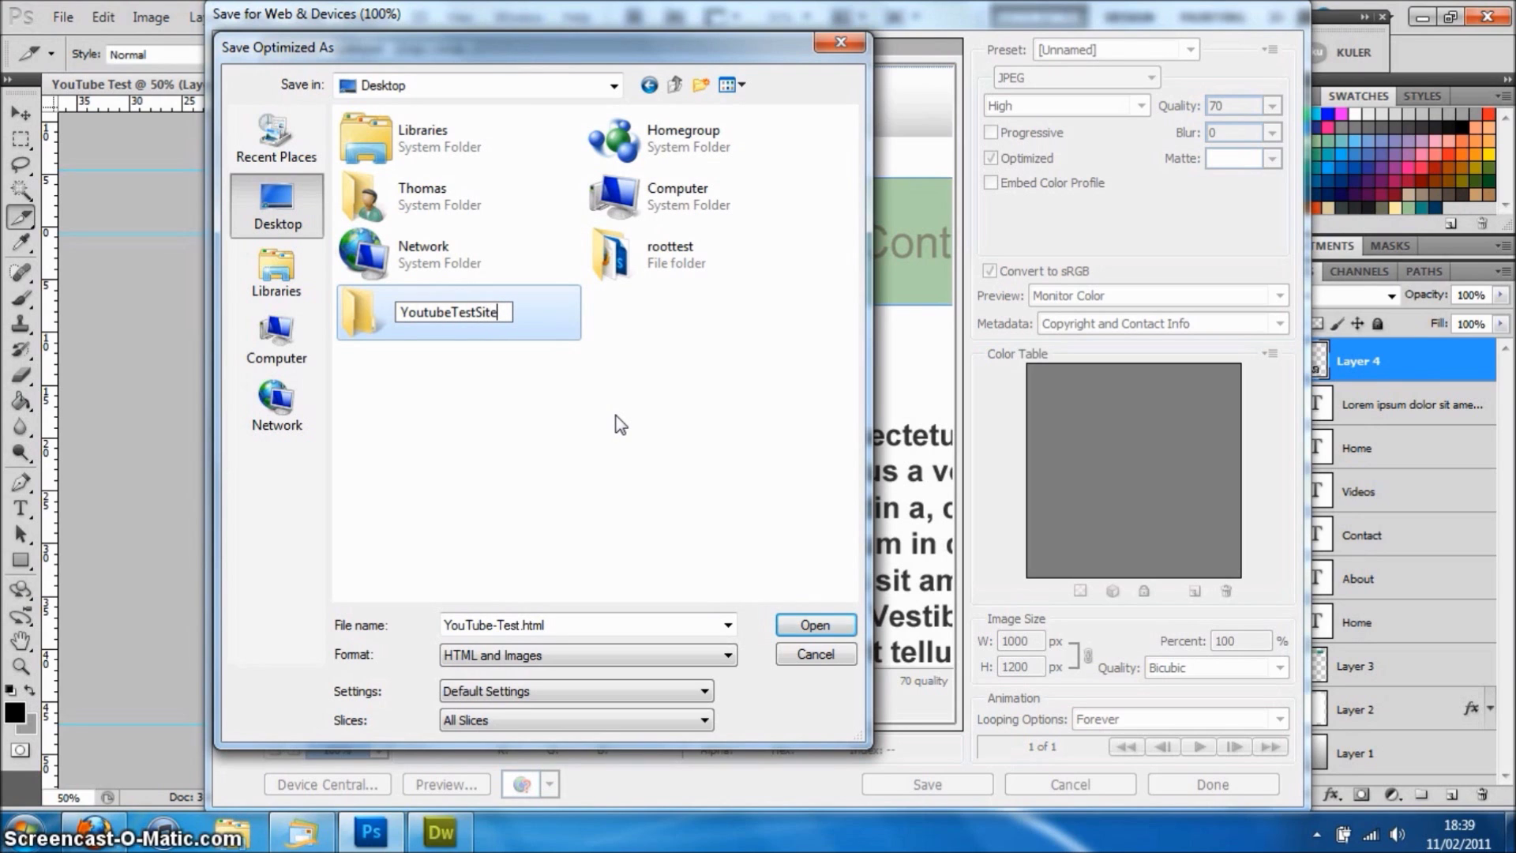
click(530, 666)
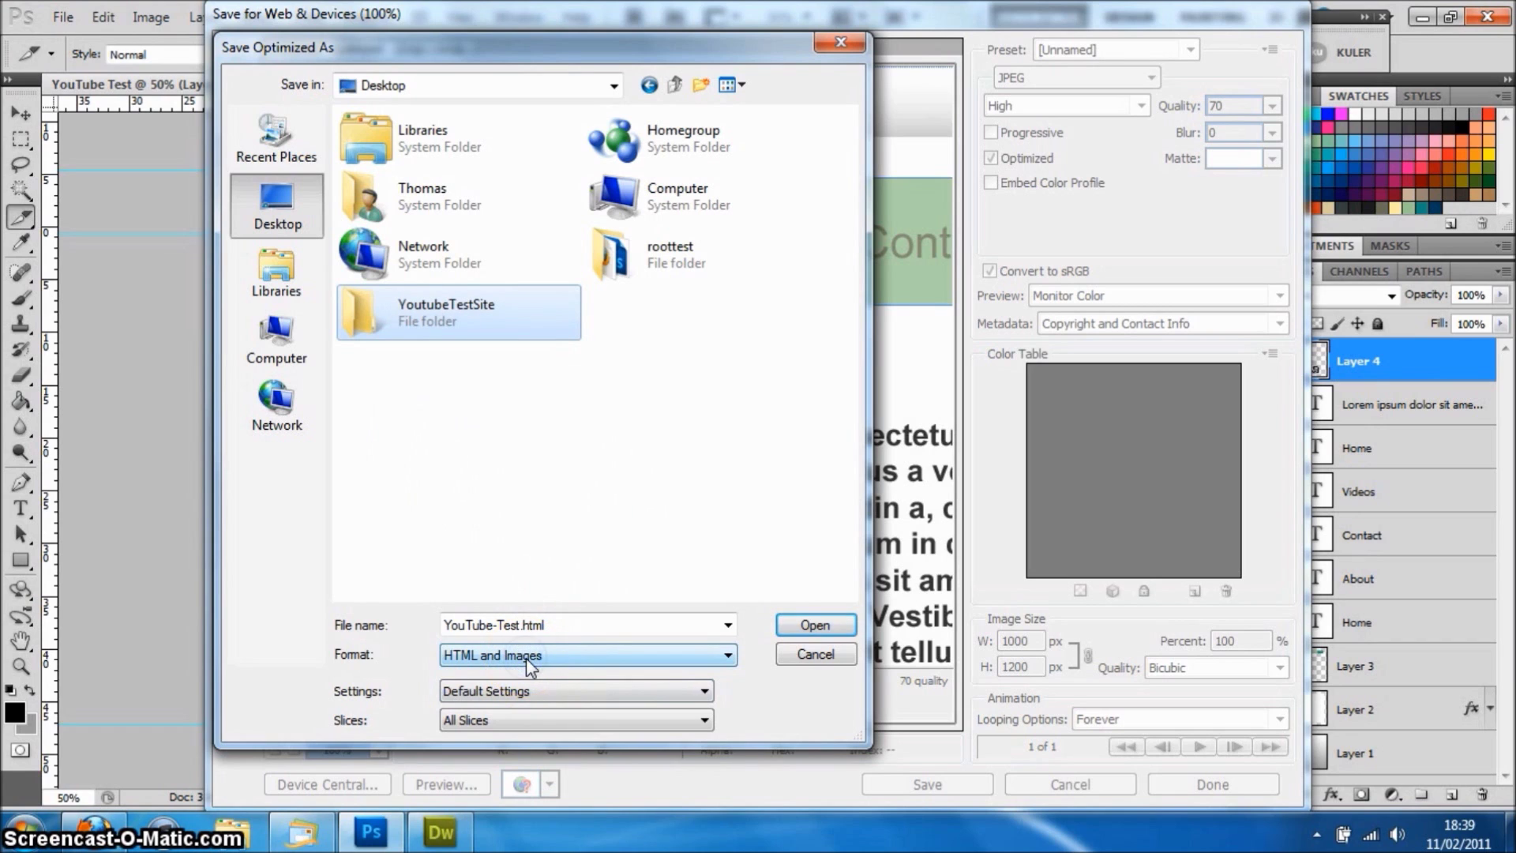
click(529, 666)
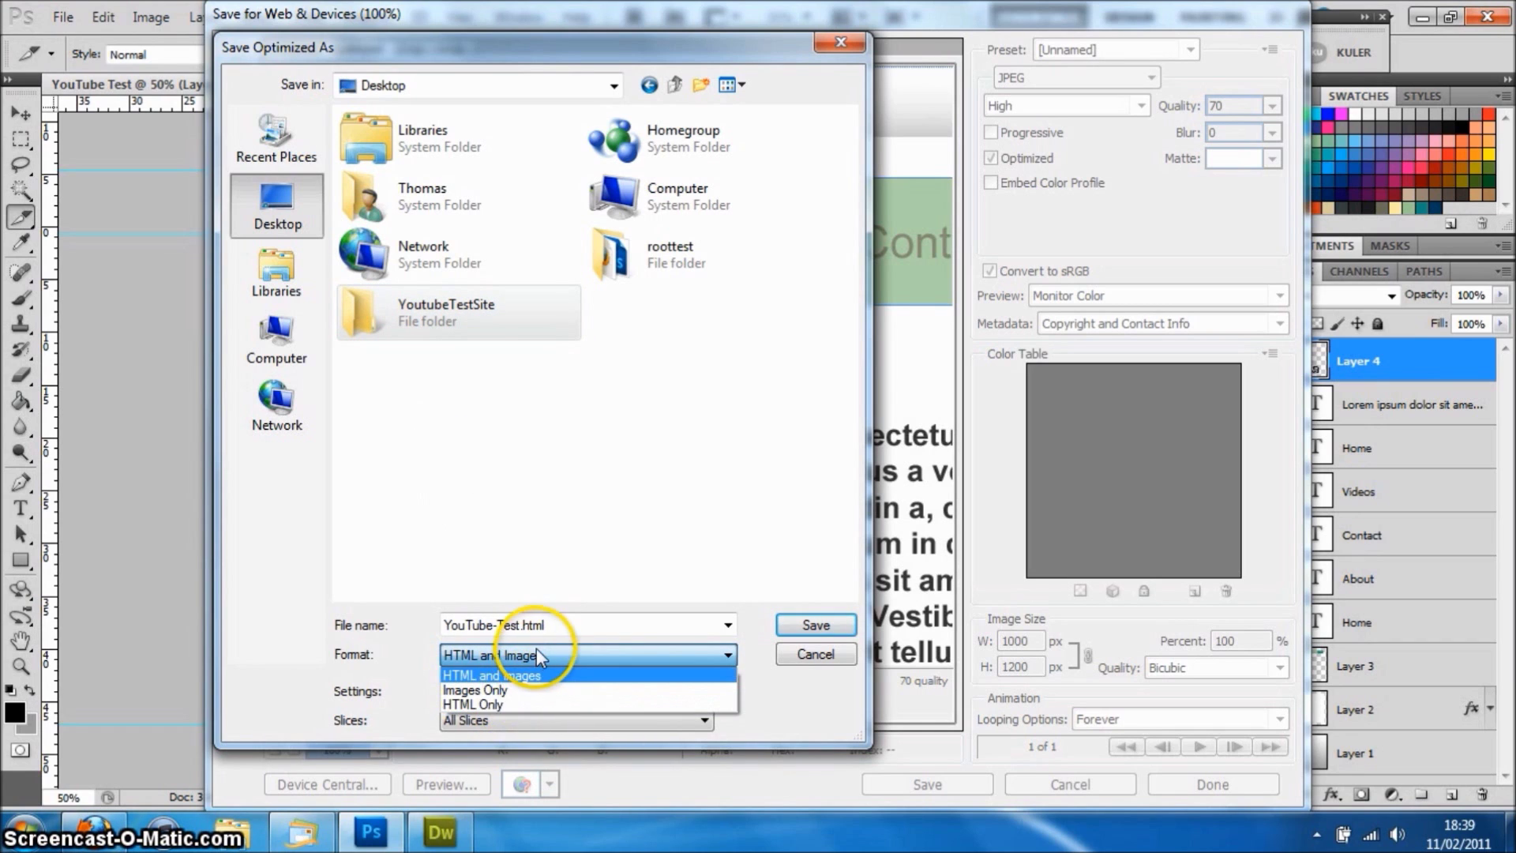
click(537, 656)
double_click(508, 312)
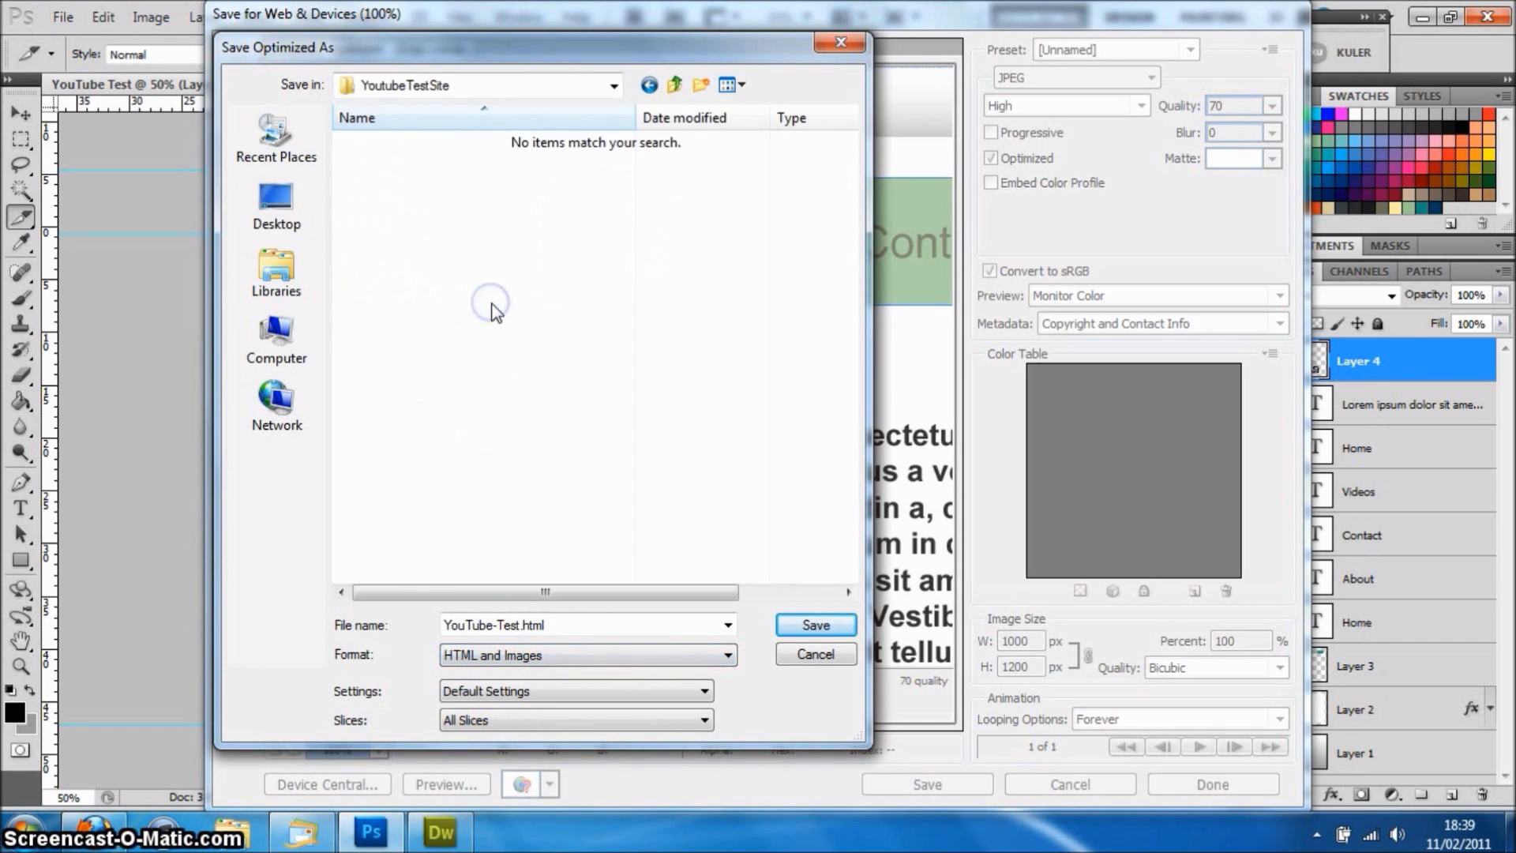
click(806, 627)
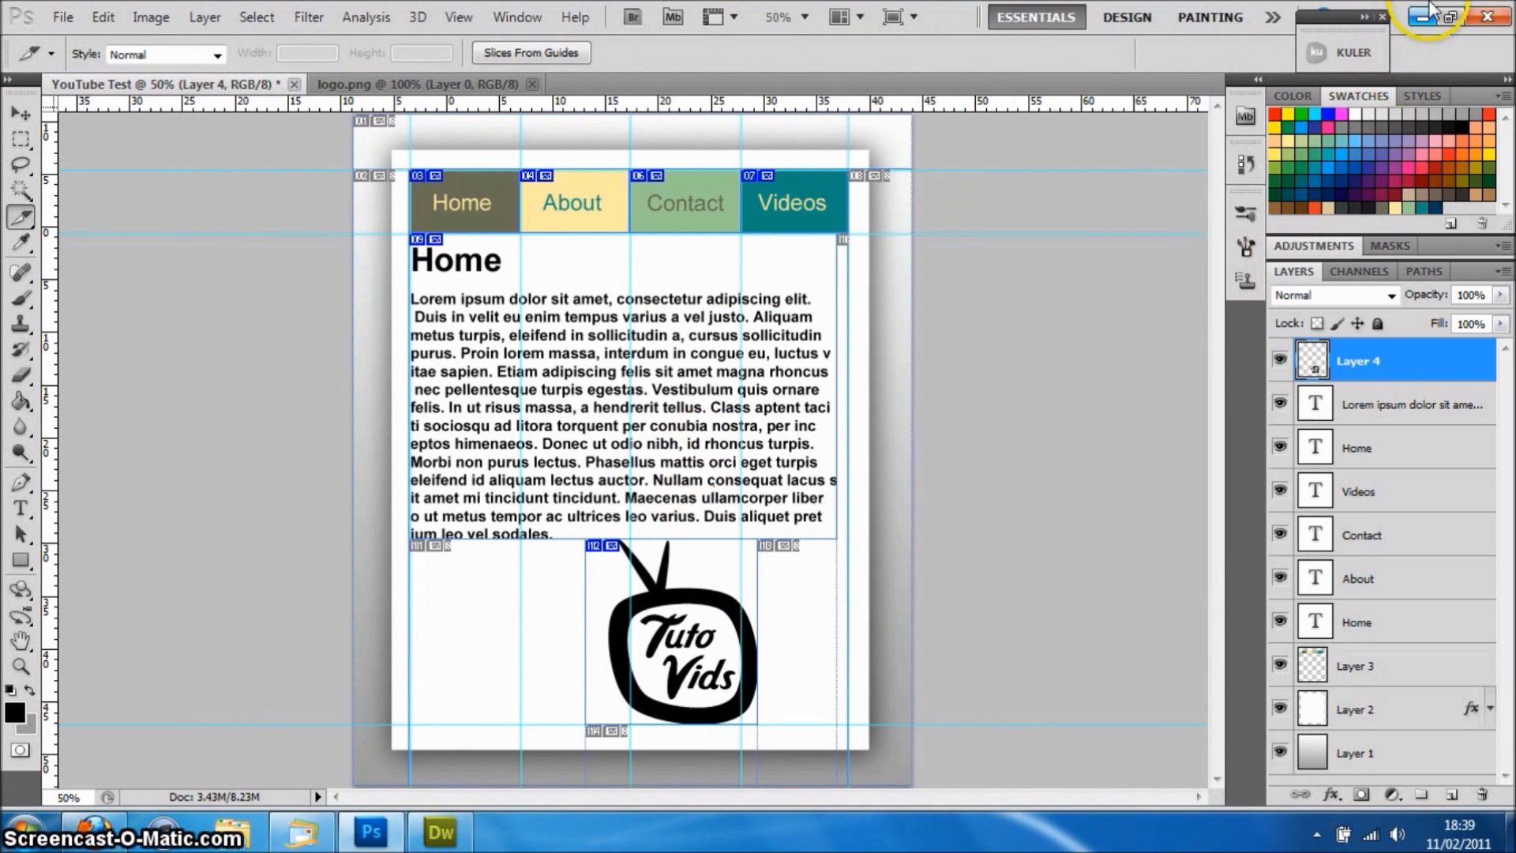
Minimize Photoshop and Firefox, open the YoutubeTestSite folder and the exported YouTube-Test page
click(1422, 17)
click(1423, 16)
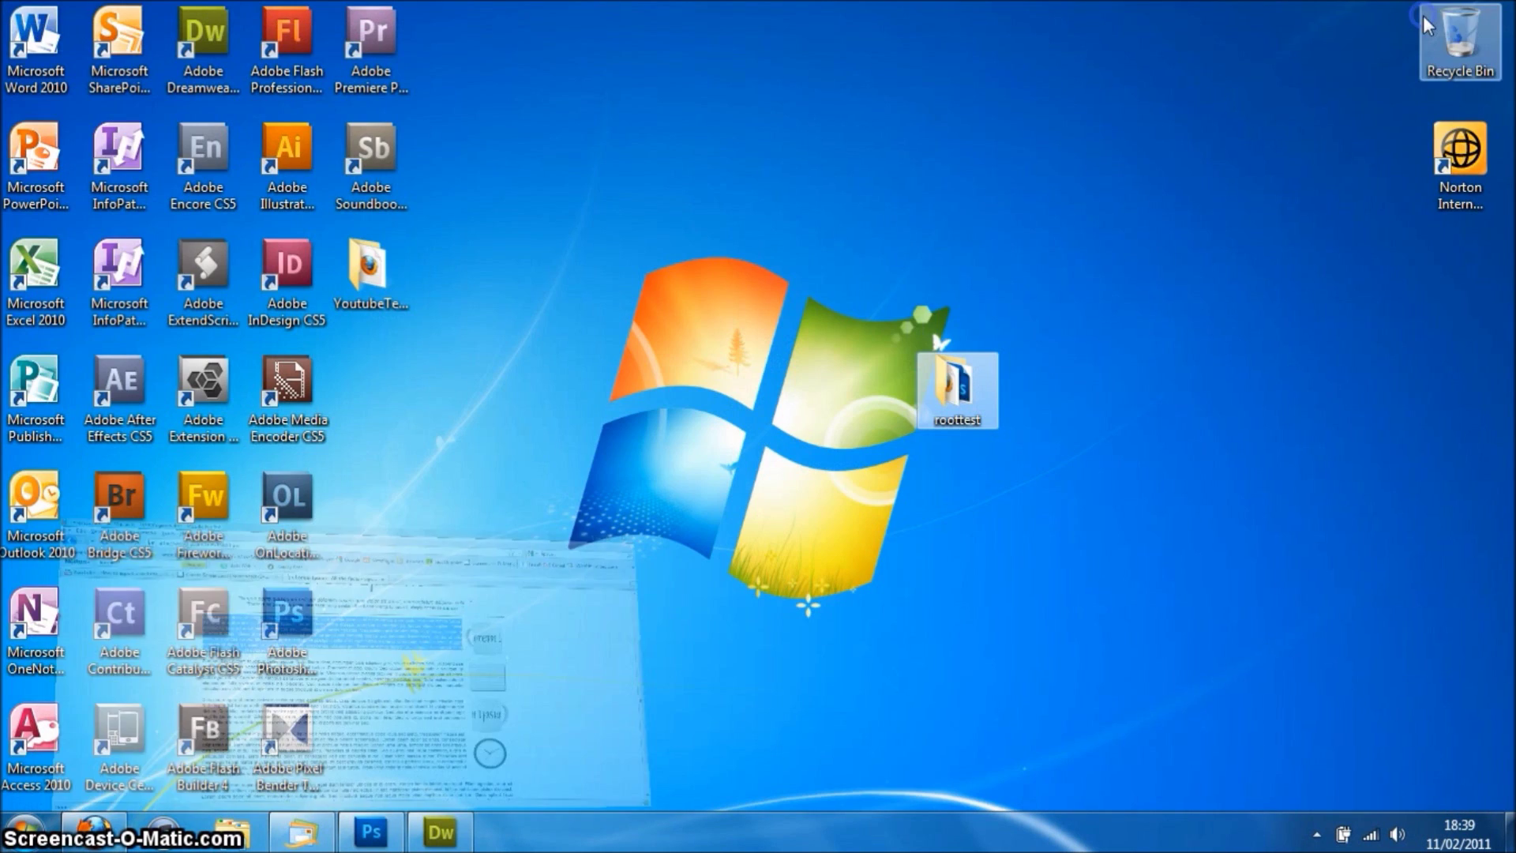
double_click(371, 269)
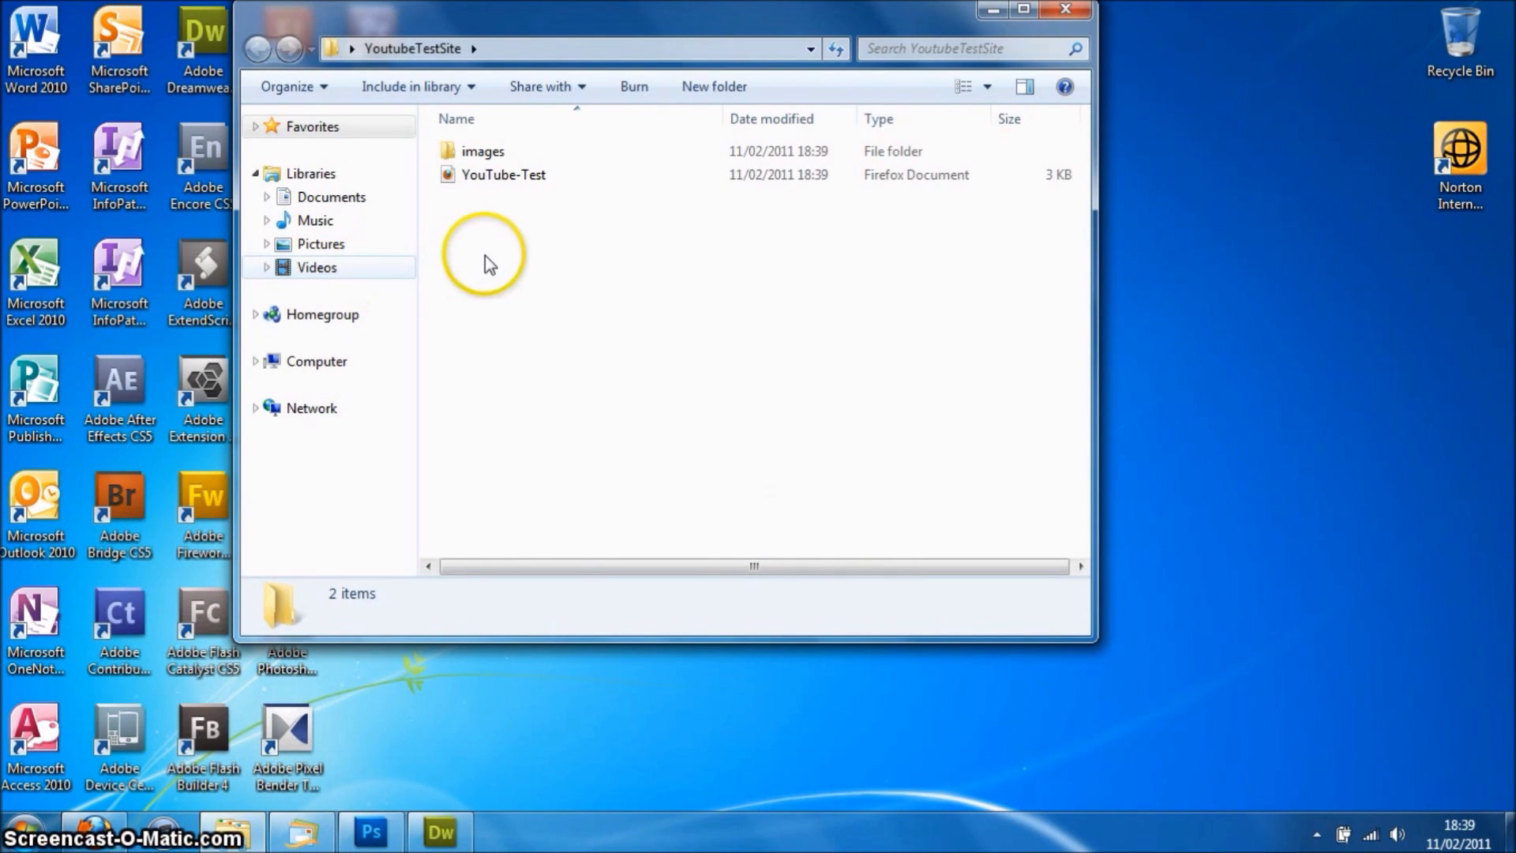
double_click(523, 183)
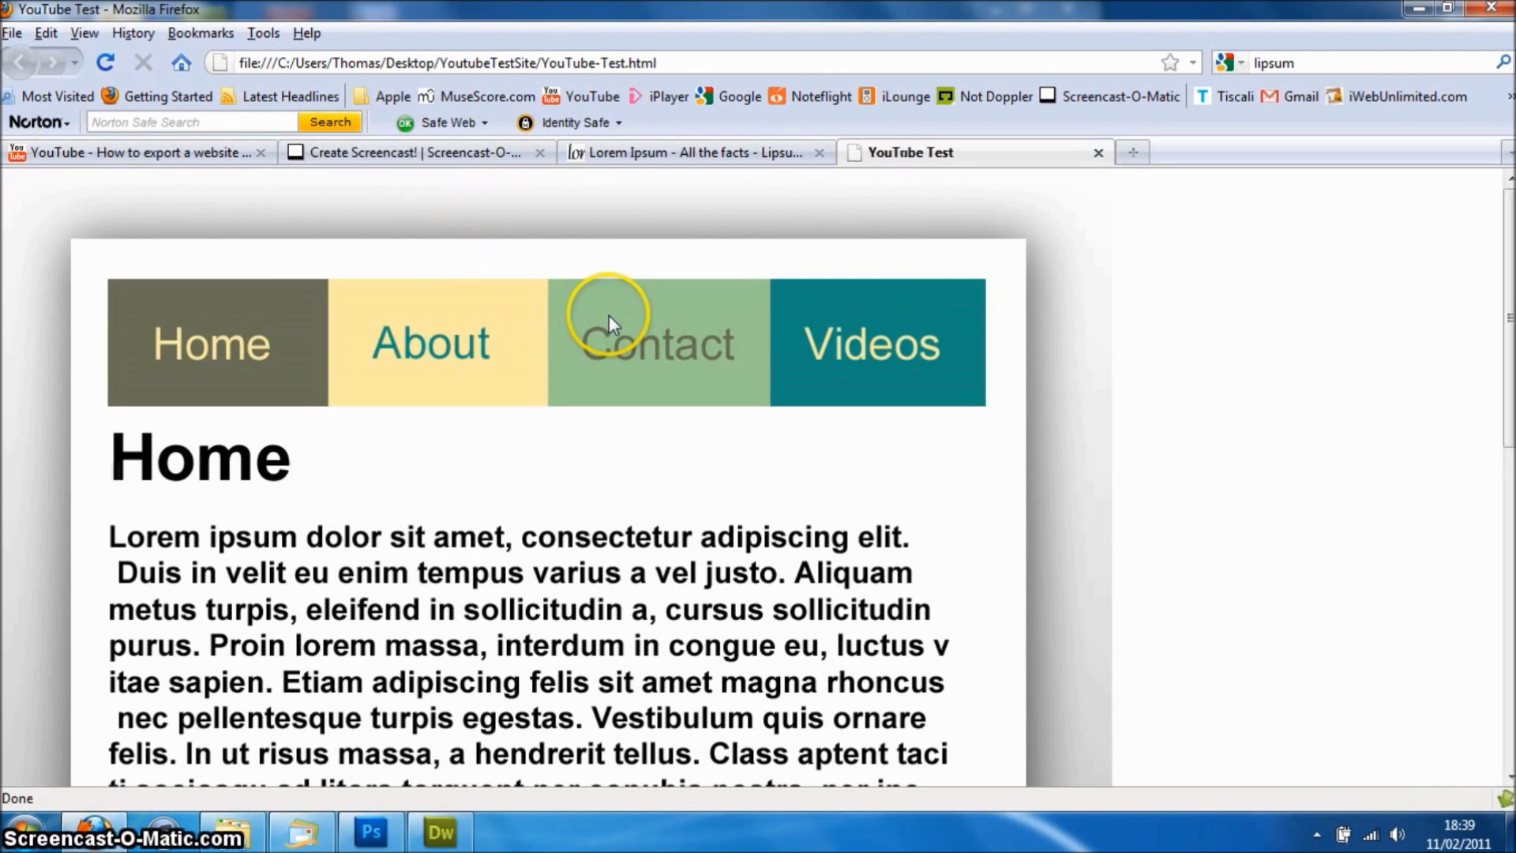
Review the exported page in Firefox, close its YouTube Test tab, and minimize Firefox
scroll(588, 387, down, 5)
scroll(572, 418, up, 5)
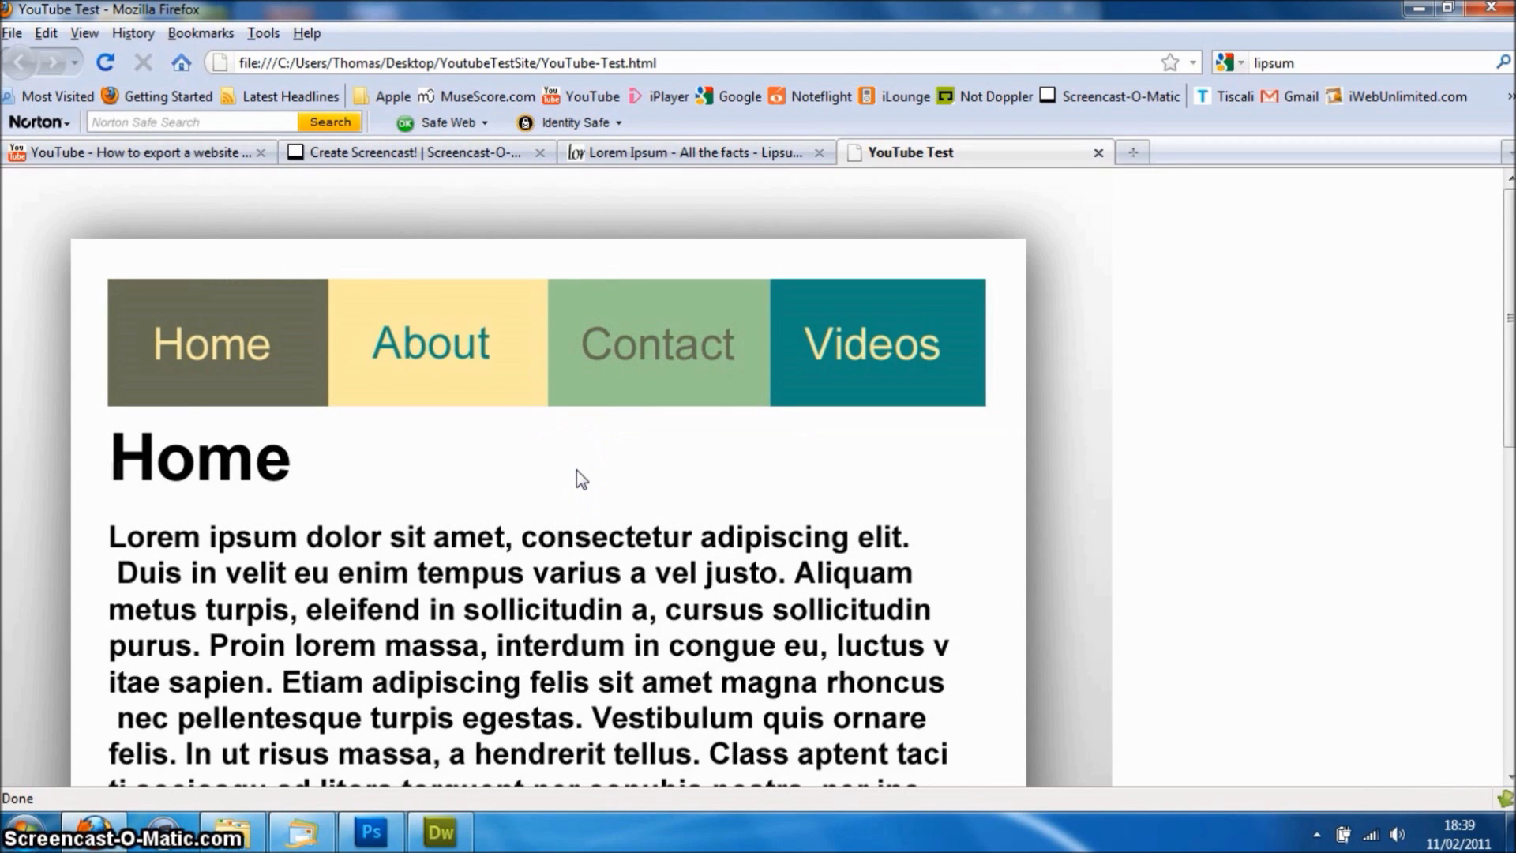
click(1019, 348)
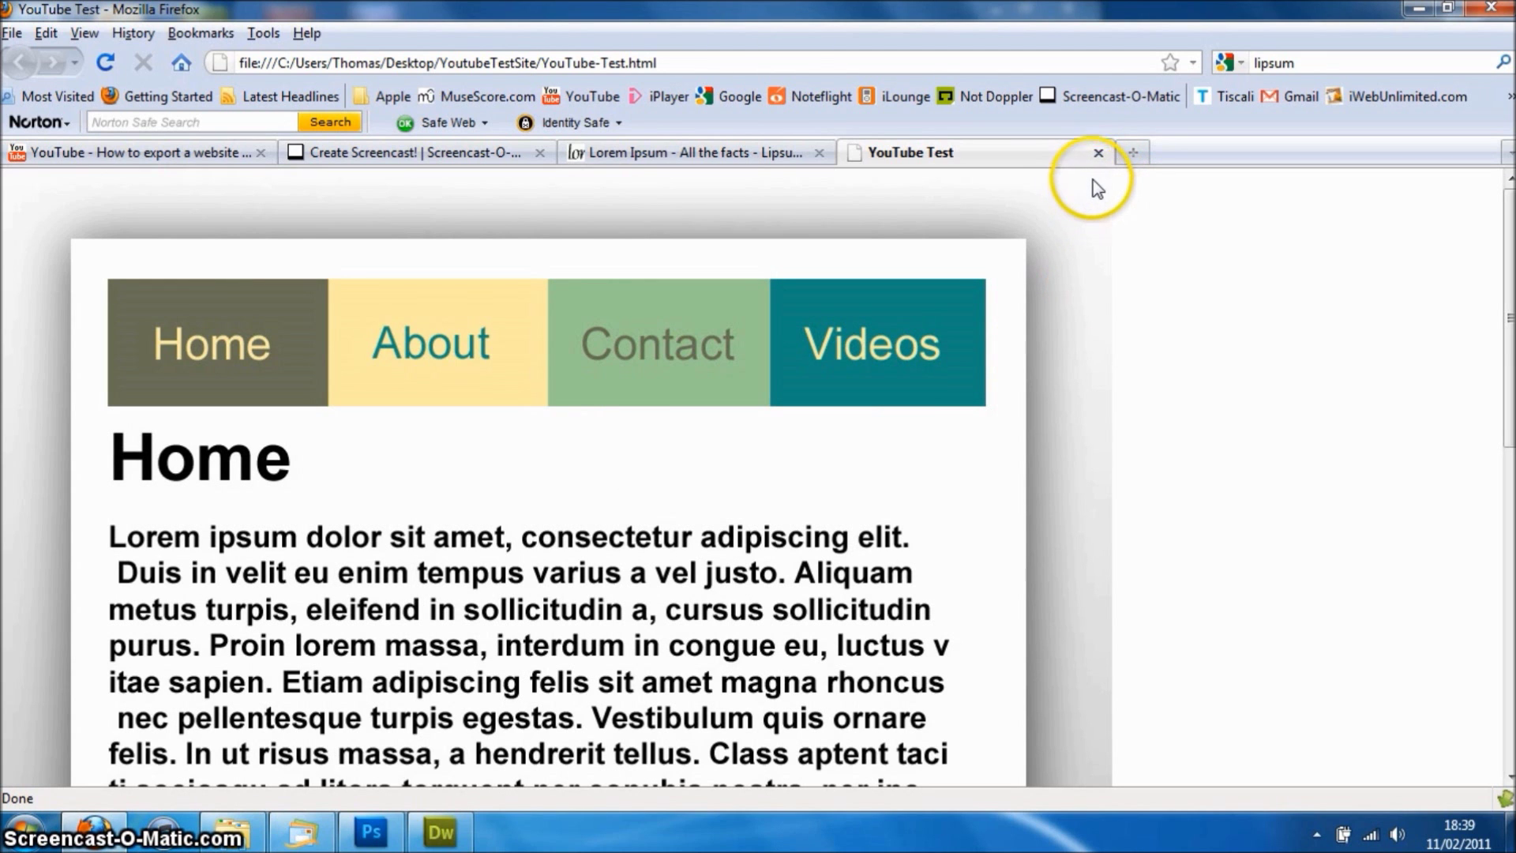
click(1098, 152)
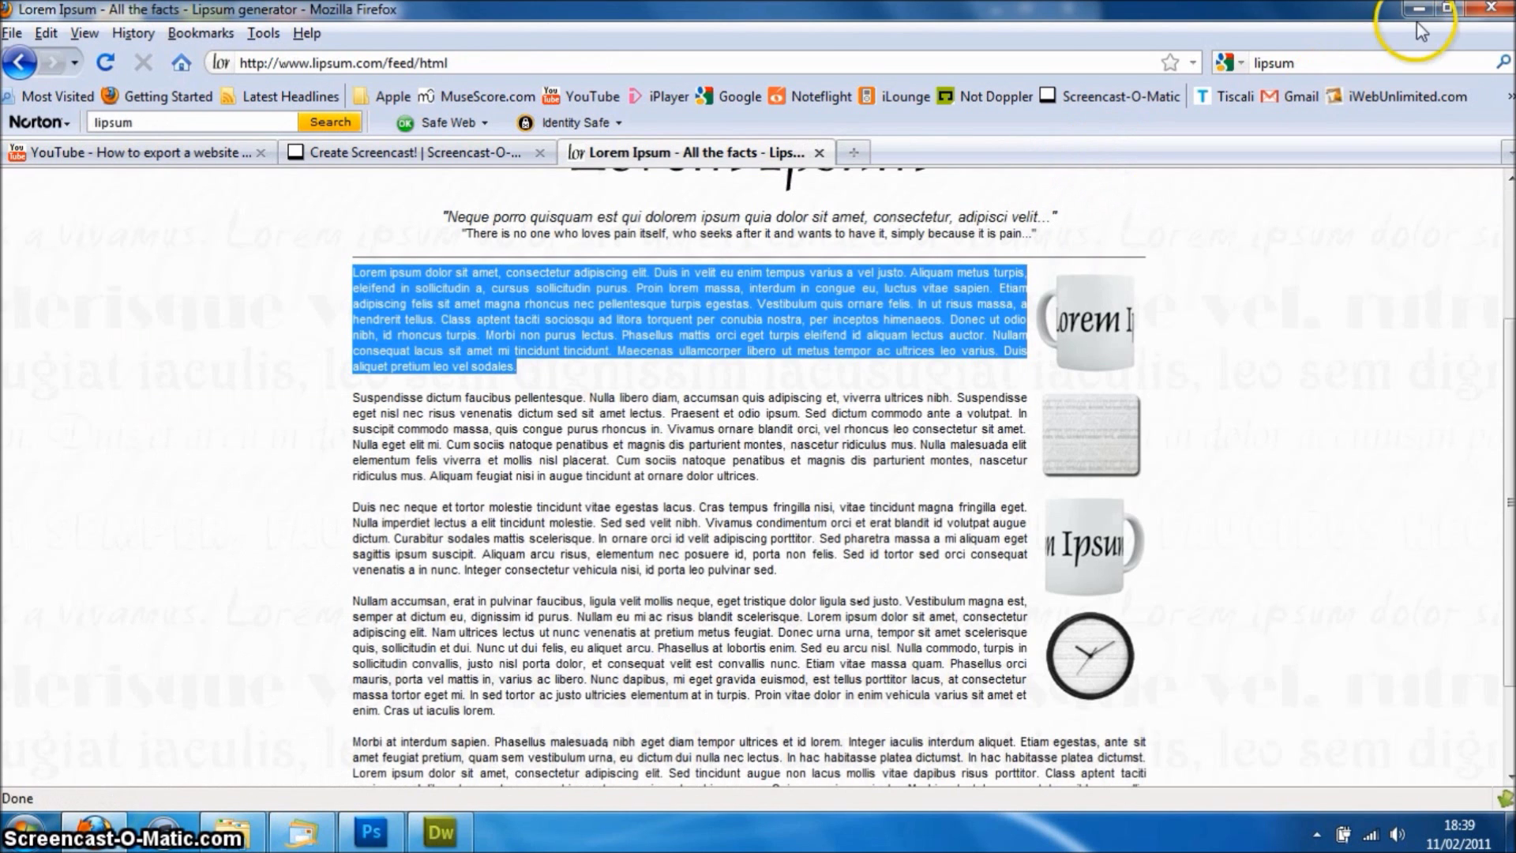
click(1419, 9)
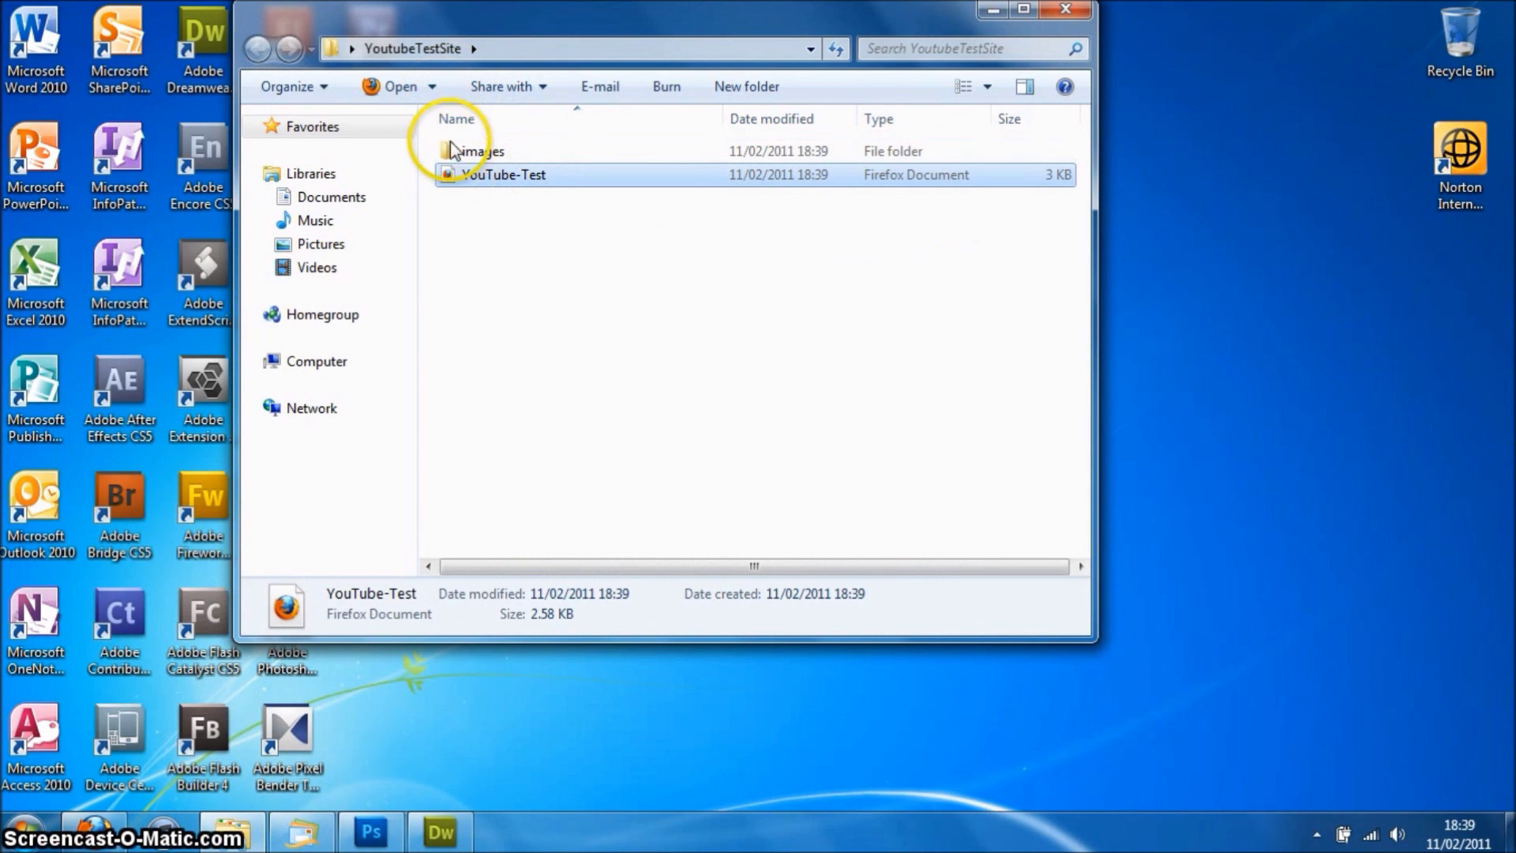
Open YouTube-Test.html in Adobe Dreamweaver CS5 from Explorer's Open menu and bring Dreamweaver forward
click(436, 88)
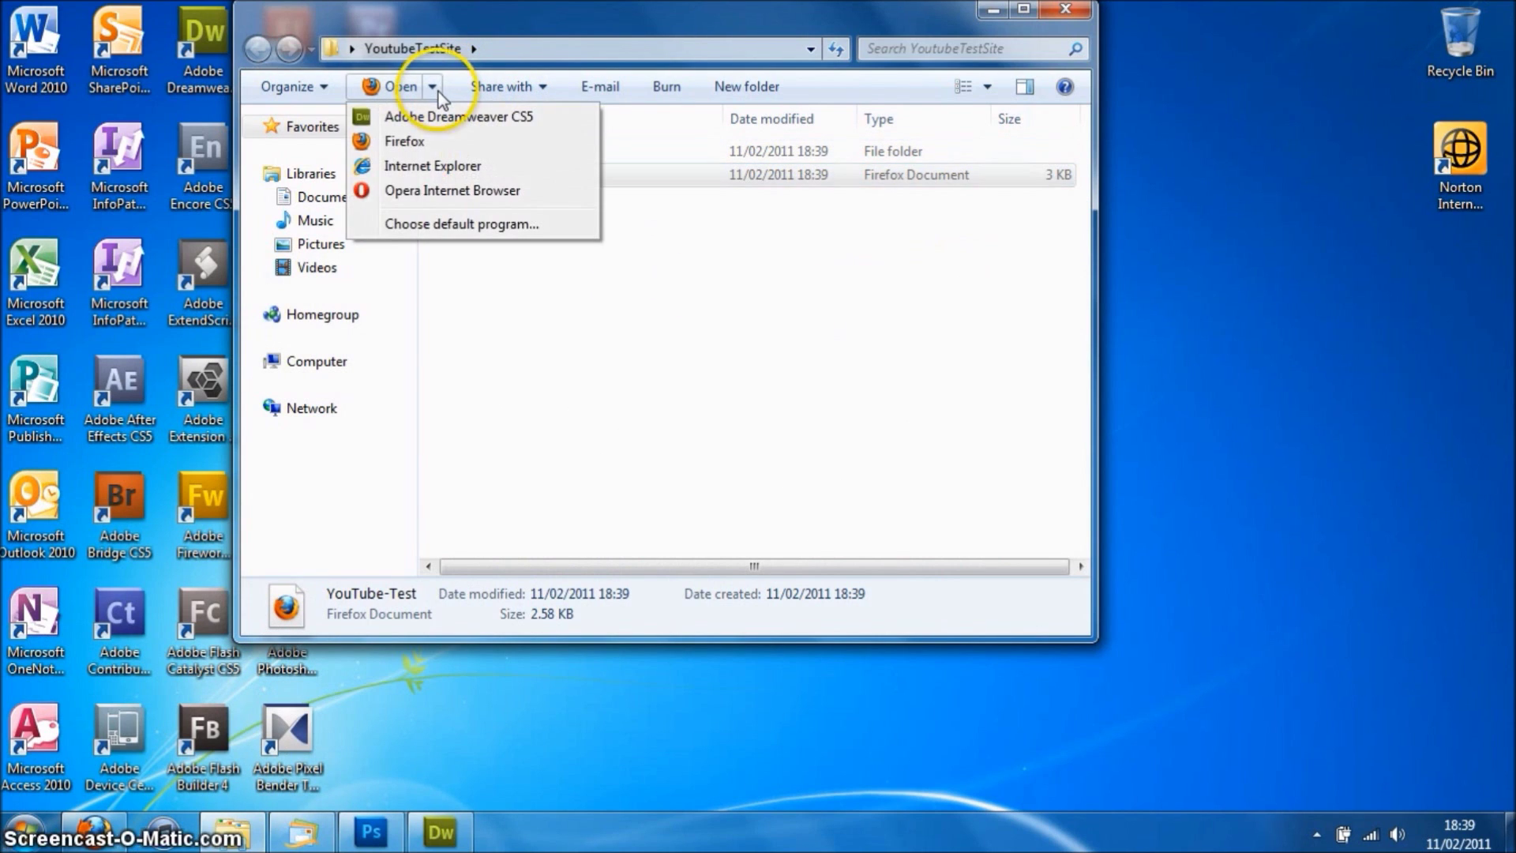
click(459, 119)
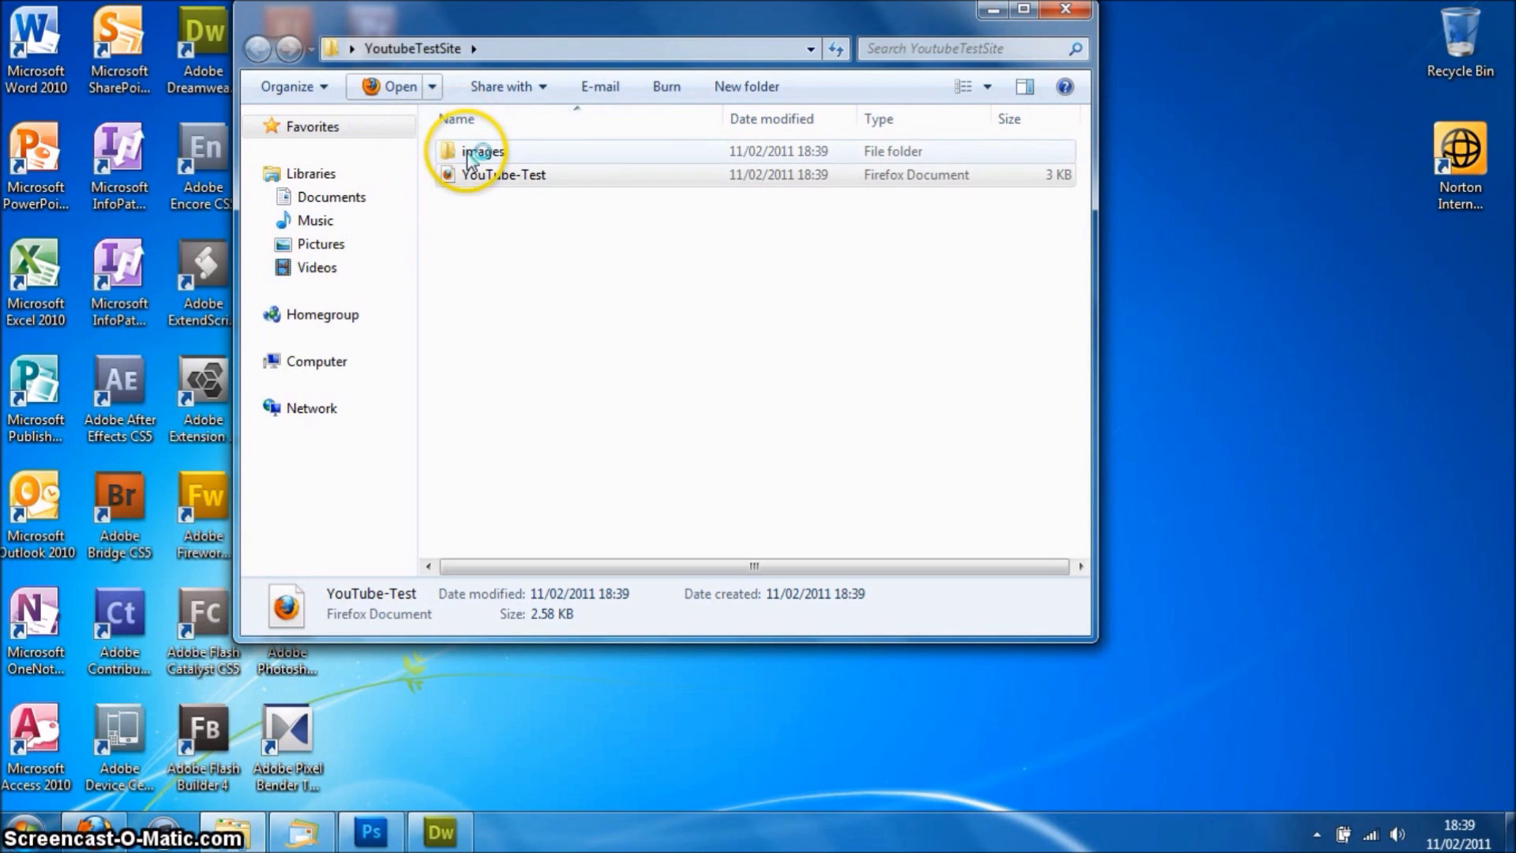
mouse_move(441, 830)
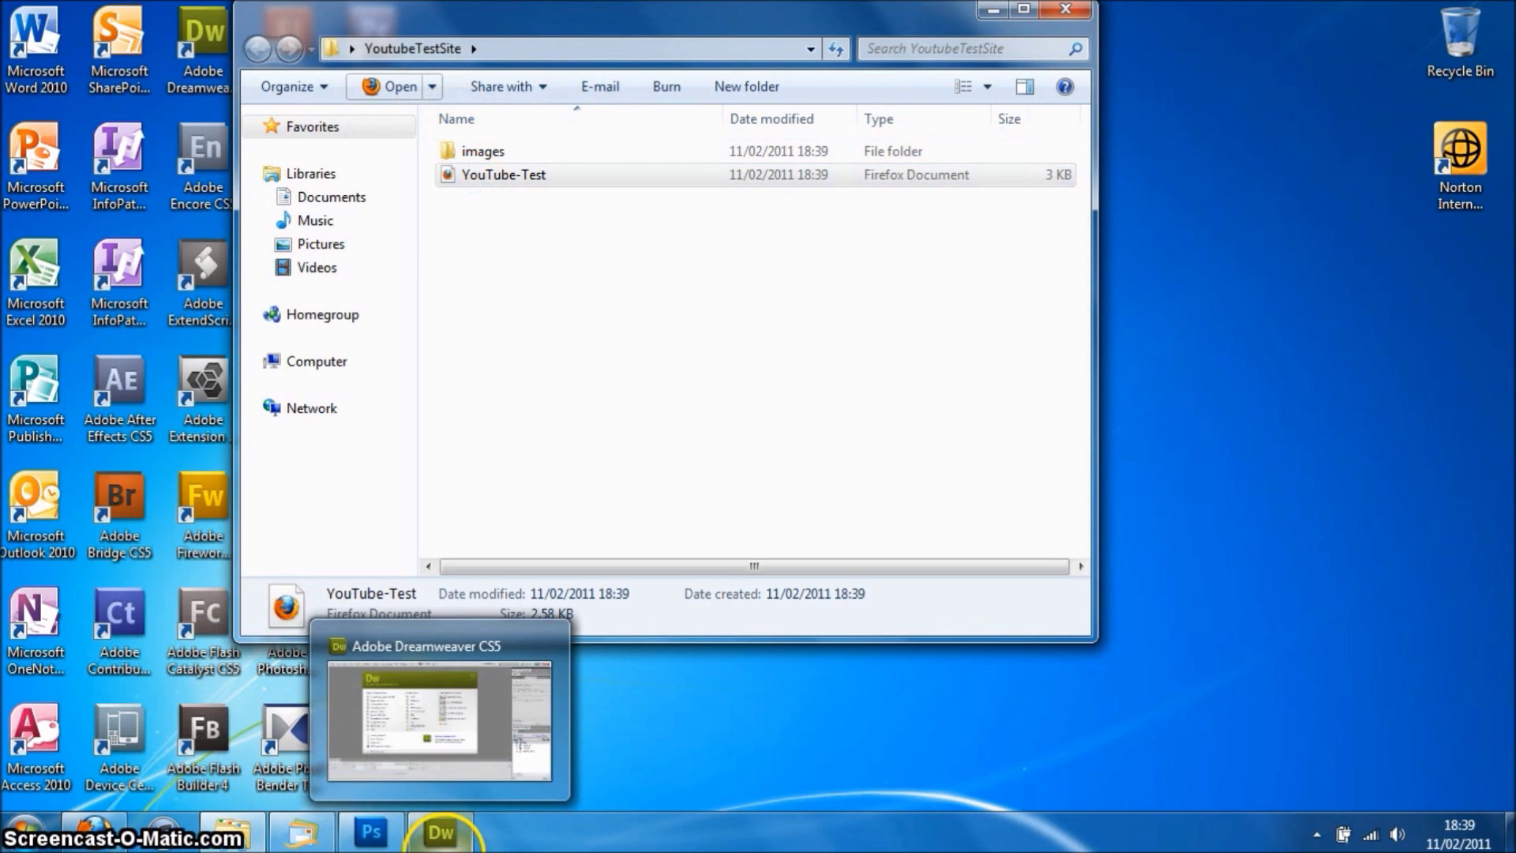
click(466, 731)
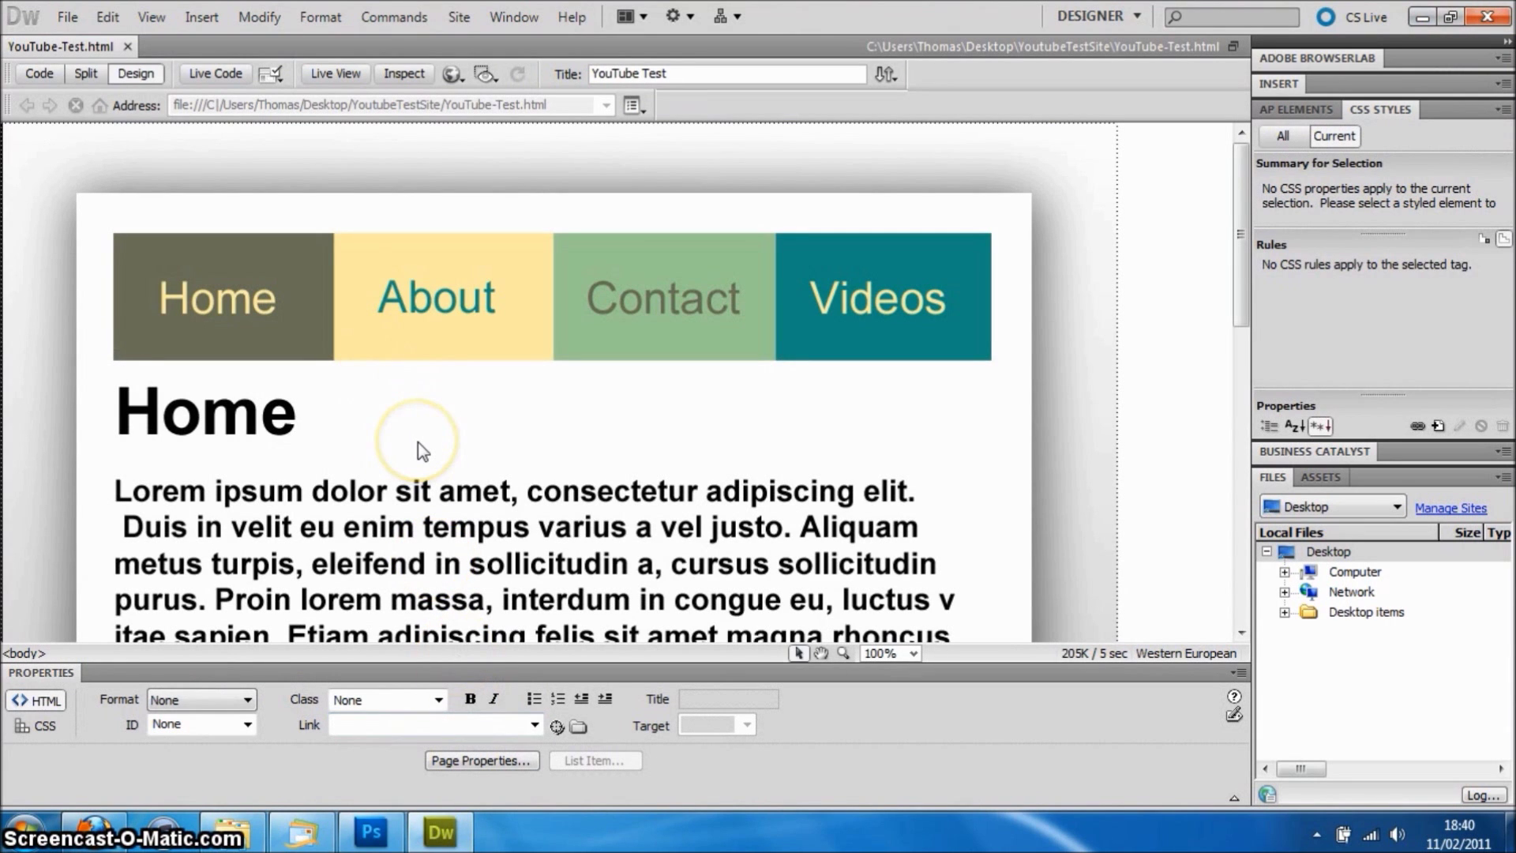
click(315, 338)
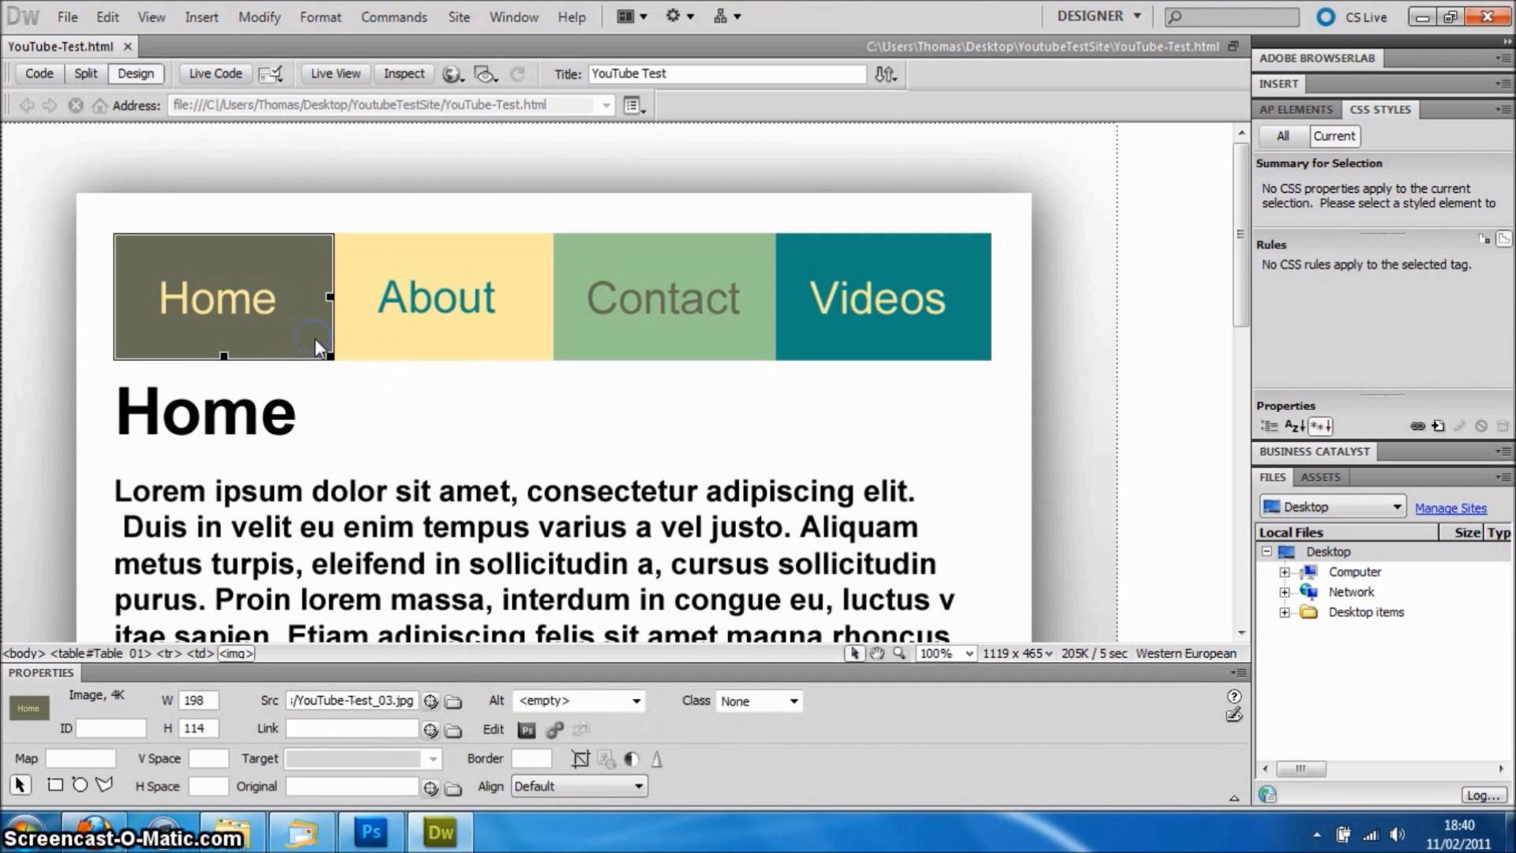
click(514, 325)
click(666, 328)
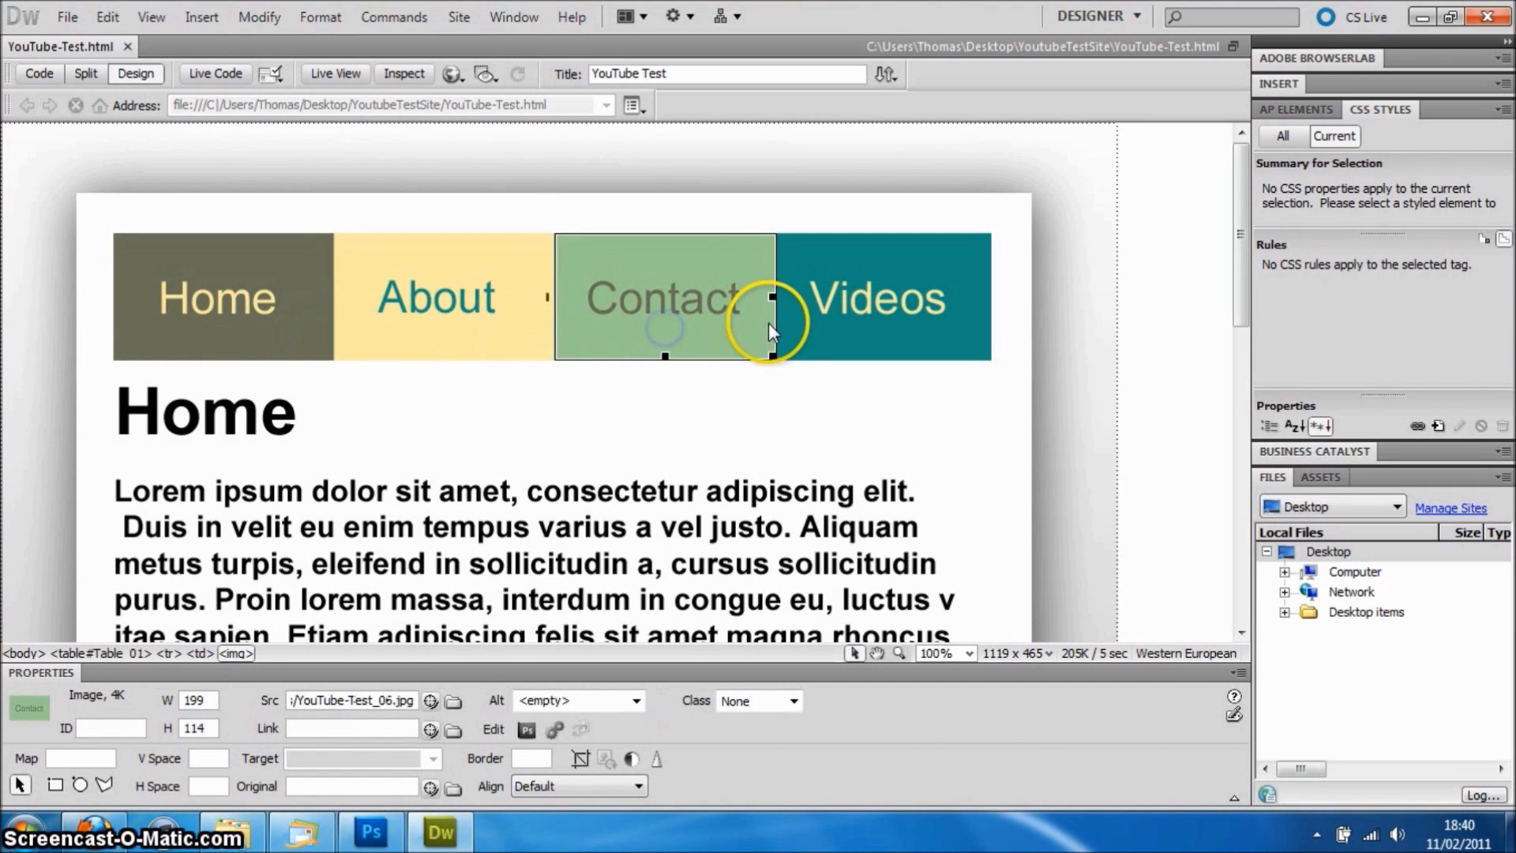
click(798, 324)
click(634, 326)
click(484, 406)
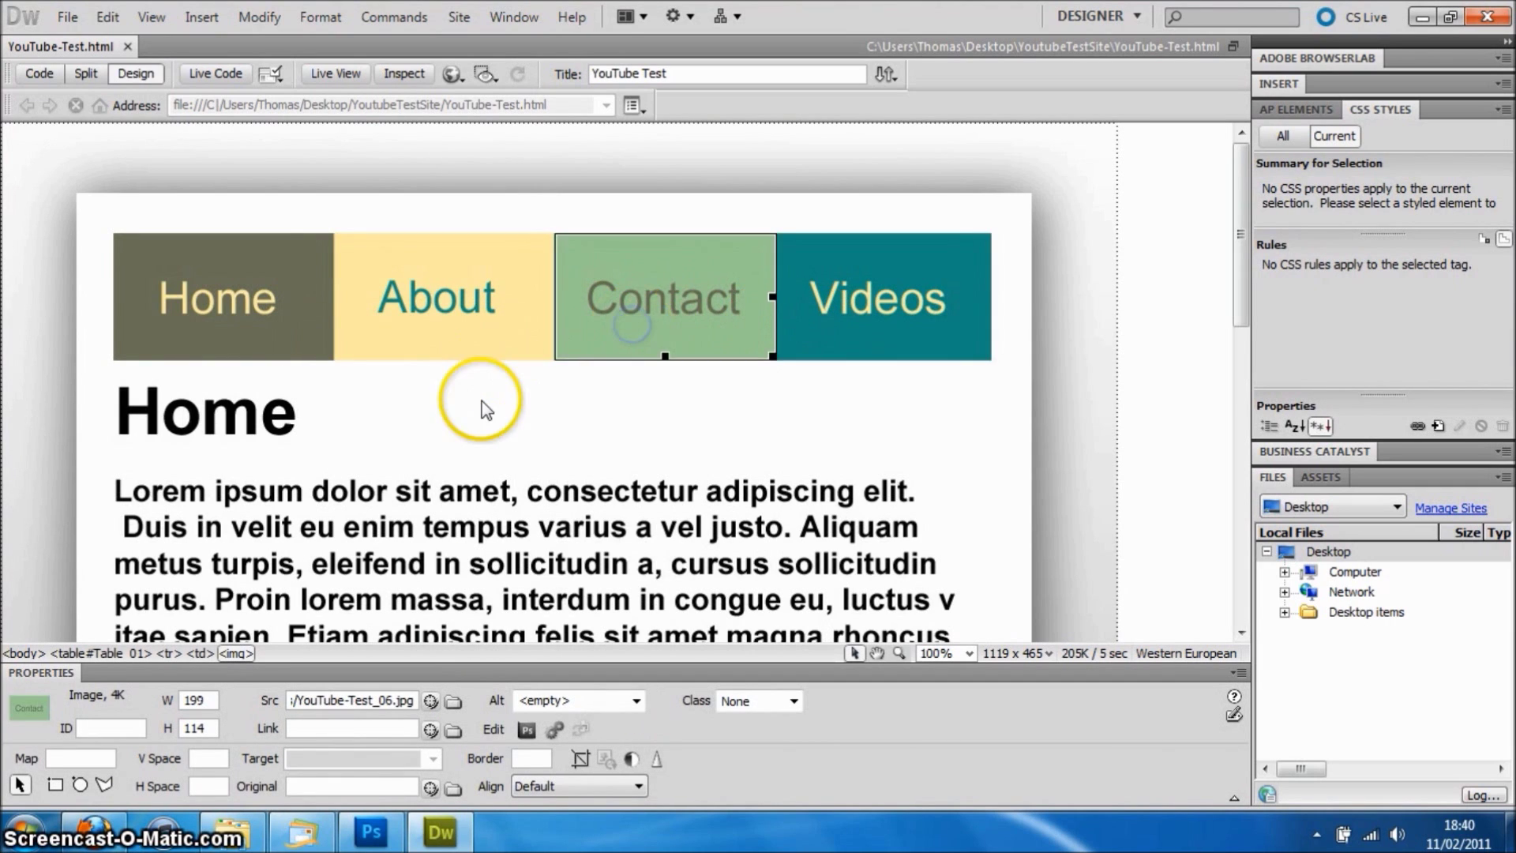
scroll(484, 406, down, 6)
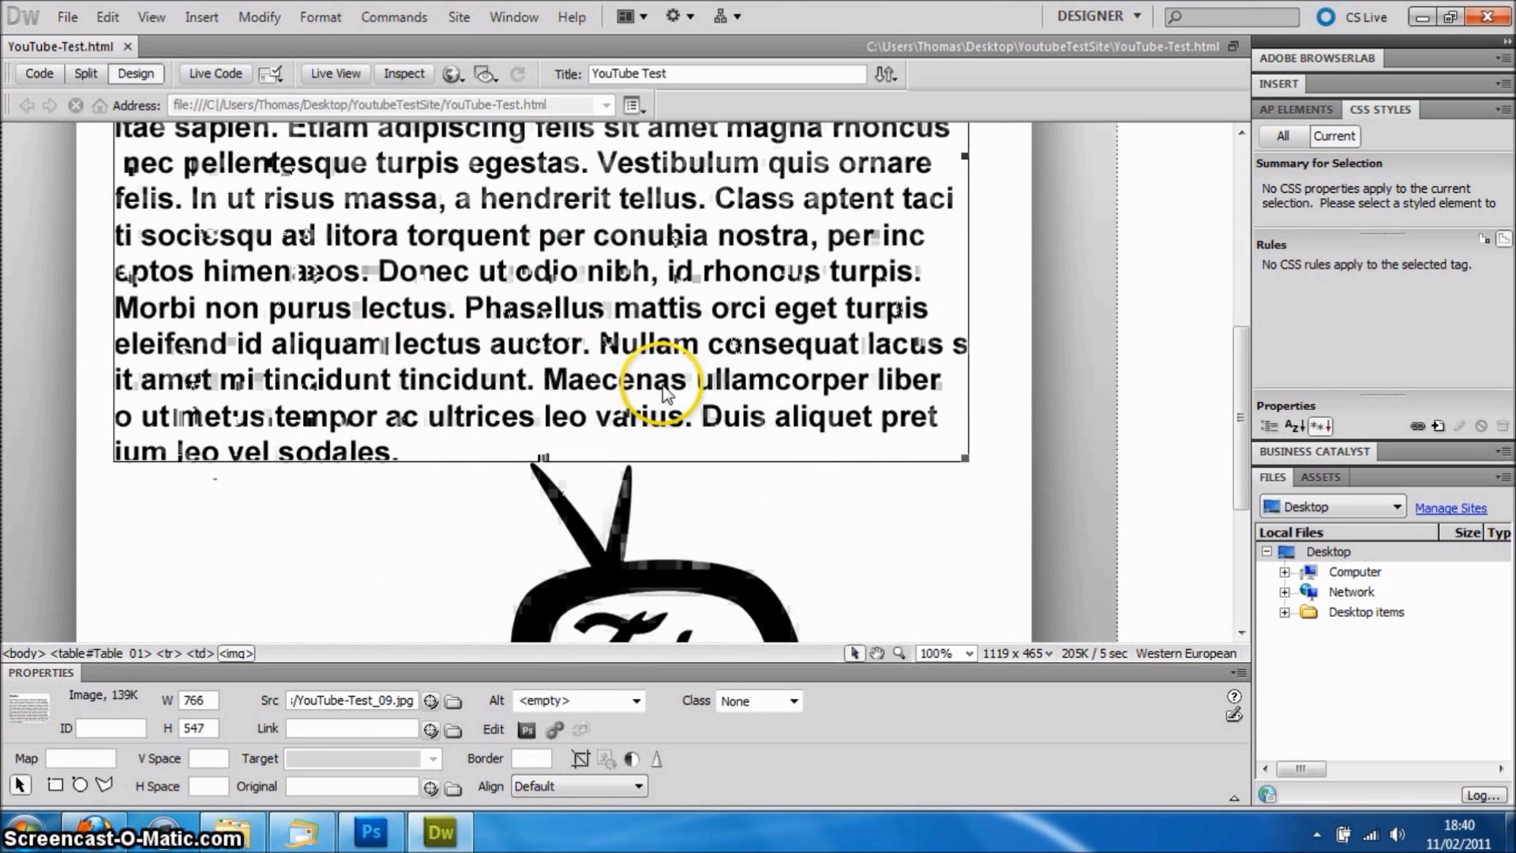
click(1097, 371)
scroll(1144, 470, up, 7)
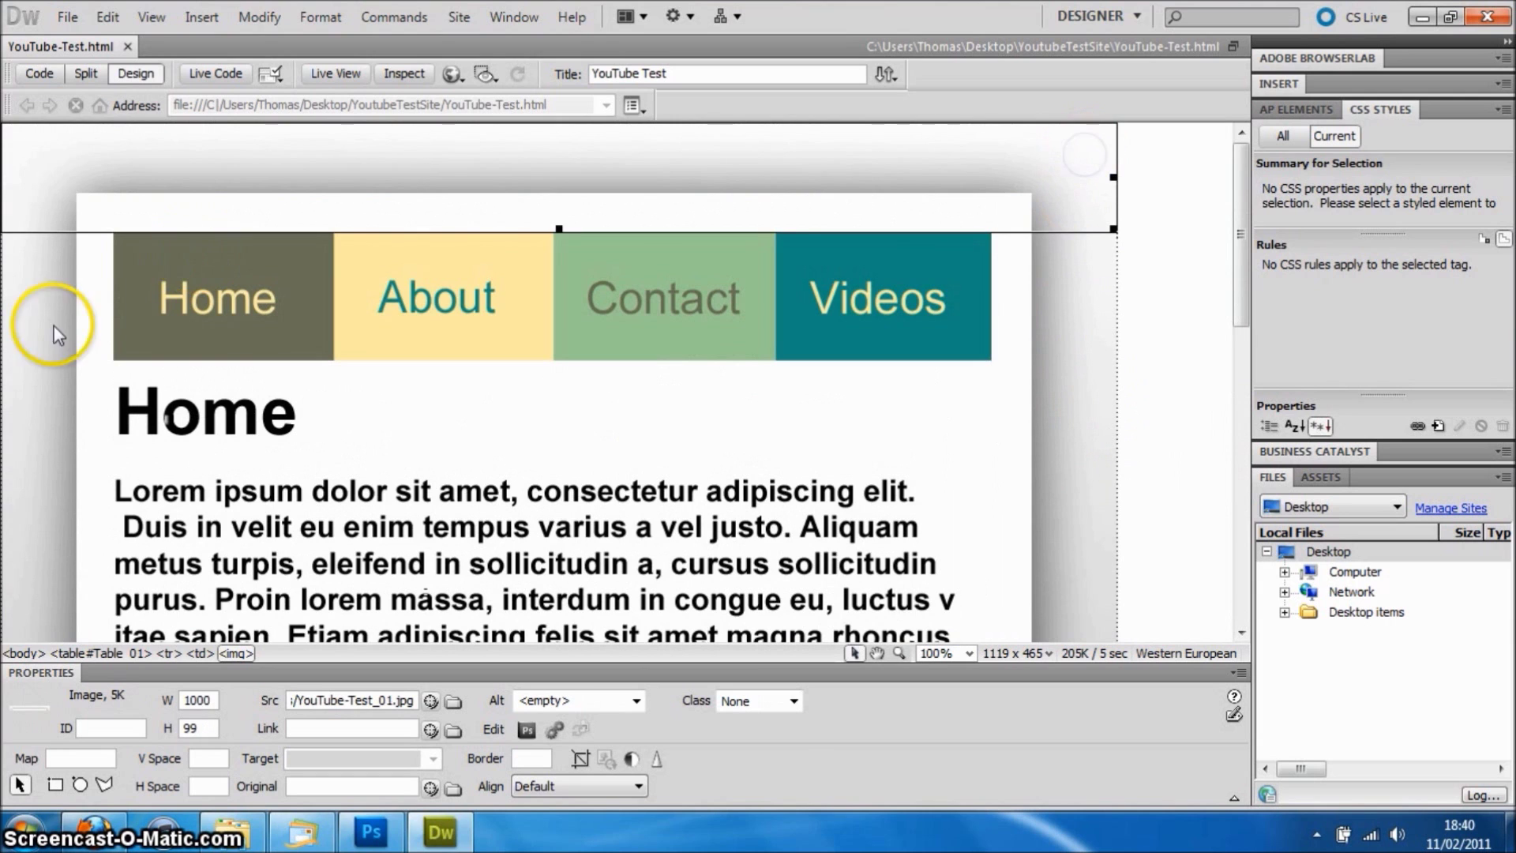
click(17, 361)
scroll(19, 366, down, 5)
scroll(31, 370, down, 4)
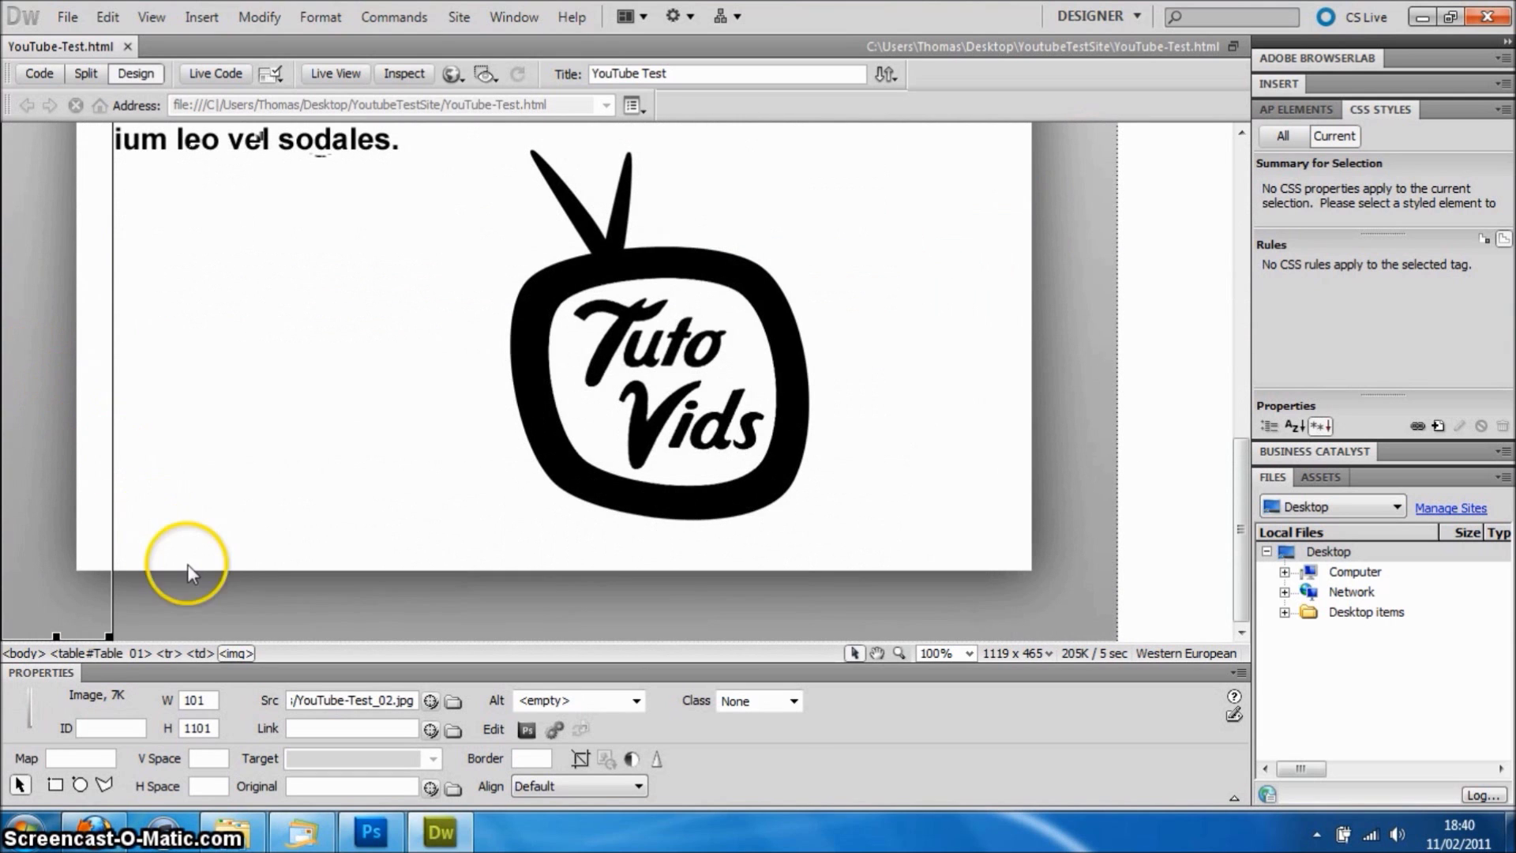
click(220, 594)
scroll(218, 599, up, 4)
scroll(218, 598, down, 3)
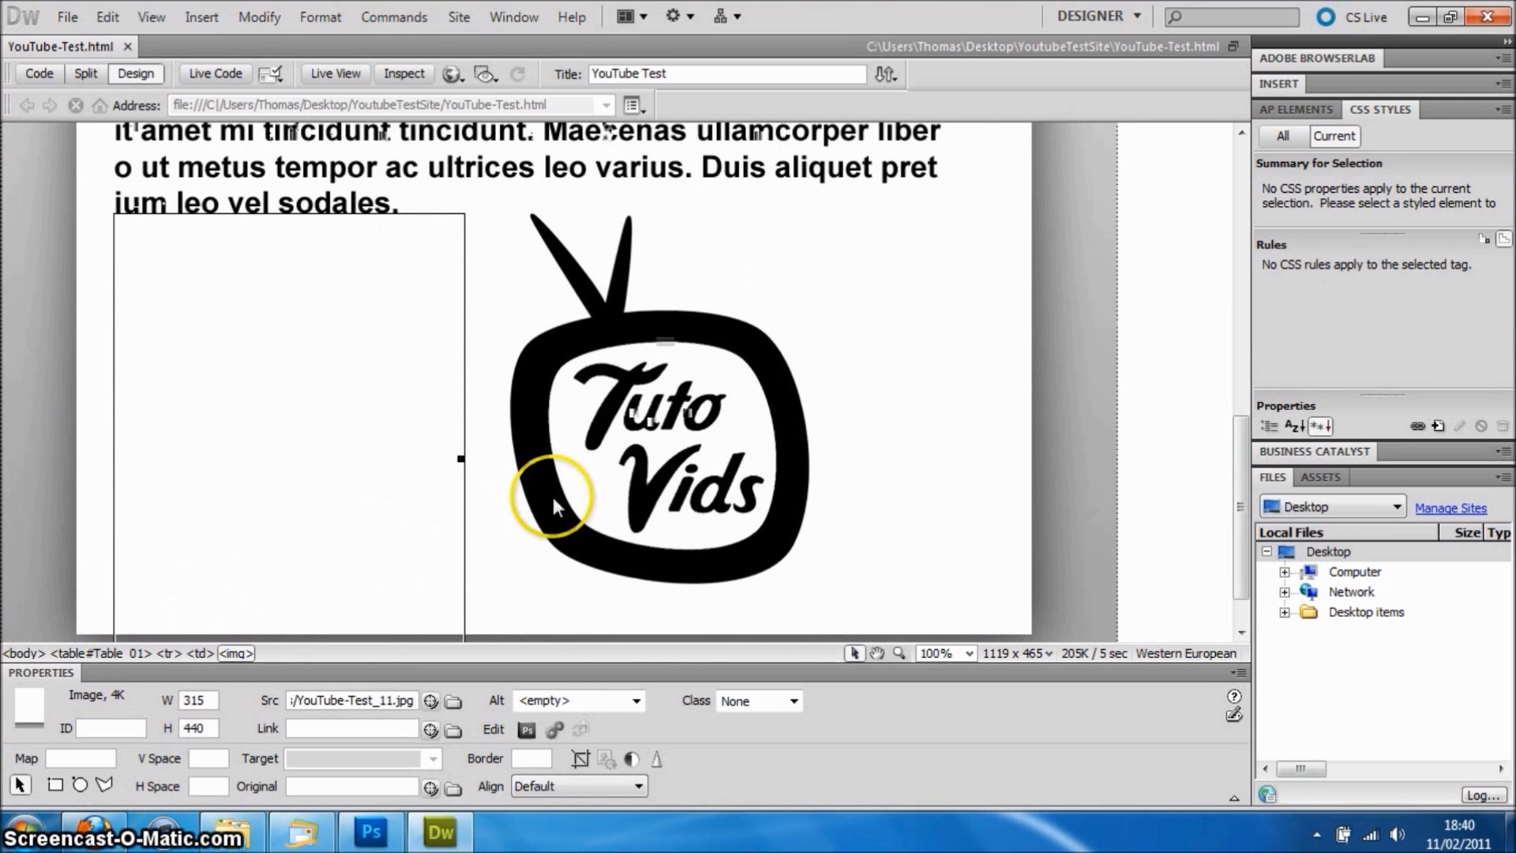
click(1004, 451)
click(930, 471)
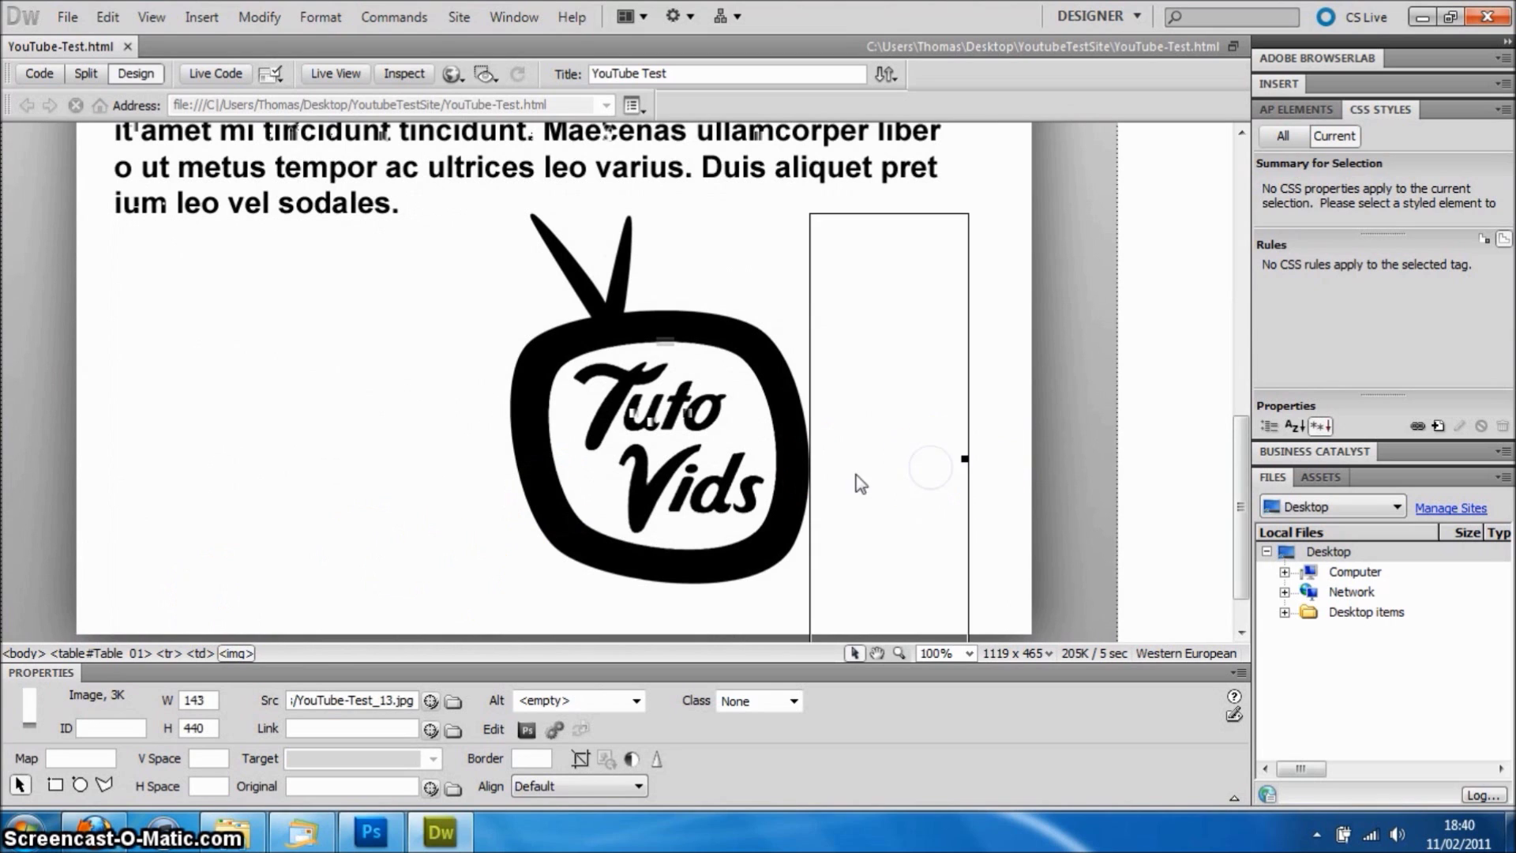
click(689, 474)
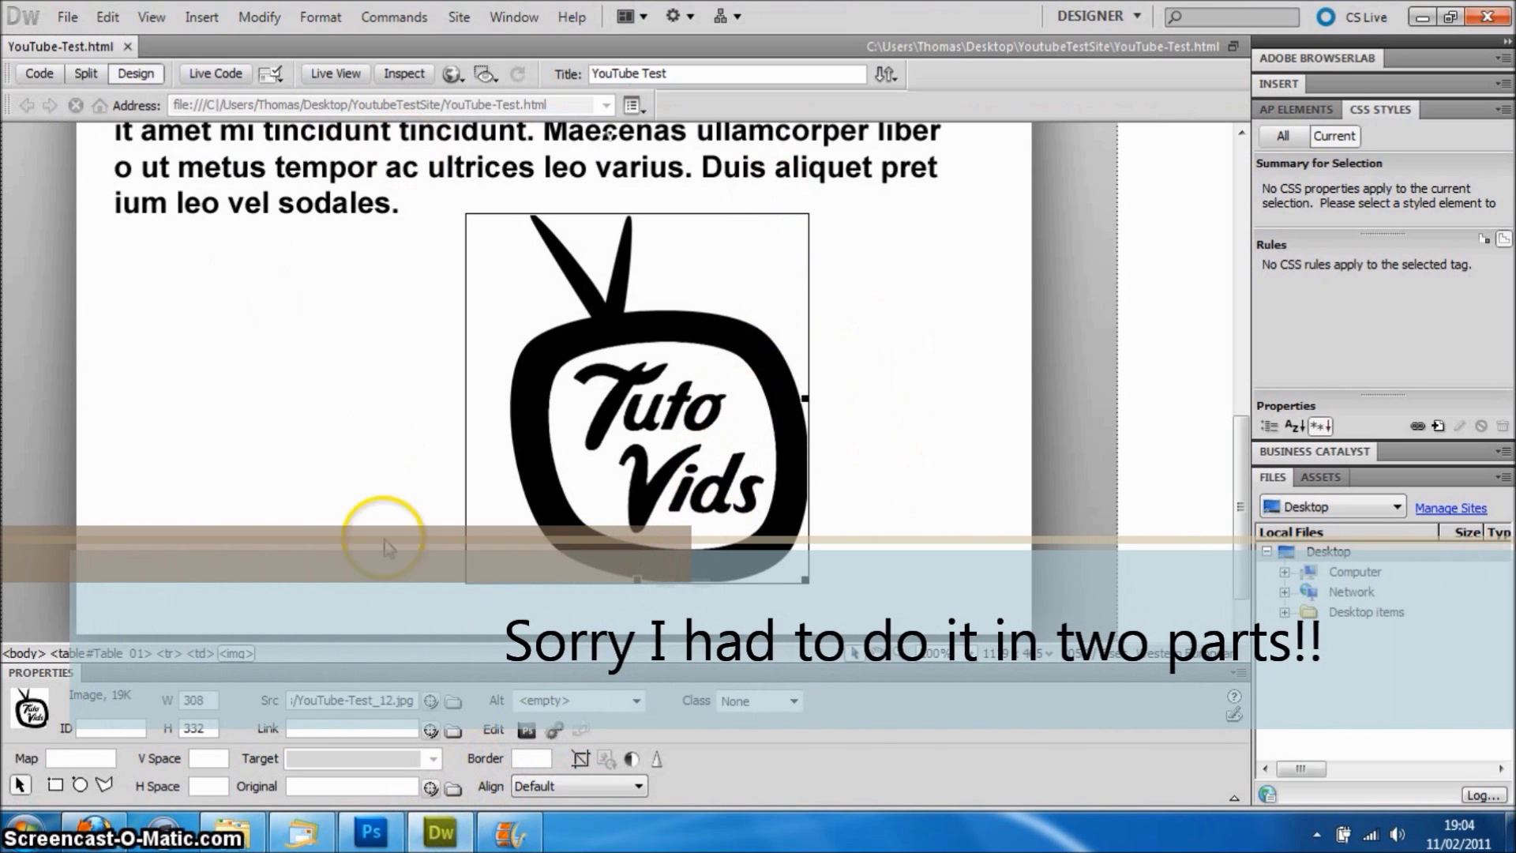
scroll(649, 453, up, 10)
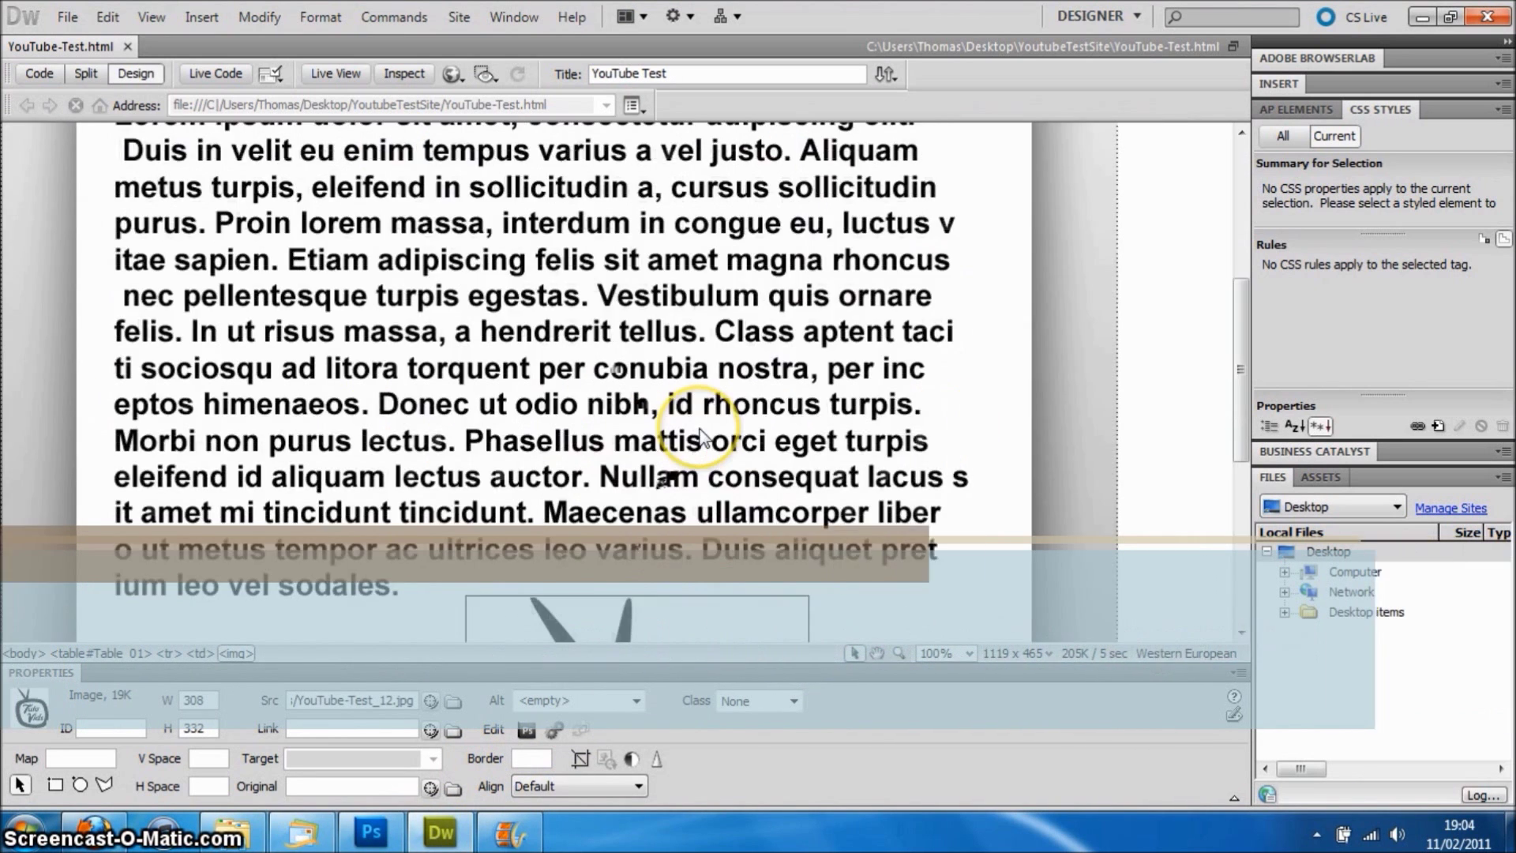
click(236, 264)
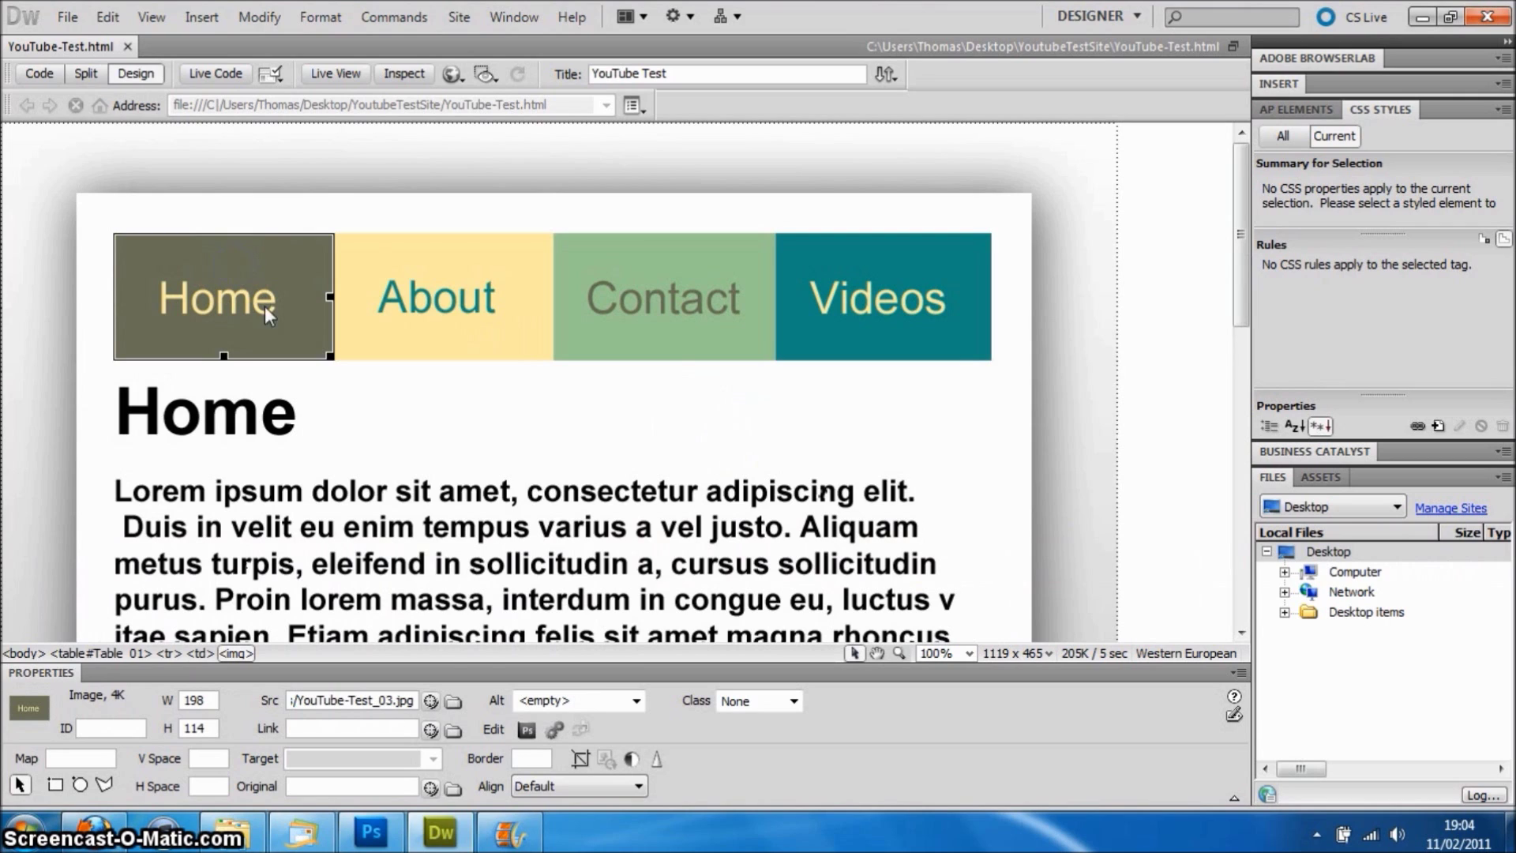
click(338, 730)
text(http://www.apple)
text(.com)
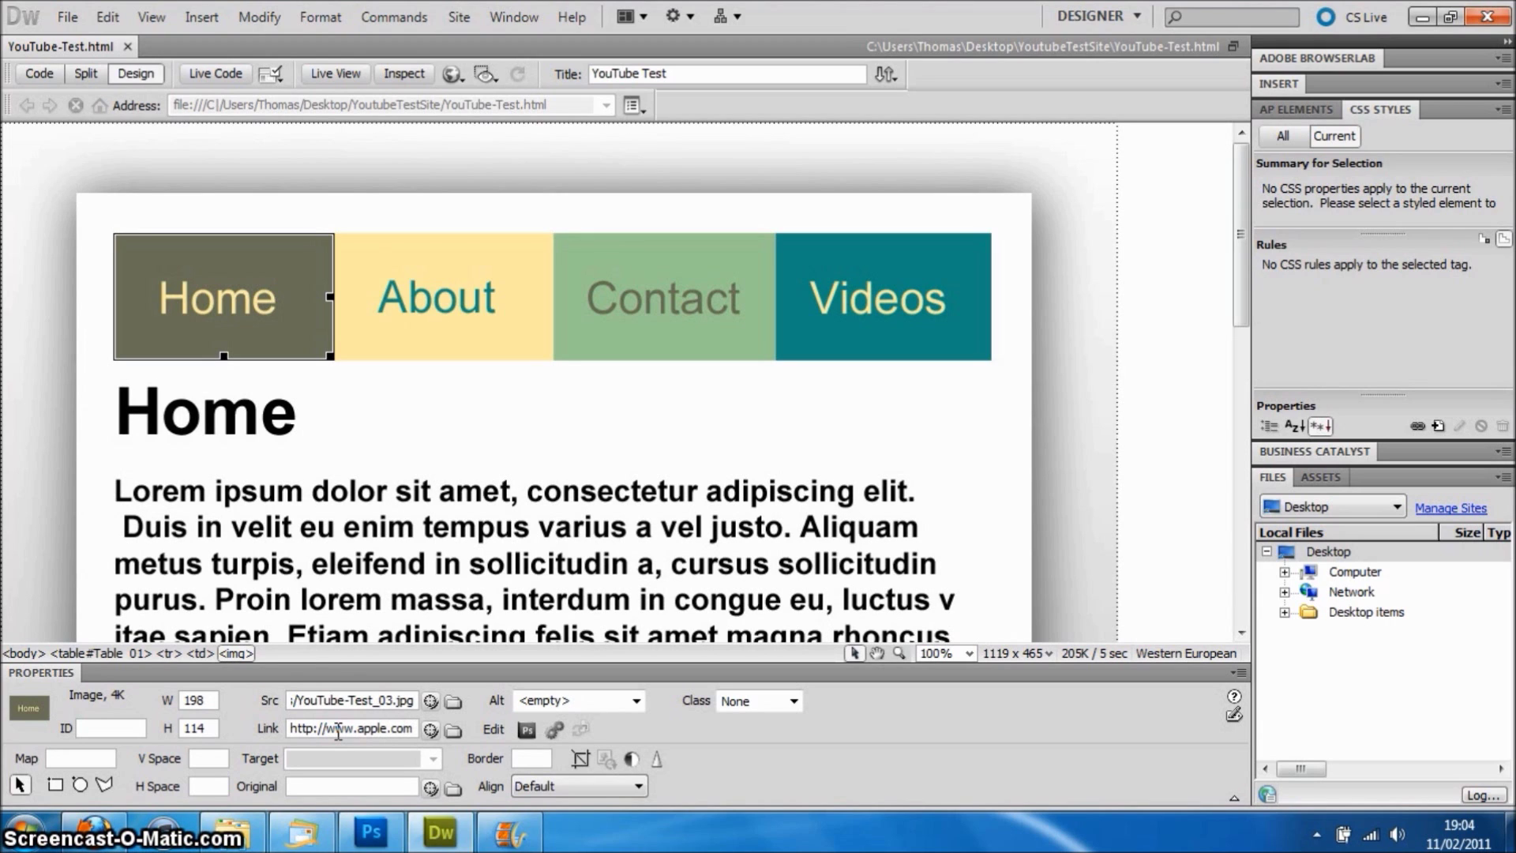
key(Return)
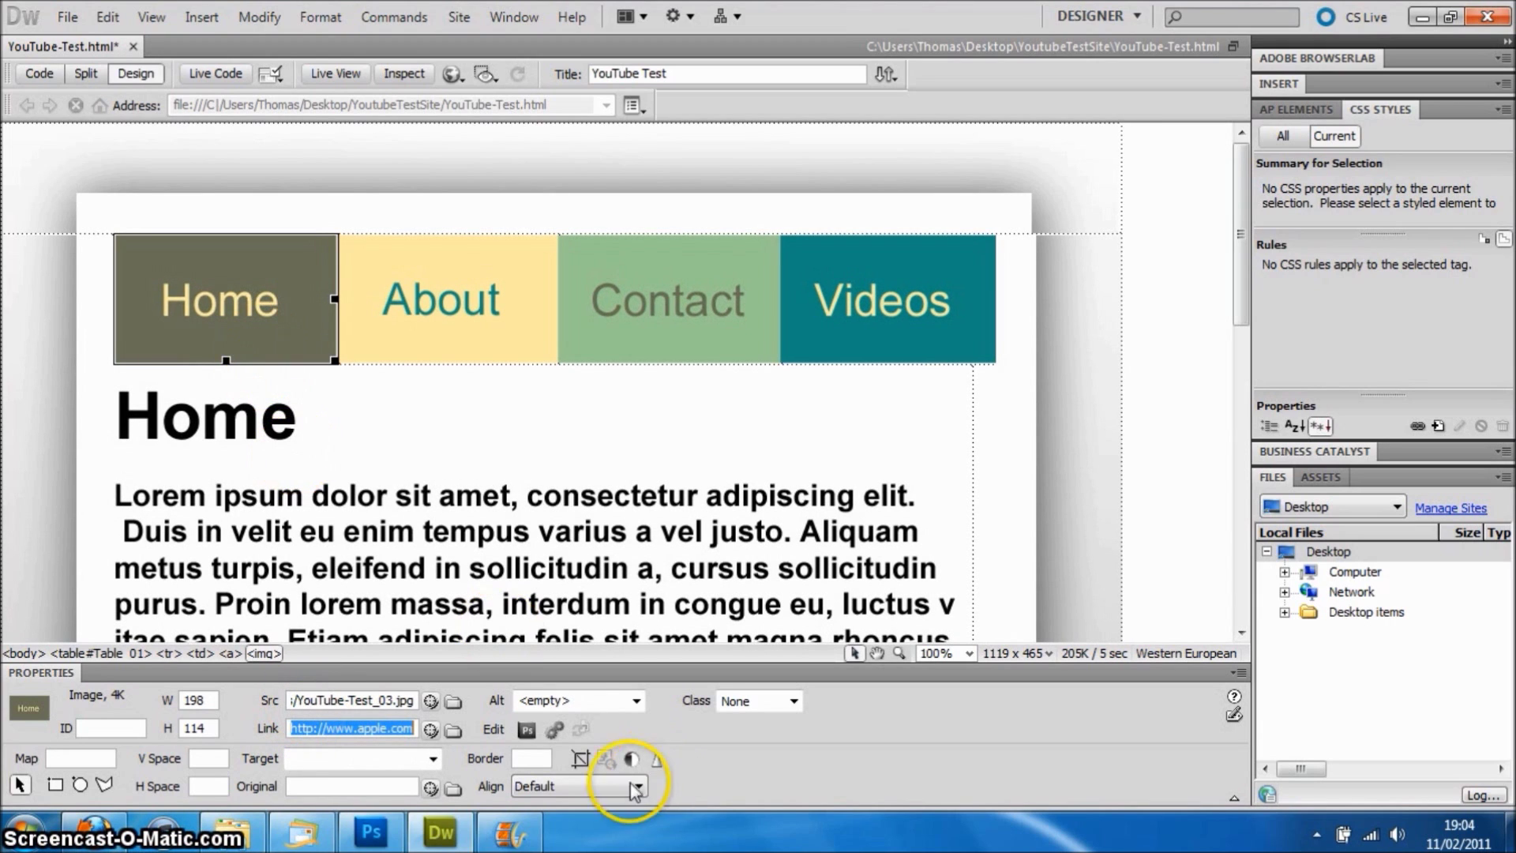
Reselect the Home button image and set its border to 0
click(455, 340)
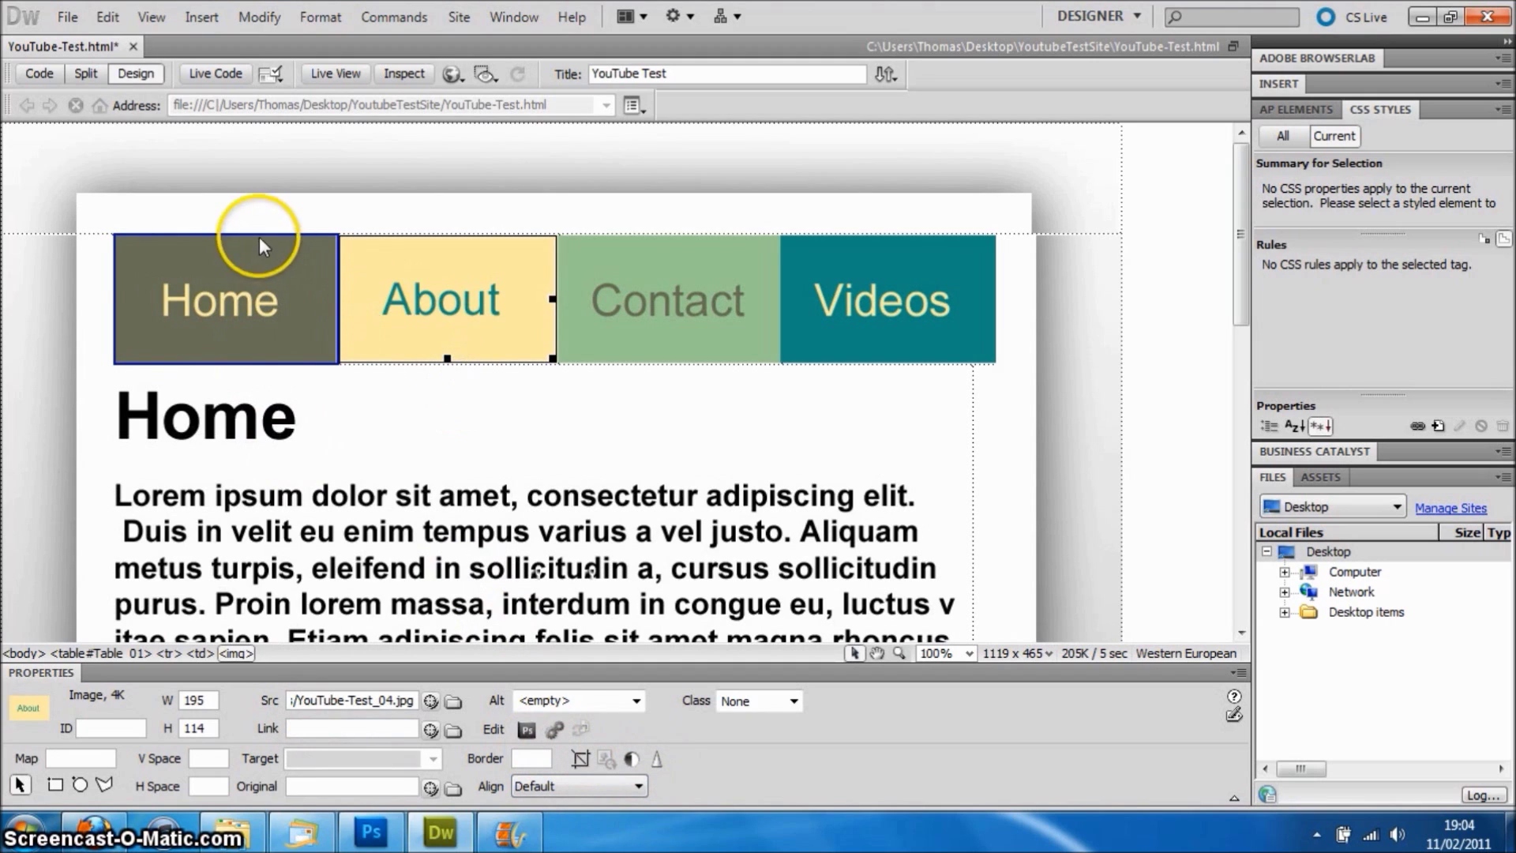
click(247, 305)
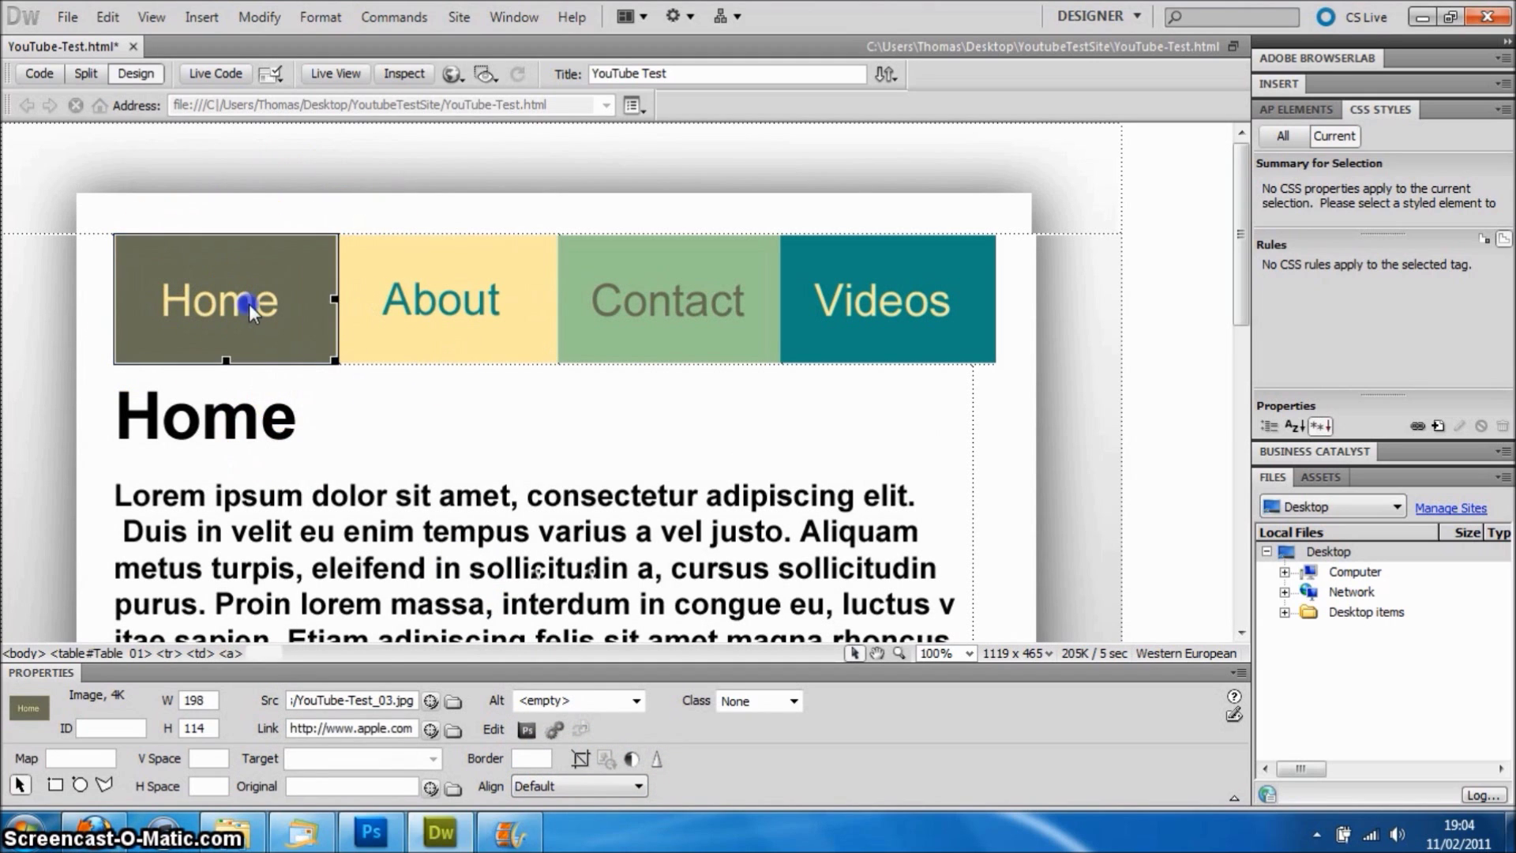
click(528, 760)
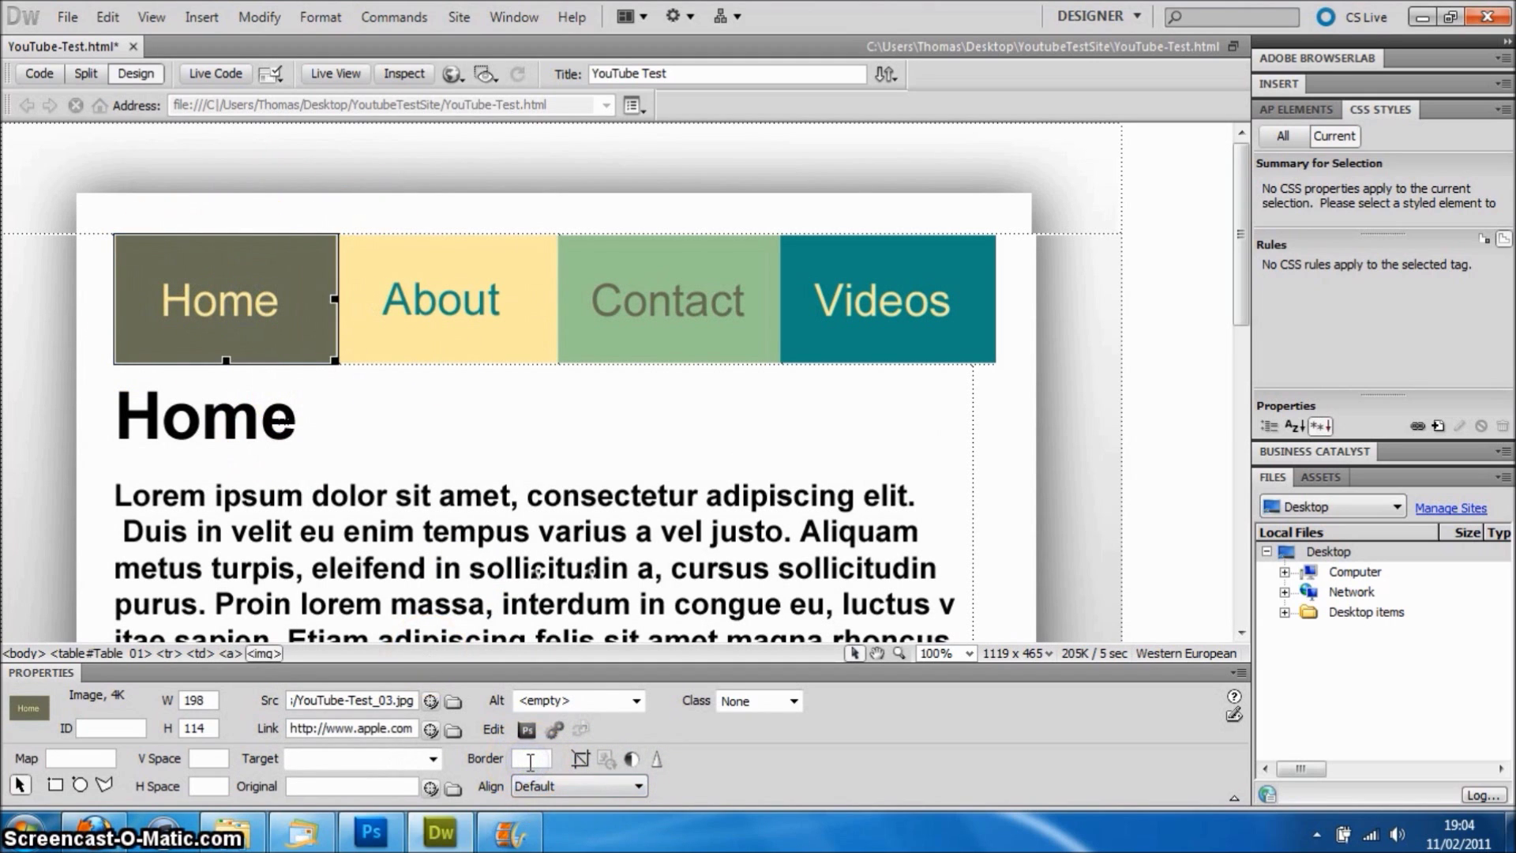
text(0)
click(379, 347)
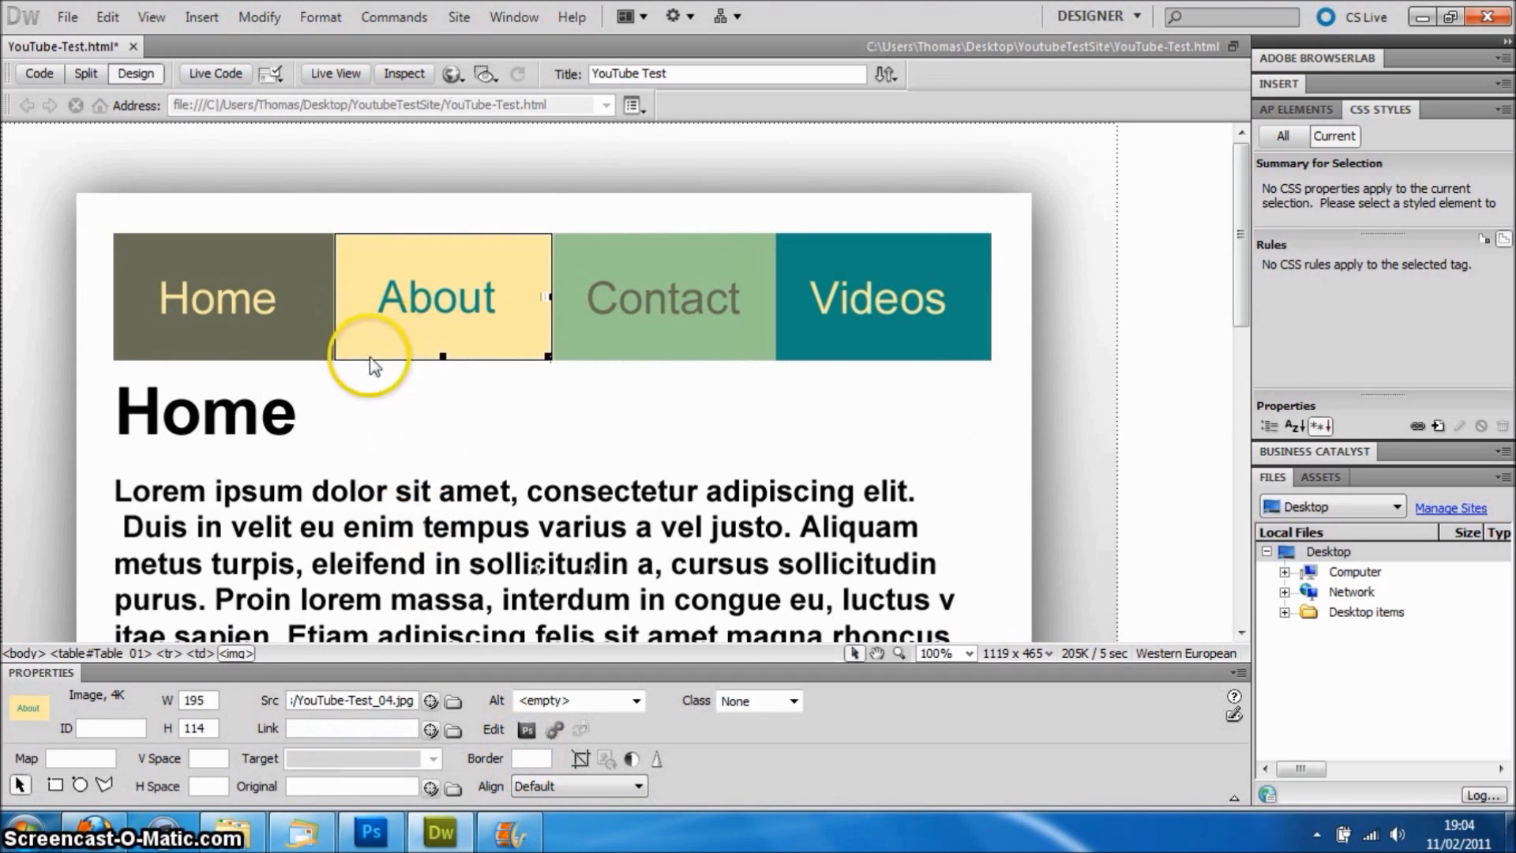
click(350, 723)
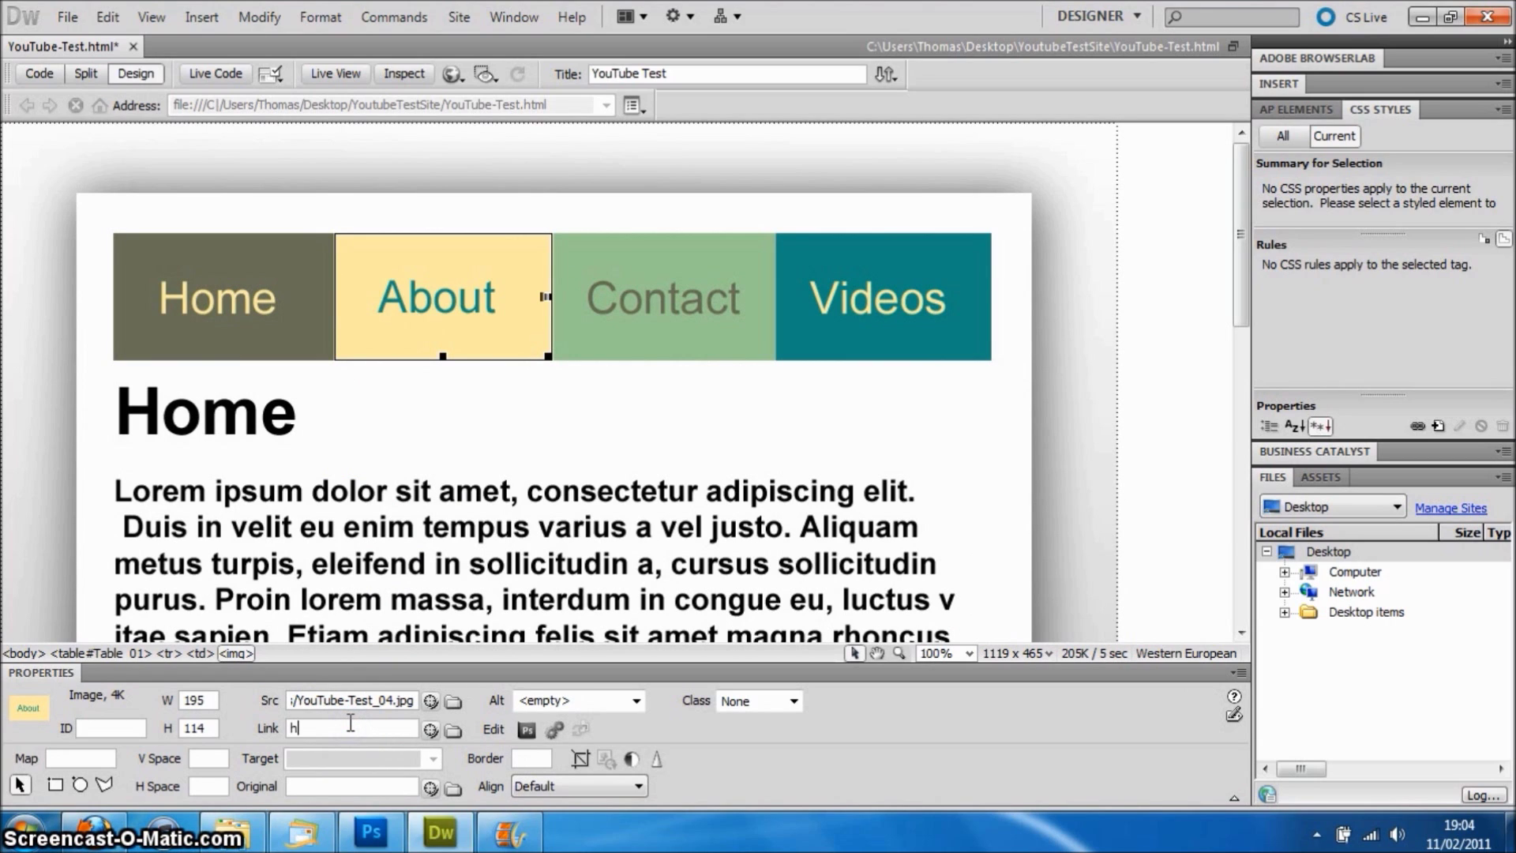
text(http://)
text(www.apple.com/about)
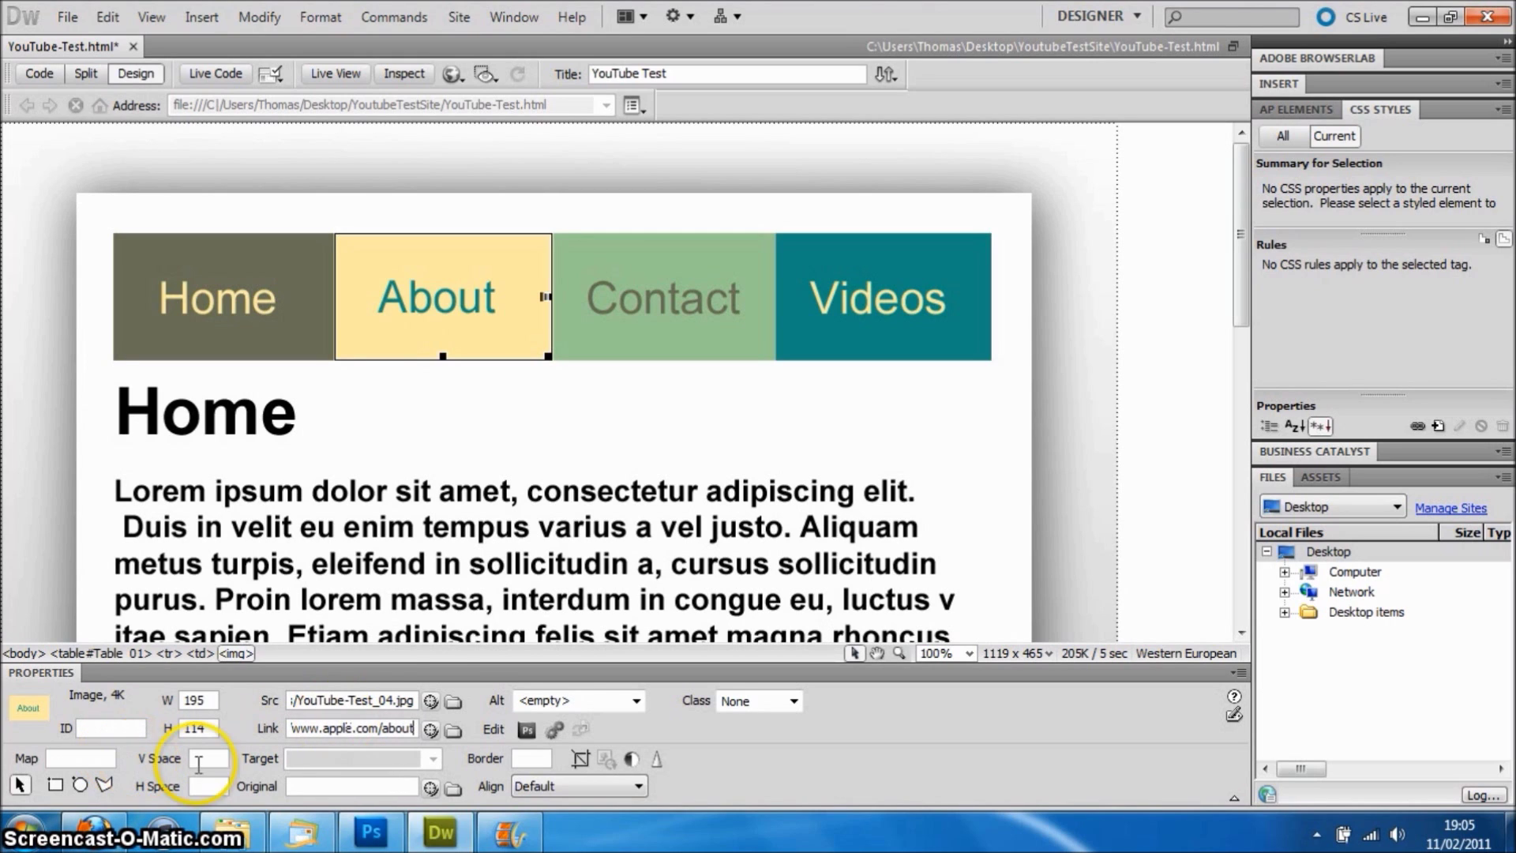
click(534, 754)
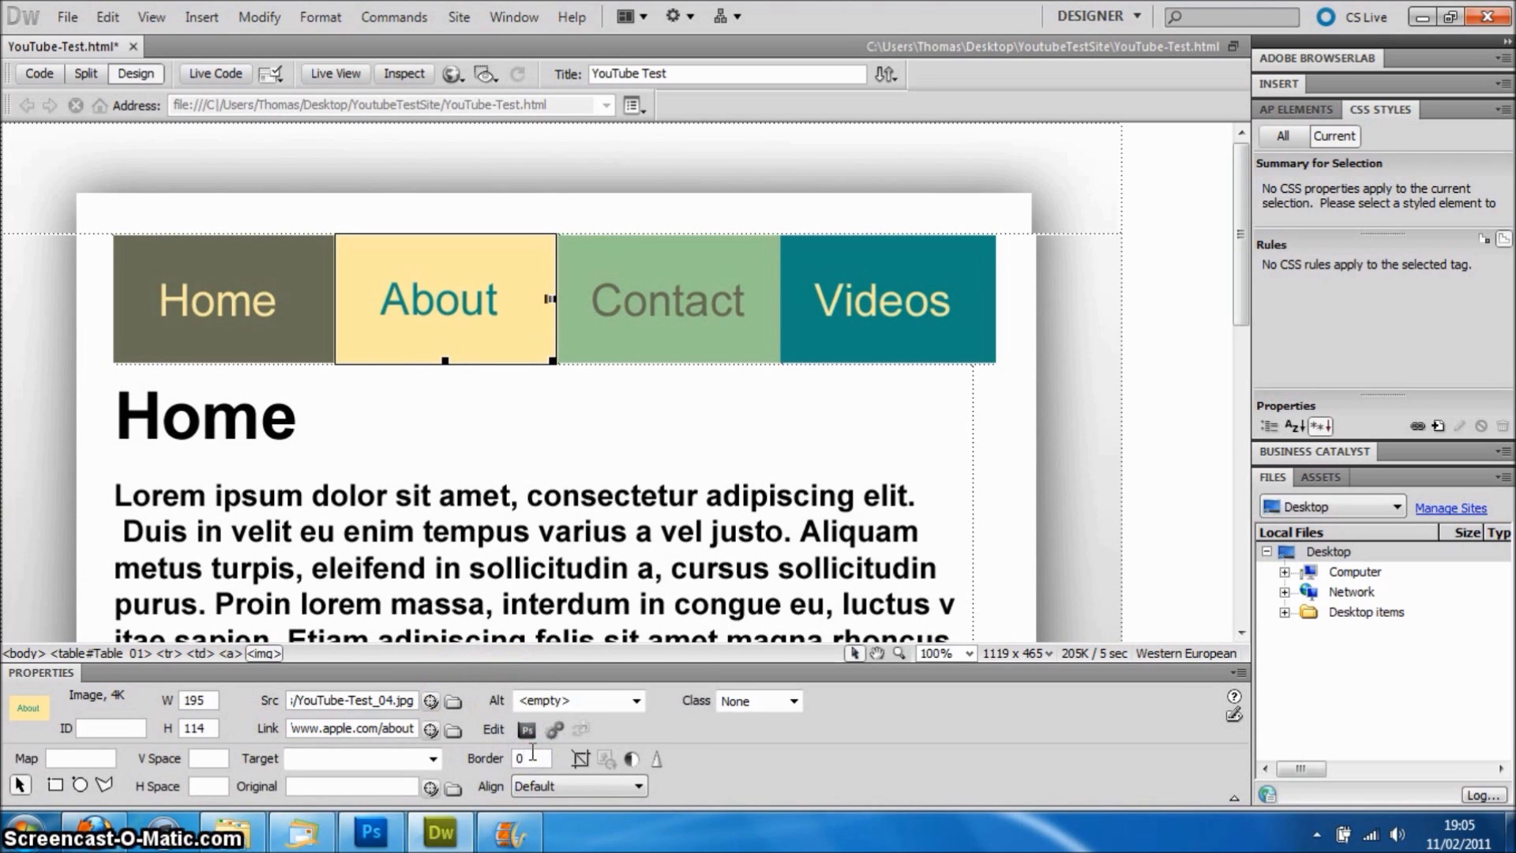
click(687, 310)
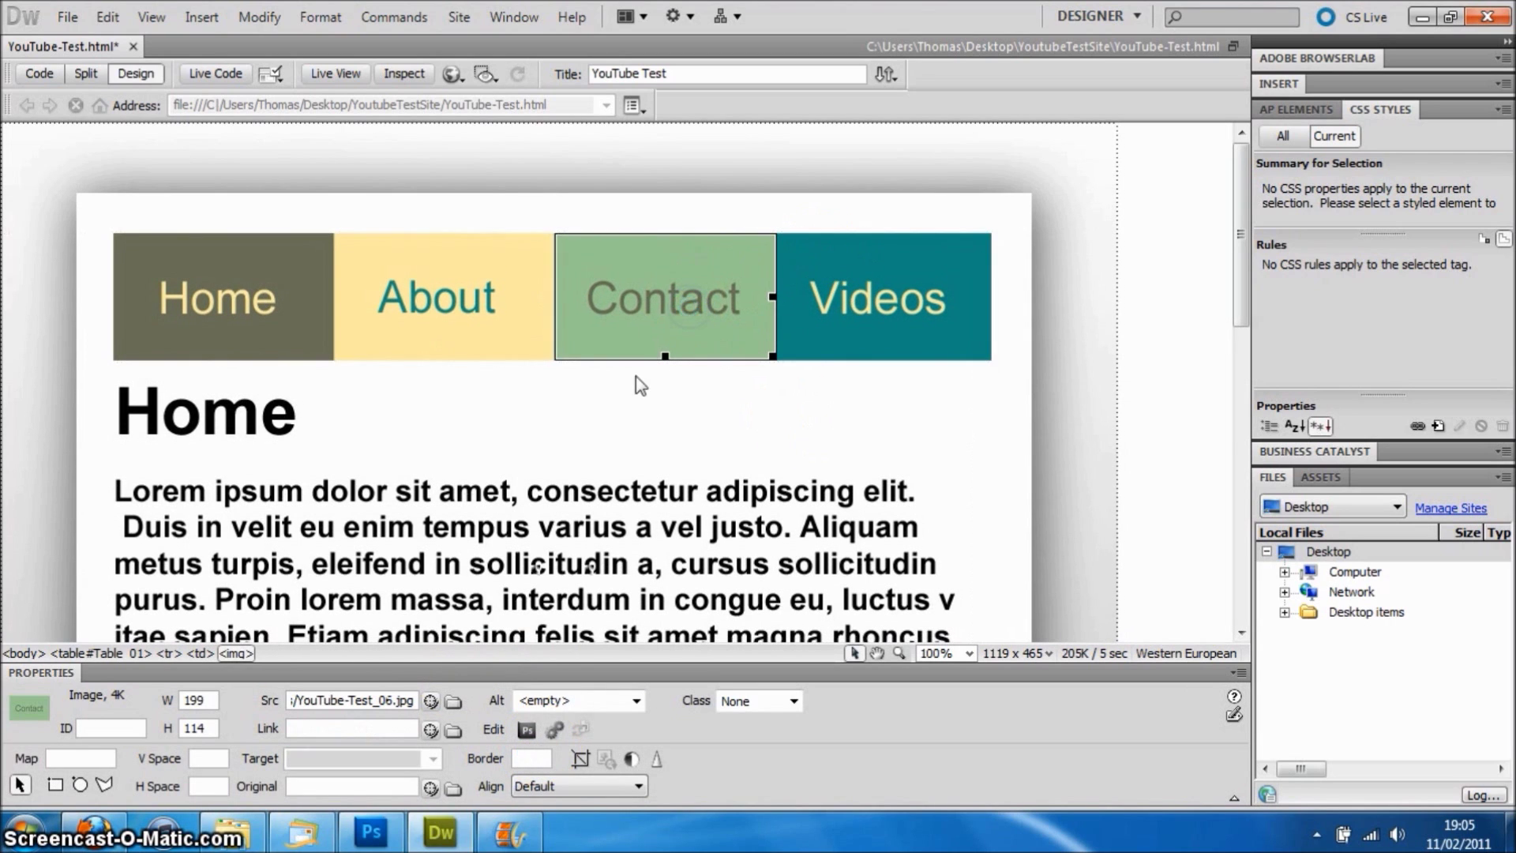
click(327, 729)
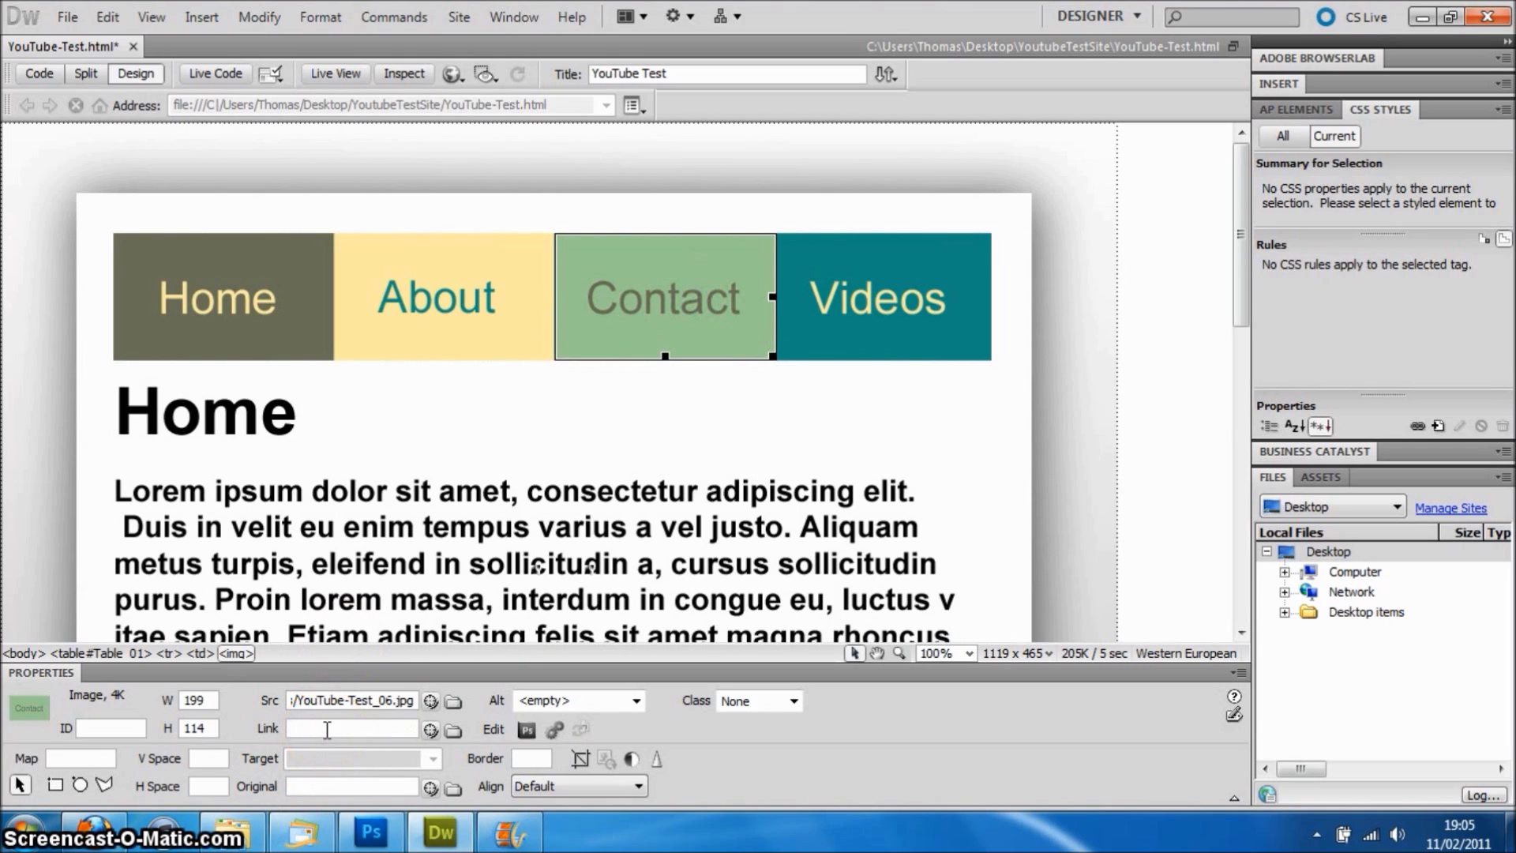
text(http://www)
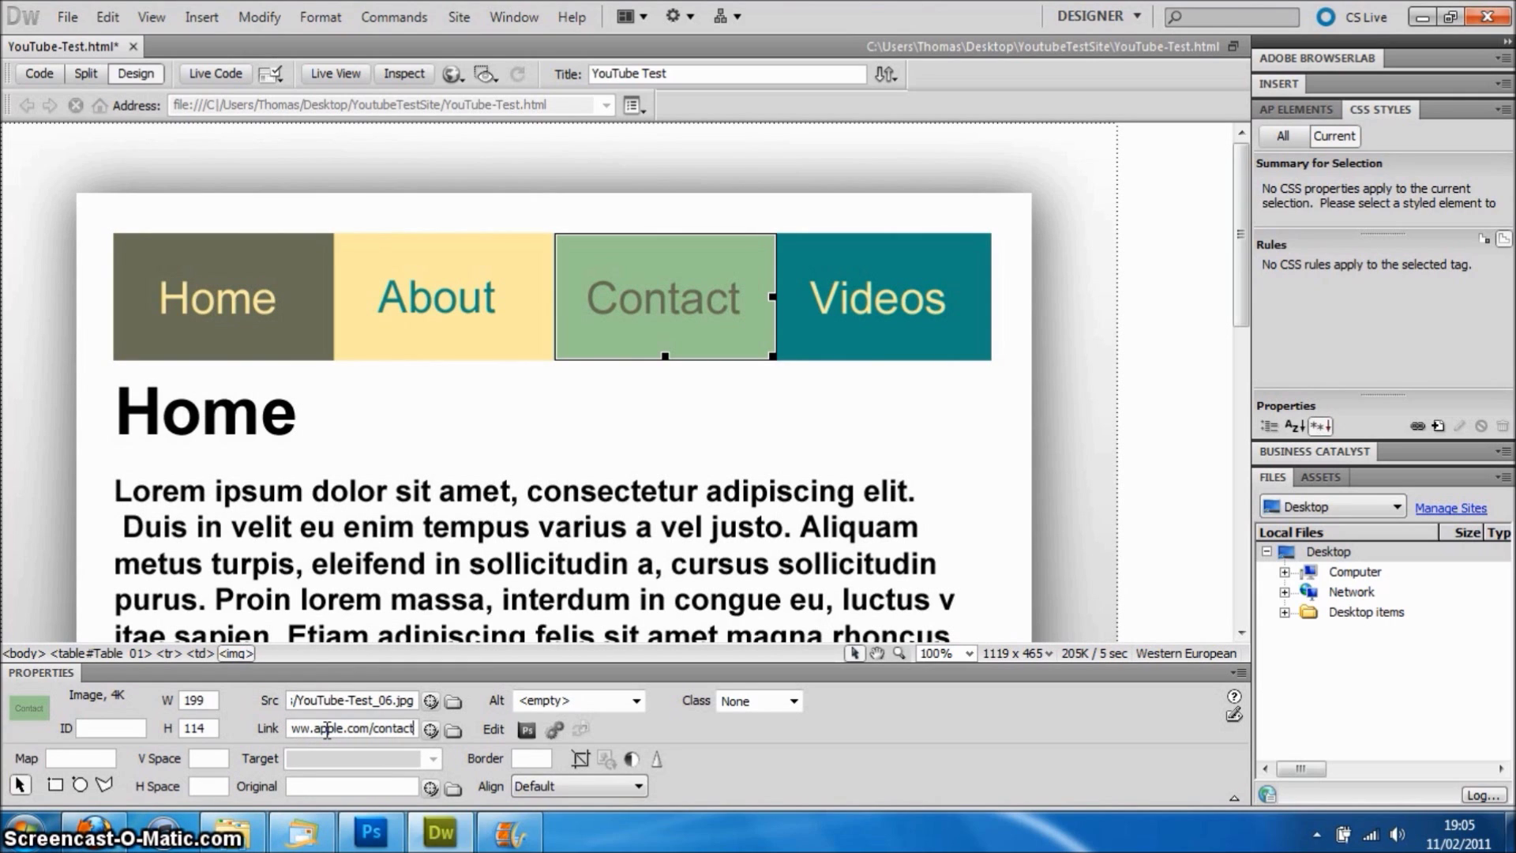
click(533, 761)
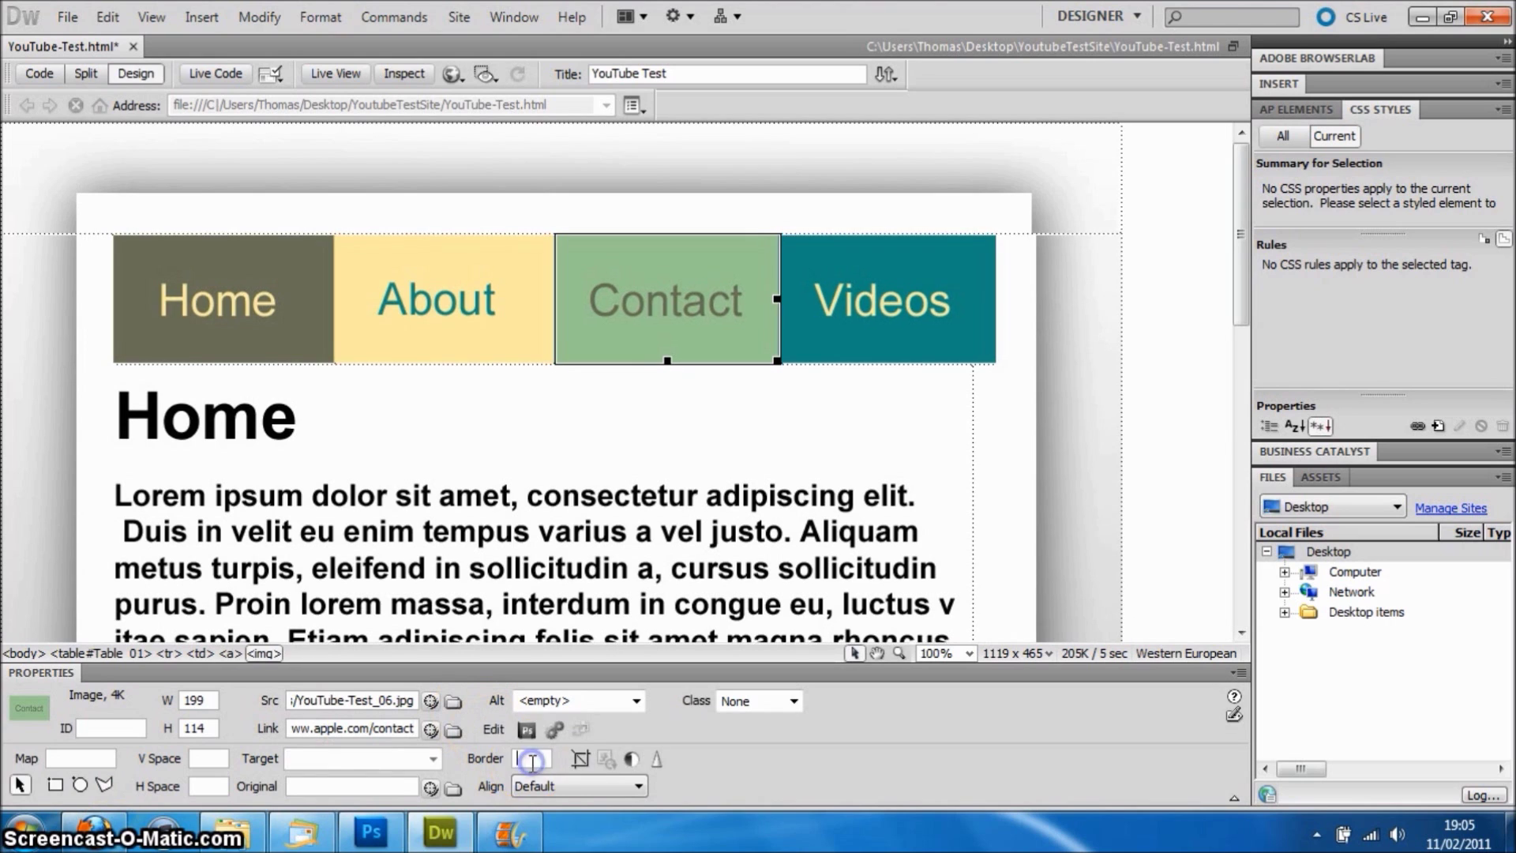
click(300, 729)
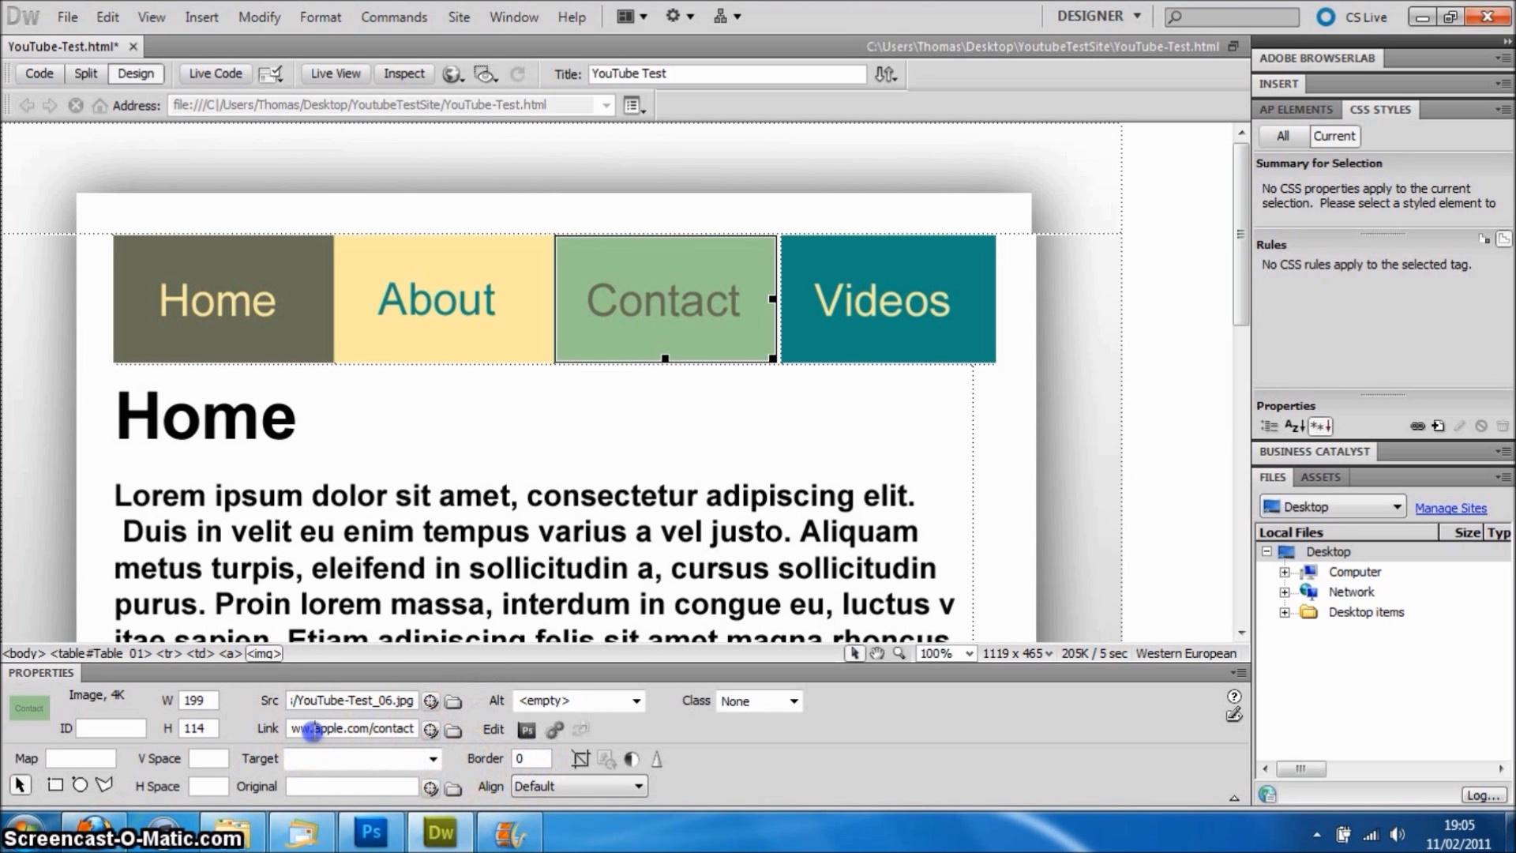
click(473, 712)
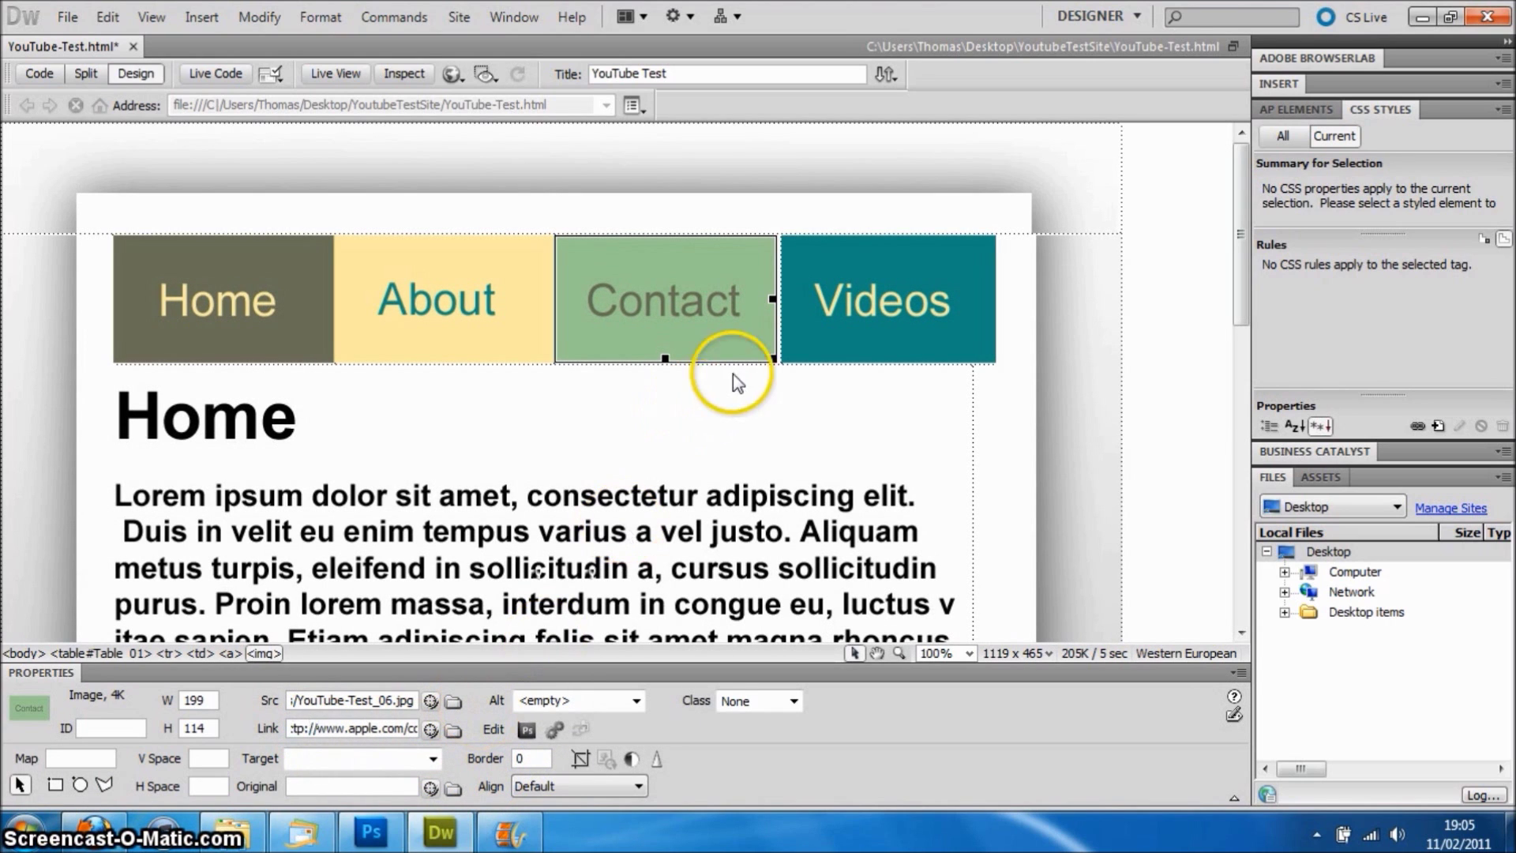
click(815, 310)
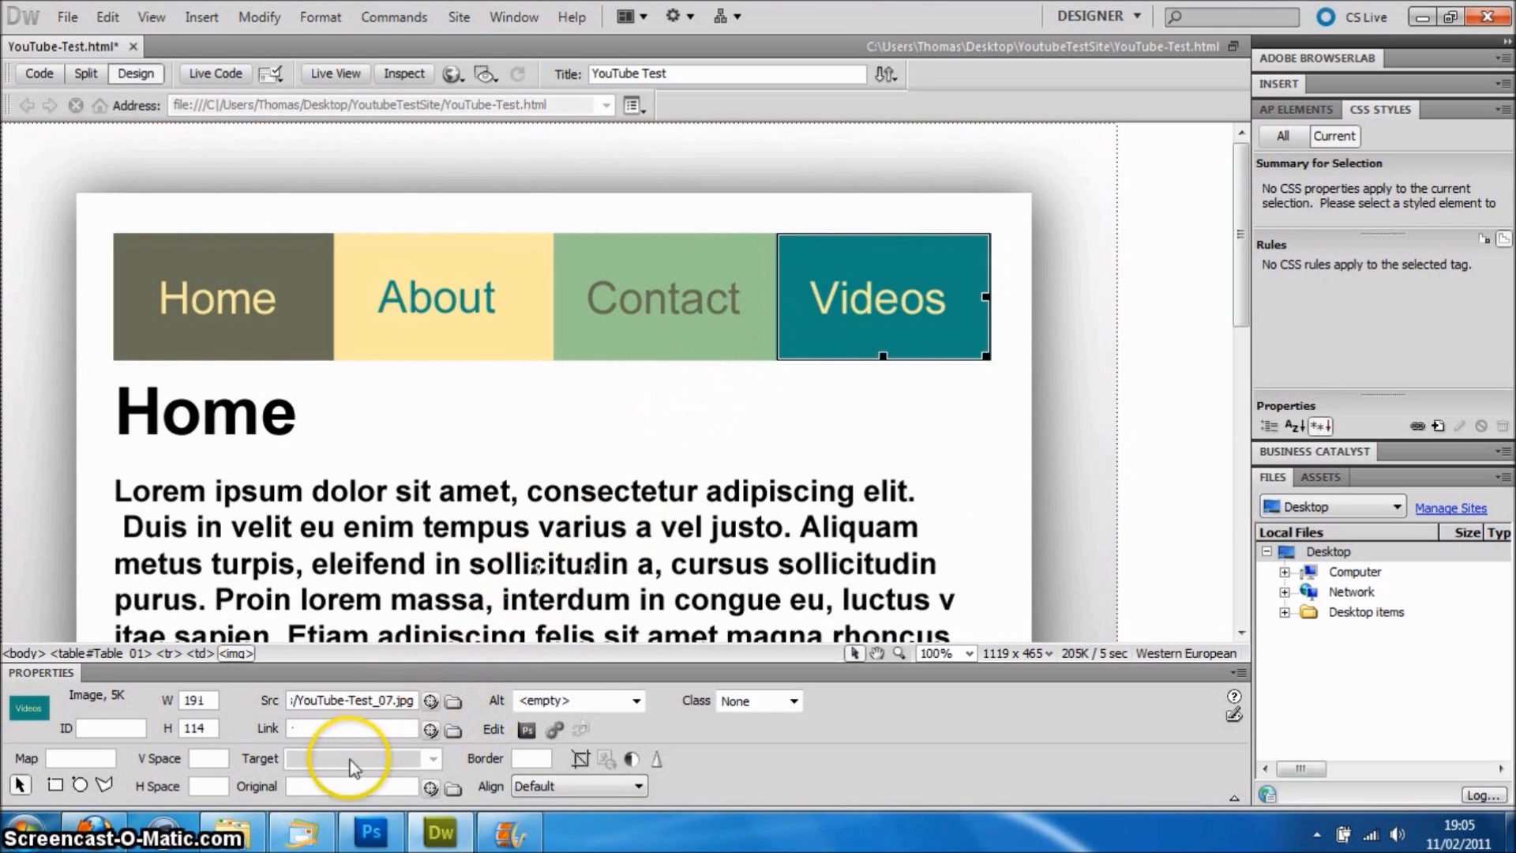
click(325, 728)
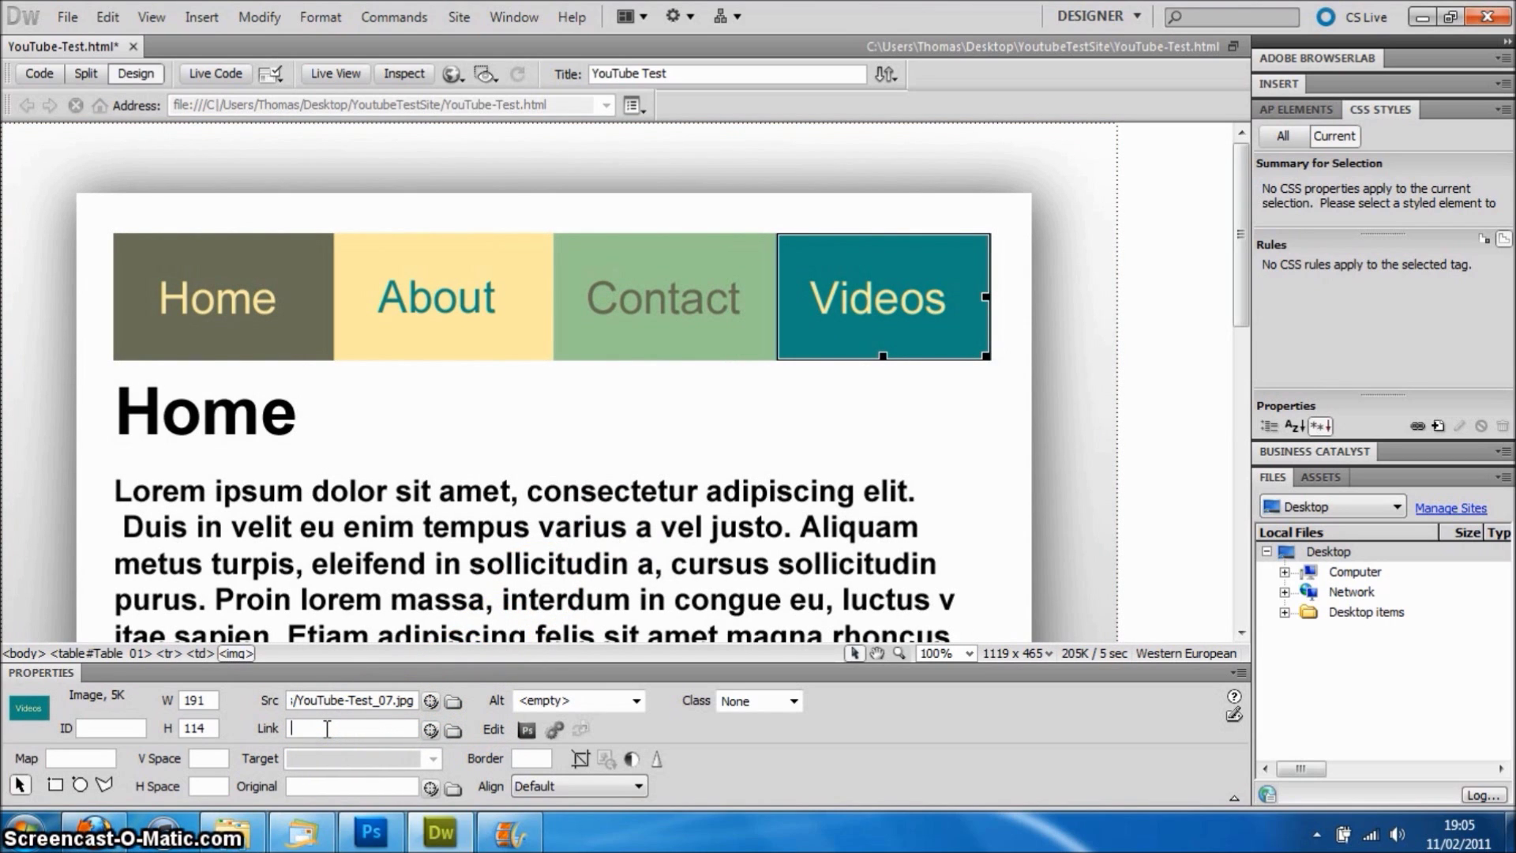
text(http:)
text(//)
text(www.youtube.com/apple)
click(523, 758)
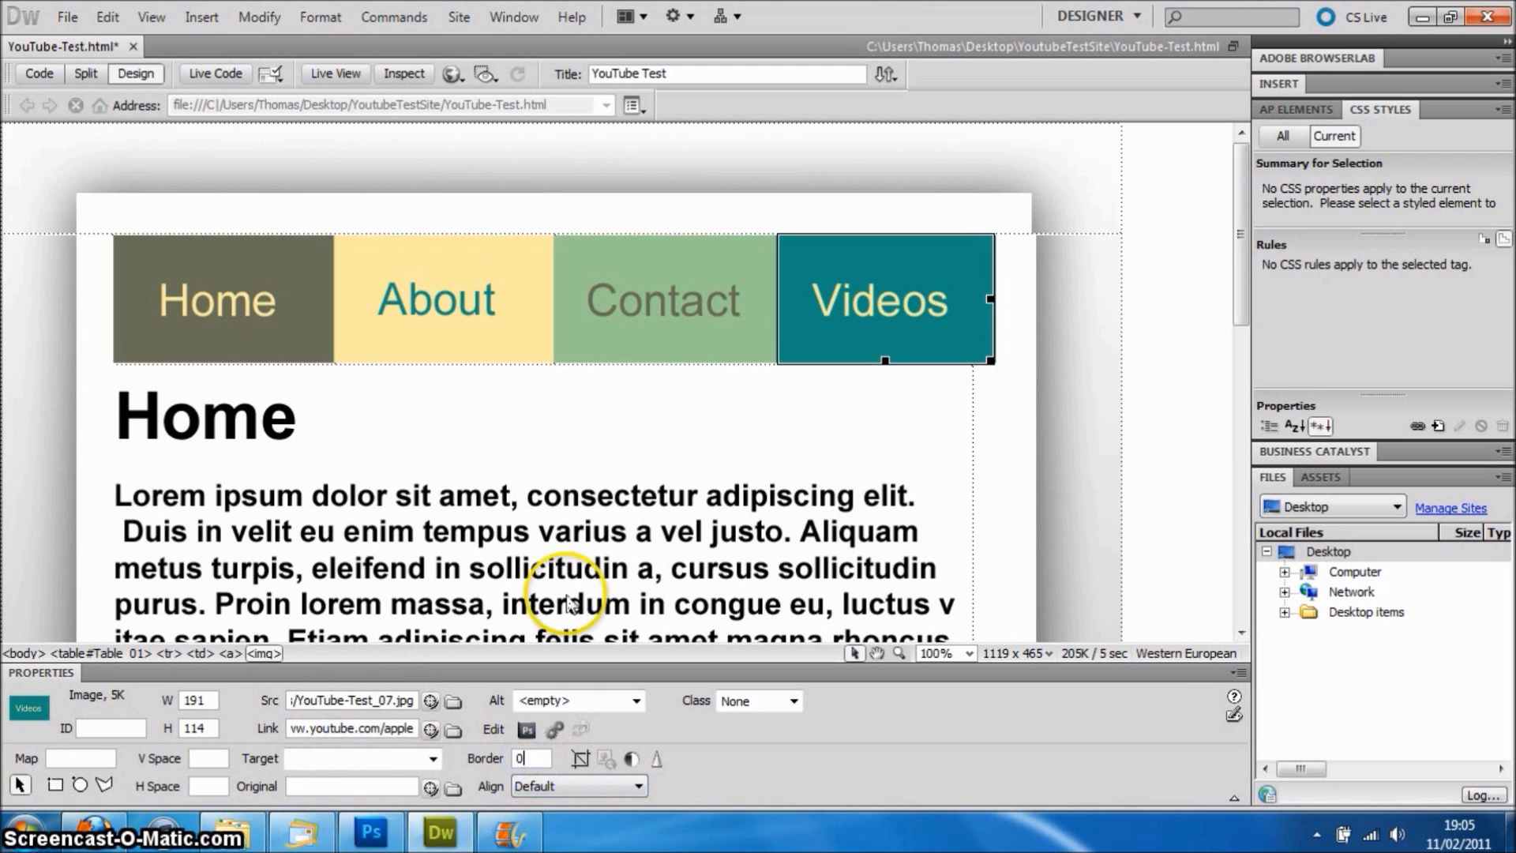
click(589, 448)
scroll(868, 417, down, 3)
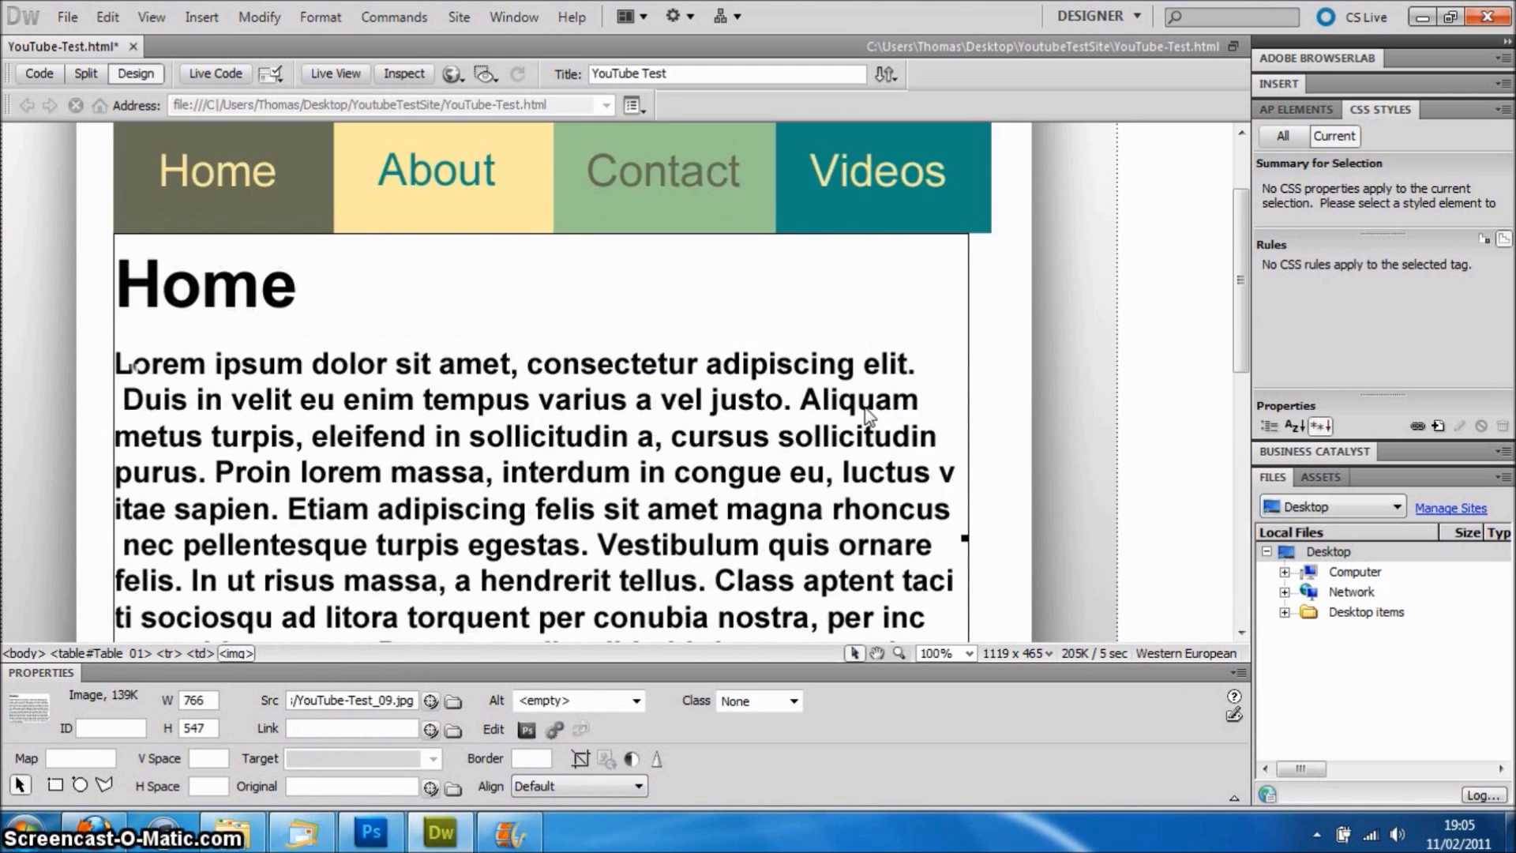
scroll(868, 416, down, 8)
click(682, 484)
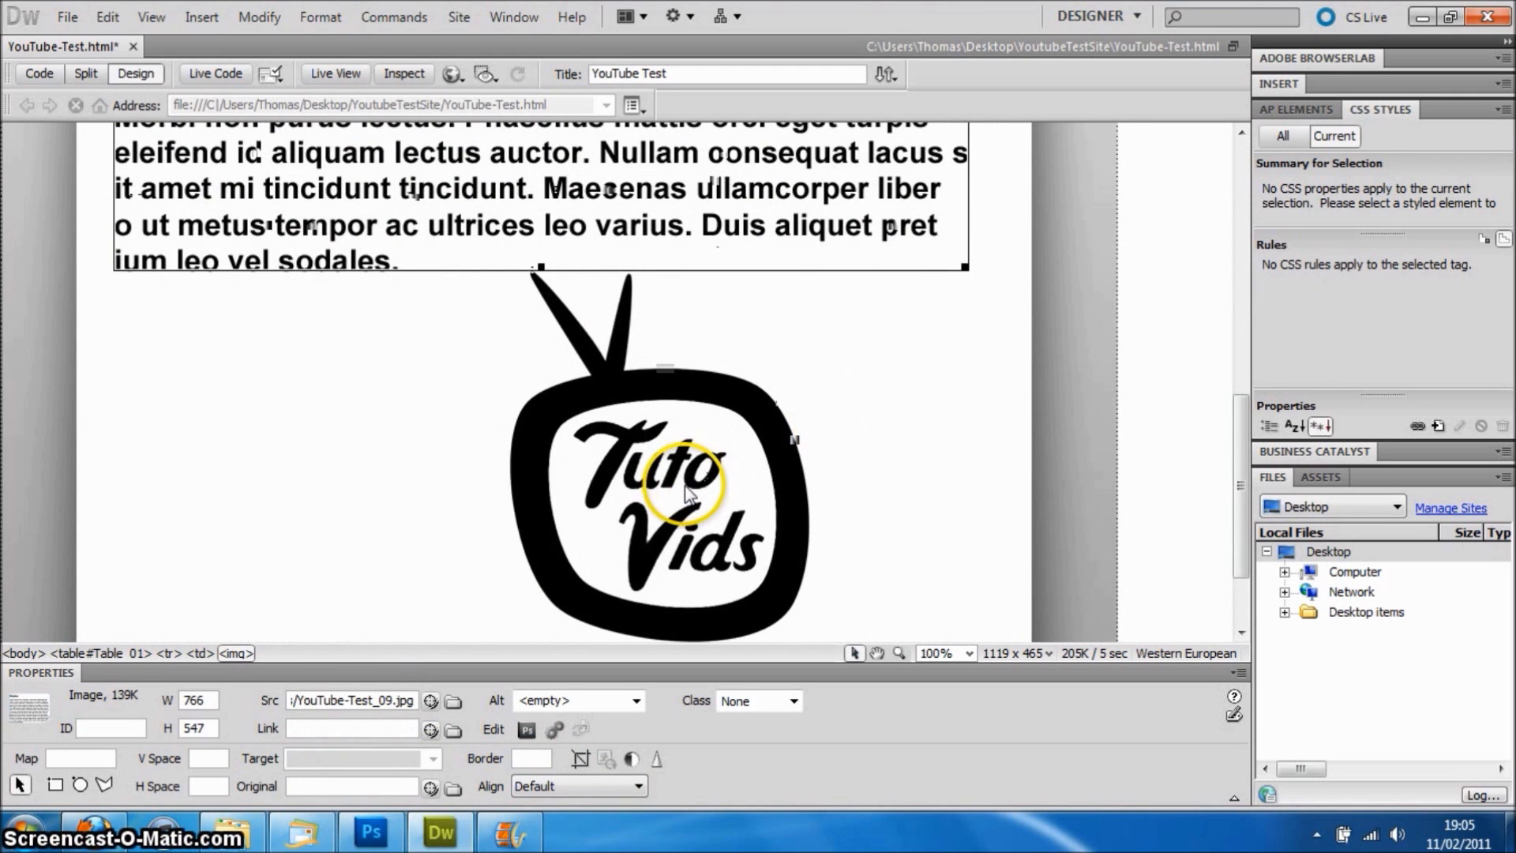
click(308, 728)
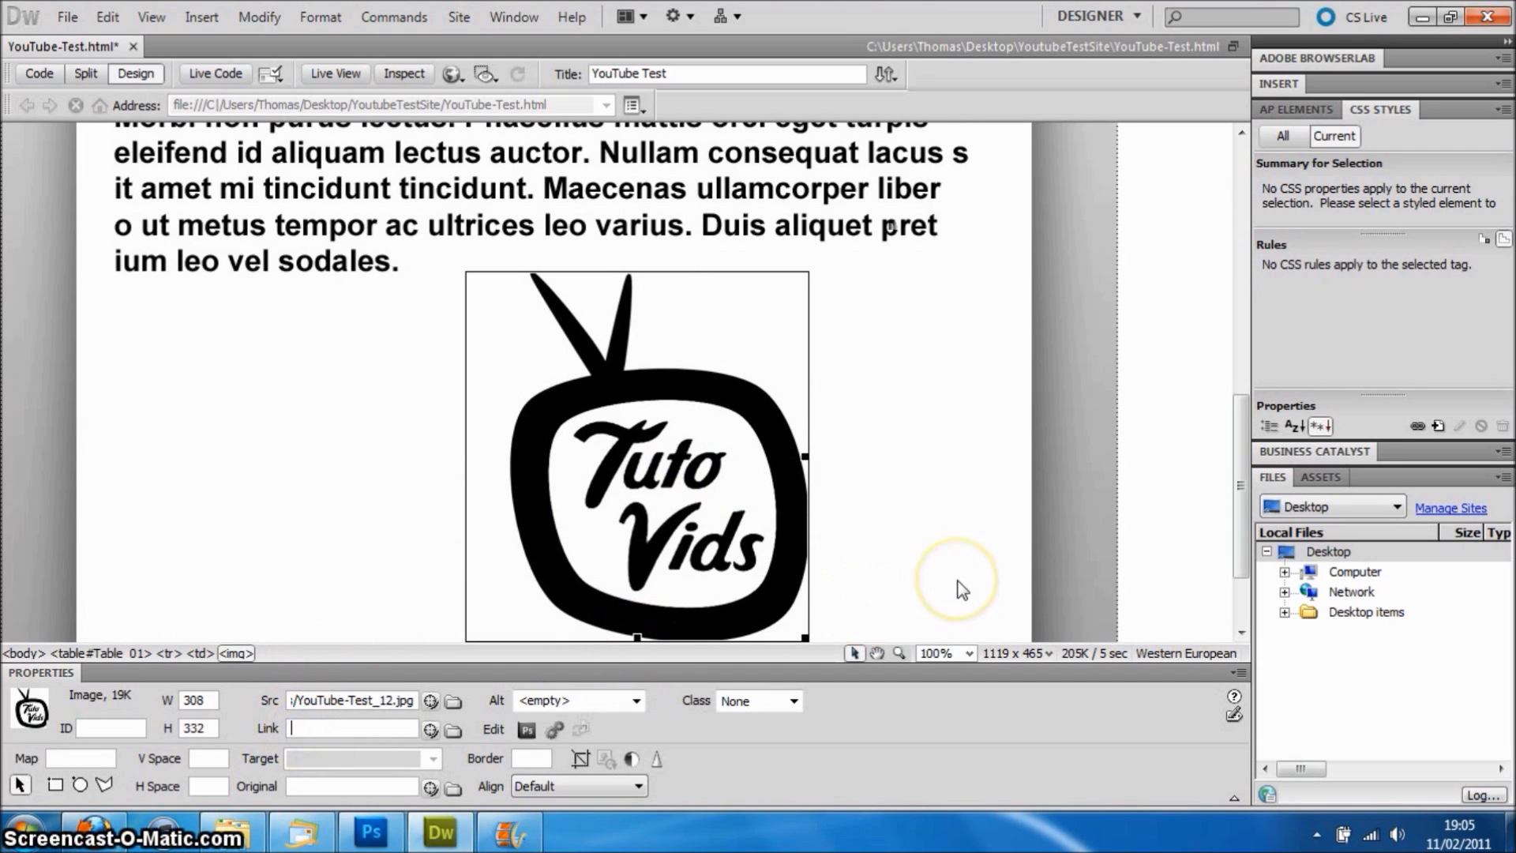
text(http)
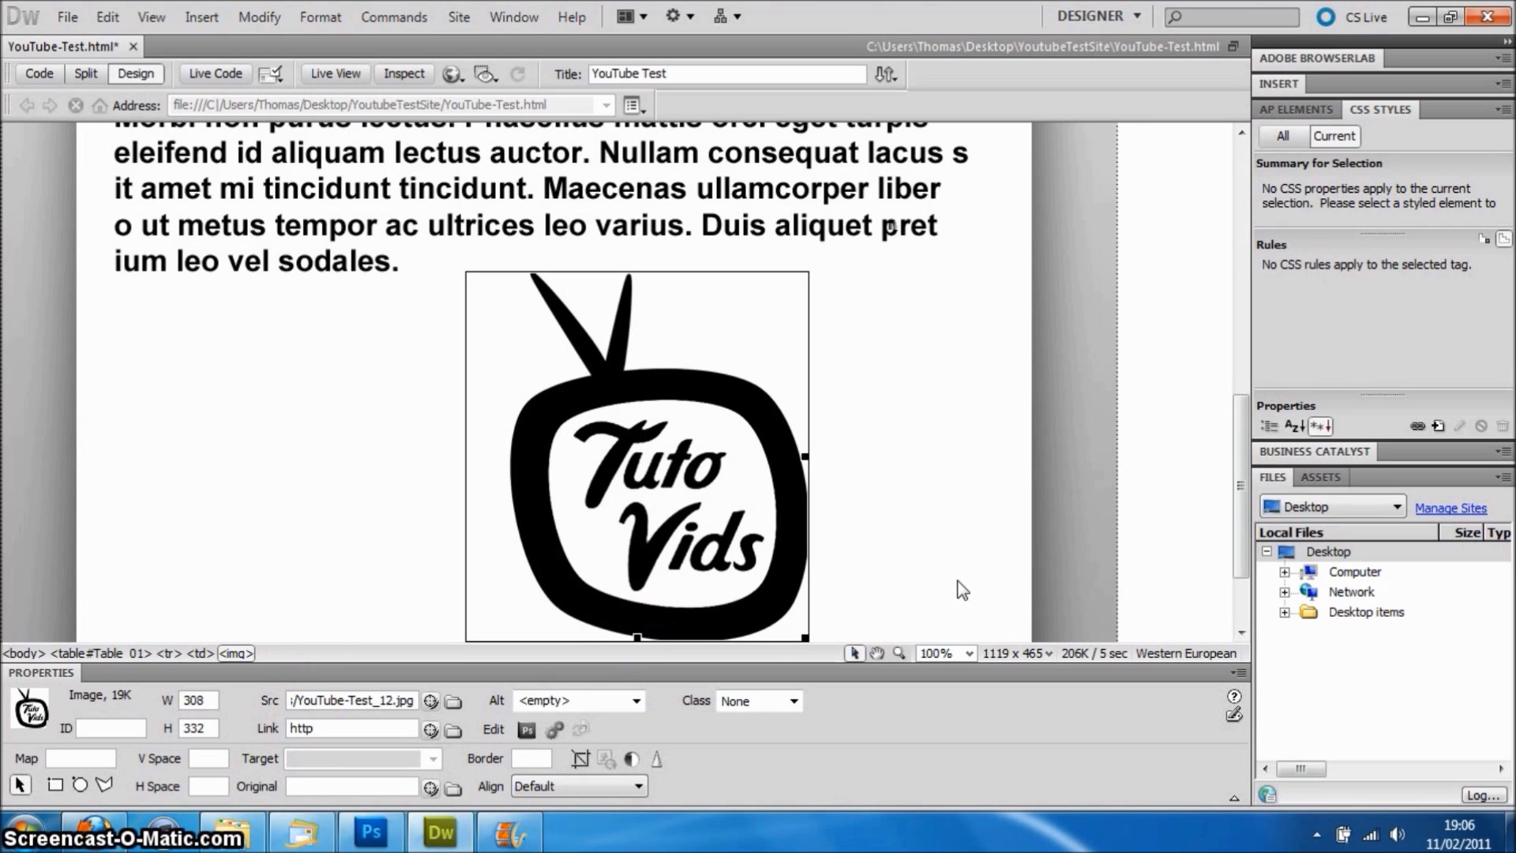
text(://www.apple.com)
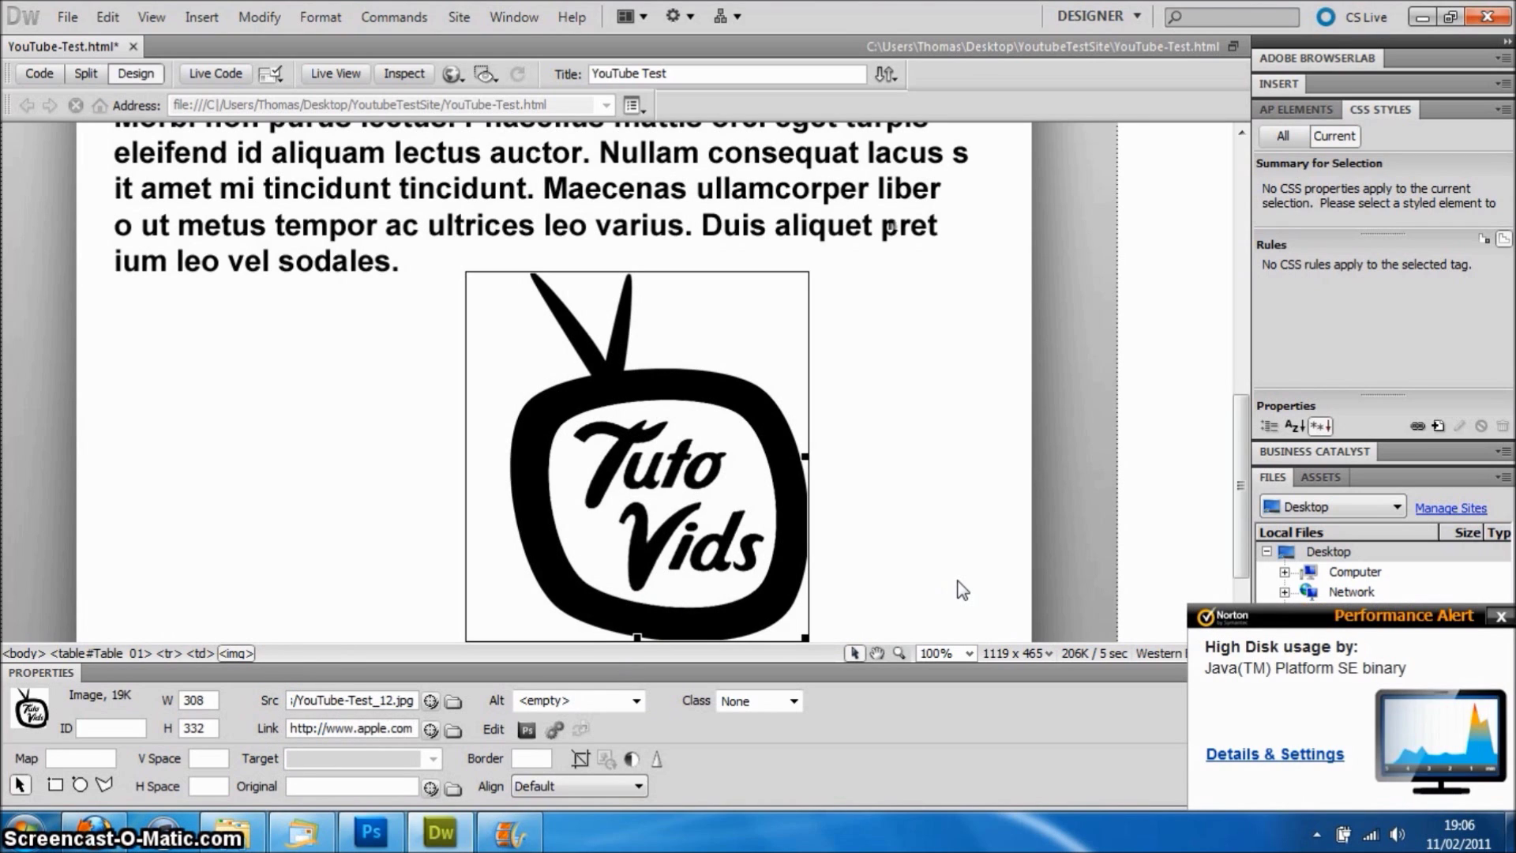
click(1500, 616)
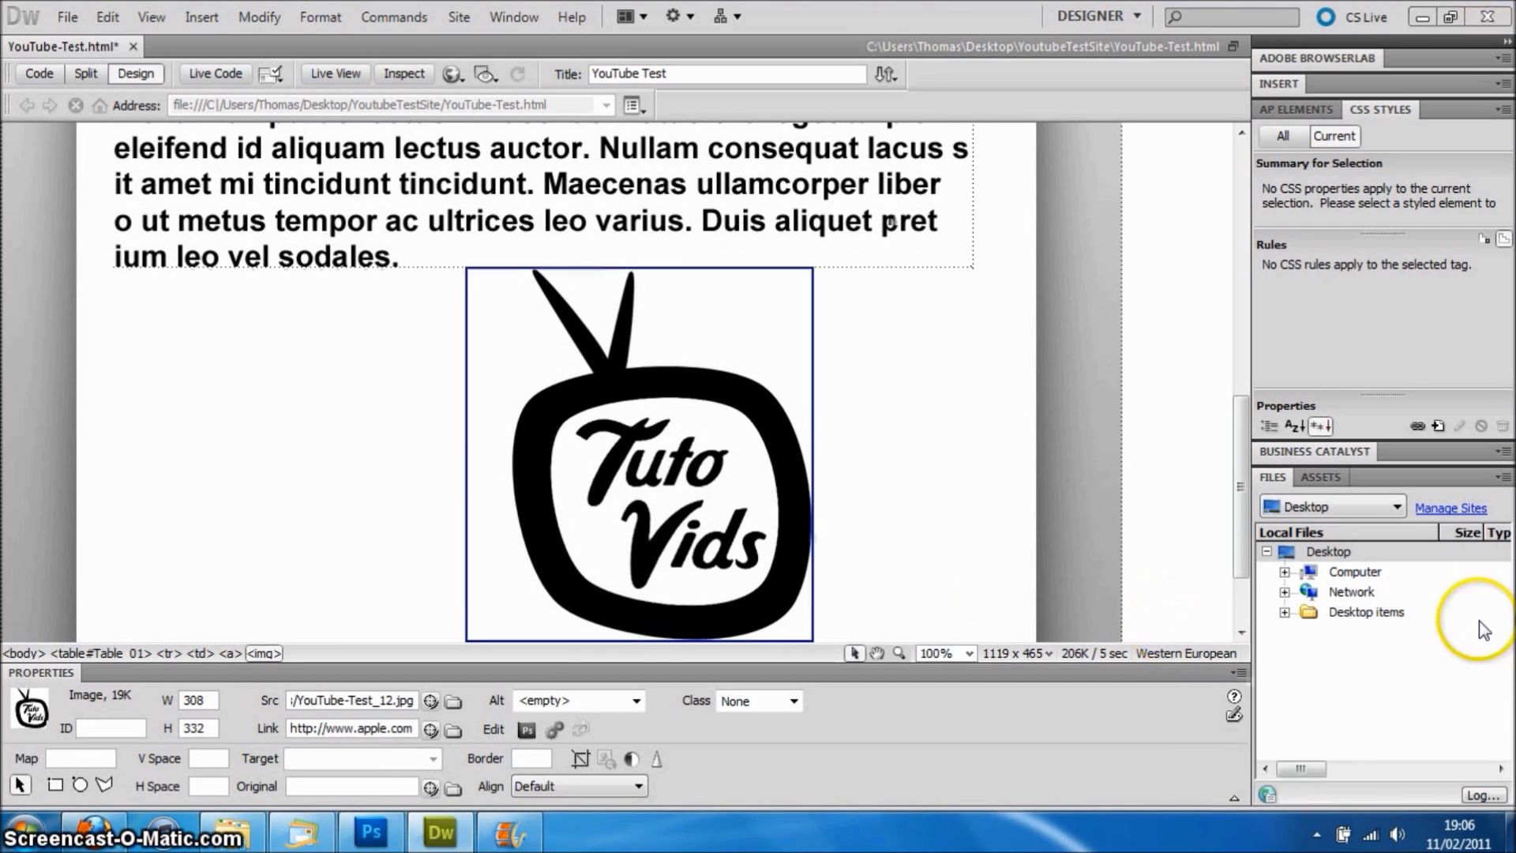
click(514, 764)
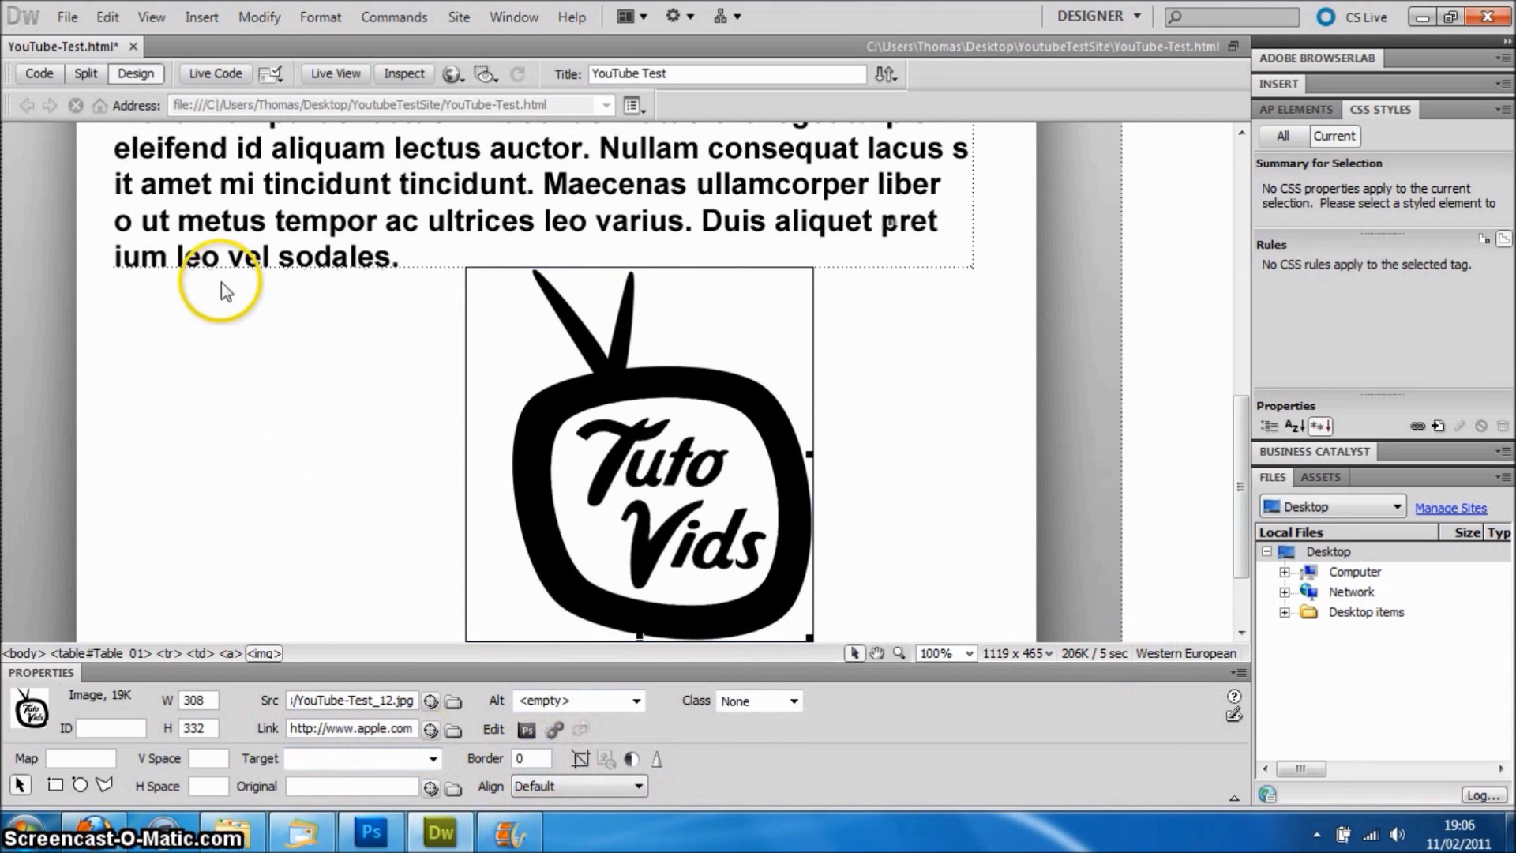
click(423, 423)
Save YouTube-Test.html with Ctrl+S
scroll(530, 480, up, 4)
scroll(531, 480, up, 4)
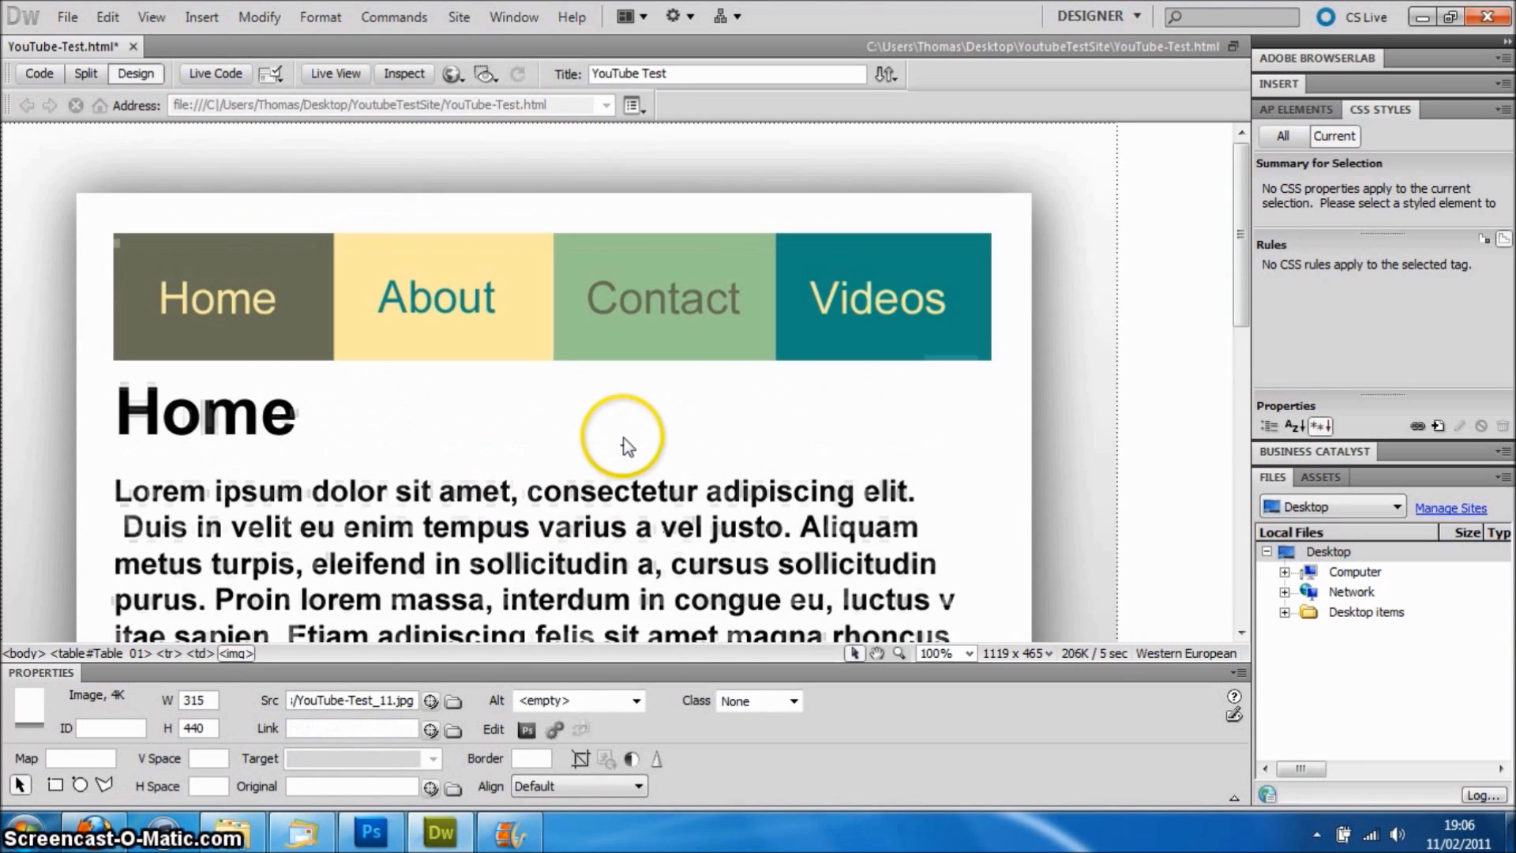
scroll(616, 439, down, 10)
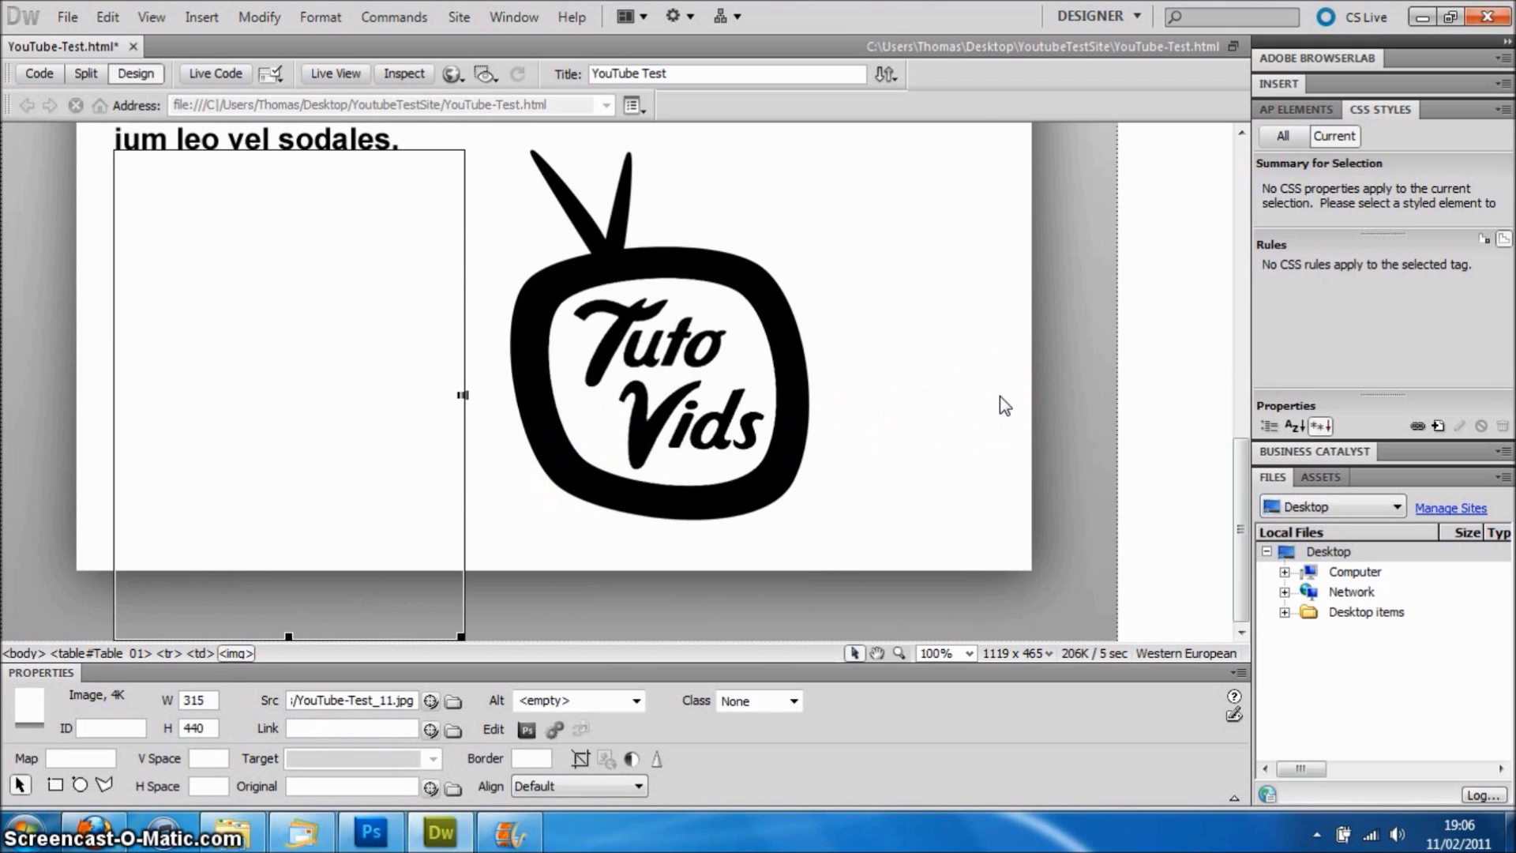
key(ctrl+s)
drag(1000, 396, 1169, 356)
Set the page table's Align option to Center
click(1104, 360)
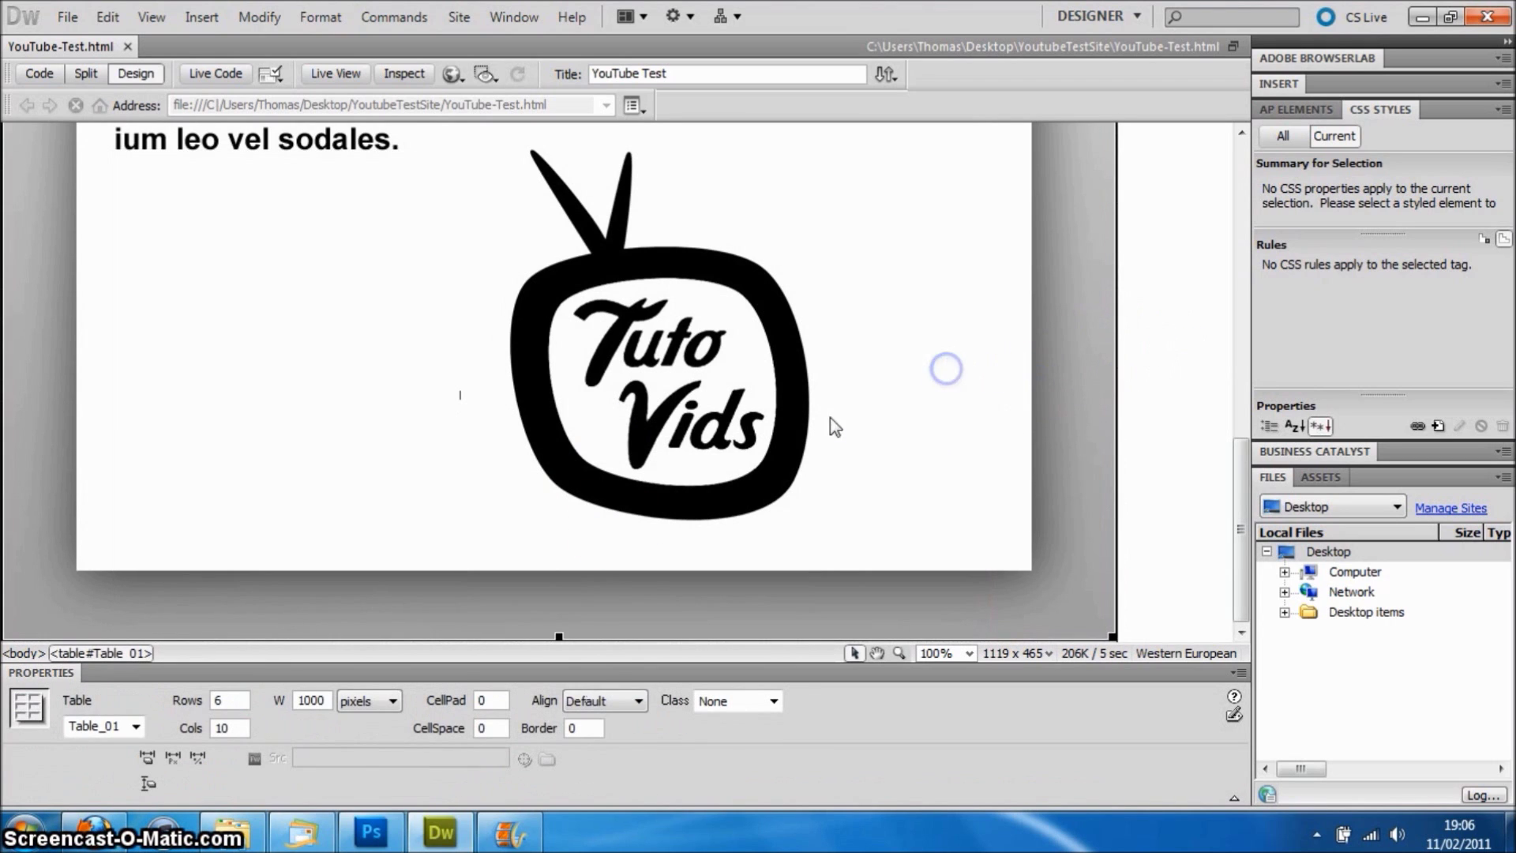
click(605, 700)
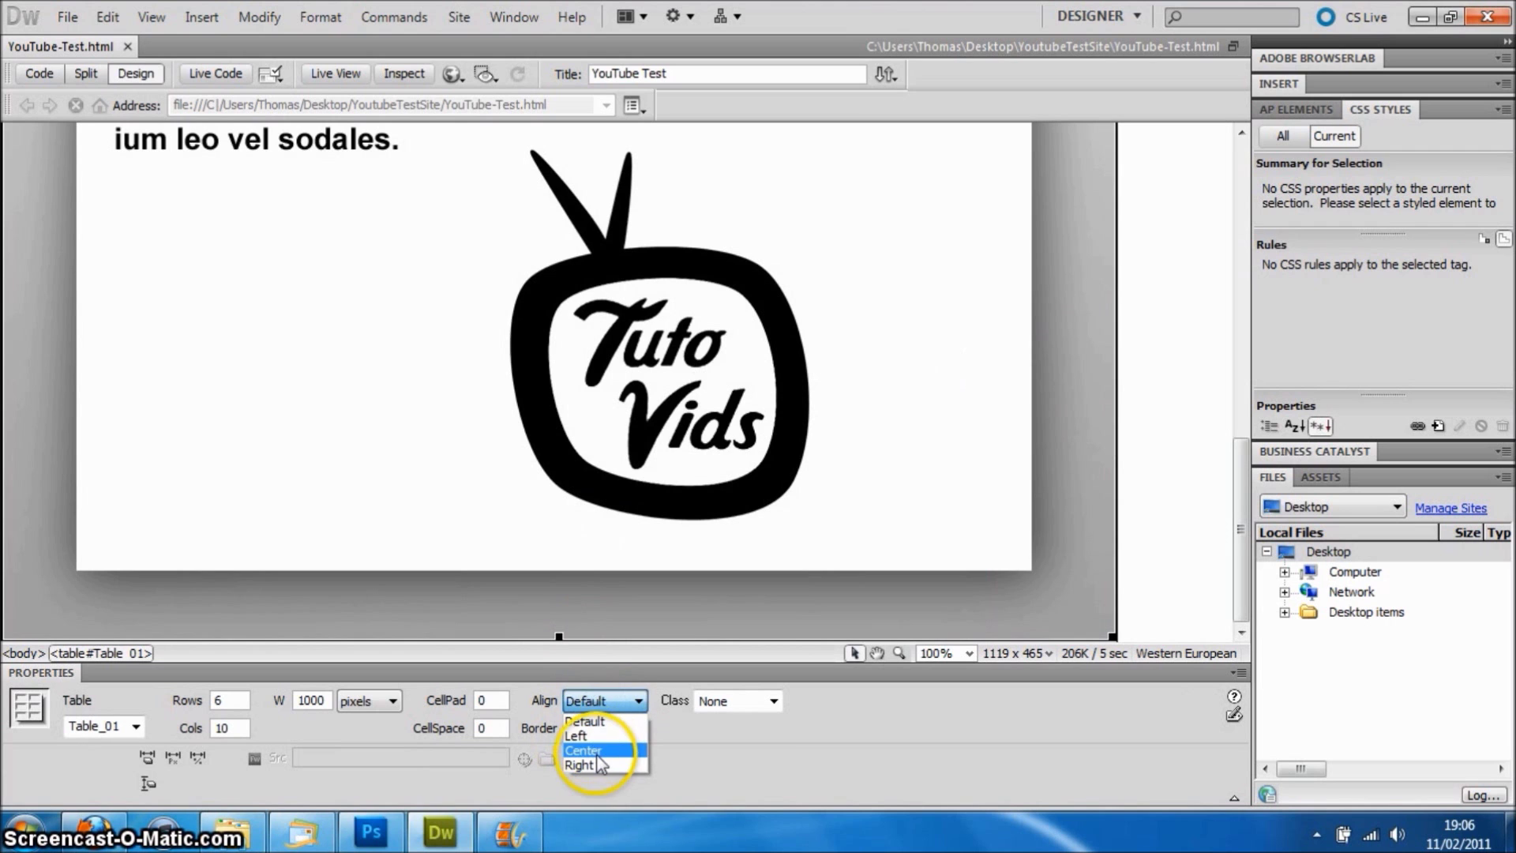
click(597, 752)
click(1203, 411)
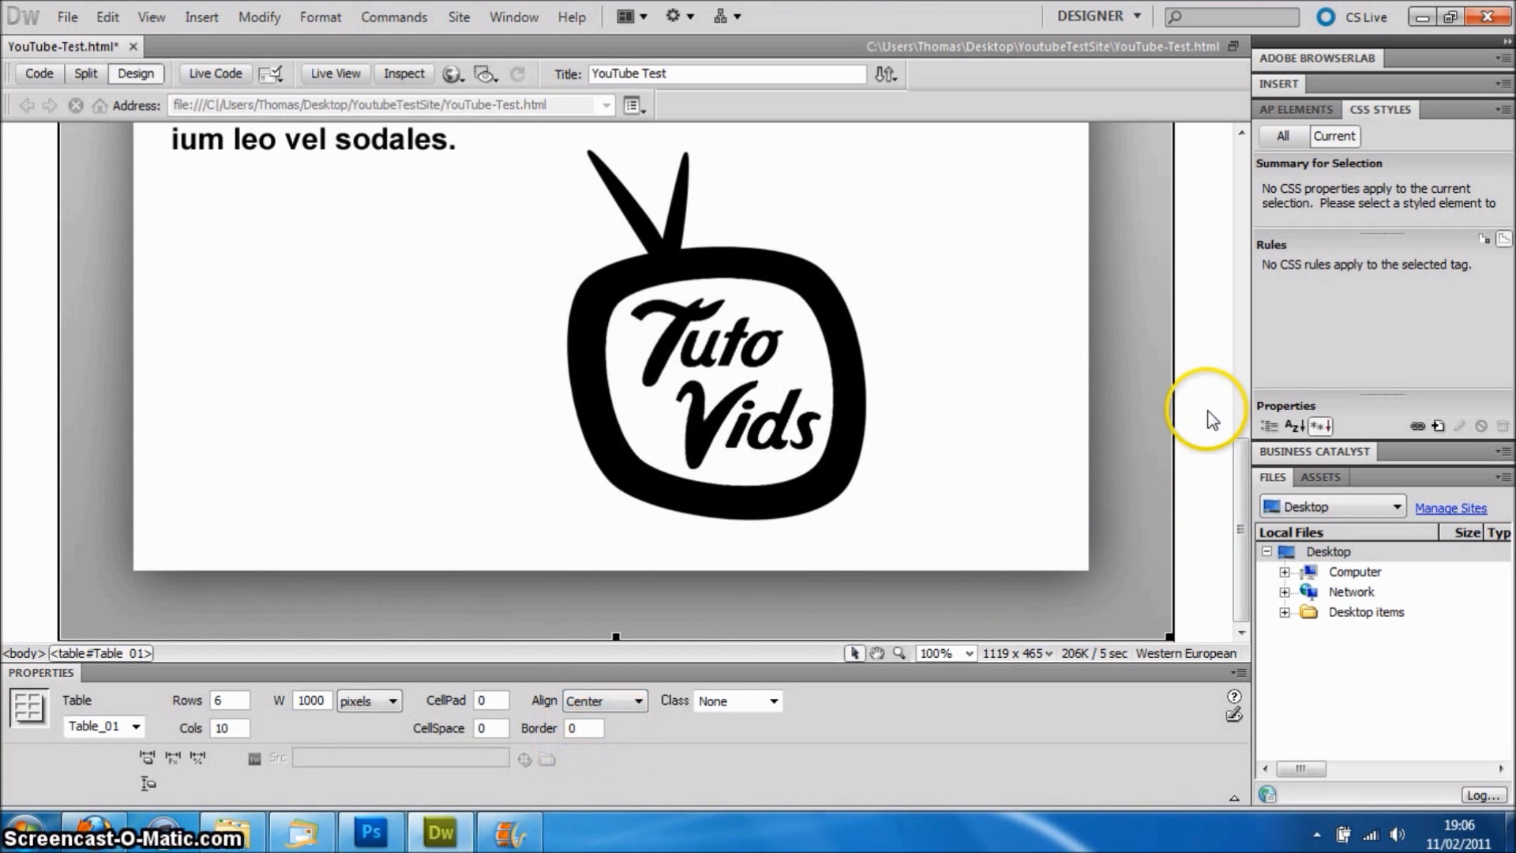
Check the TutoVids logo, then preview the page in the browser with F12
drag(1242, 528, 1225, 650)
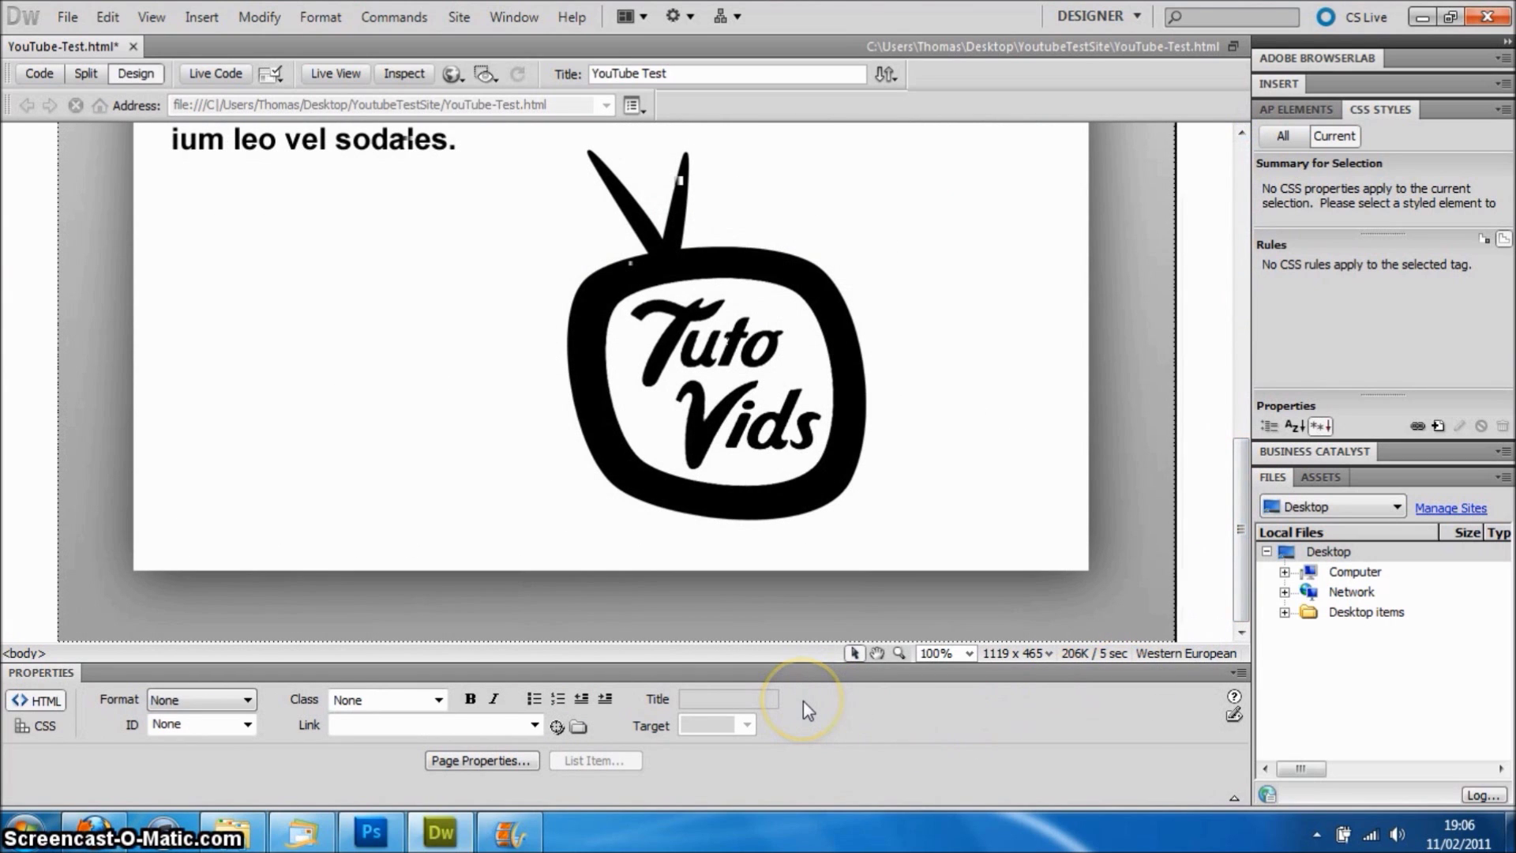
click(536, 444)
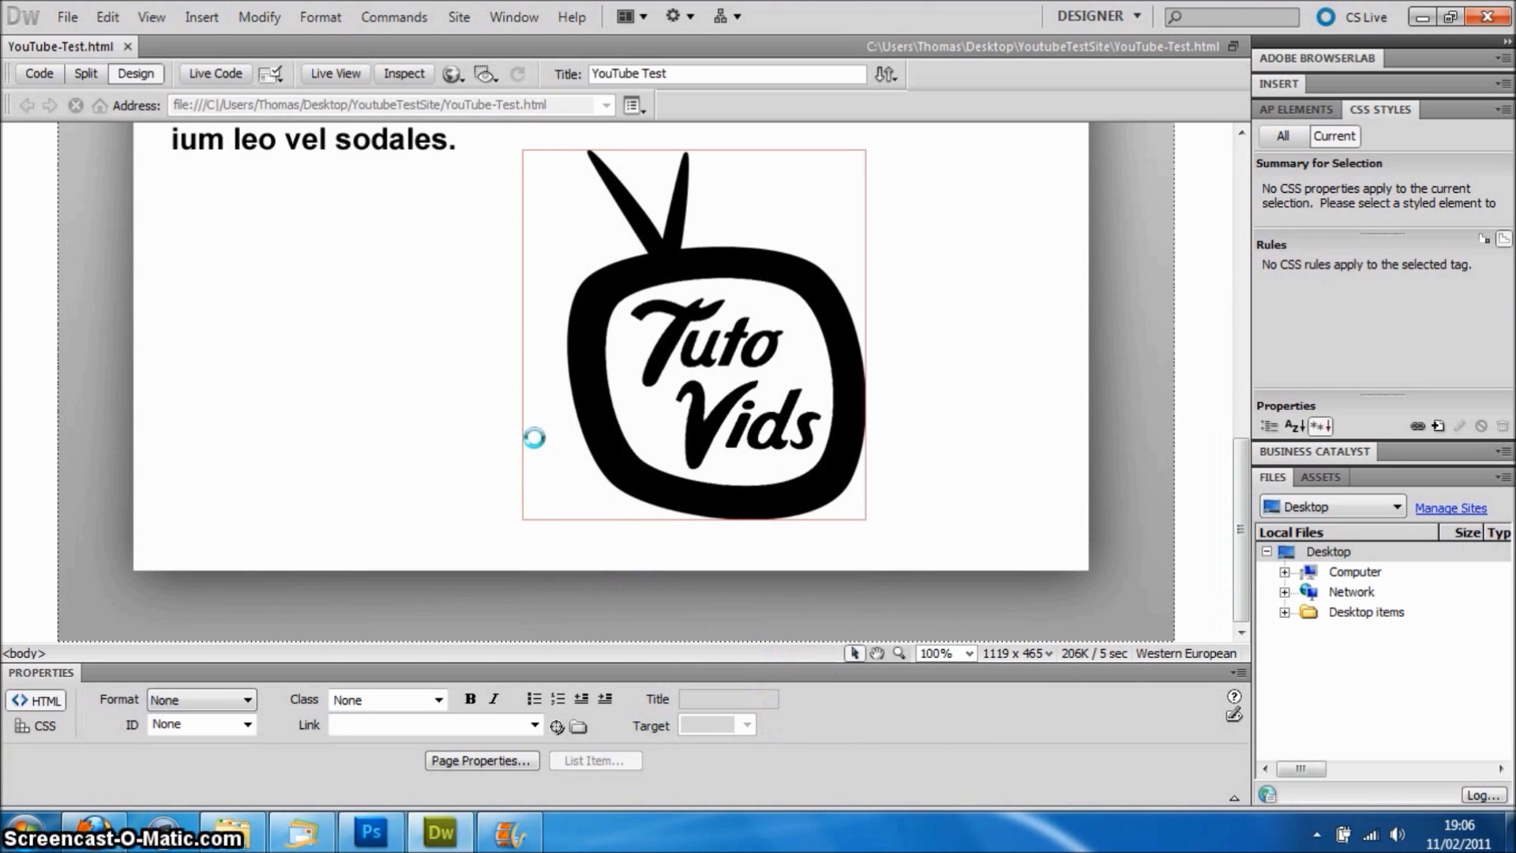
click(268, 732)
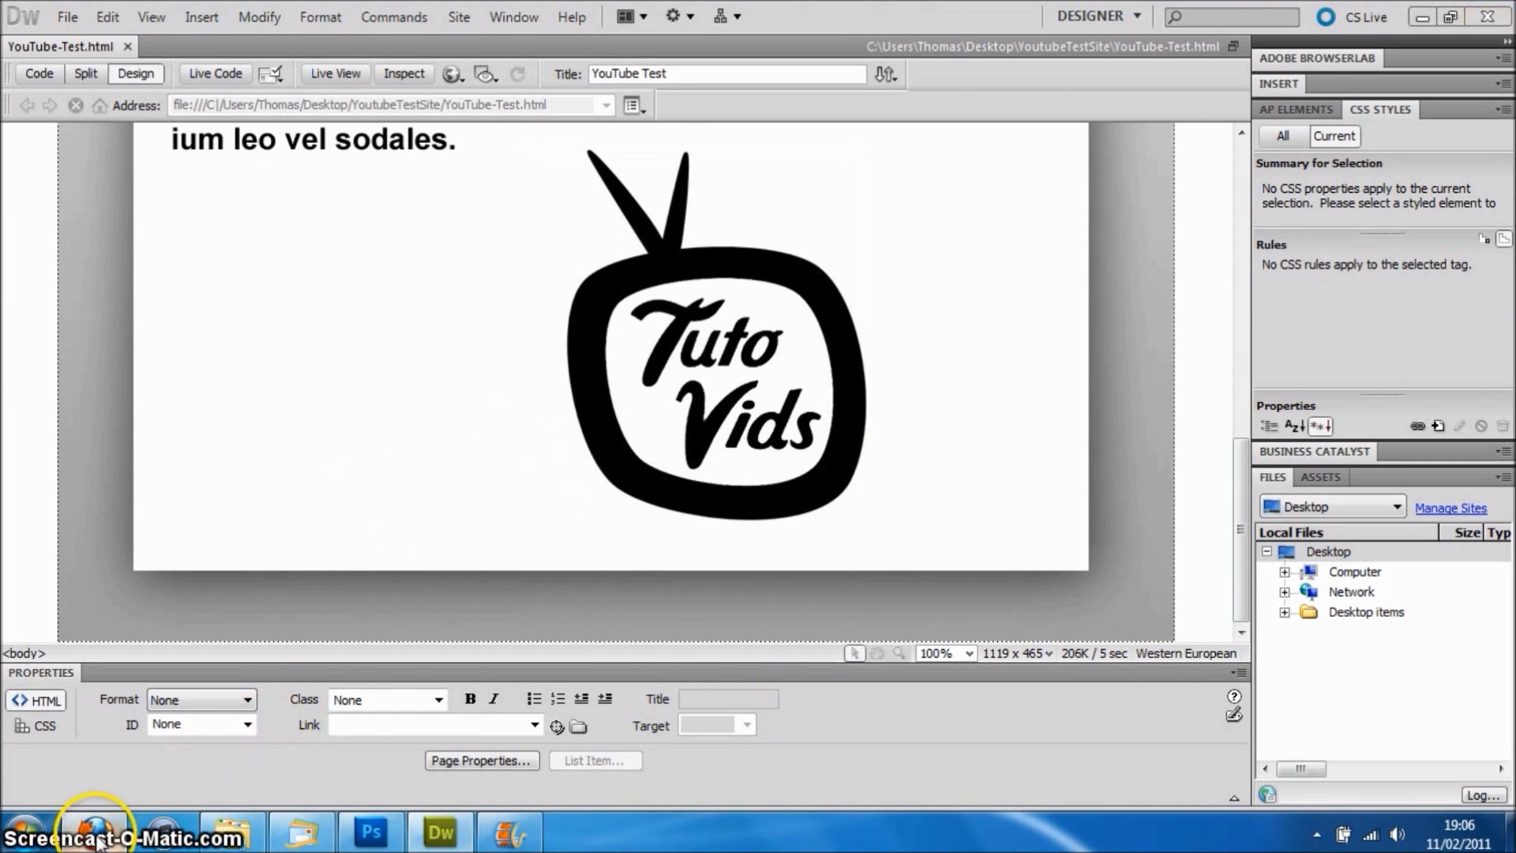
key(F12)
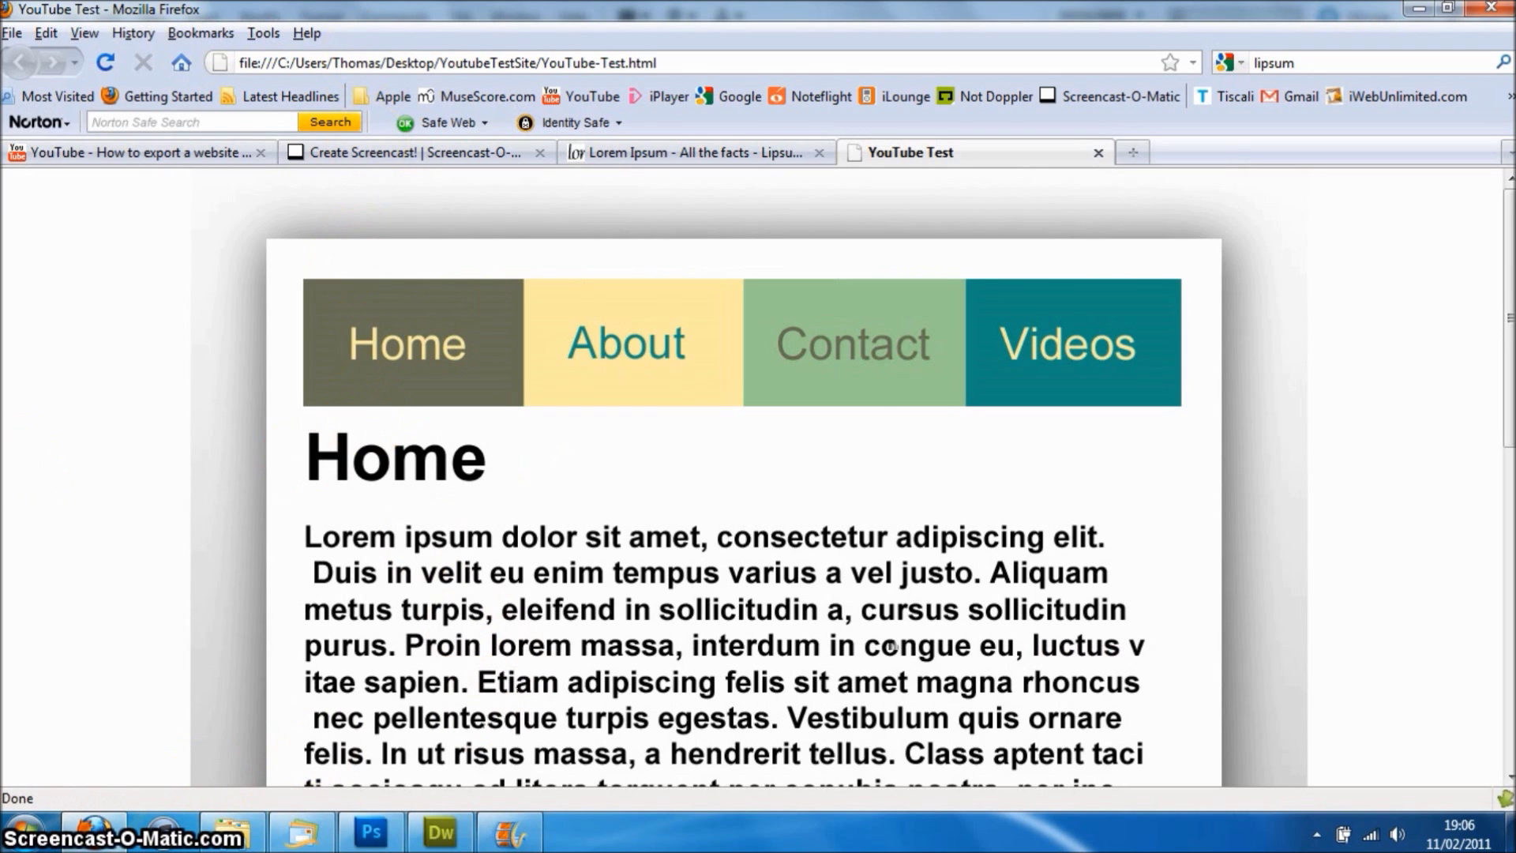
Test the Home, About and Contact button links, going back after each
scroll(359, 277, down, 10)
scroll(40, 450, up, 10)
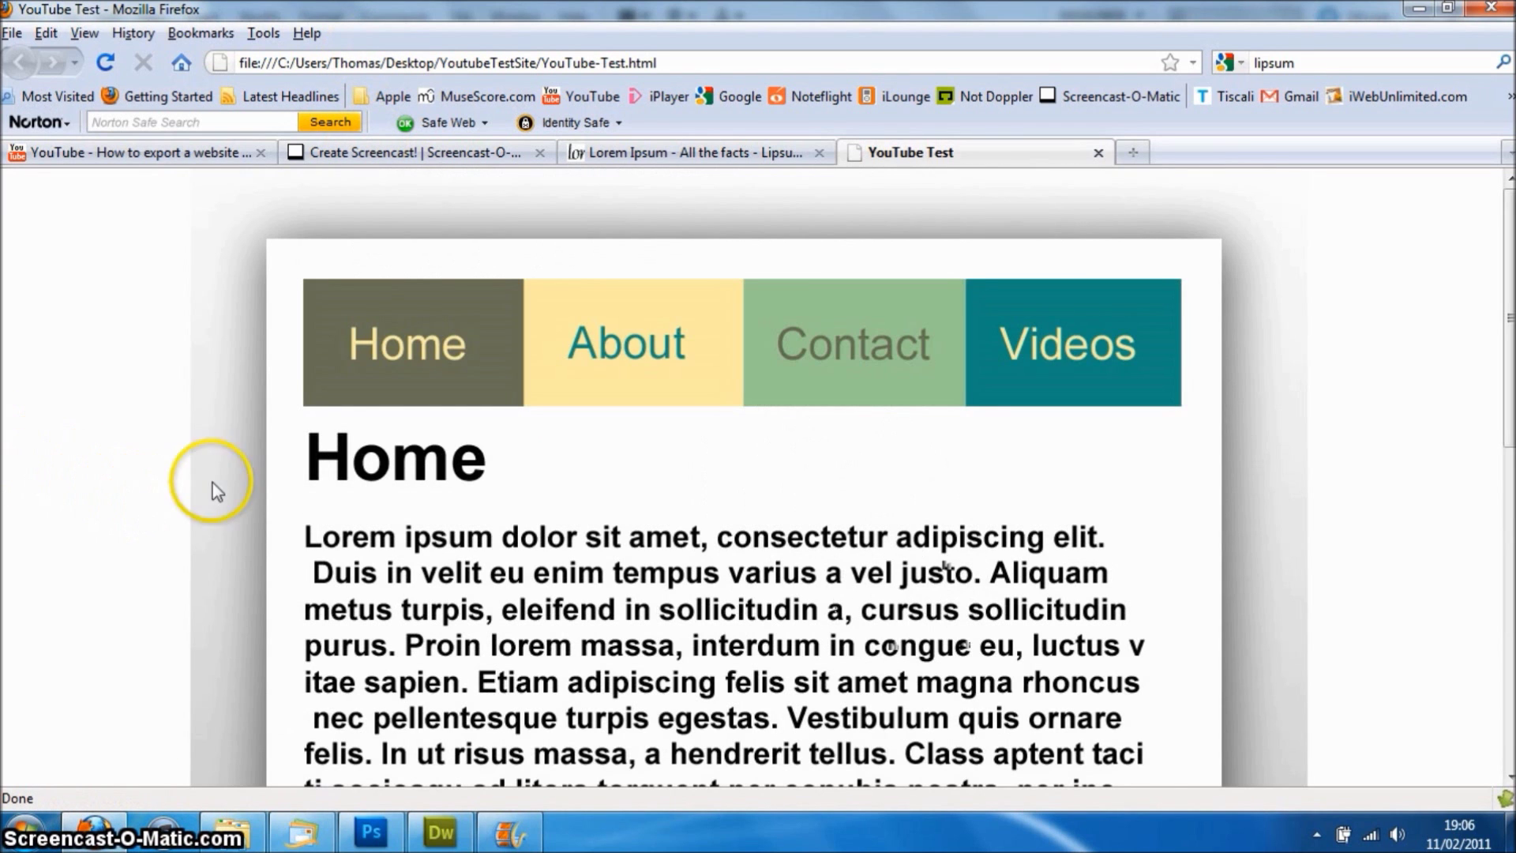
click(439, 345)
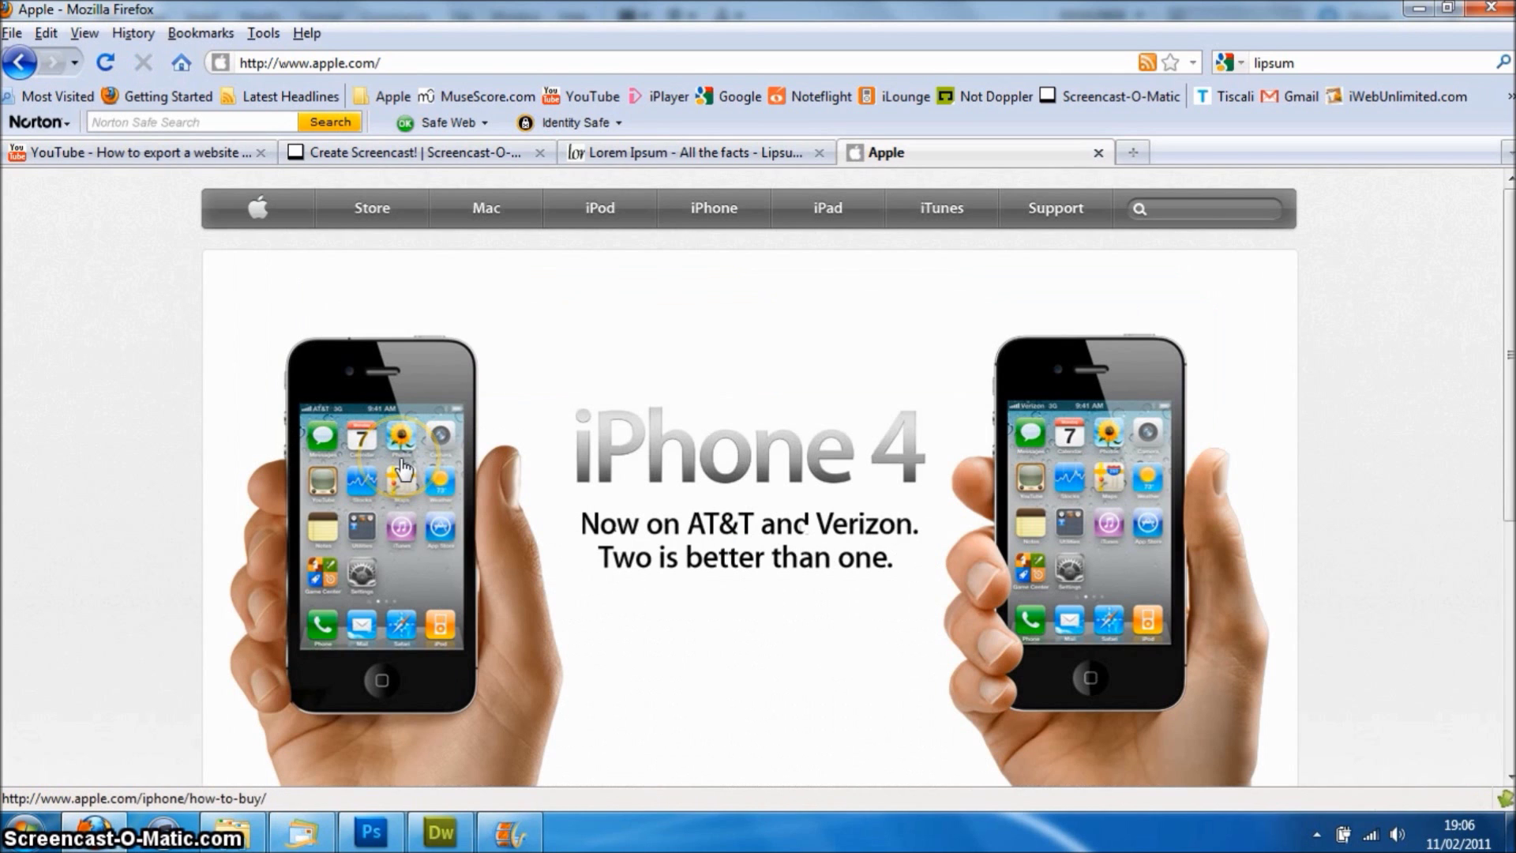
key(alt+Left)
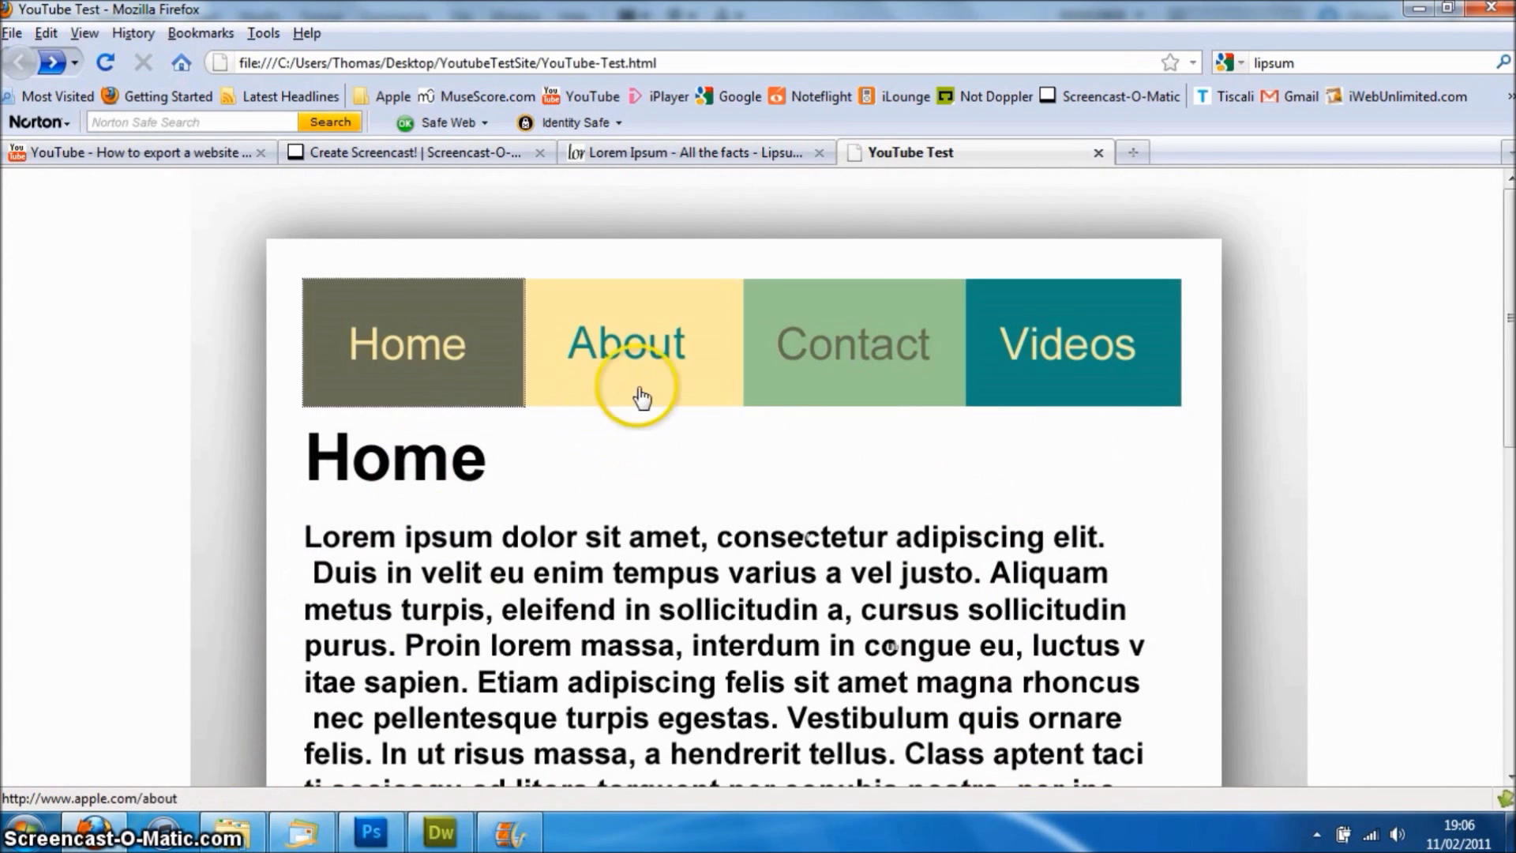
click(660, 331)
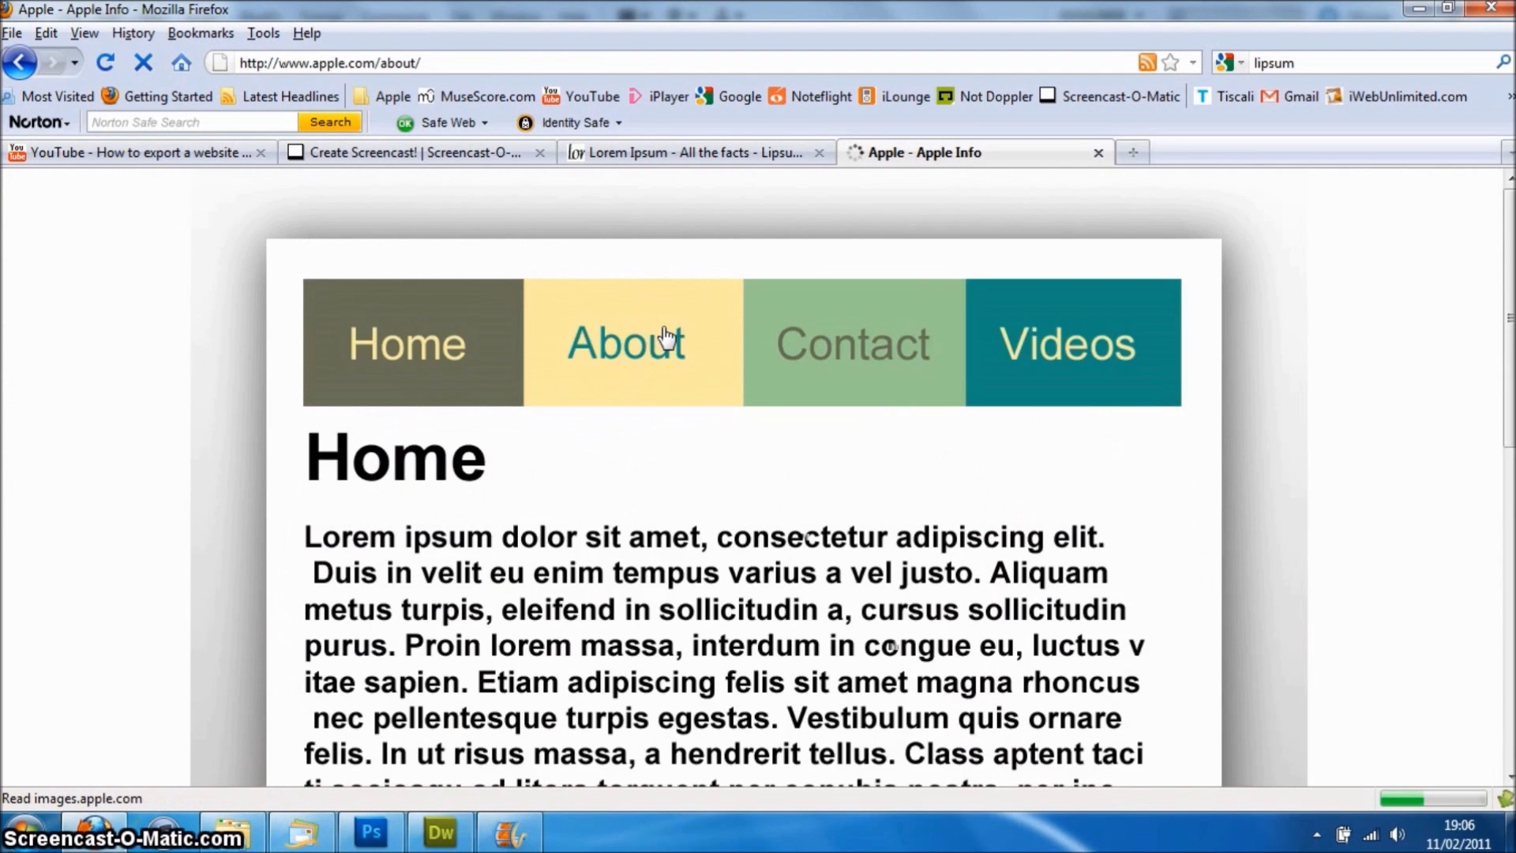
key(alt+Left)
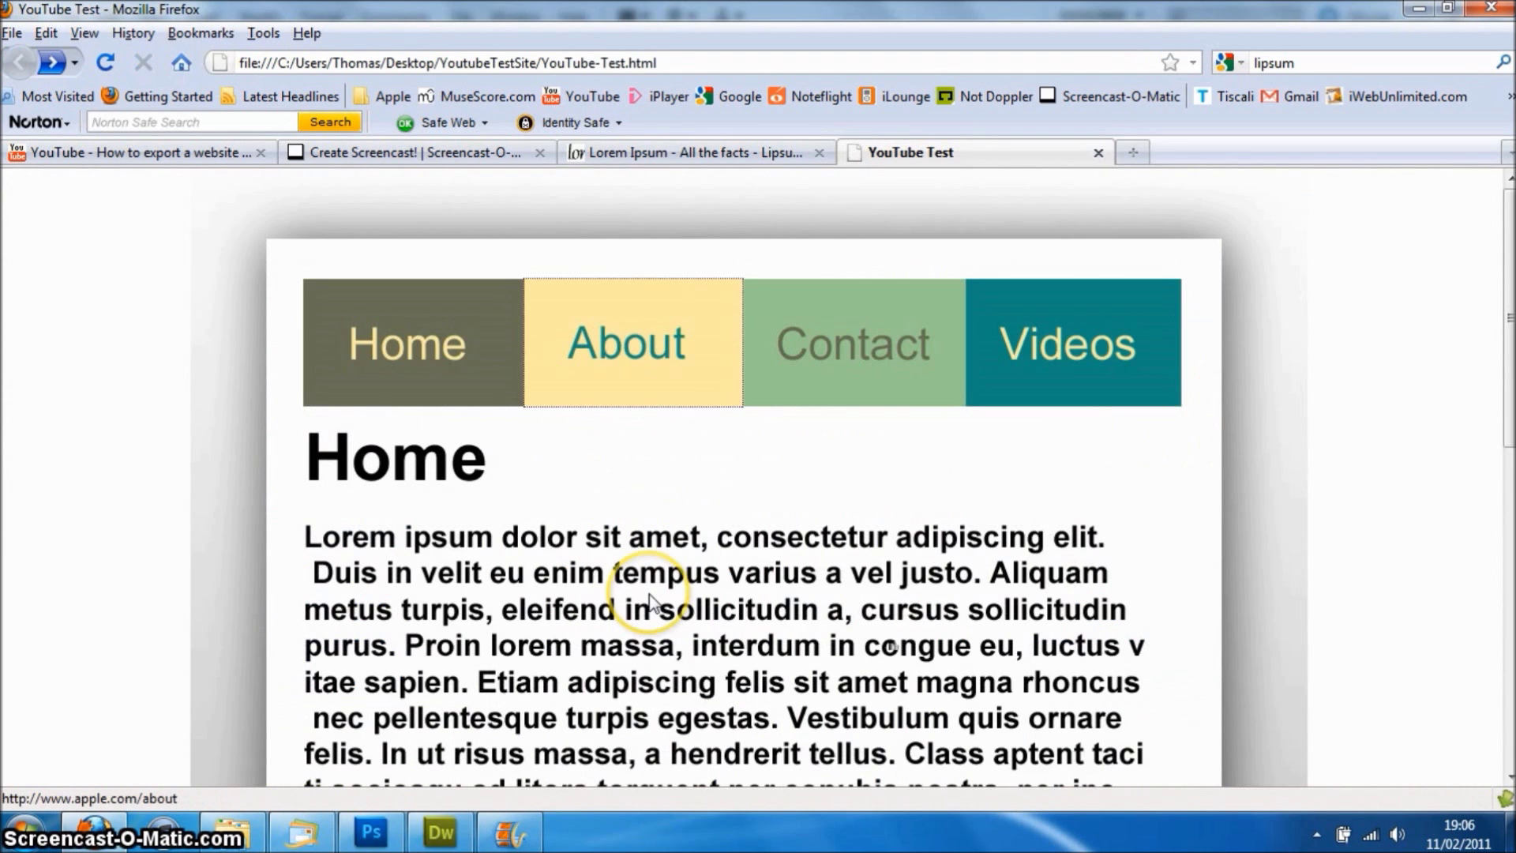
click(811, 345)
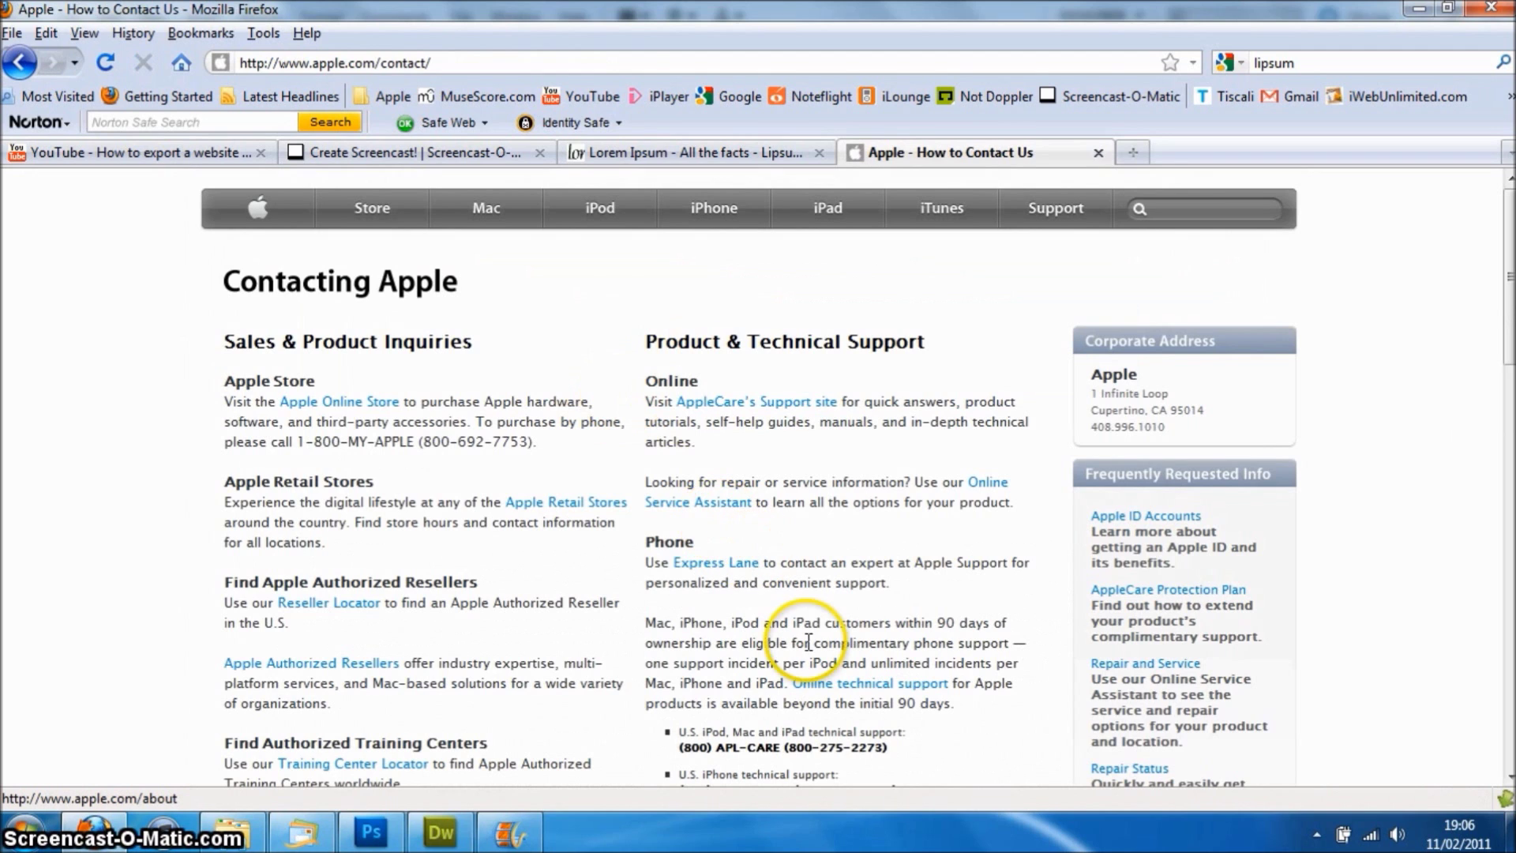
key(alt+Left)
Test the Videos link to youtube.com/apple and the logo's apple.com link, then close the tab
click(1050, 339)
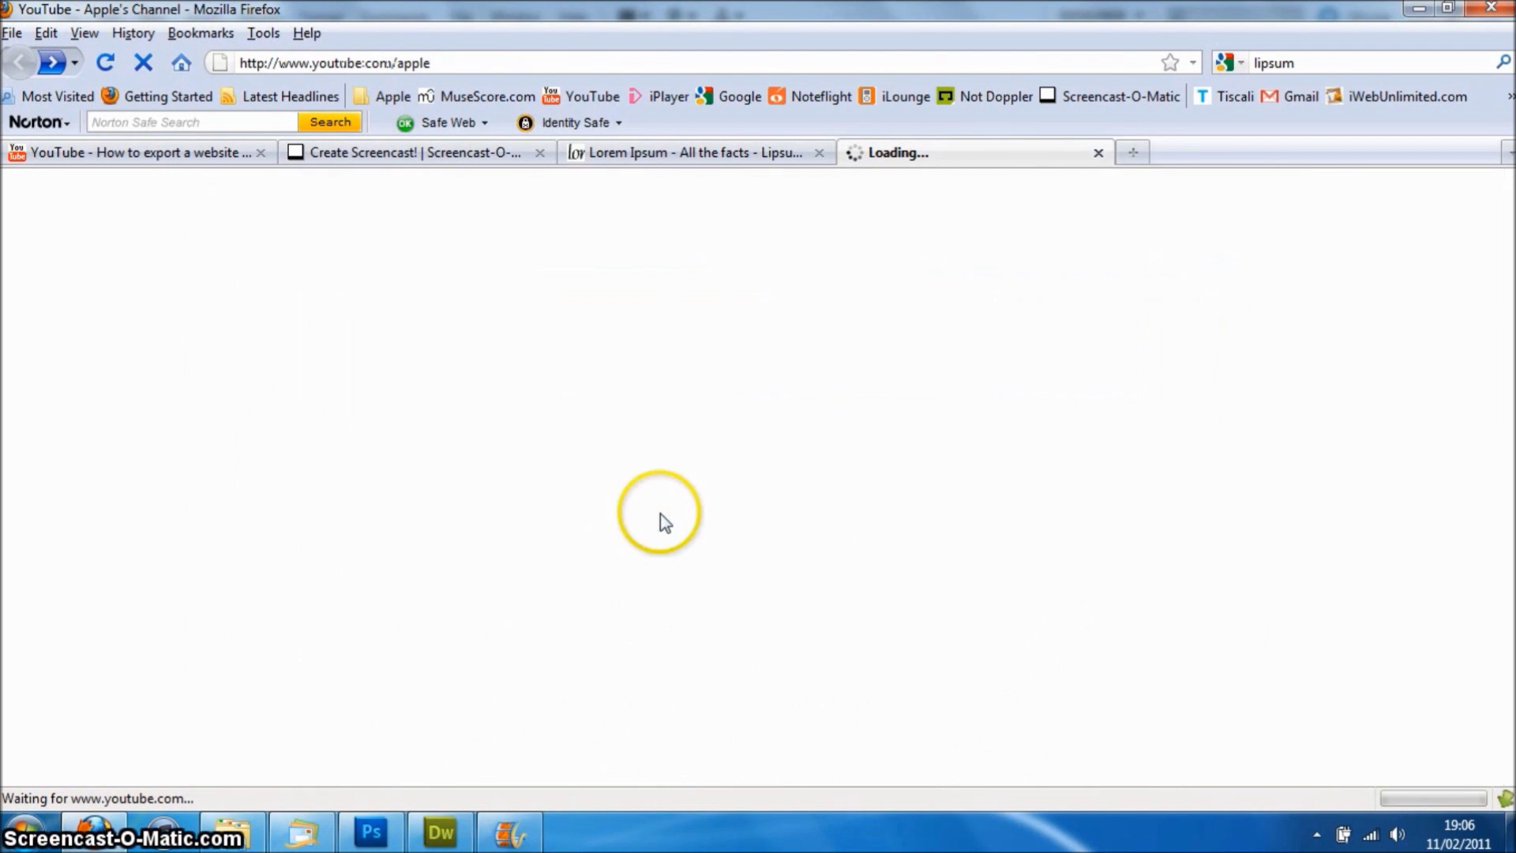
key(alt+Left)
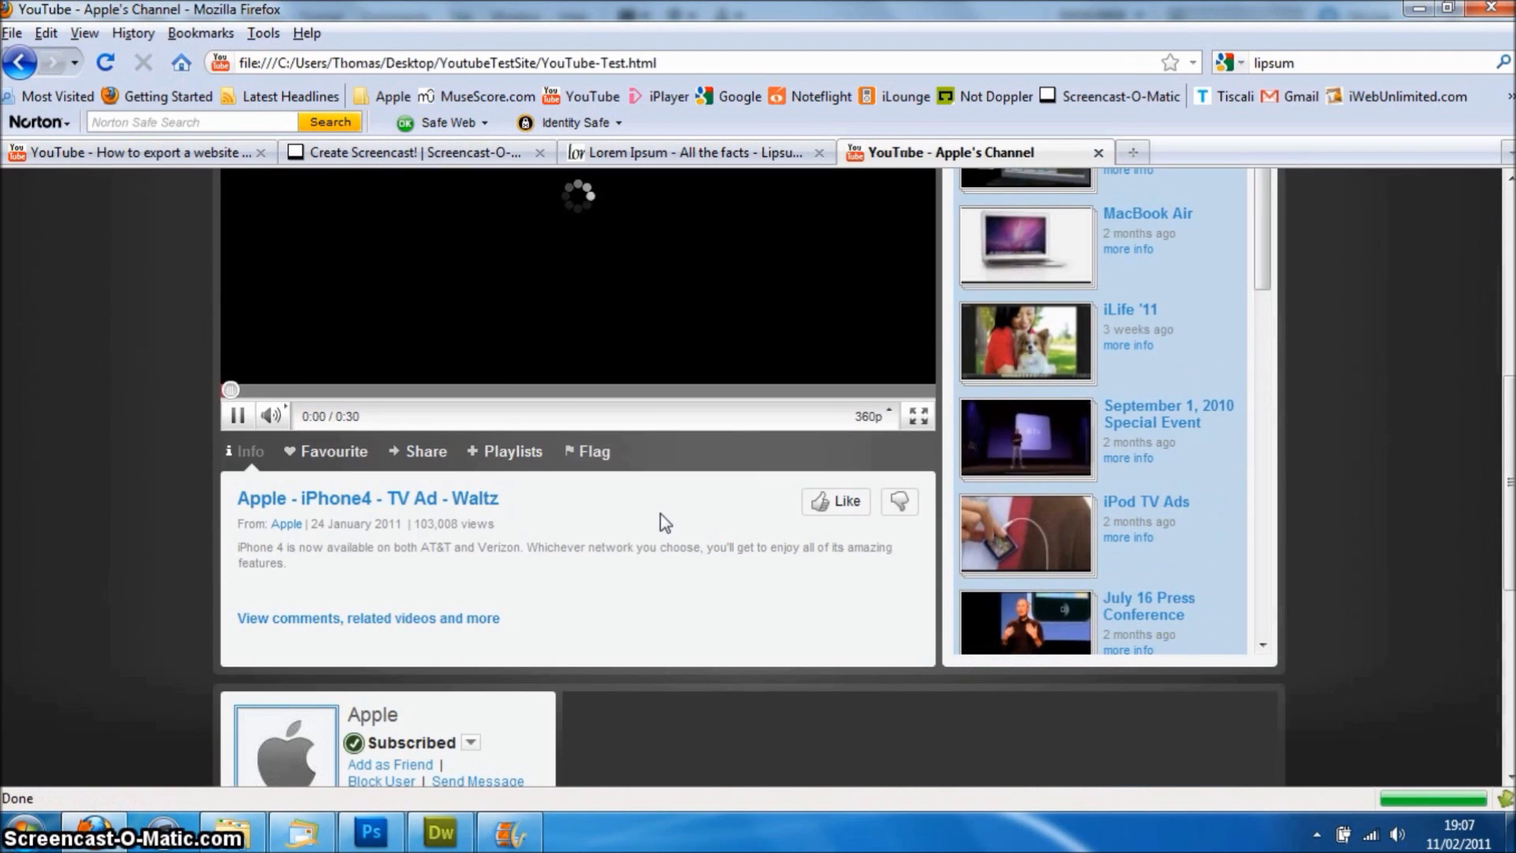
scroll(660, 514, down, 10)
click(761, 510)
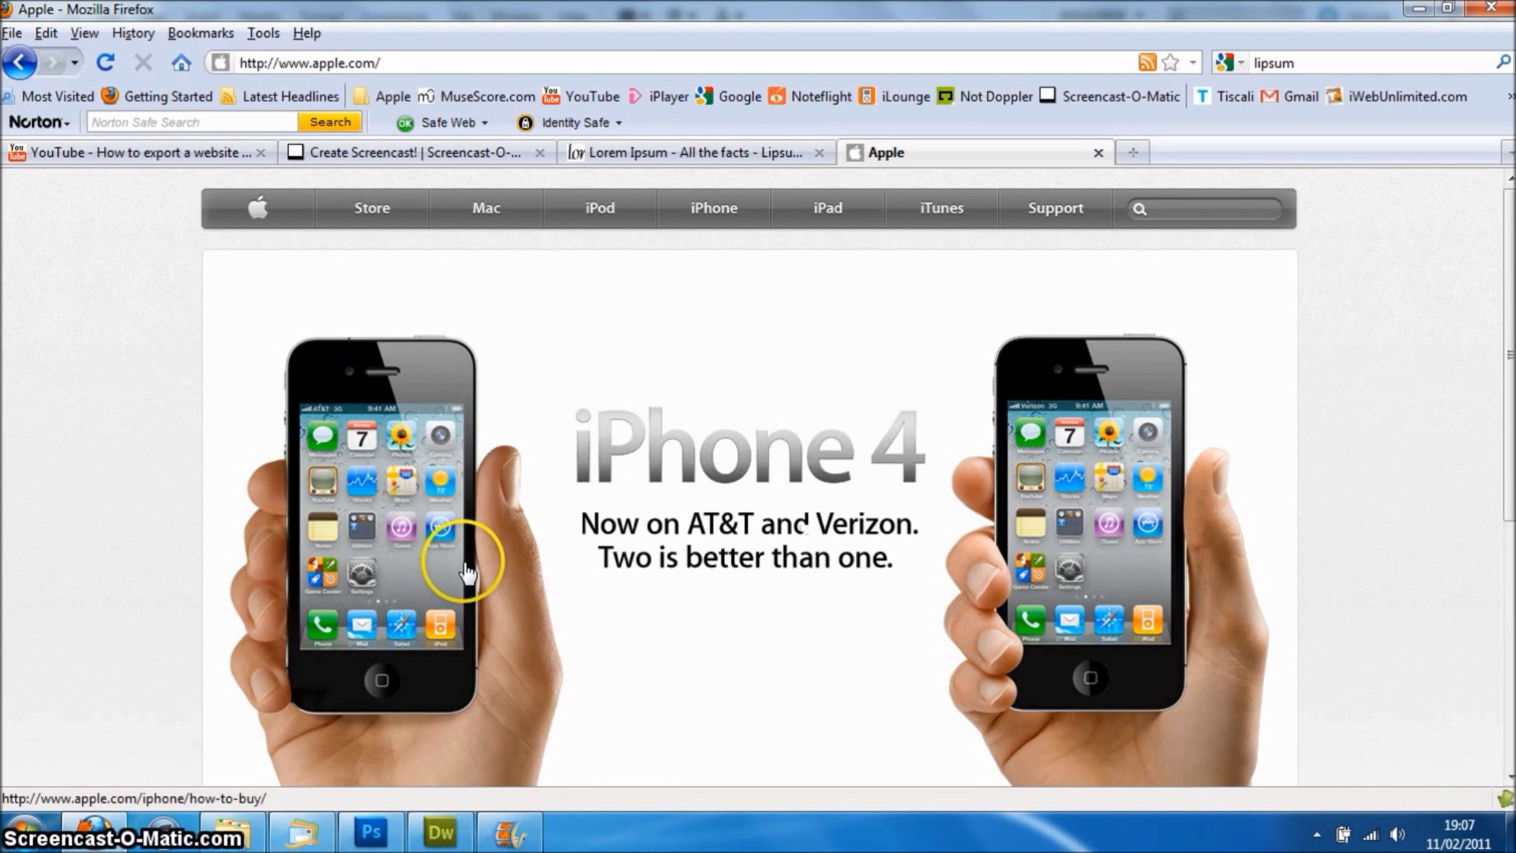
key(alt+Left)
click(27, 569)
scroll(27, 568, up, 10)
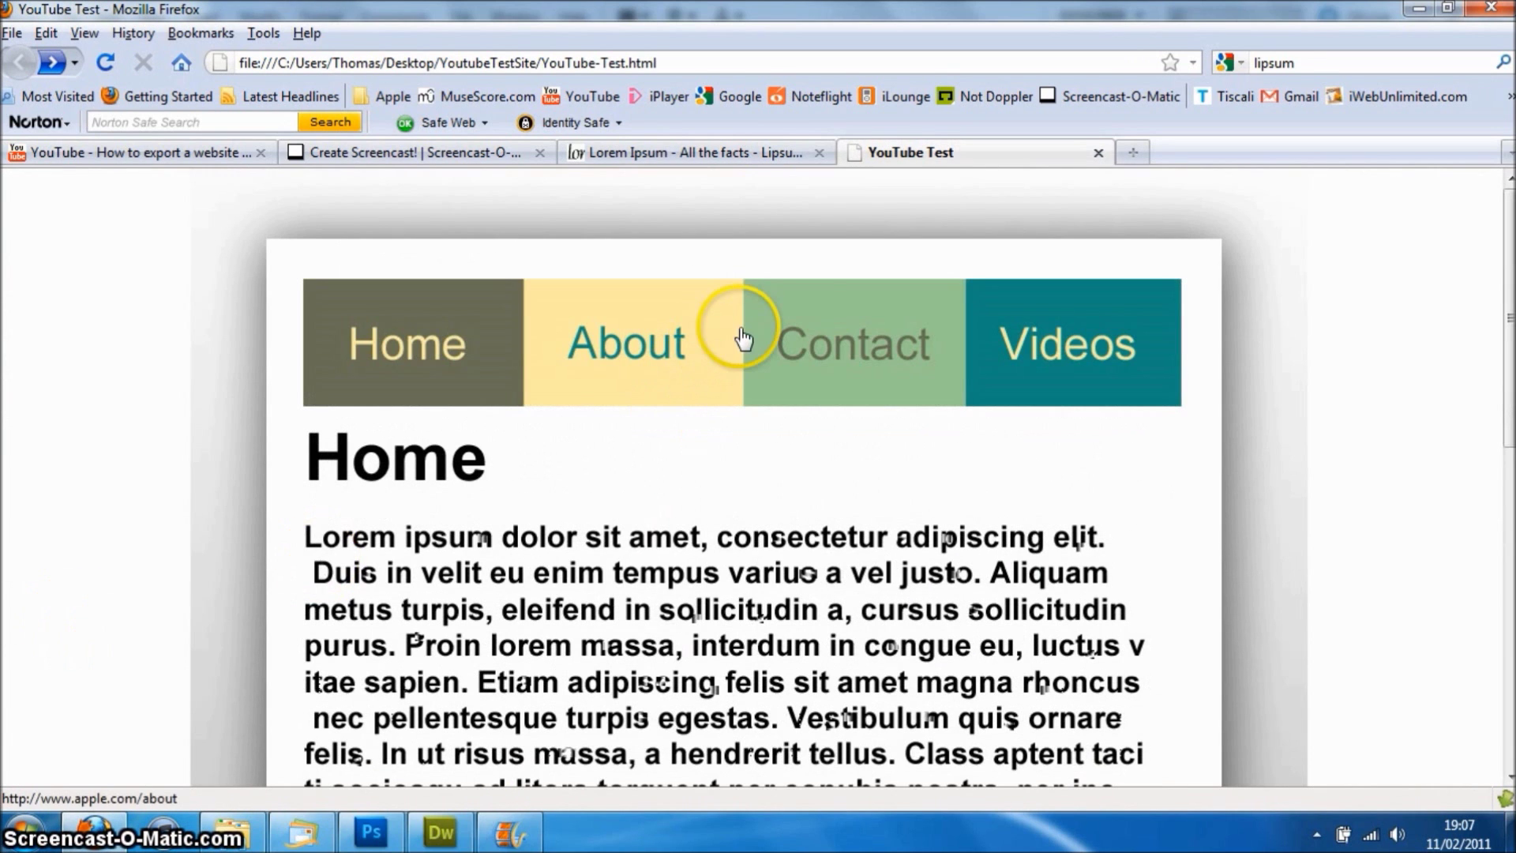
click(1098, 152)
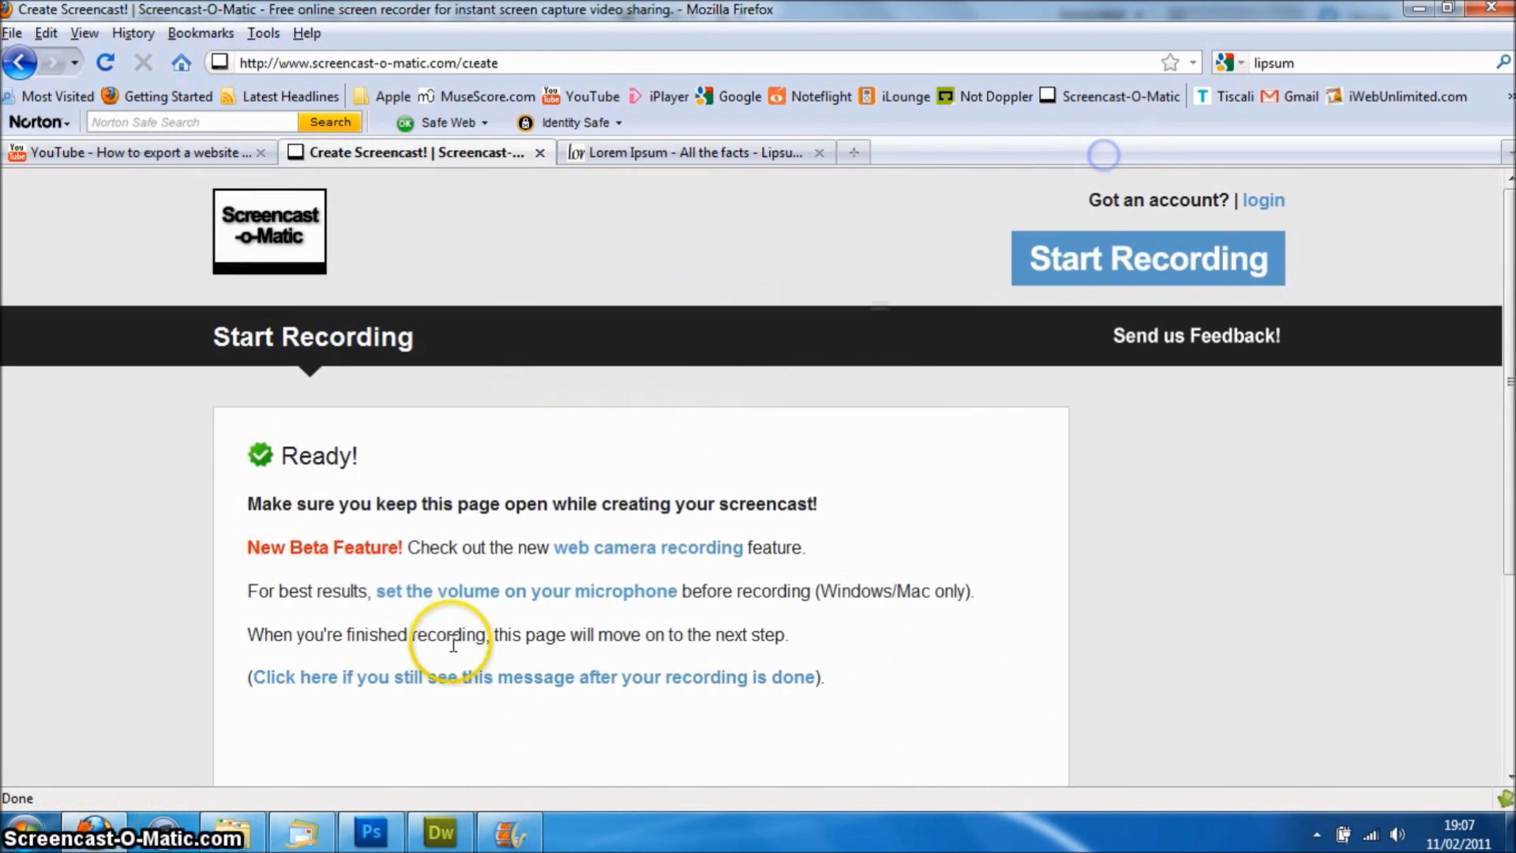
Set the Page Properties background color to light gray #CCC, apply it, and save the file
click(442, 832)
scroll(1004, 474, up, 3)
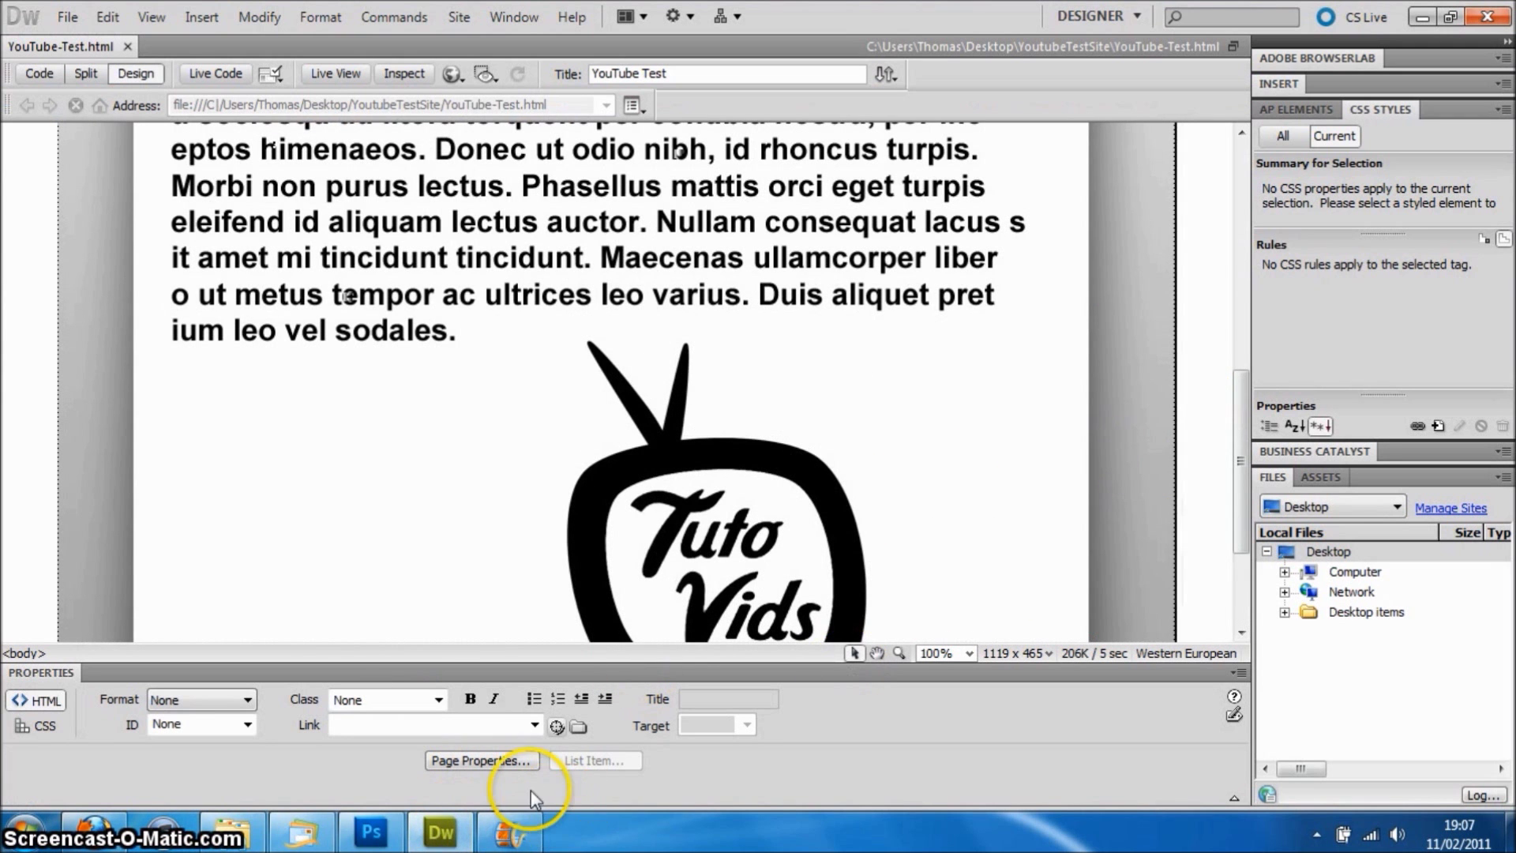
click(510, 762)
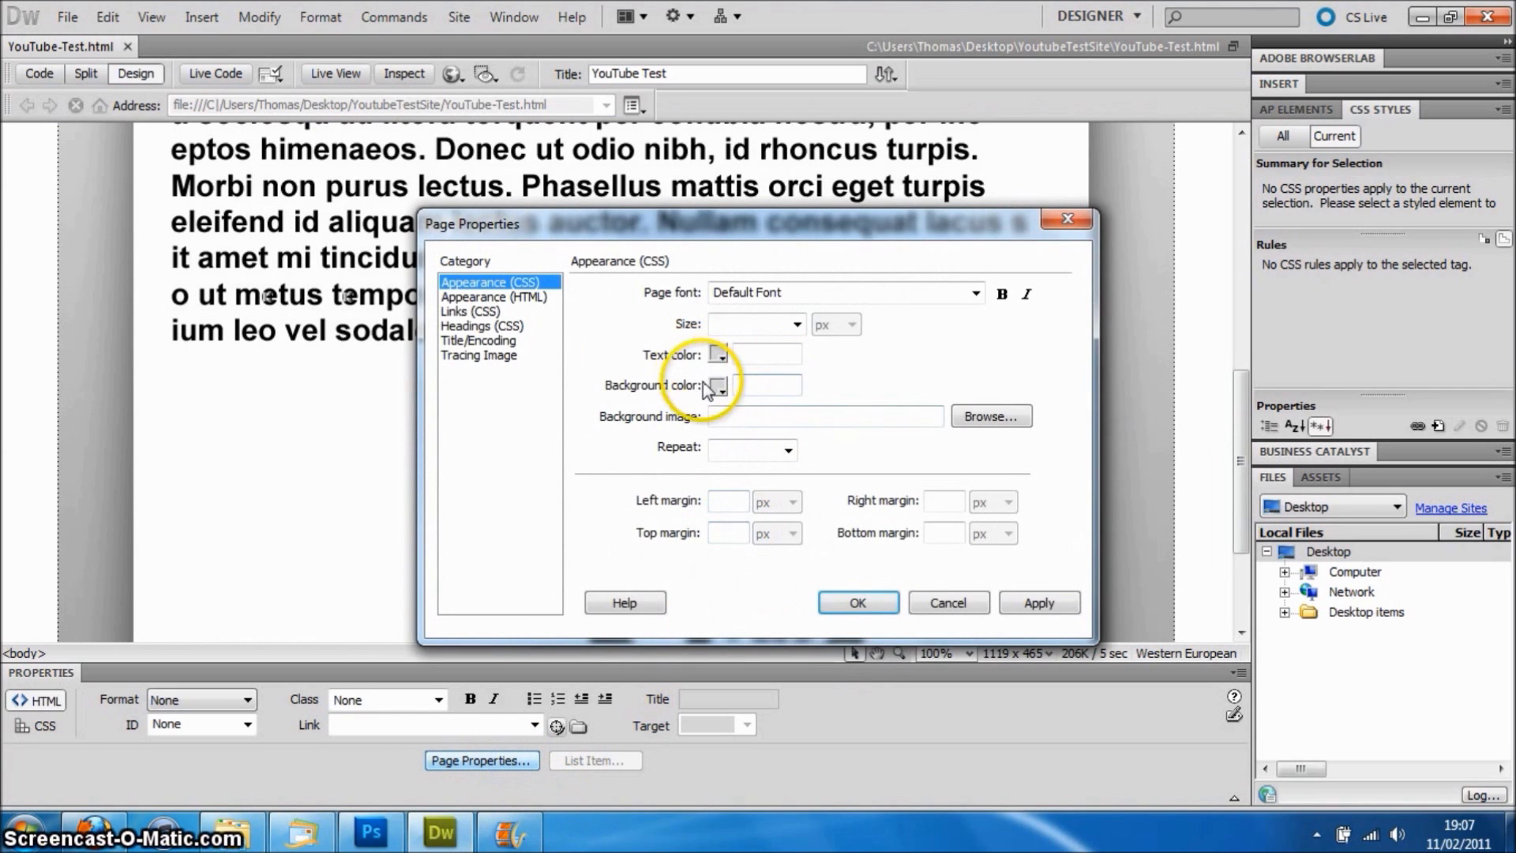
click(718, 386)
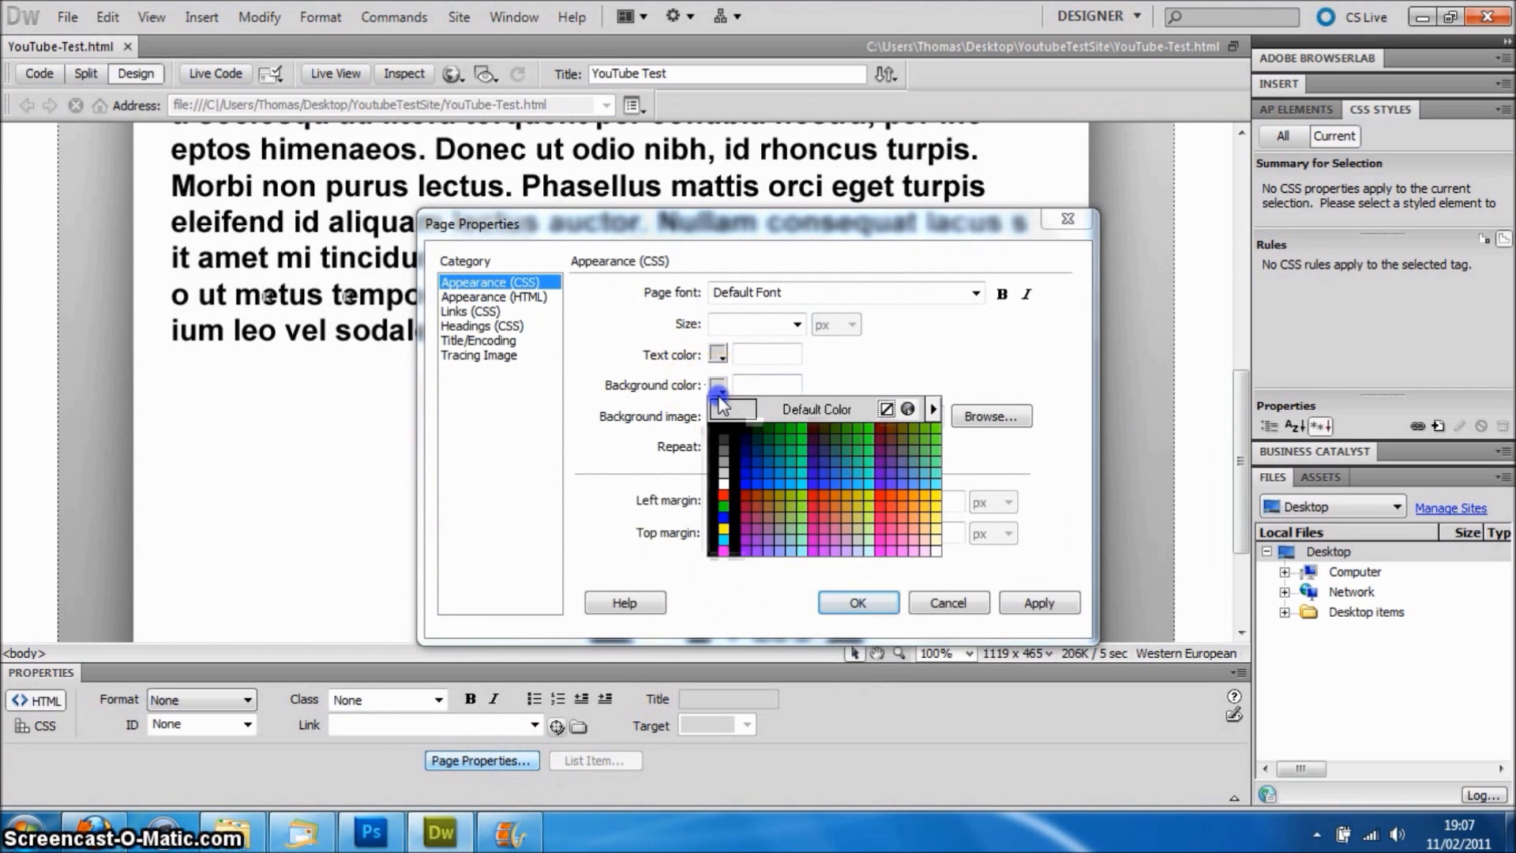
click(724, 473)
click(1042, 603)
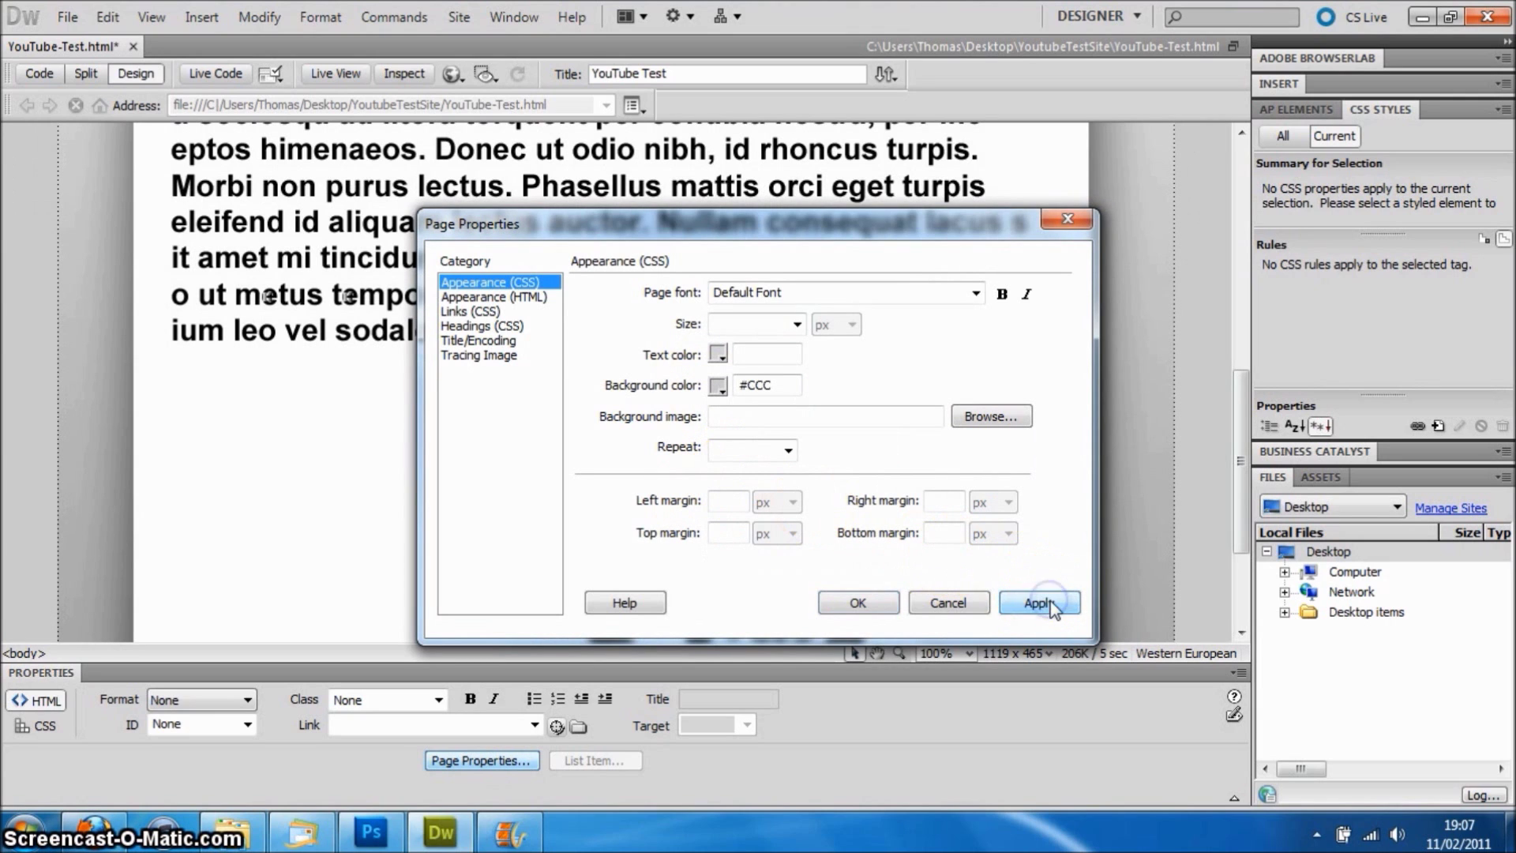
click(873, 601)
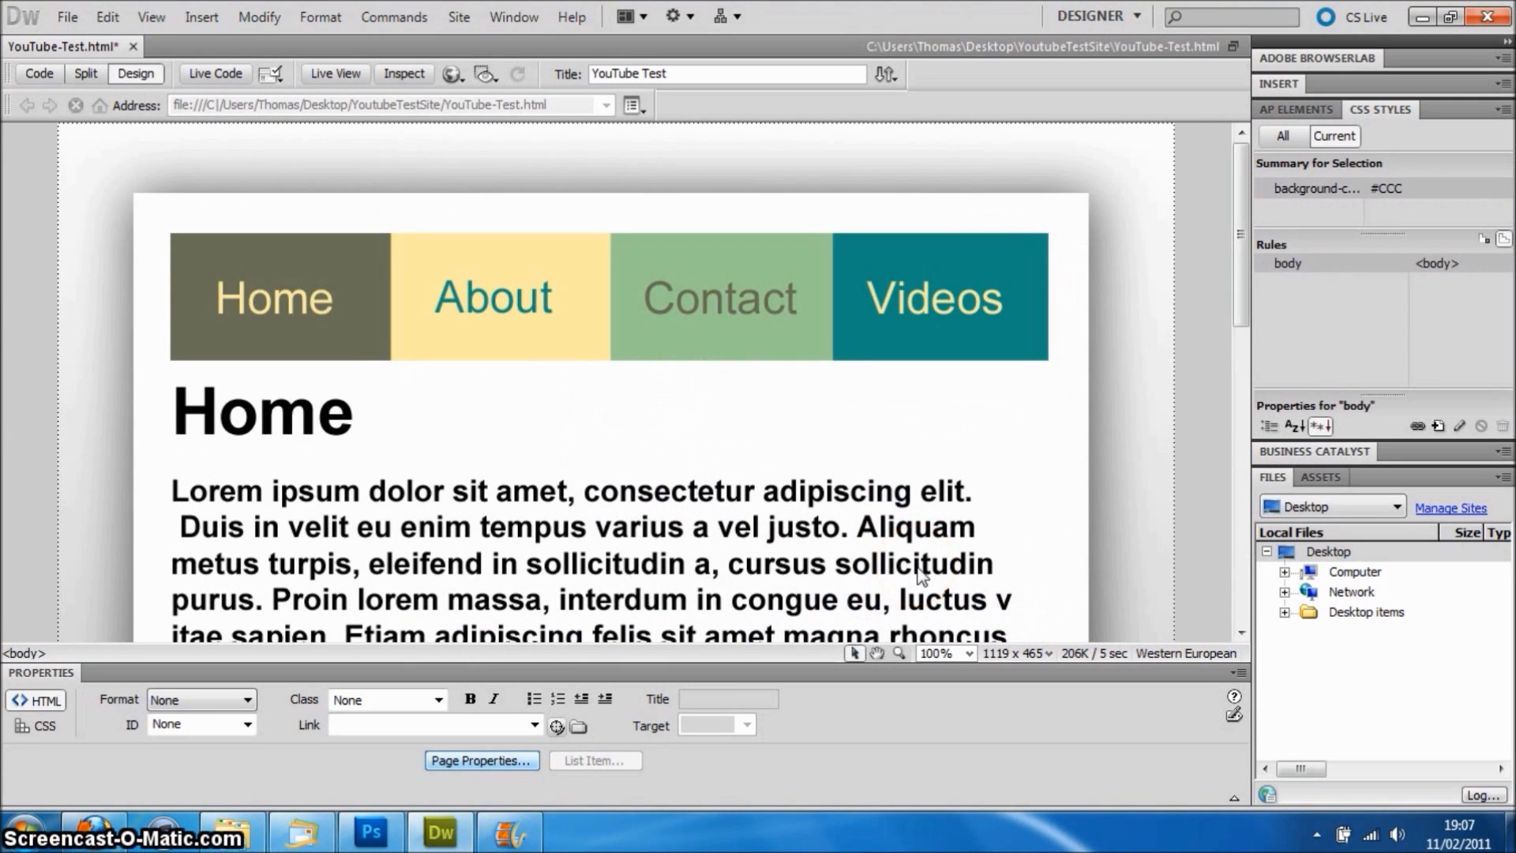
key(ctrl+s)
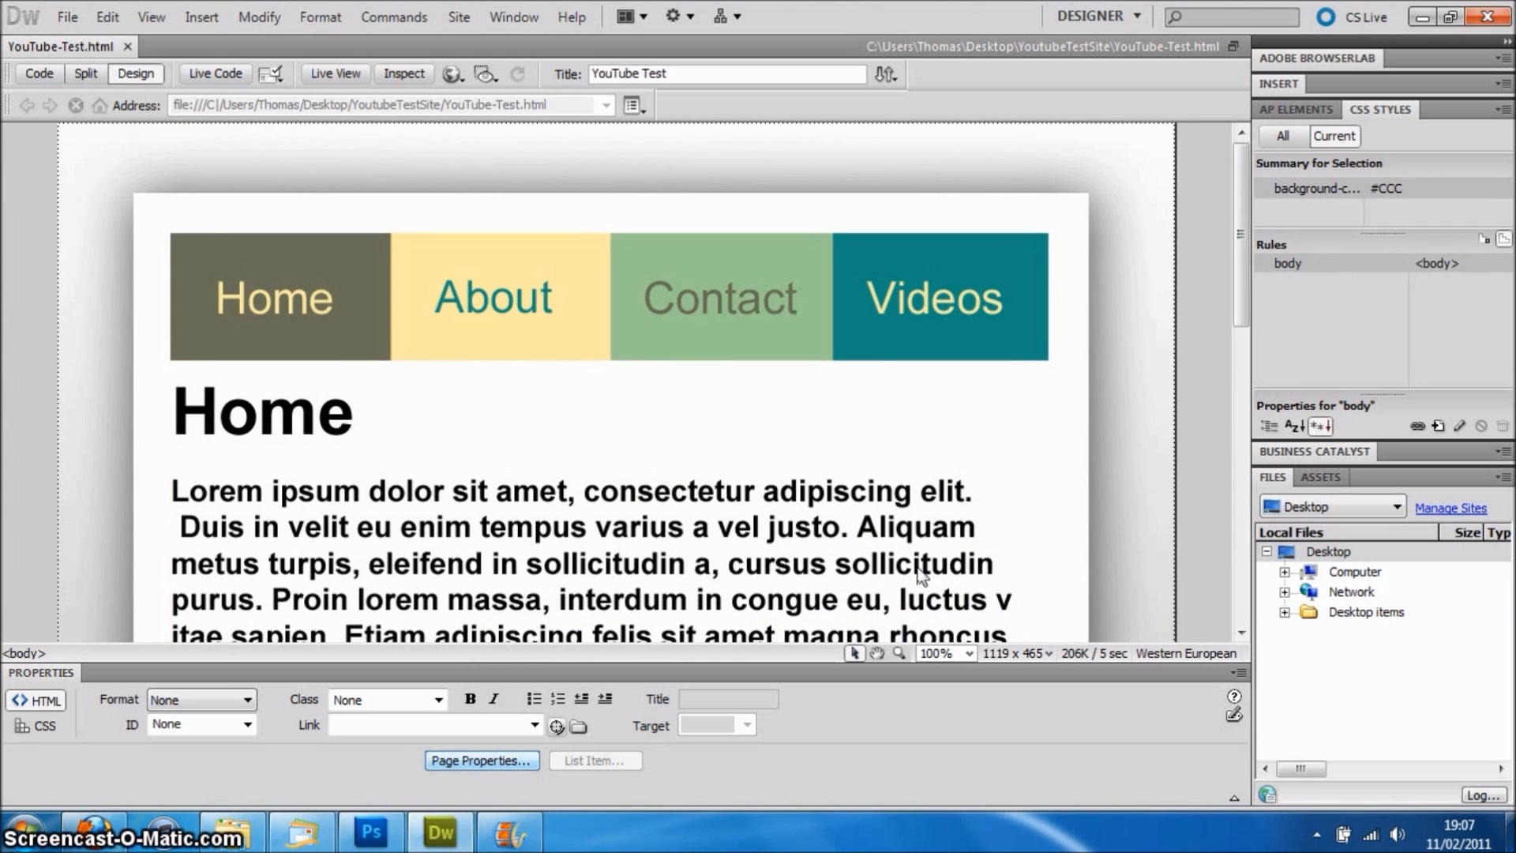
Scroll through the gray-background page in Firefox, then close the YouTube Test tab
click(93, 833)
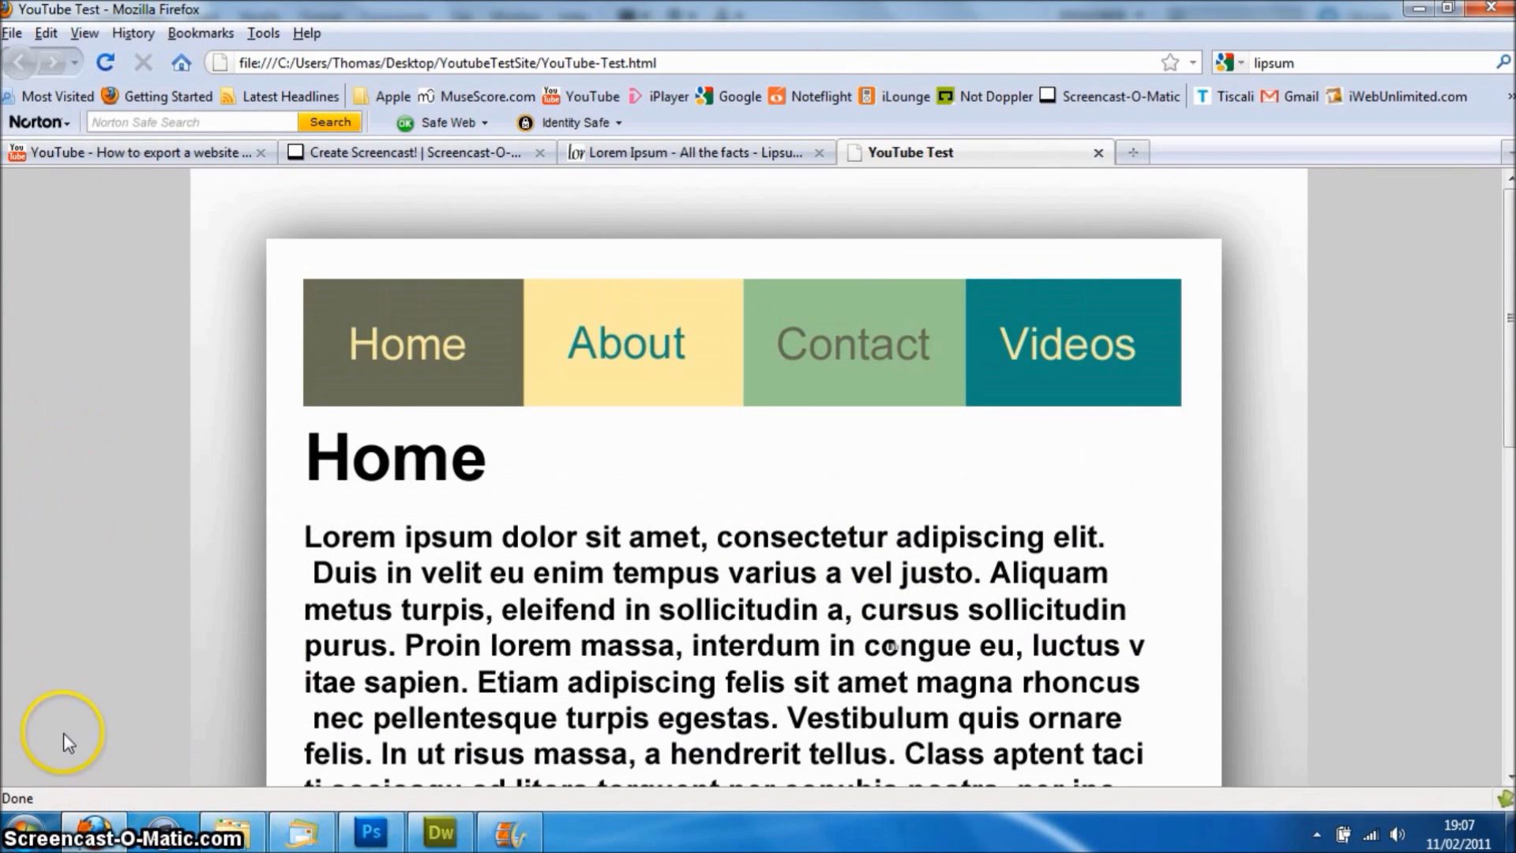
scroll(643, 413, down, 6)
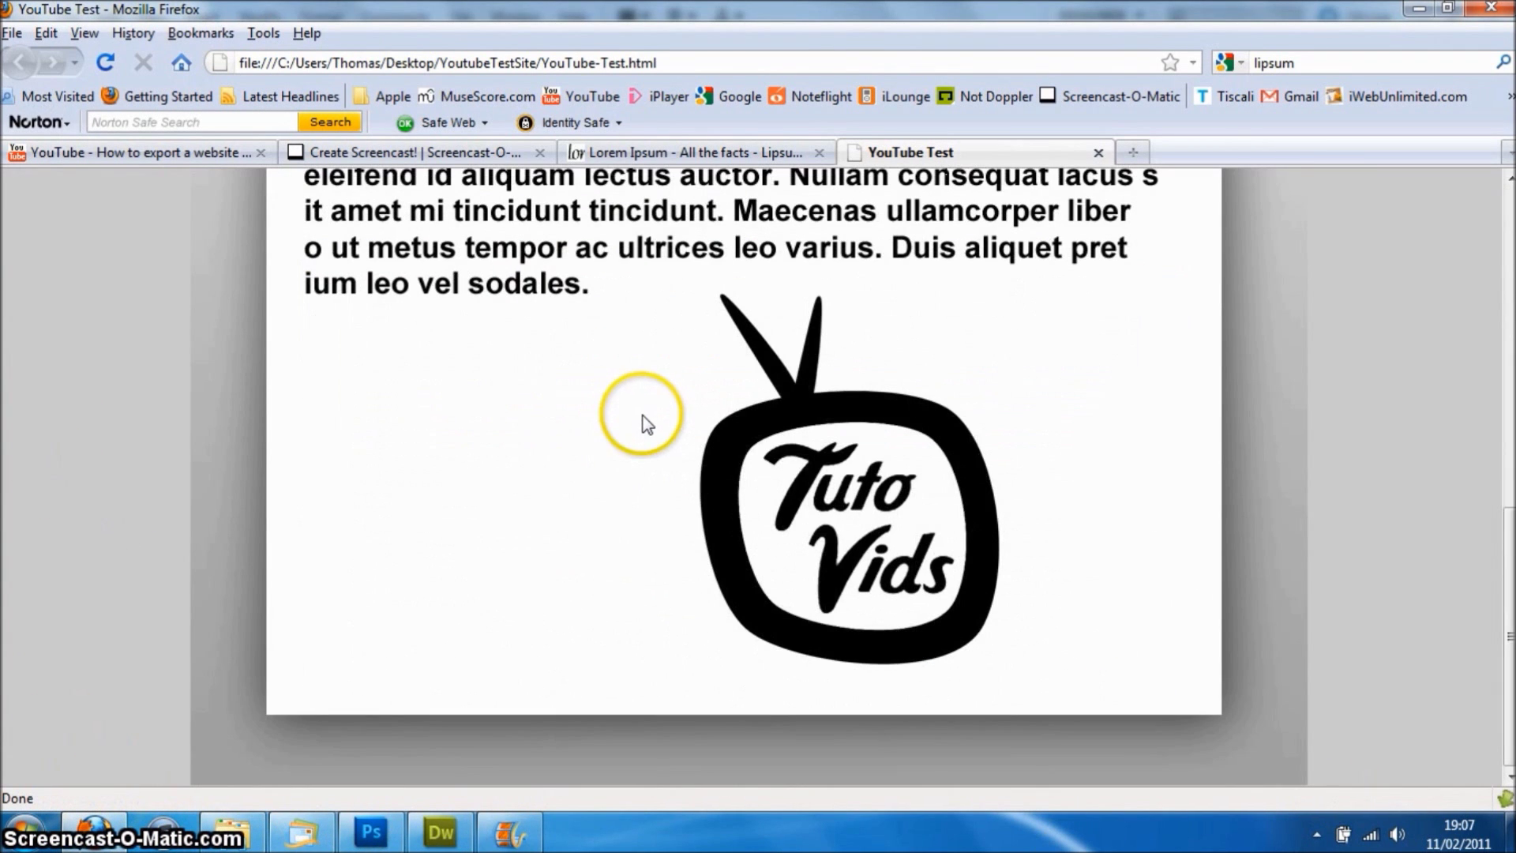
scroll(879, 466, up, 2)
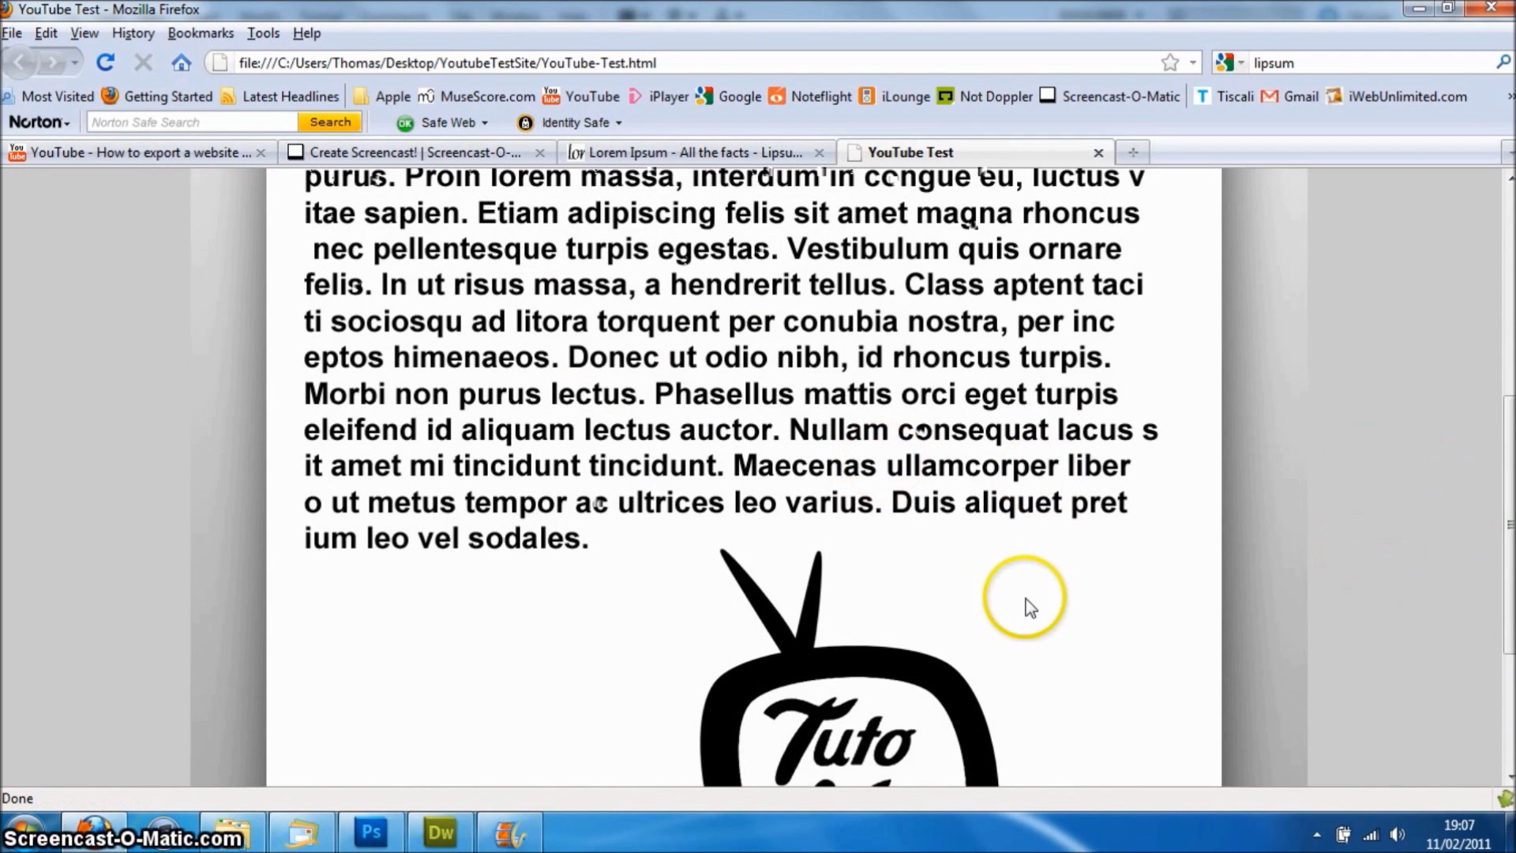
scroll(973, 598, up, 5)
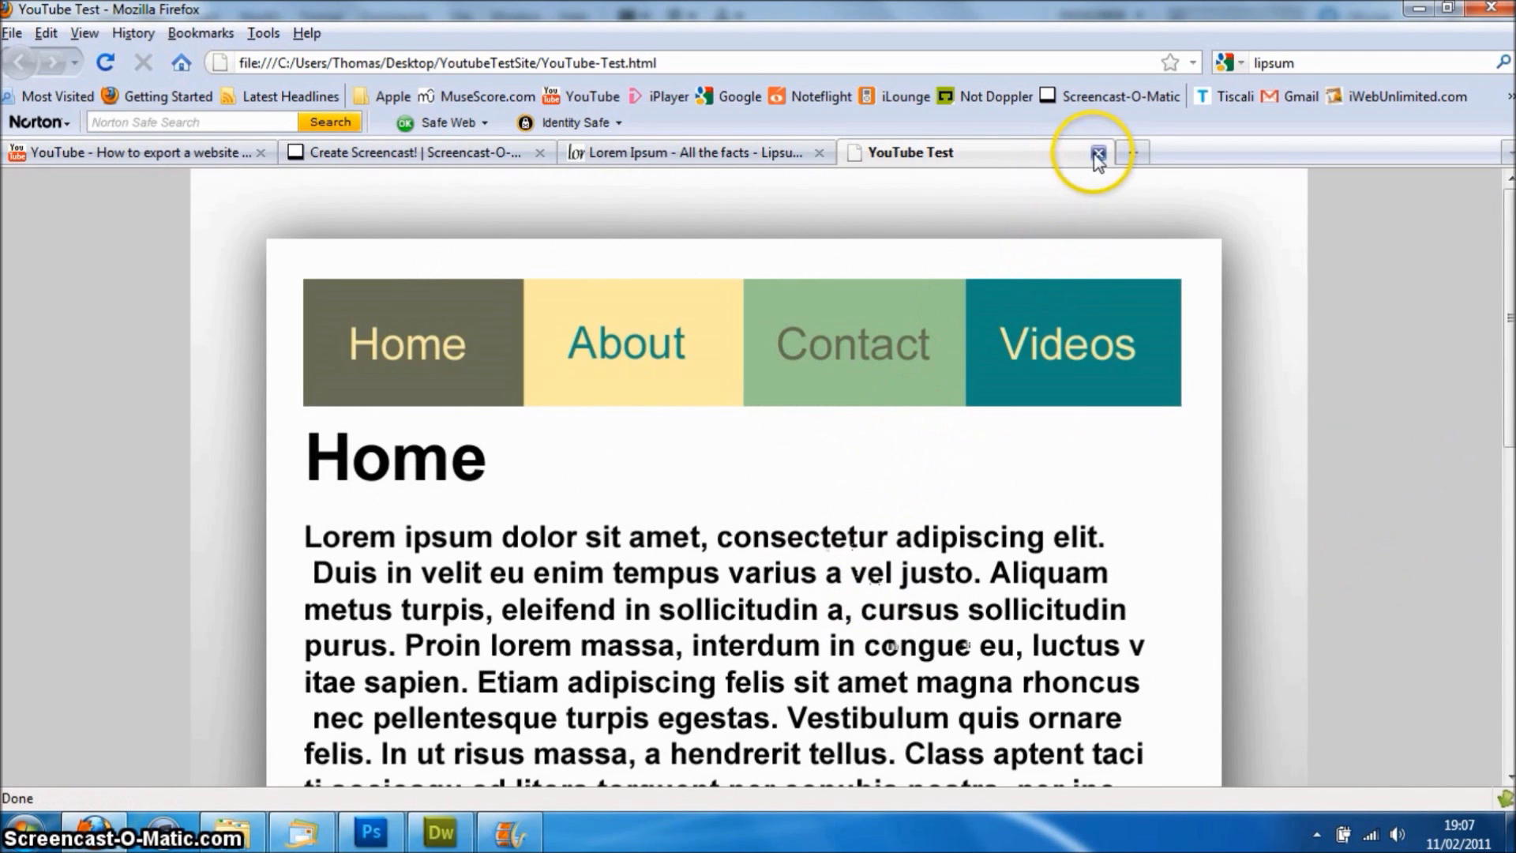
click(1097, 152)
Switch from the Photoshop mock-up to Dreamweaver with YouTube-Test.html open
click(372, 832)
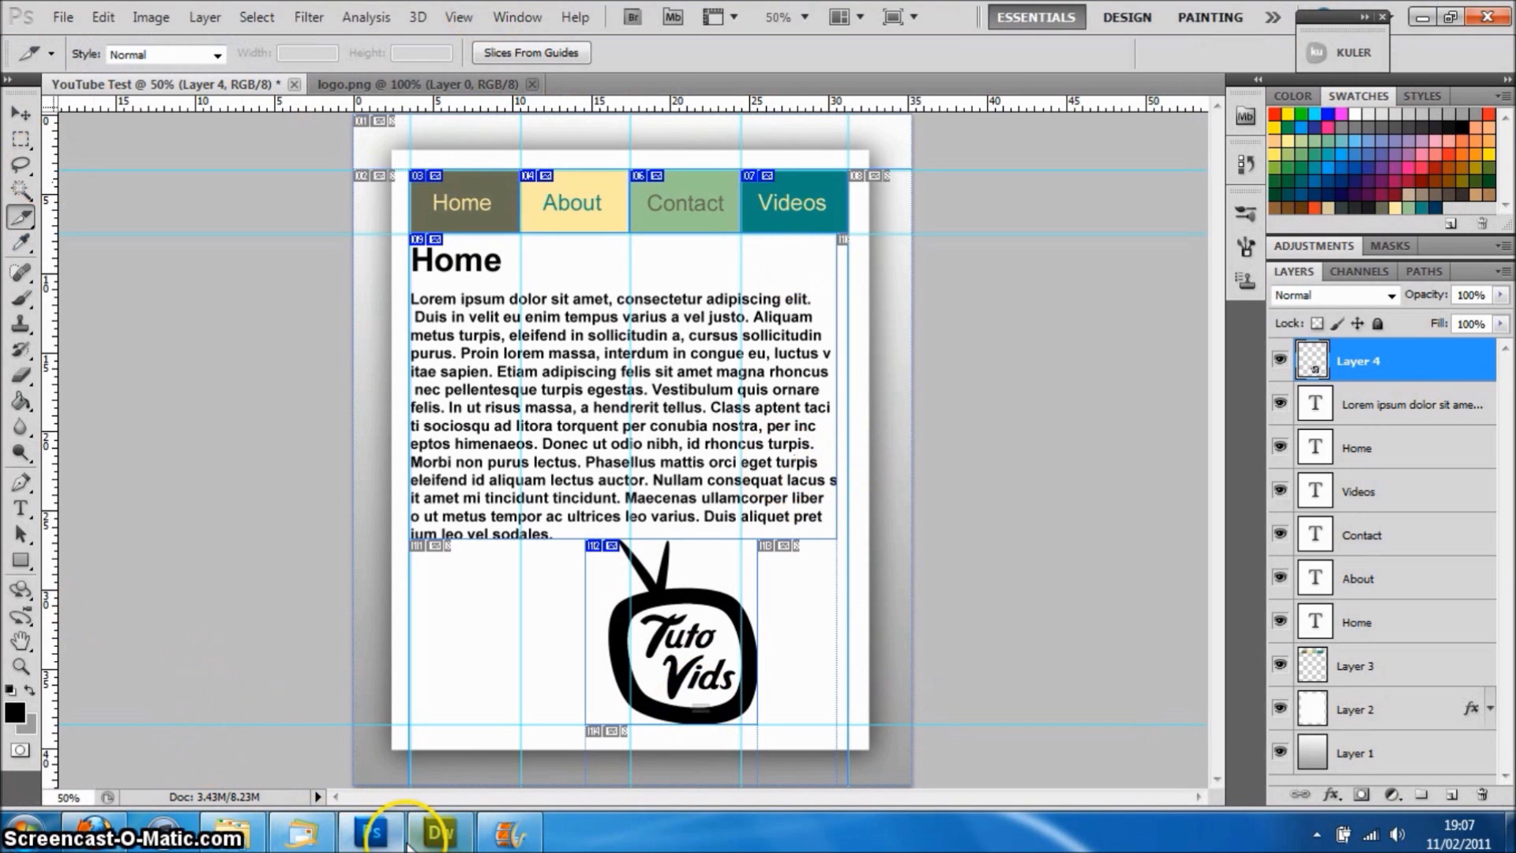
mouse_move(422, 839)
click(415, 747)
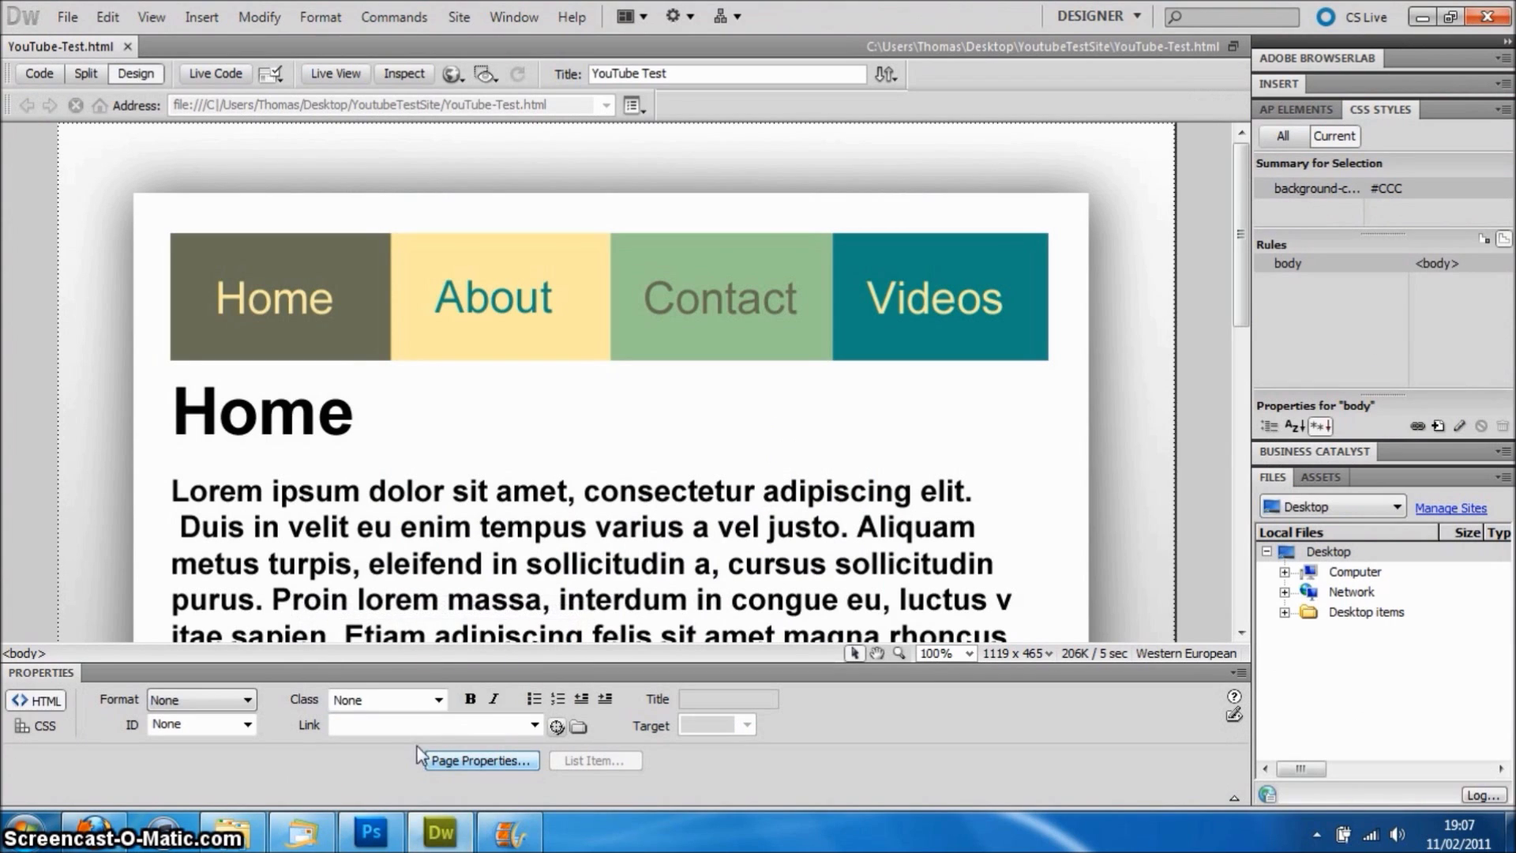
click(454, 627)
click(652, 501)
click(177, 168)
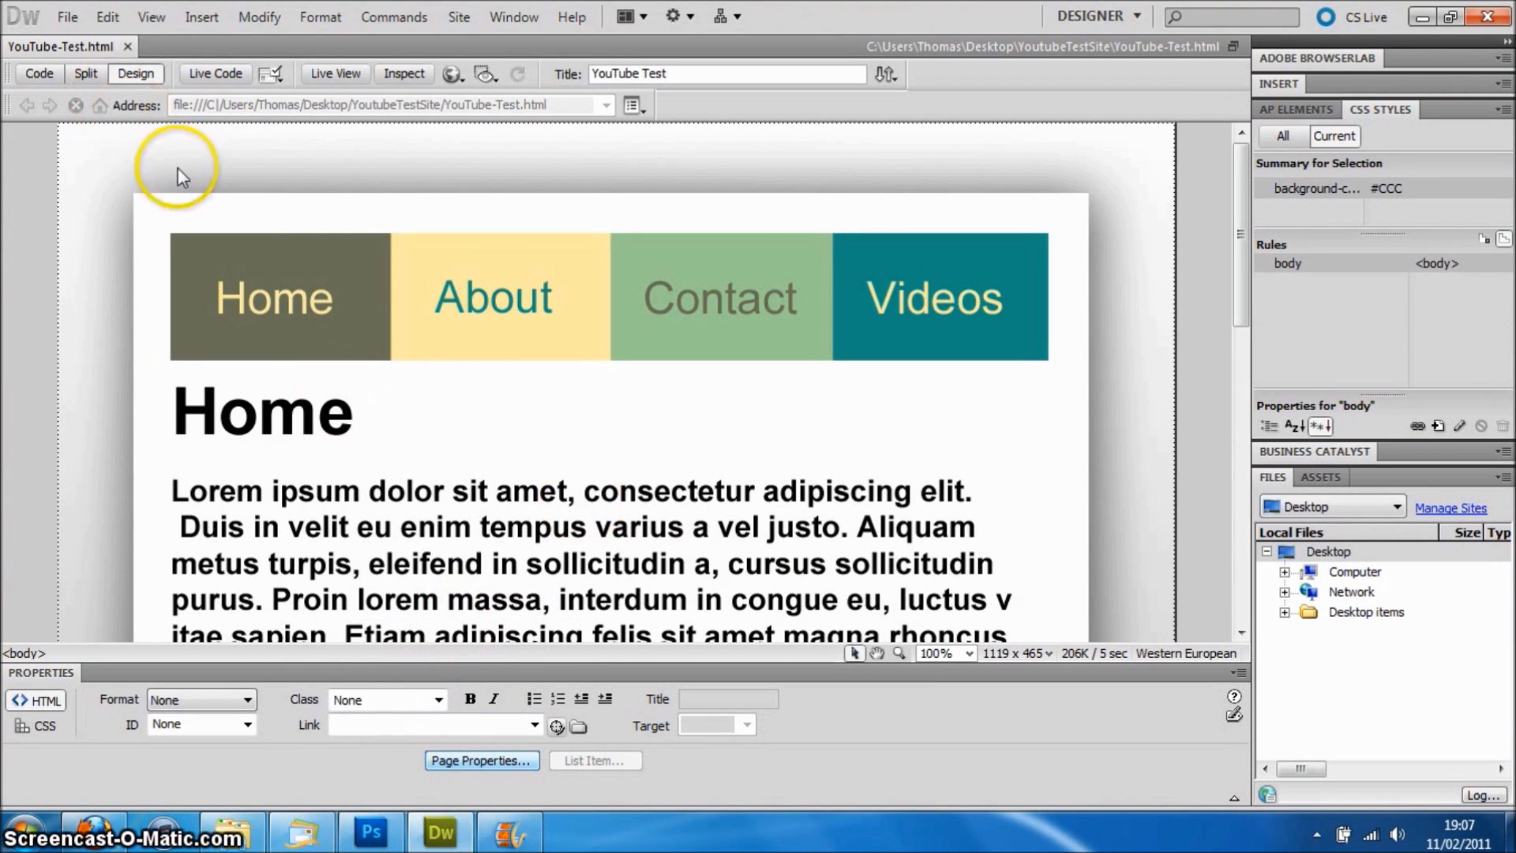
click(391, 278)
View the HTML source up to the #CCC body background rule, then close YouTube-Test.html
click(39, 73)
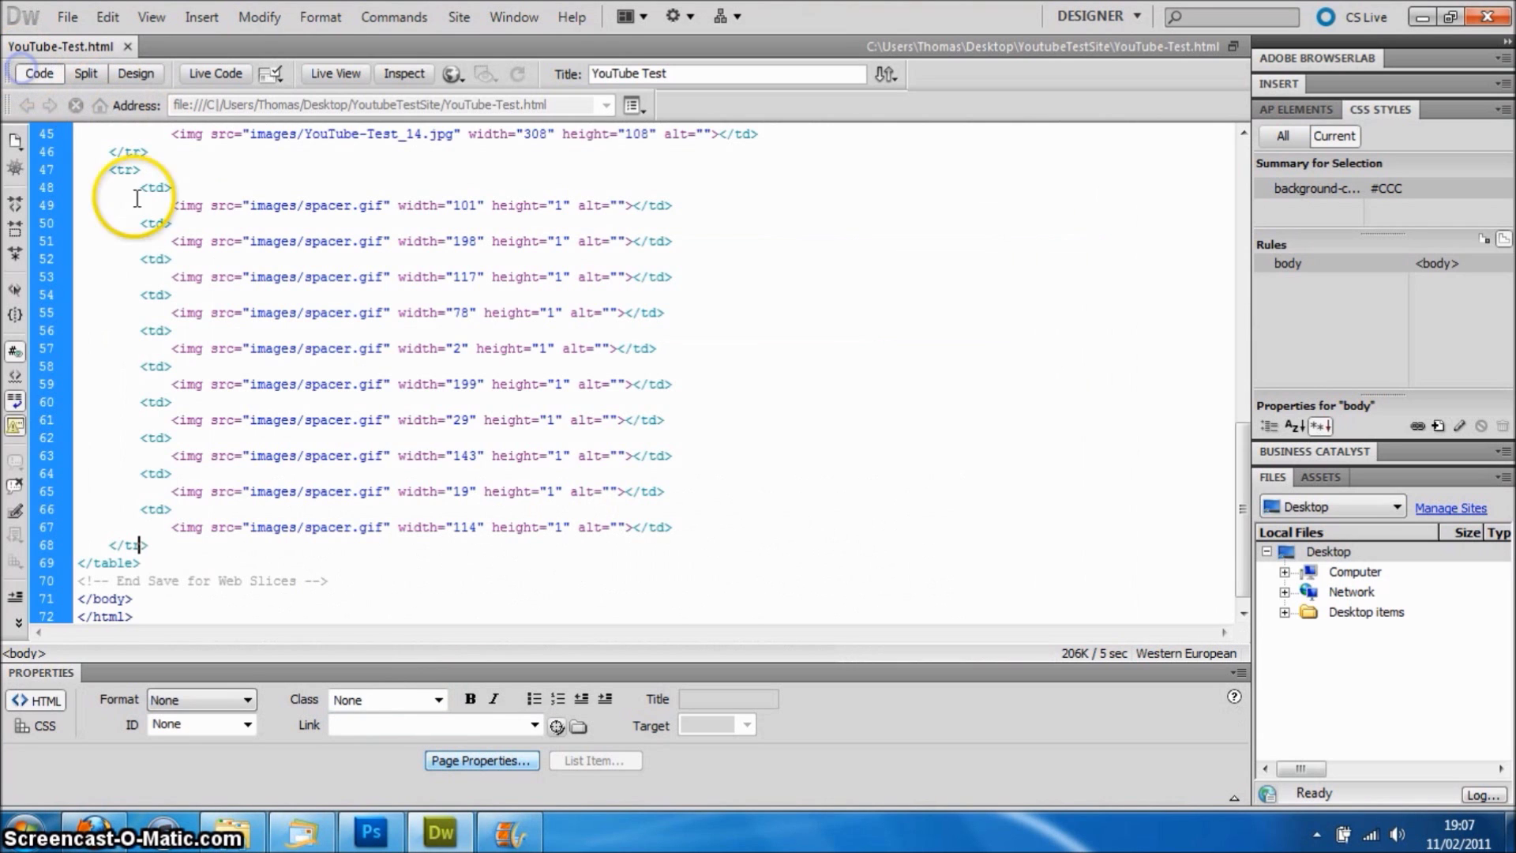
scroll(443, 466, up, 15)
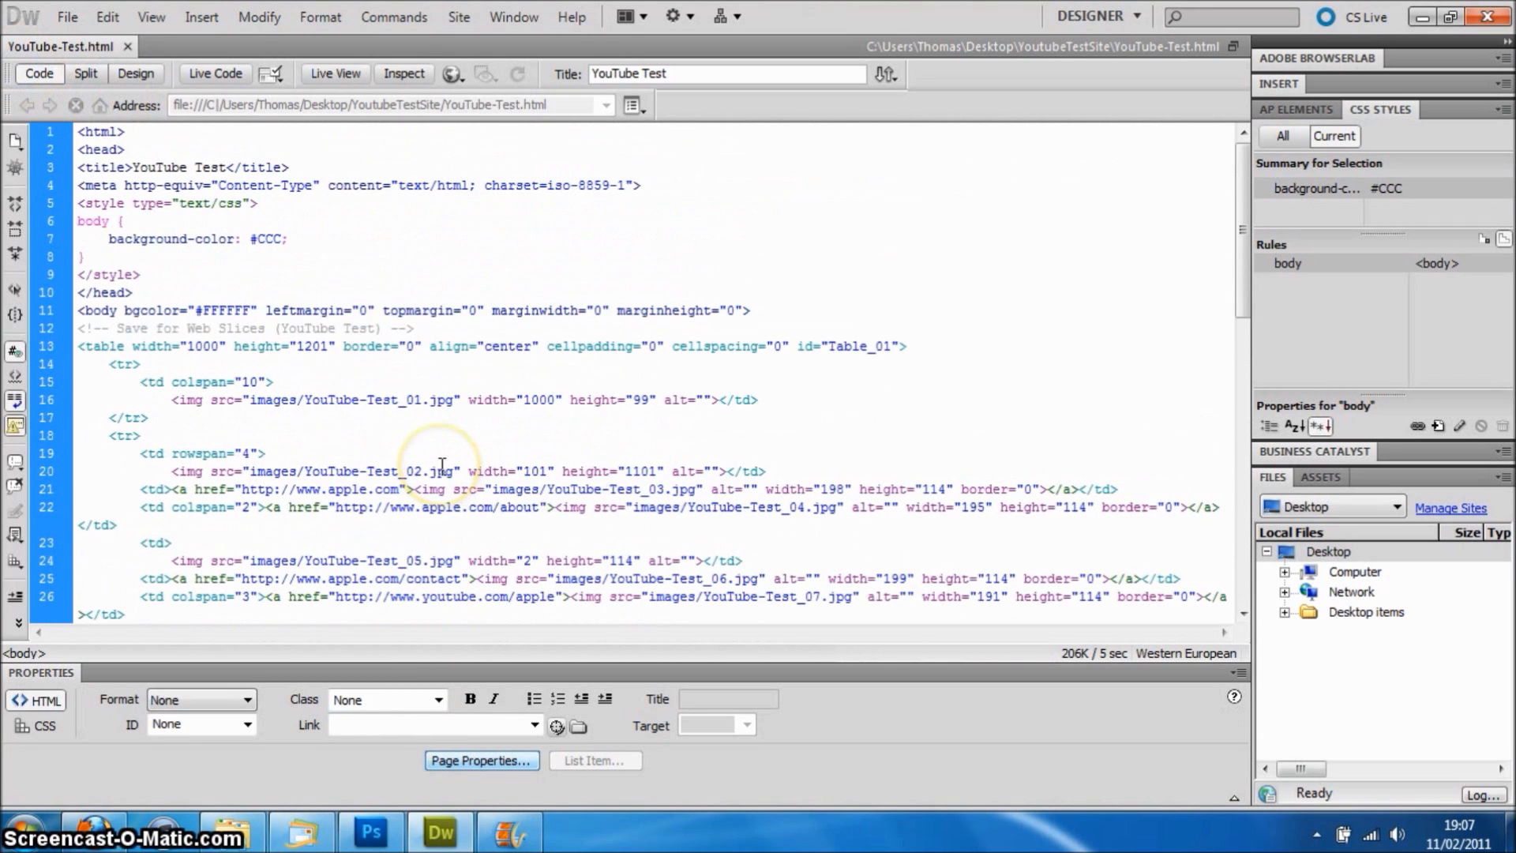
click(127, 46)
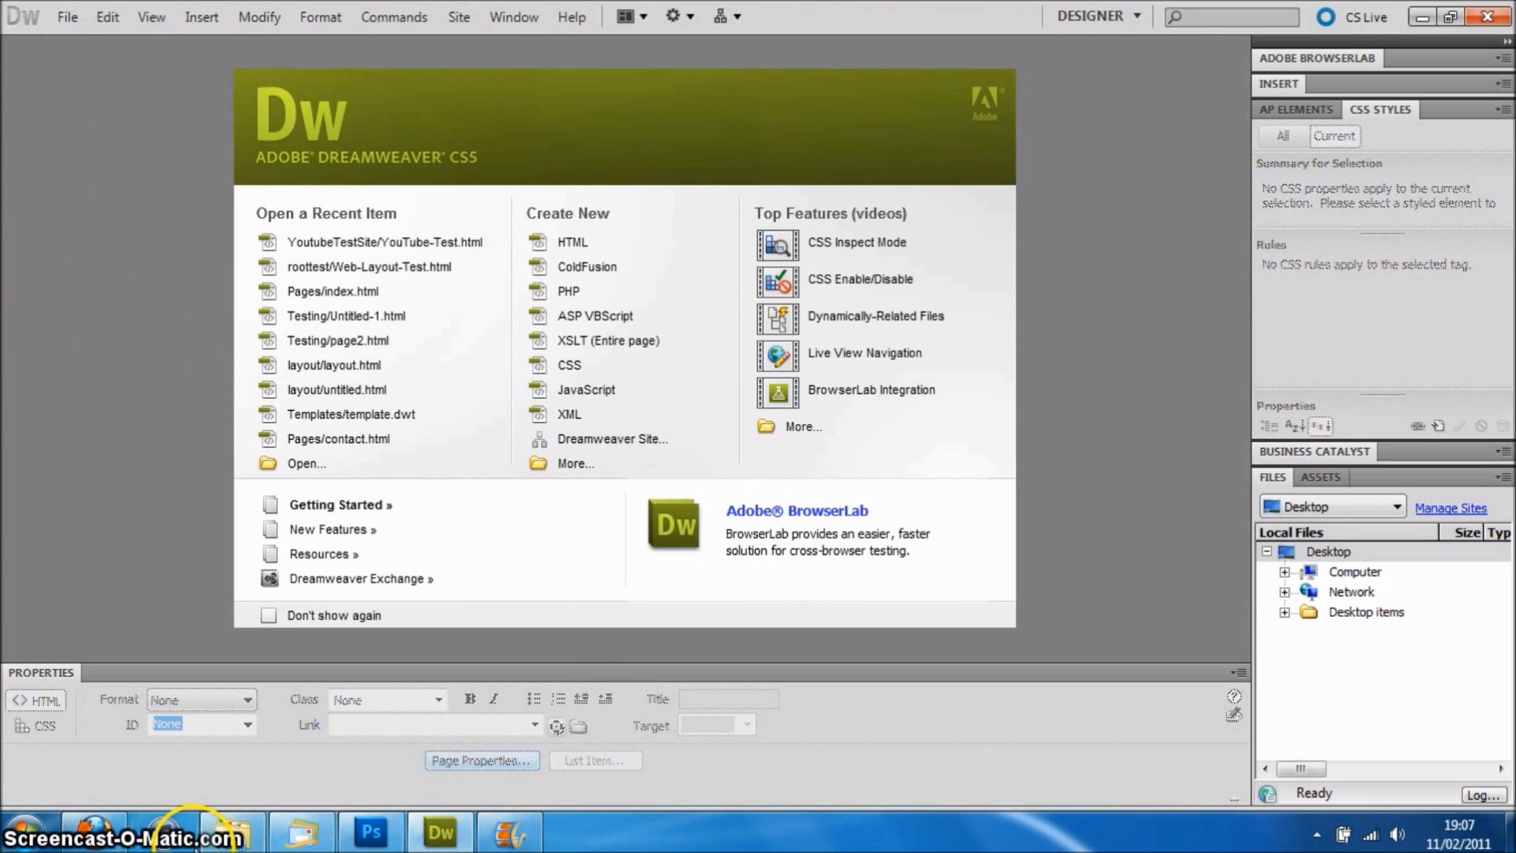
Bring the YoutubeTestSite folder window to the front
mouse_move(199, 838)
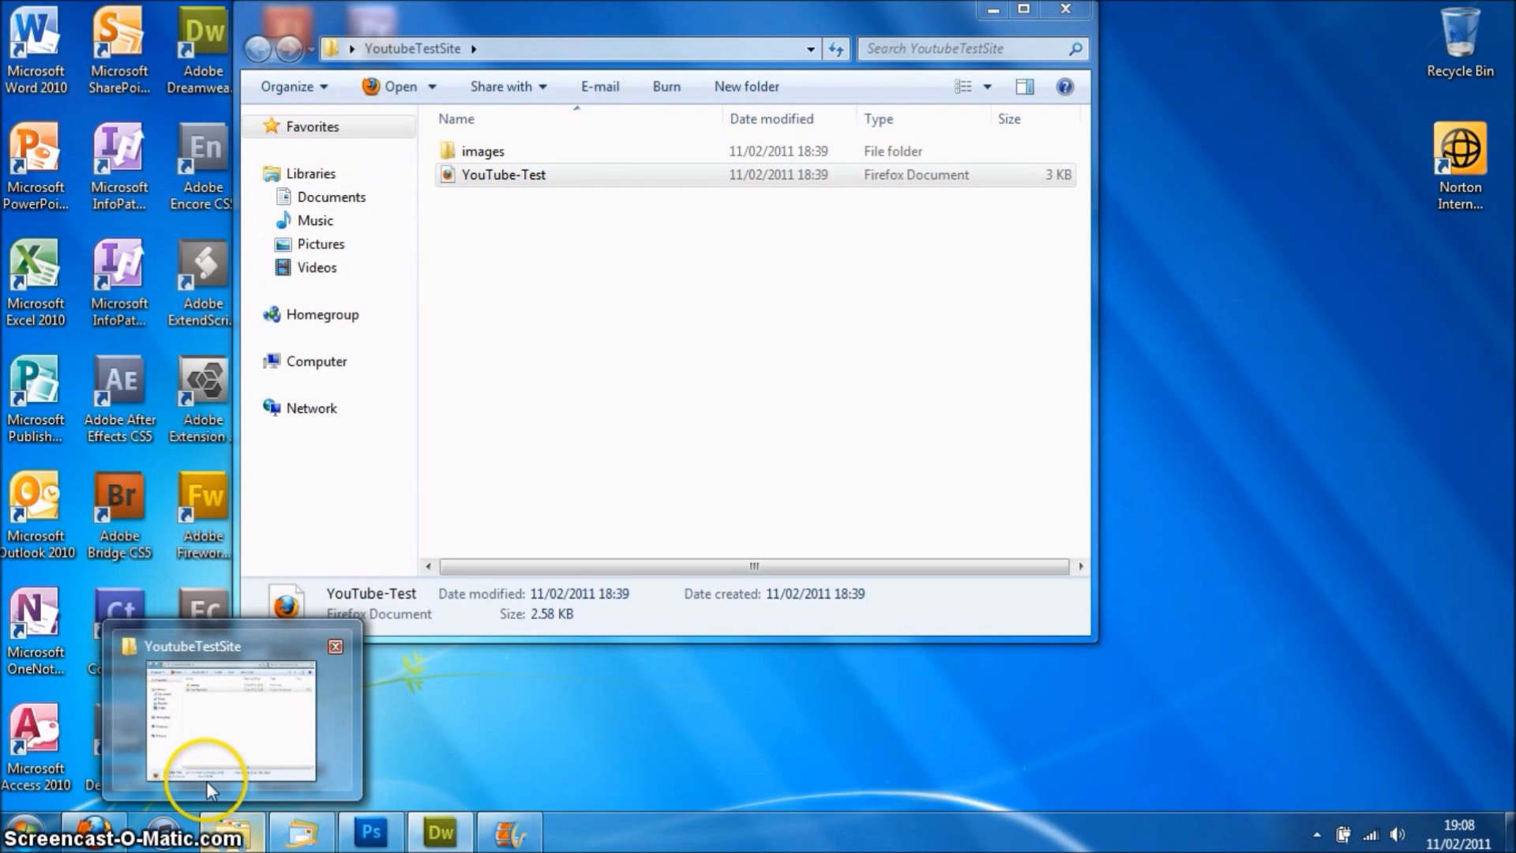
click(207, 781)
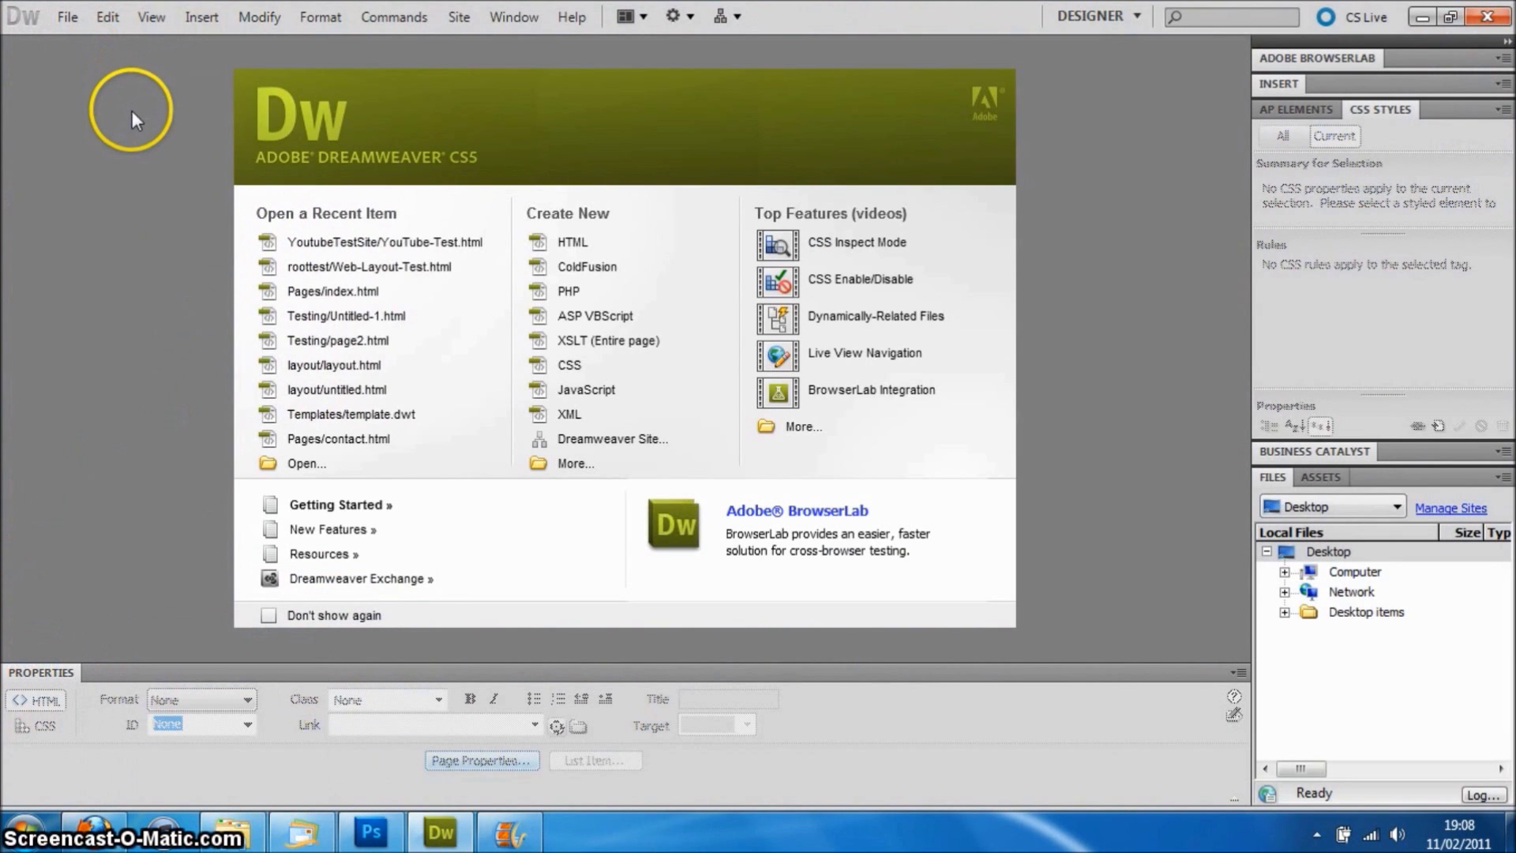